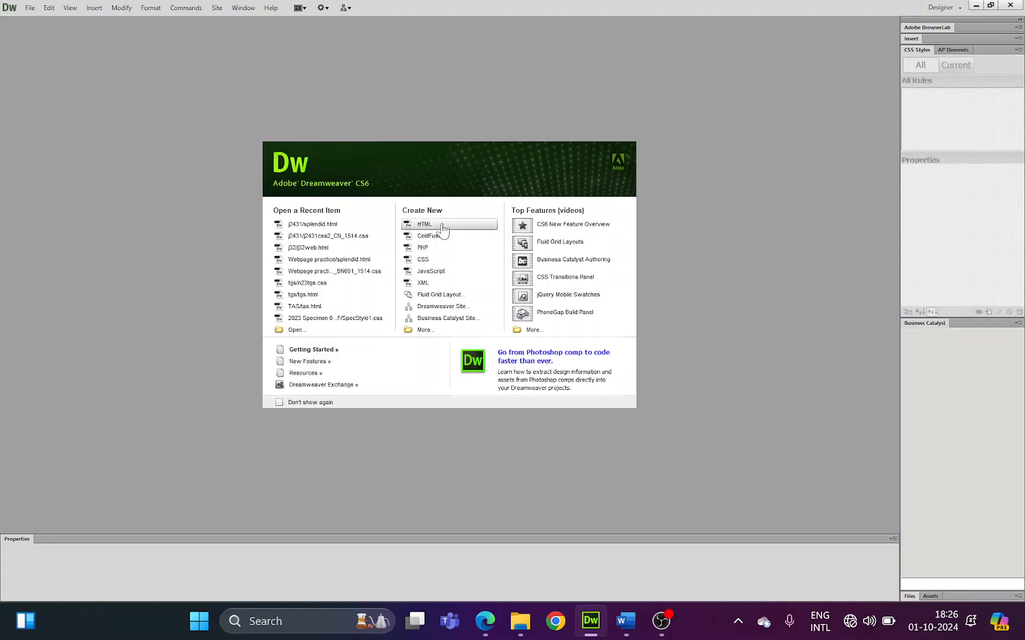
Step: Create a new HTML document and save it as Revision in the j32 folder inside Papre 3 revision on the Desktop
{"action": "left_click", "coordinate": [444, 231]}
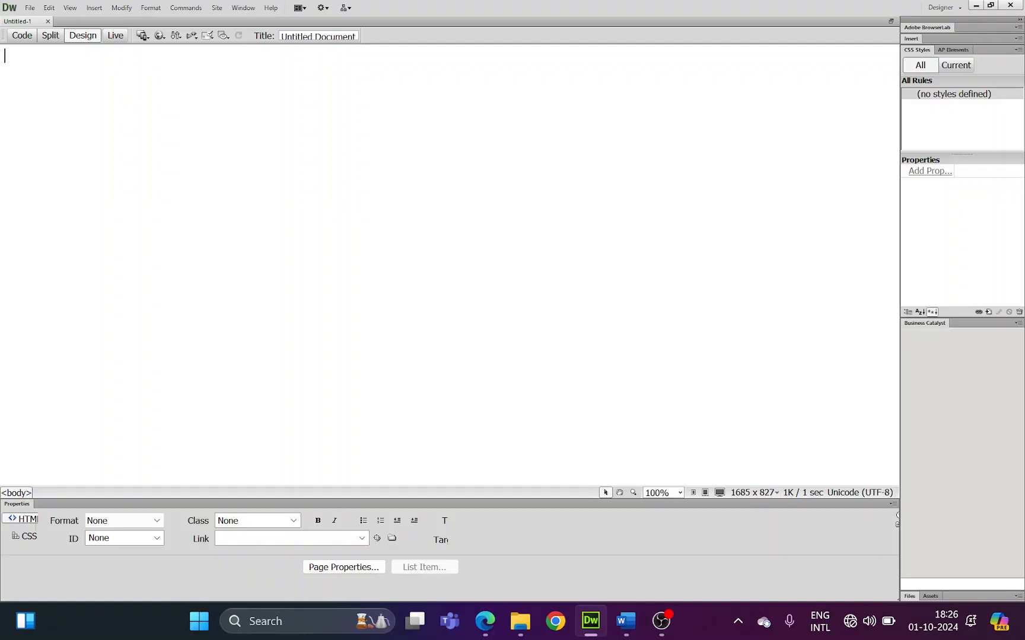
{"action": "left_click", "coordinate": [31, 9]}
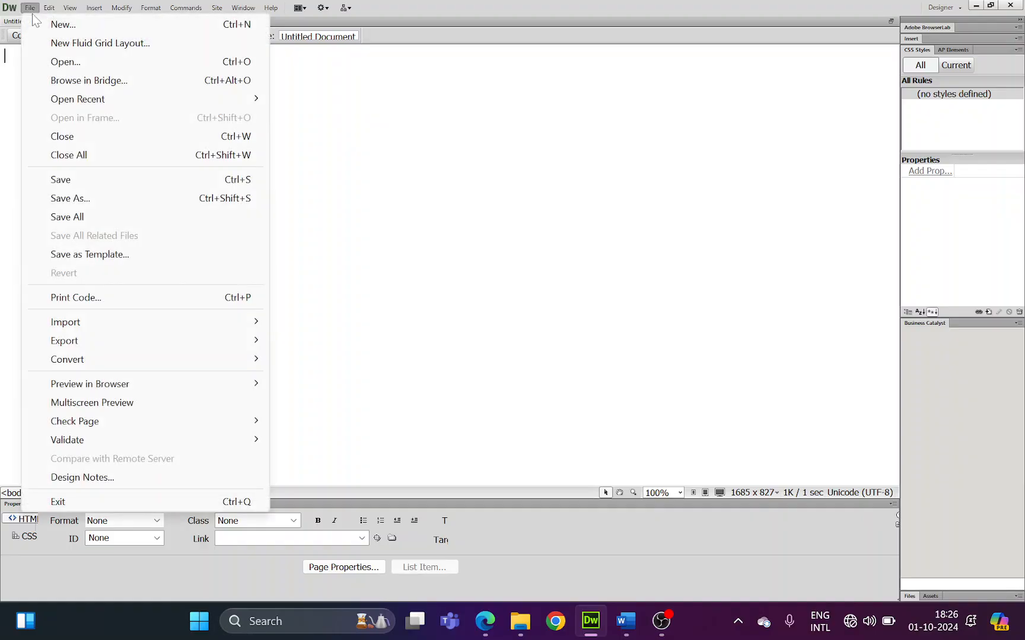
{"action": "left_click", "coordinate": [99, 200]}
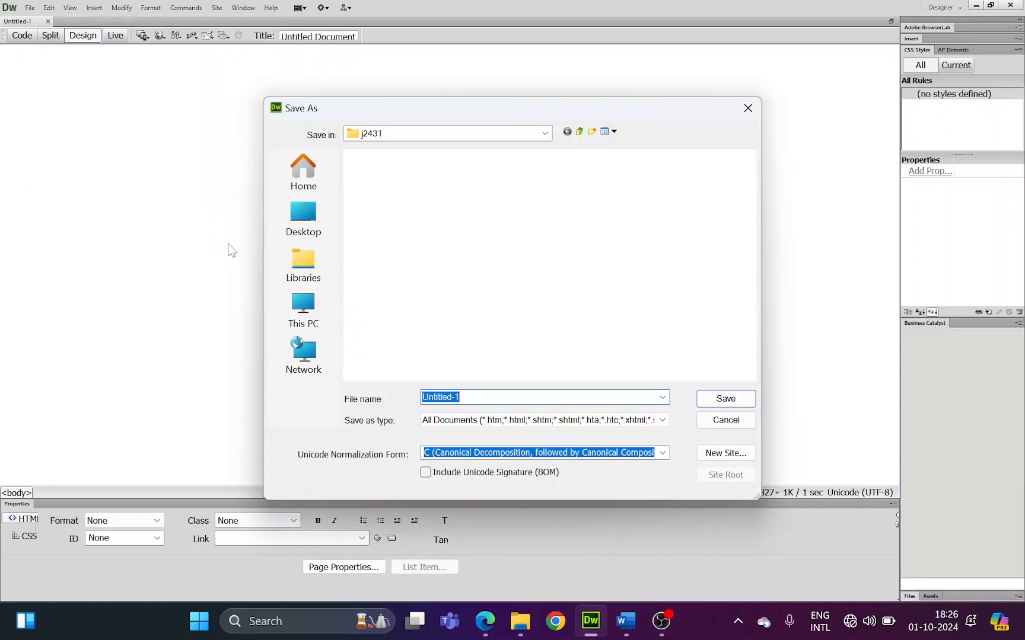
{"action": "left_click", "coordinate": [319, 224]}
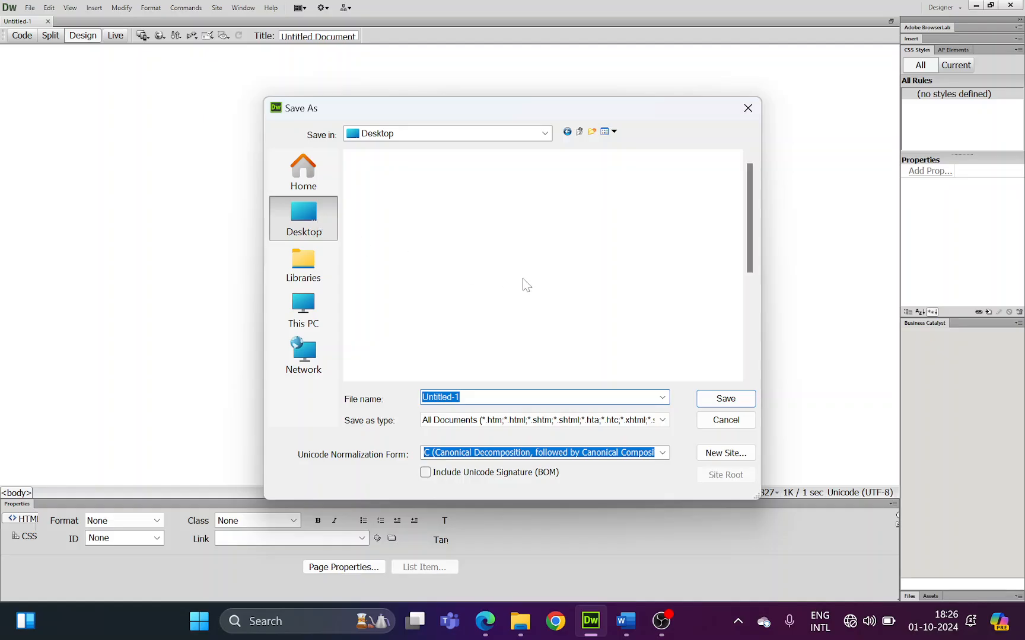
{"action": "scroll", "coordinate": [498, 272], "scroll_direction": "down", "scroll_amount": 5}
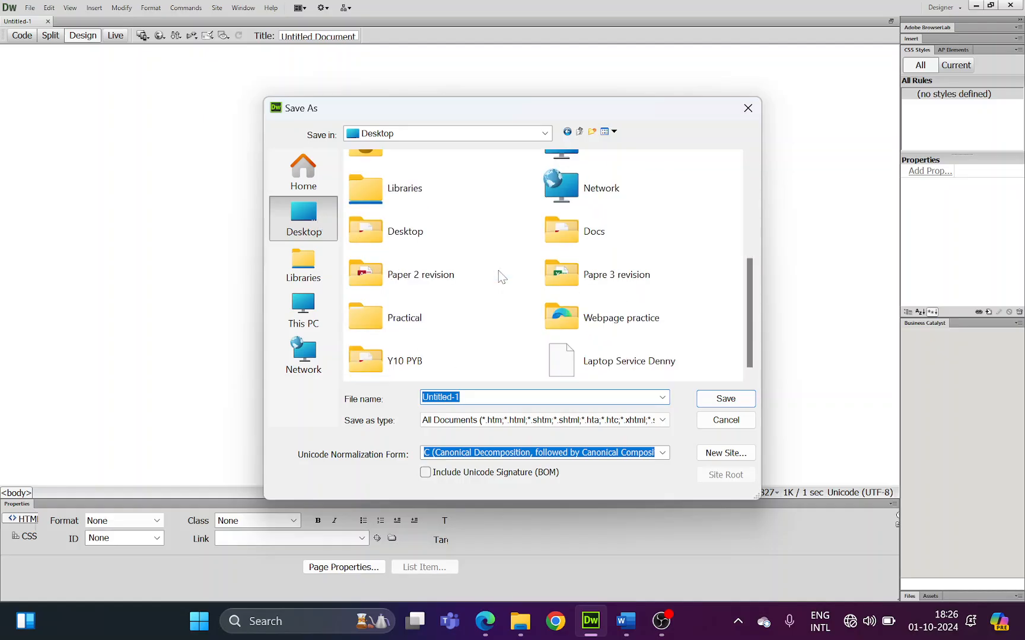
{"action": "double_click", "coordinate": [593, 278]}
{"action": "double_click", "coordinate": [391, 178]}
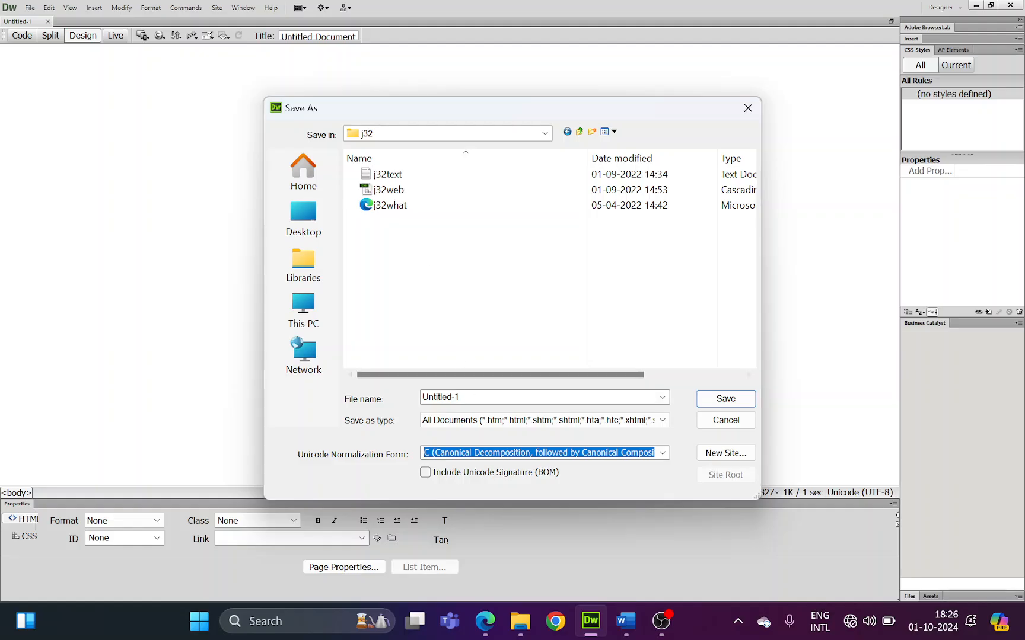
{"action": "left_click", "coordinate": [466, 397]}
{"action": "type", "text": "Revision"}
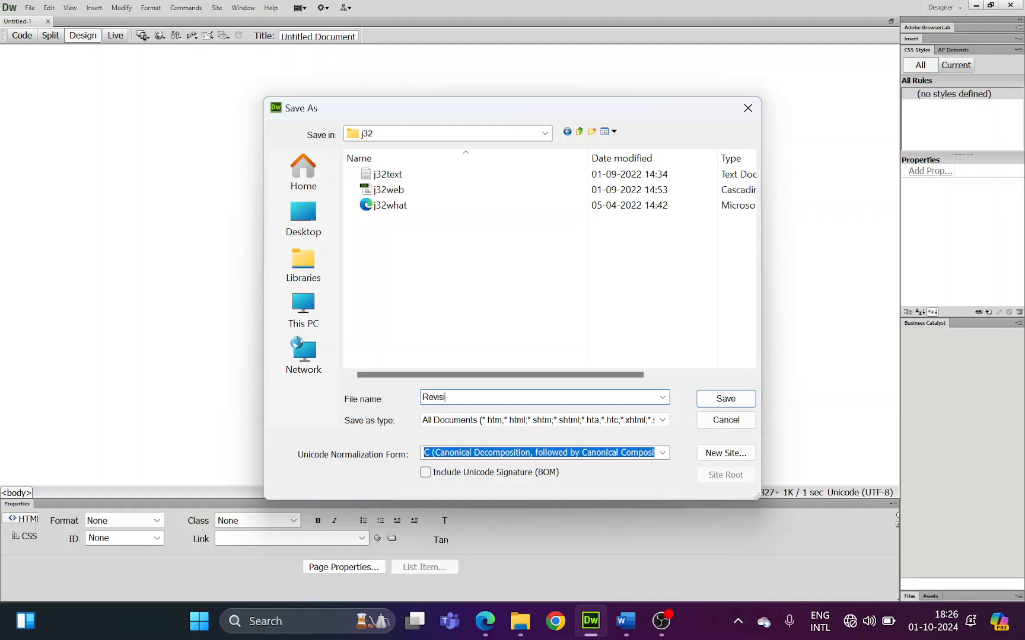
{"action": "left_click", "coordinate": [727, 404]}
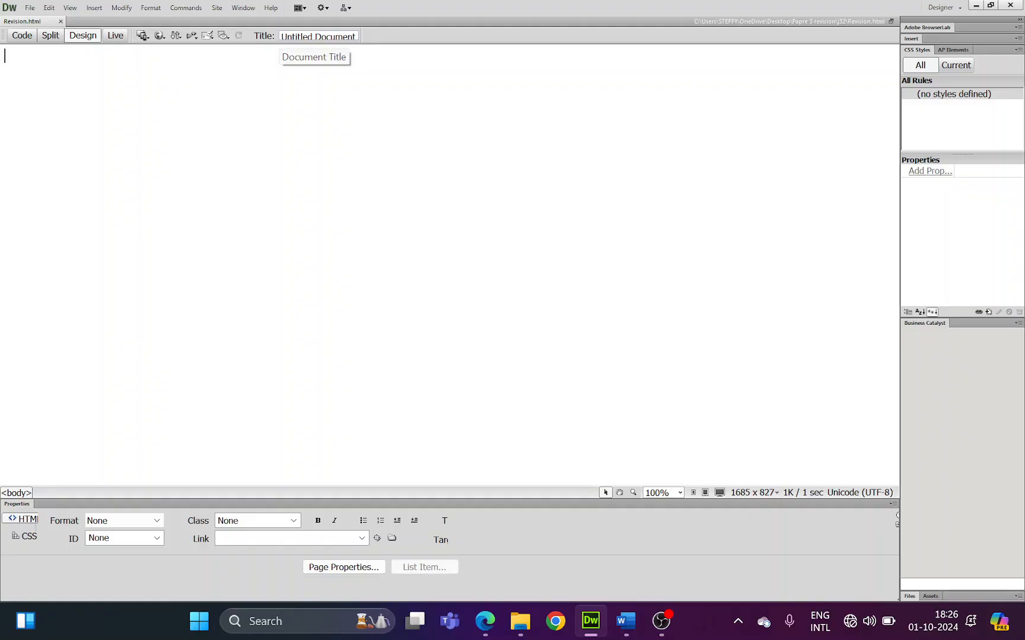
Step: Replace the page title in the HTML code with "New Title" and return to the design view
{"action": "left_click_drag", "start_coordinate": [281, 36], "coordinate": [357, 36]}
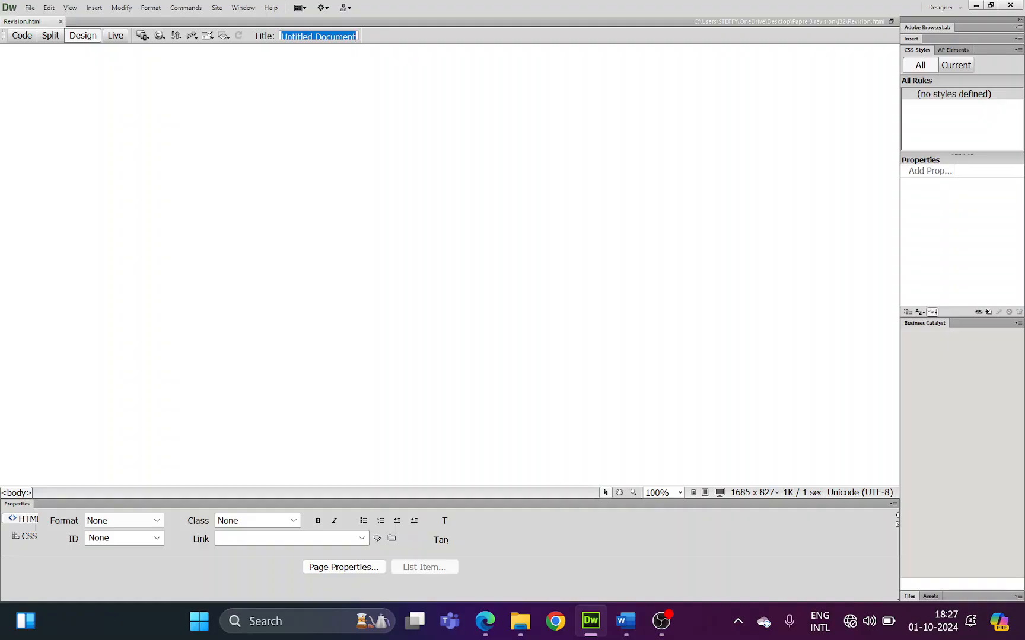
{"action": "left_click", "coordinate": [24, 37]}
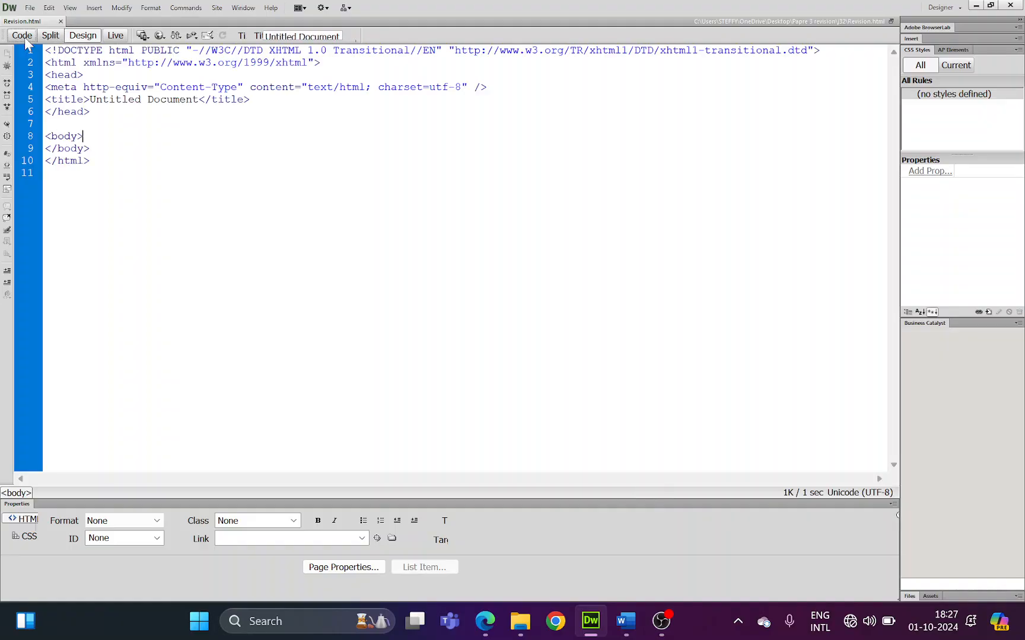
{"action": "left_click_drag", "start_coordinate": [90, 100], "coordinate": [199, 99]}
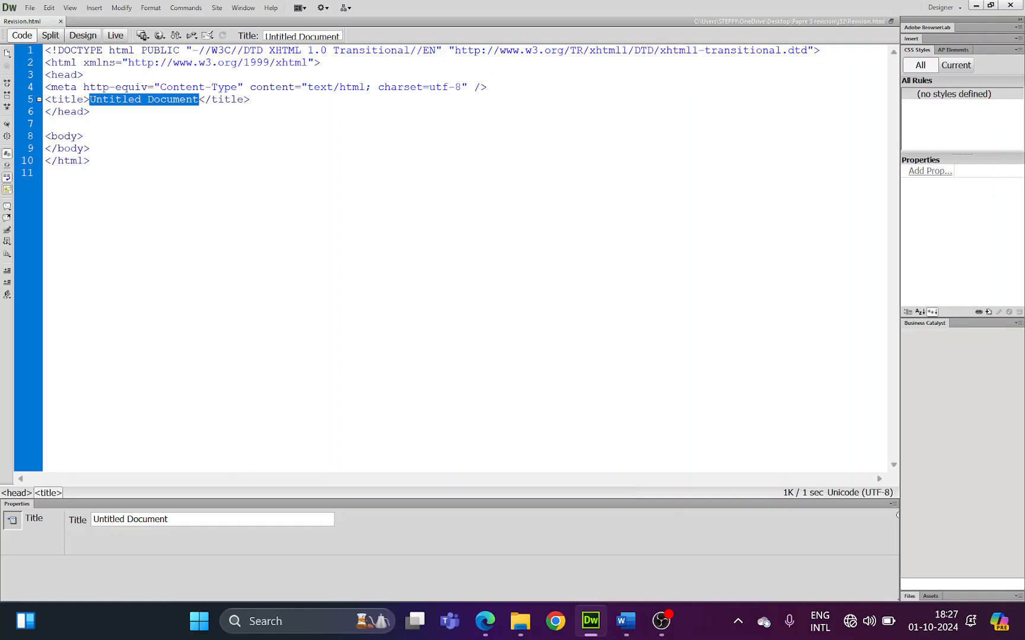
{"action": "type", "text": "New Ti"}
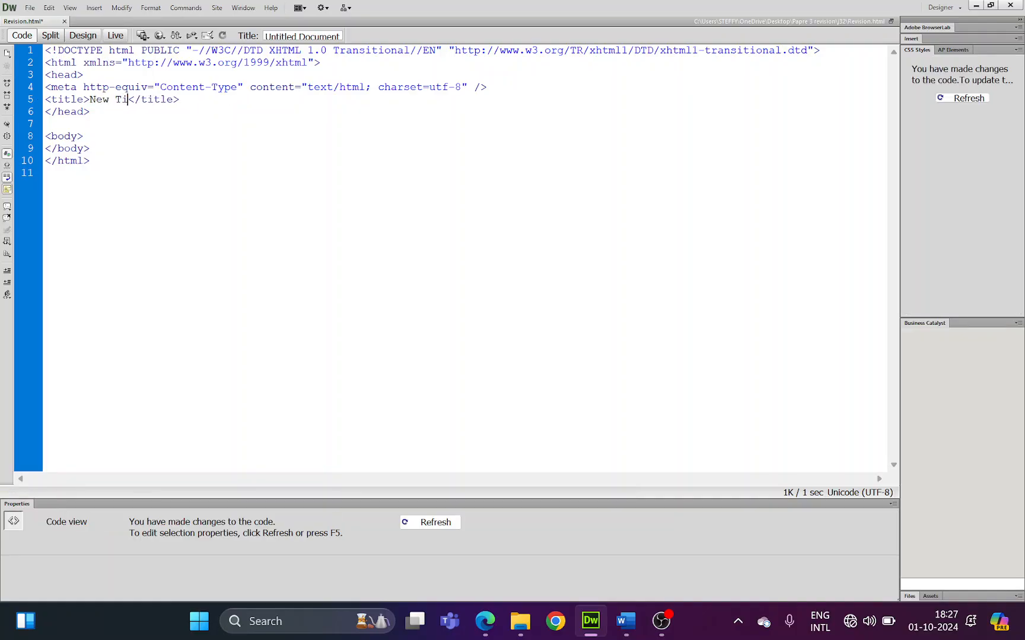
{"action": "type", "text": "tle"}
{"action": "left_click", "coordinate": [82, 35]}
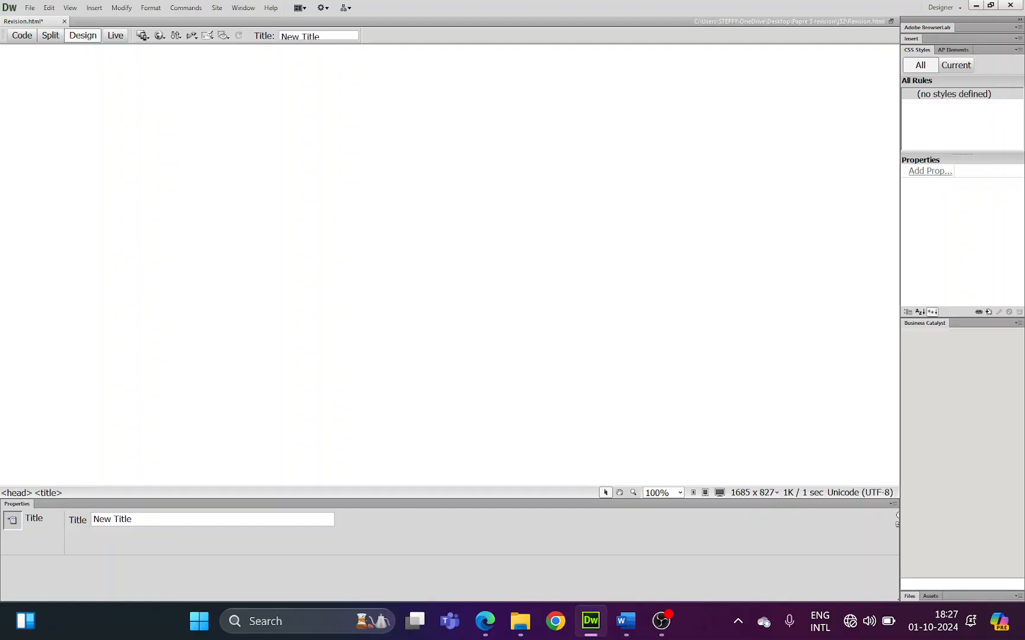
Step: Insert a table with 5 rows, 2 columns, 85 percent width and 1 pixel border at the start of the page
{"action": "left_click", "coordinate": [5, 55]}
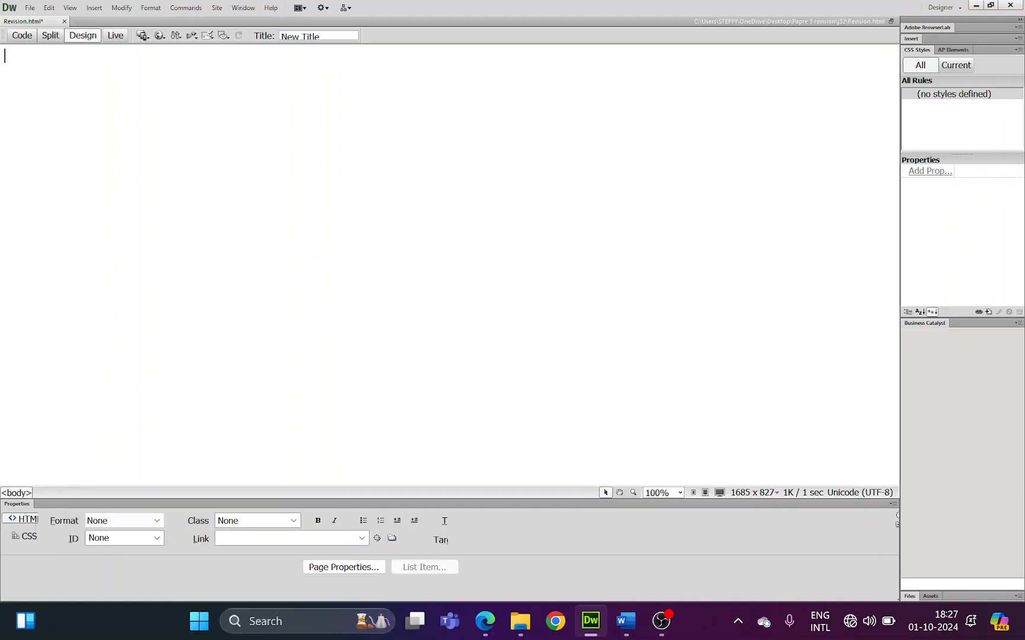
{"action": "left_click", "coordinate": [97, 8]}
{"action": "left_click", "coordinate": [143, 124]}
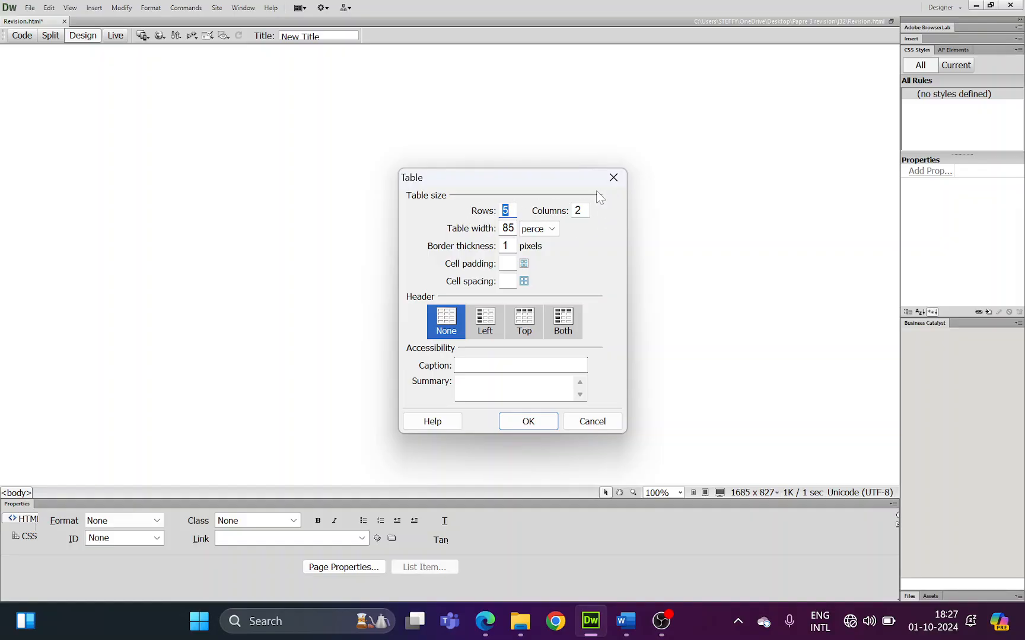
{"action": "left_click", "coordinate": [543, 232]}
{"action": "left_click", "coordinate": [543, 242]}
{"action": "left_click", "coordinate": [552, 231]}
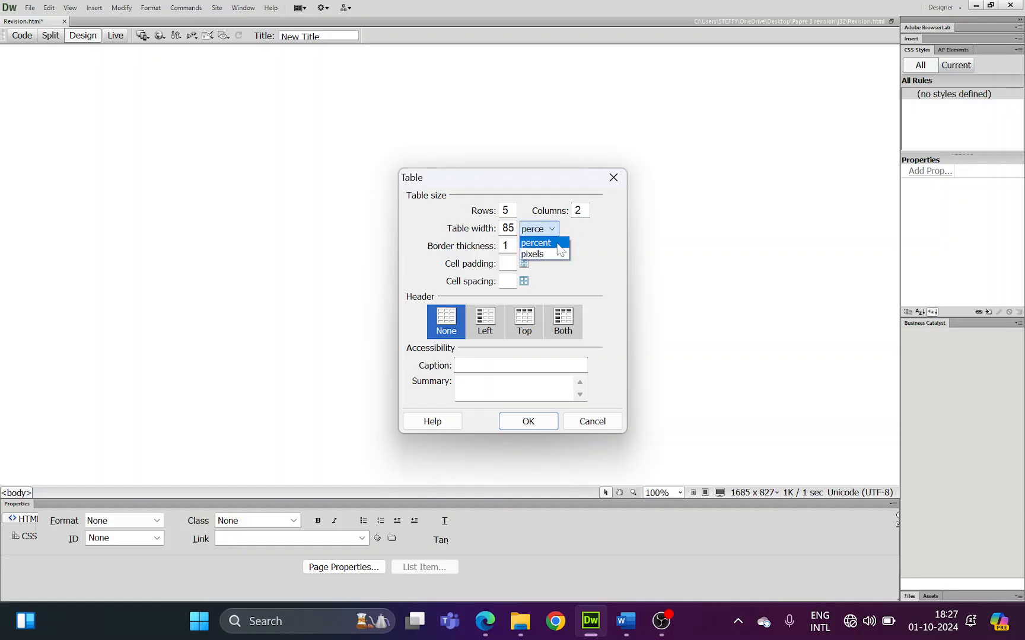
{"action": "left_click", "coordinate": [558, 246]}
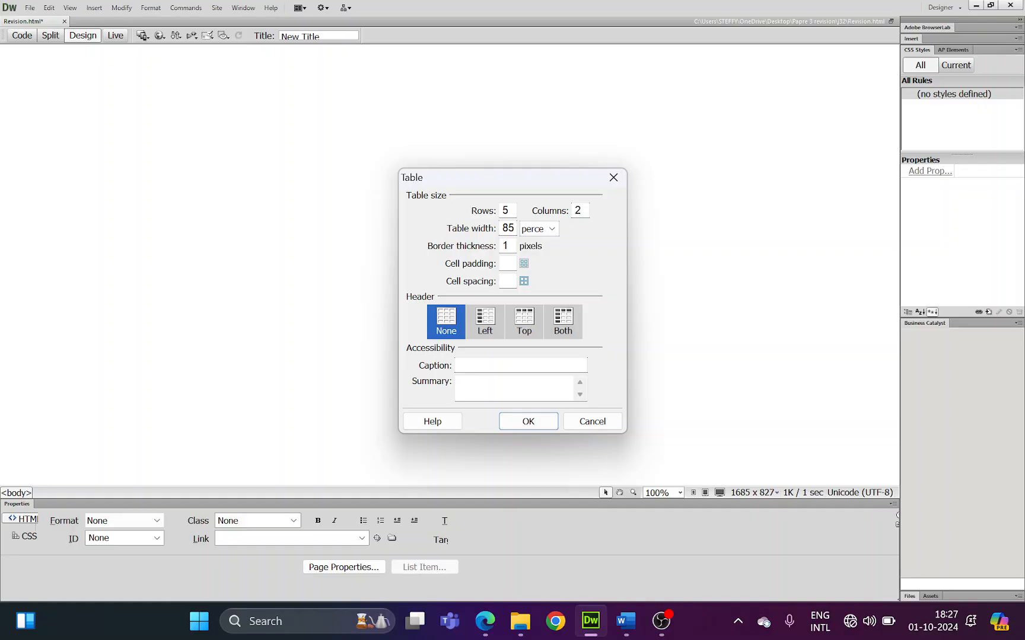
{"action": "left_click", "coordinate": [532, 420]}
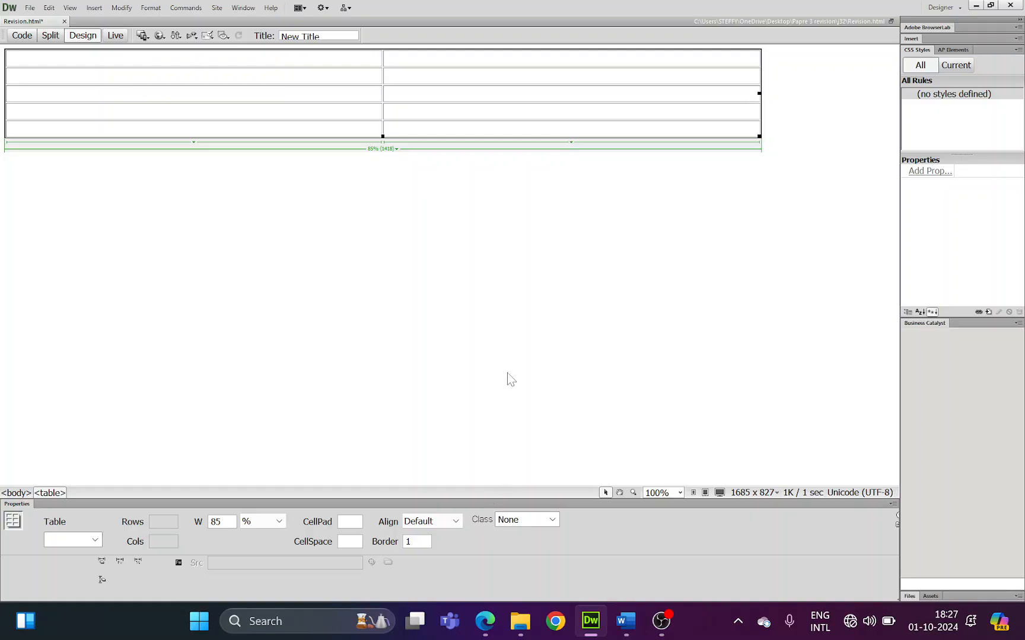
Step: Merge the two cells of the table's first row
{"action": "left_click_drag", "start_coordinate": [308, 58], "coordinate": [424, 63]}
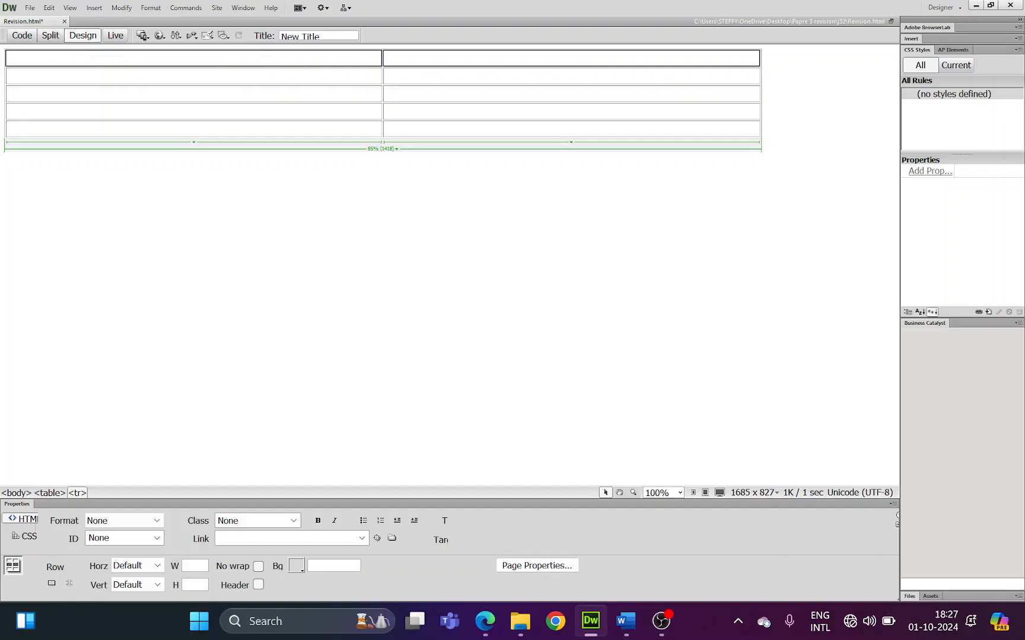
{"action": "left_click", "coordinate": [308, 58]}
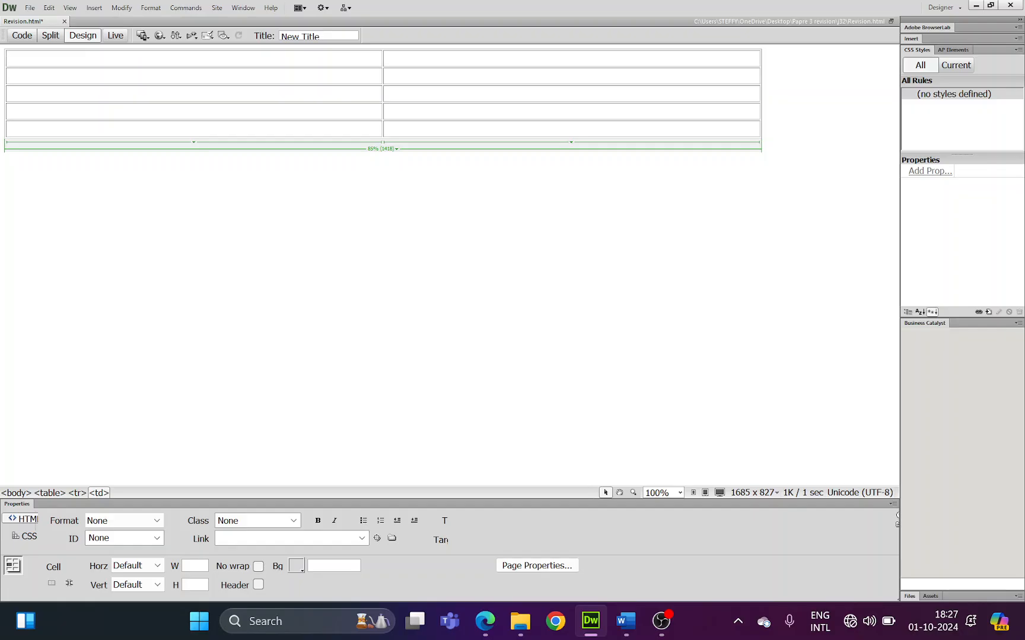
{"action": "left_click_drag", "start_coordinate": [309, 59], "coordinate": [456, 64]}
{"action": "right_click", "coordinate": [458, 70]}
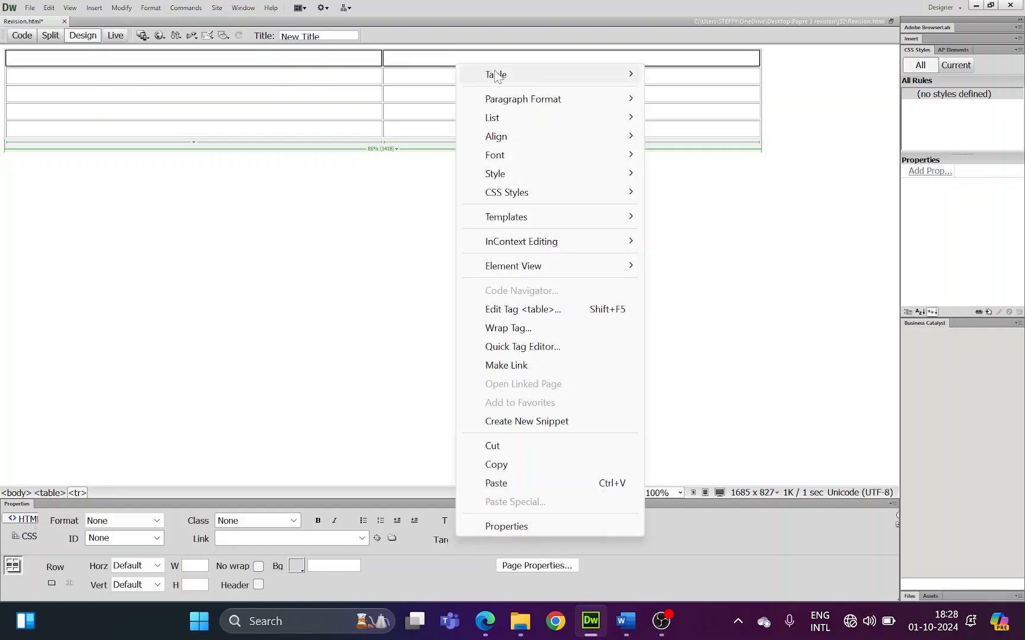
{"action": "mouse_move", "coordinate": [495, 74]}
{"action": "left_click", "coordinate": [688, 99]}
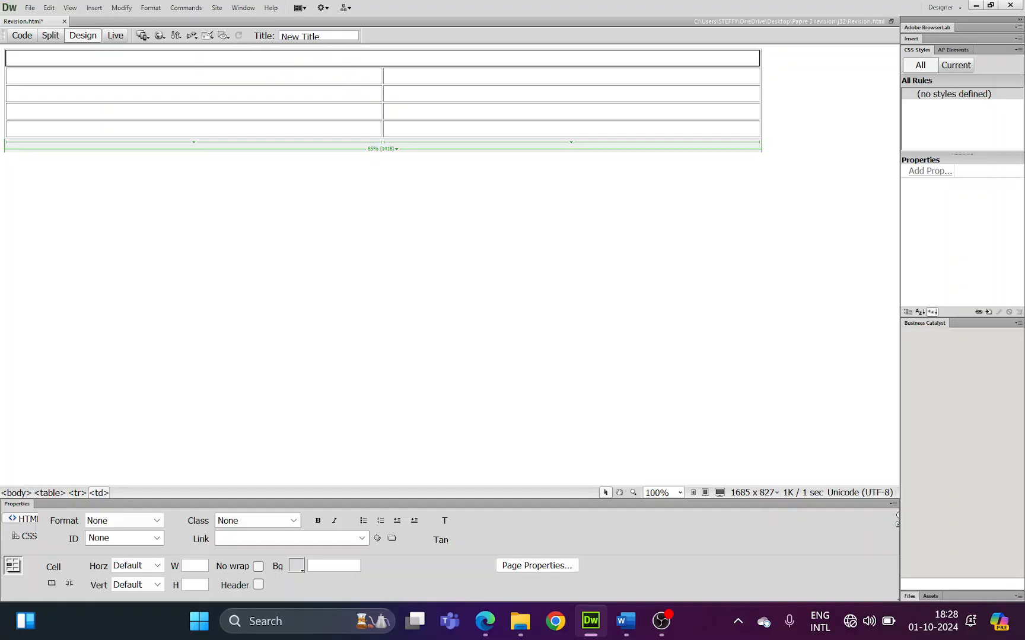
{"action": "left_click", "coordinate": [383, 58]}
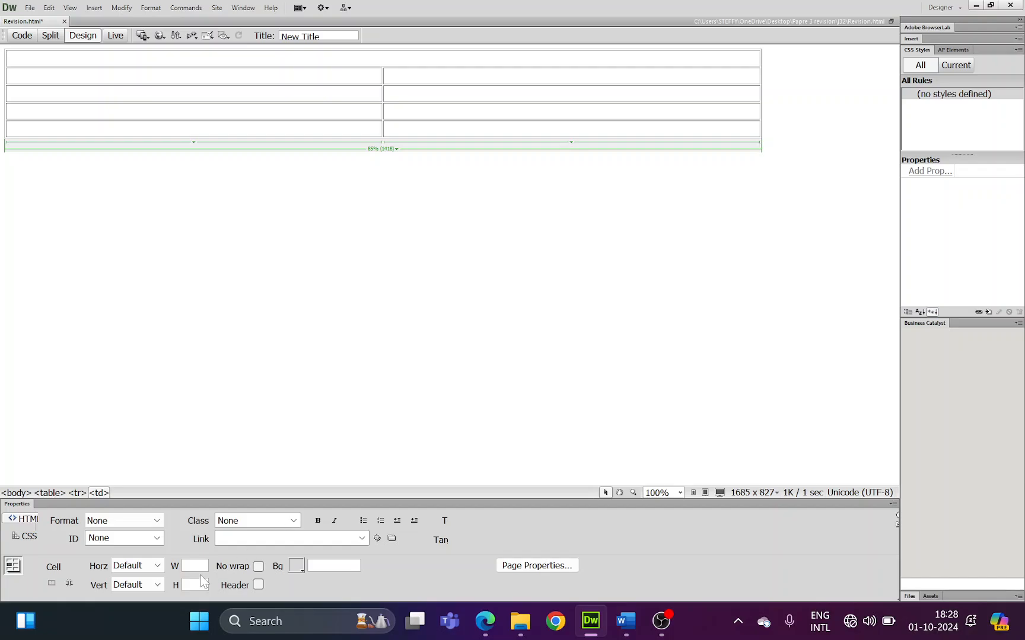
{"action": "left_click", "coordinate": [320, 59]}
{"action": "key", "text": "Tab"}
{"action": "left_click", "coordinate": [195, 566]}
{"action": "left_click", "coordinate": [195, 585]}
Step: Insert the j32banner image into the merged first row with the alternate text "banner"
{"action": "left_click", "coordinate": [93, 8]}
{"action": "left_click", "coordinate": [178, 40]}
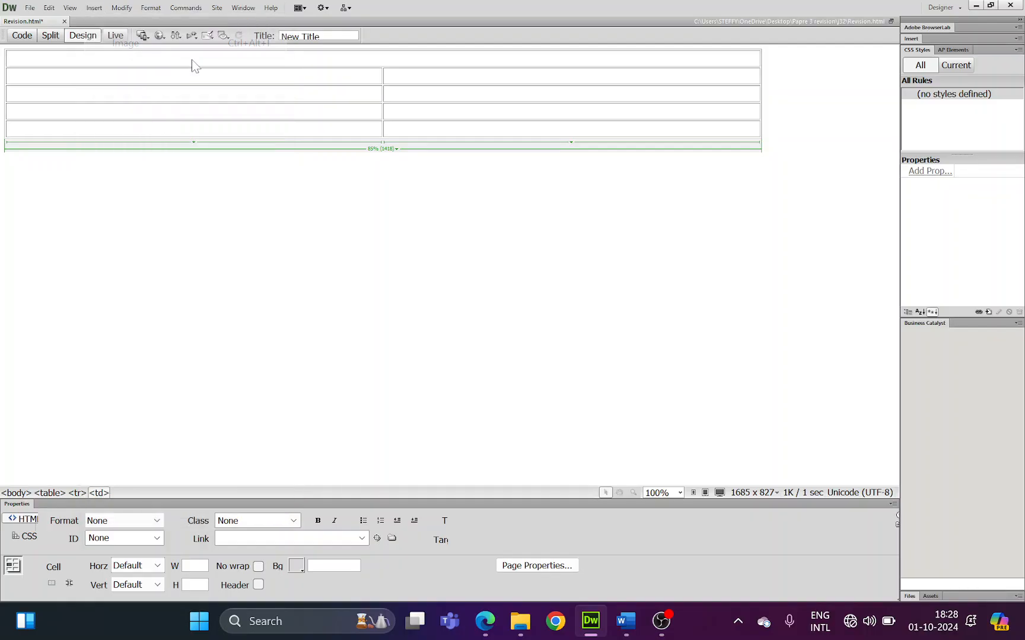
{"action": "left_click", "coordinate": [332, 255]}
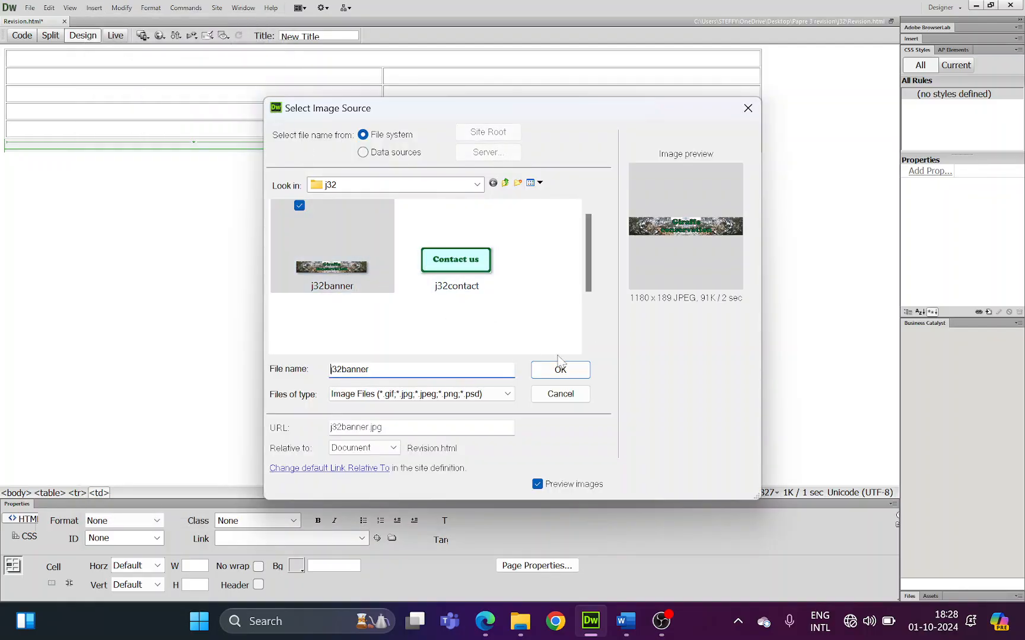
{"action": "left_click", "coordinate": [560, 371]}
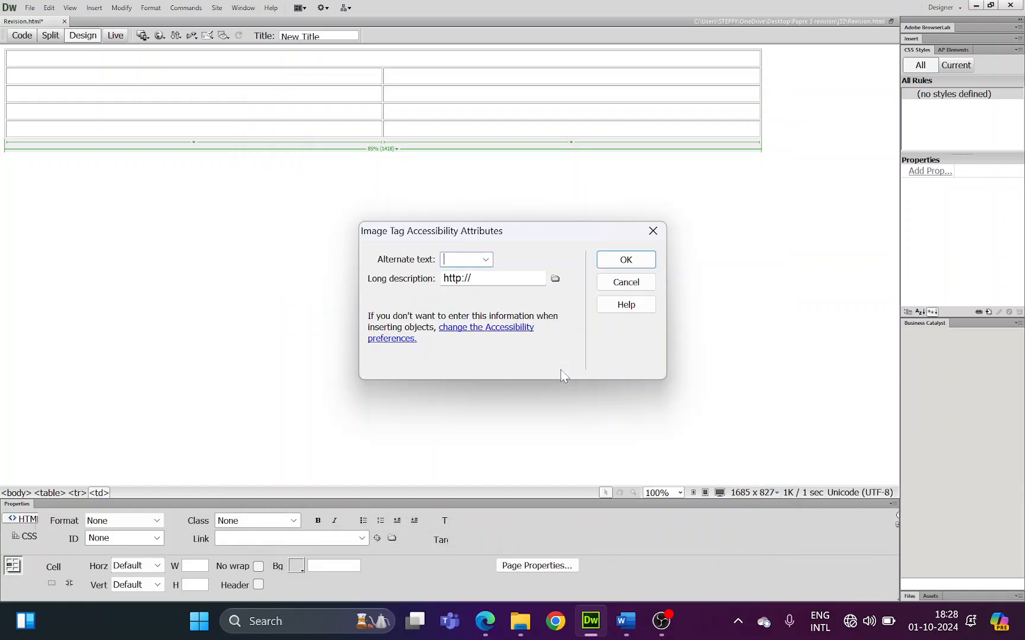
{"action": "type", "text": "banner"}
{"action": "left_click", "coordinate": [643, 262]}
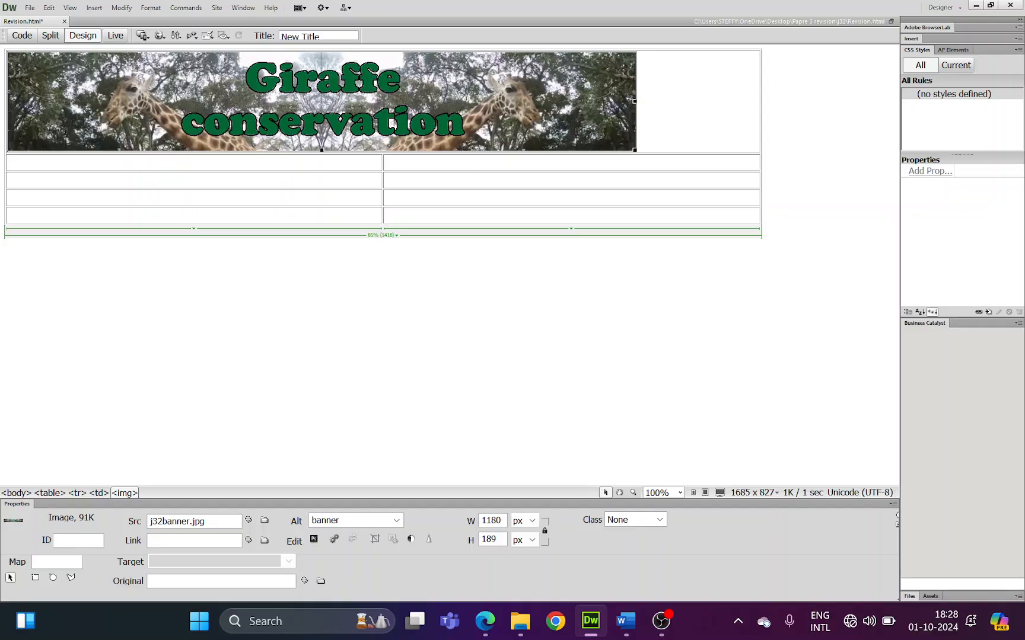
Step: Enter "Click here to go to the top of the page" in the second cell of the table's last row
{"action": "left_click", "coordinate": [460, 169]}
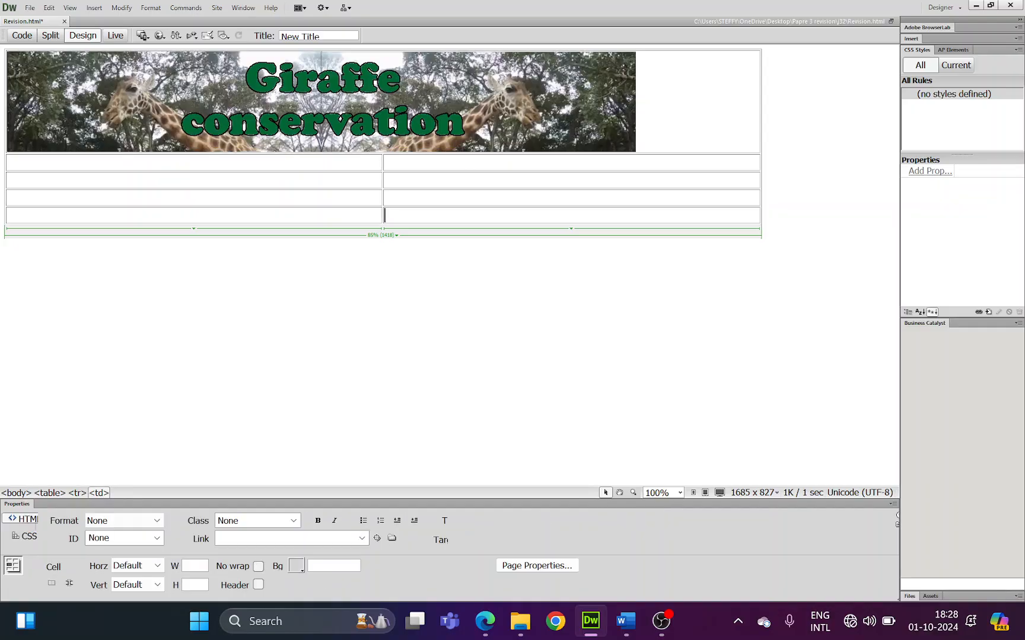
{"action": "type", "text": "Click here to go t"}
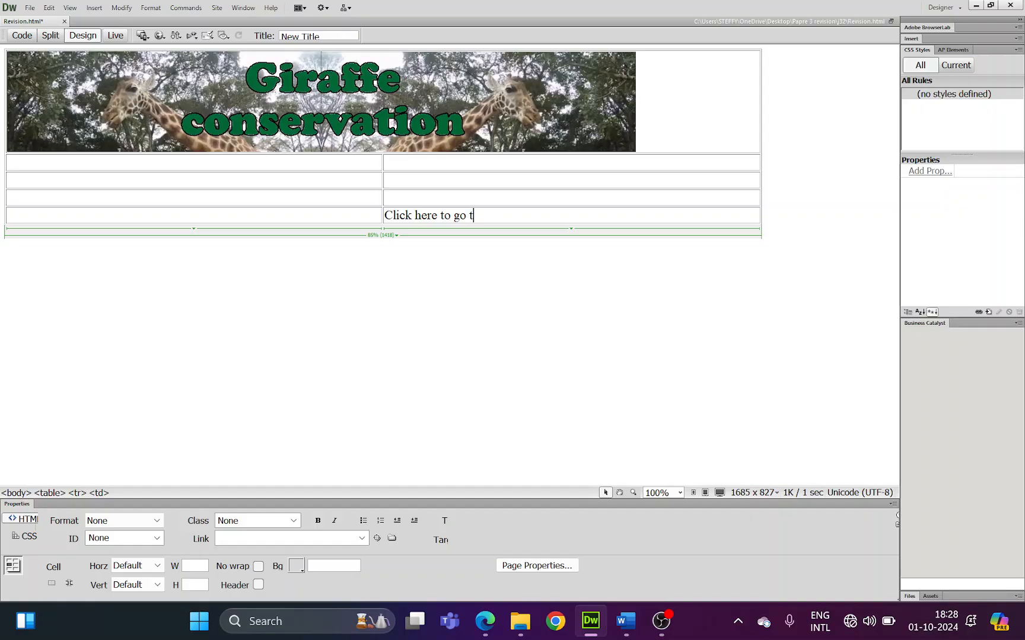
{"action": "type", "text": "he top of the page"}
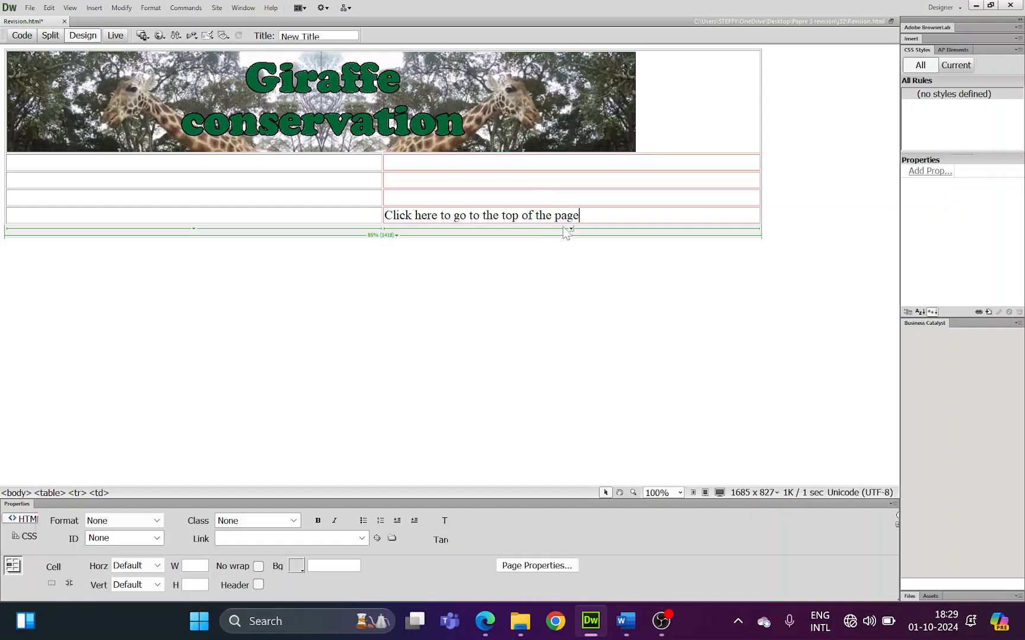
Step: Format the text "Click here to go to the top of the page" as Heading 2
{"action": "left_click_drag", "start_coordinate": [579, 215], "coordinate": [384, 215]}
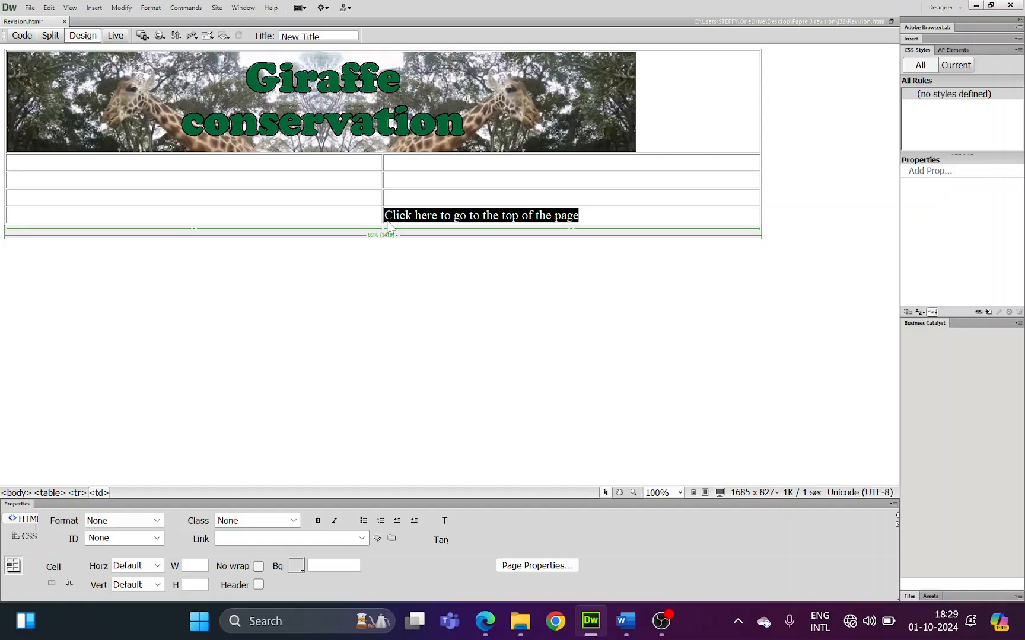
{"action": "left_click", "coordinate": [140, 522]}
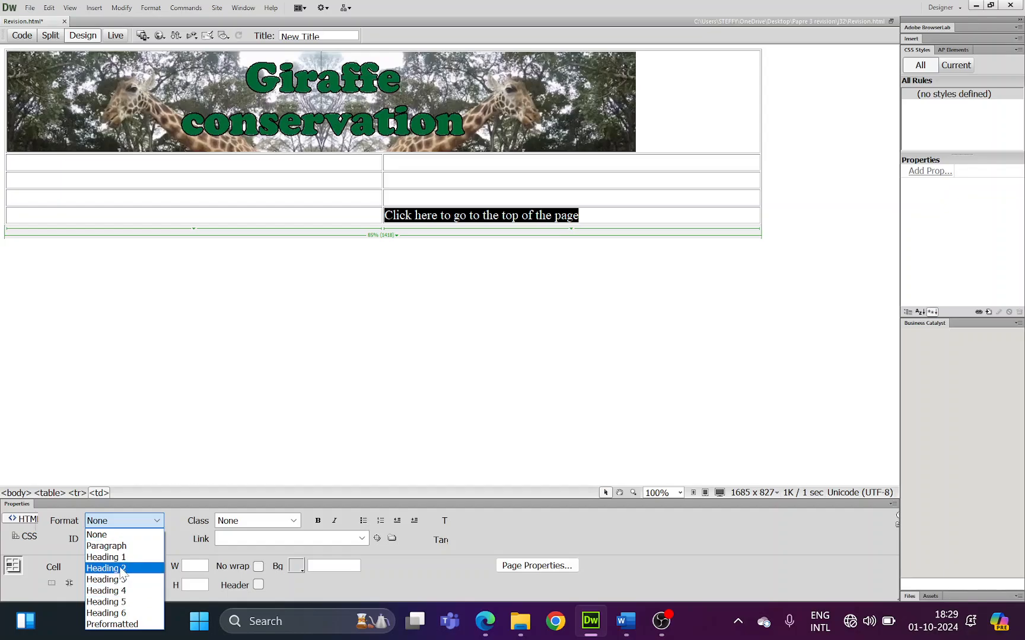
{"action": "left_click", "coordinate": [121, 569]}
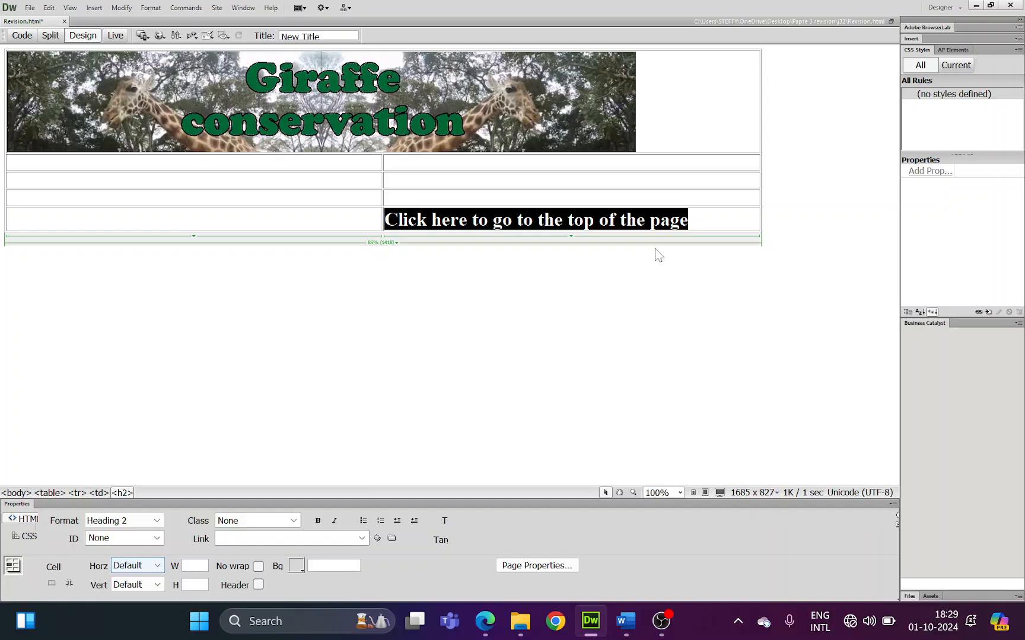
{"action": "left_click", "coordinate": [689, 226]}
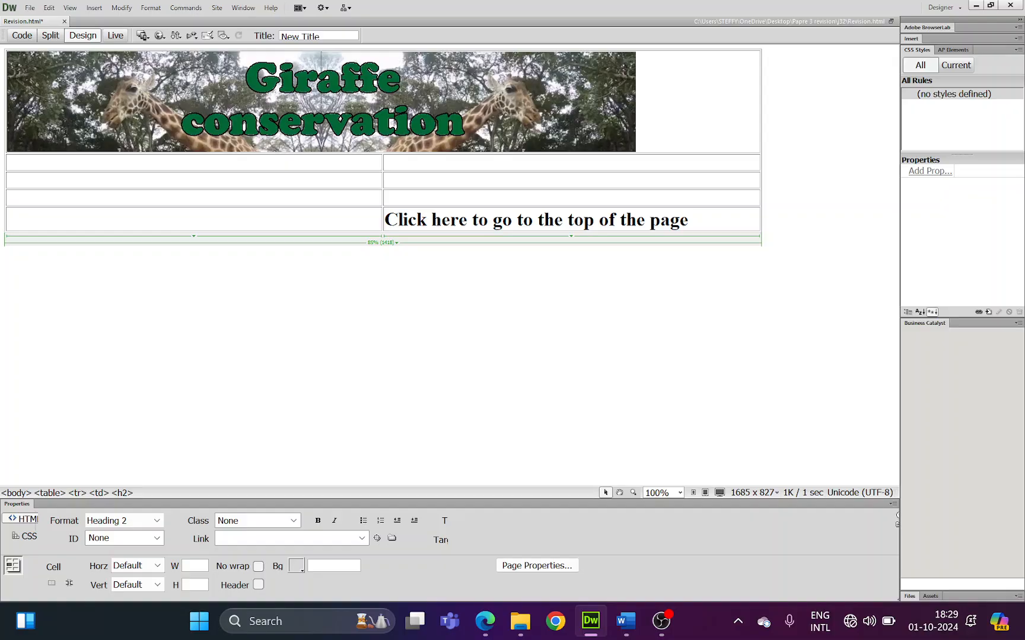
Step: Set the alignment of the whole table to Center on the page
{"action": "left_click", "coordinate": [760, 205]}
{"action": "left_click", "coordinate": [455, 522]}
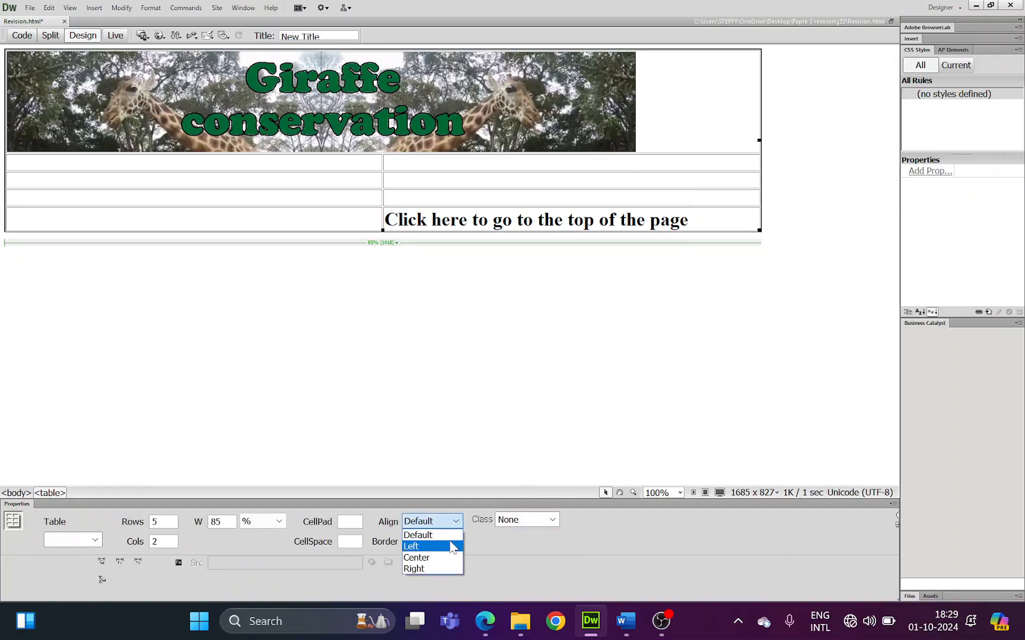
{"action": "left_click", "coordinate": [448, 552]}
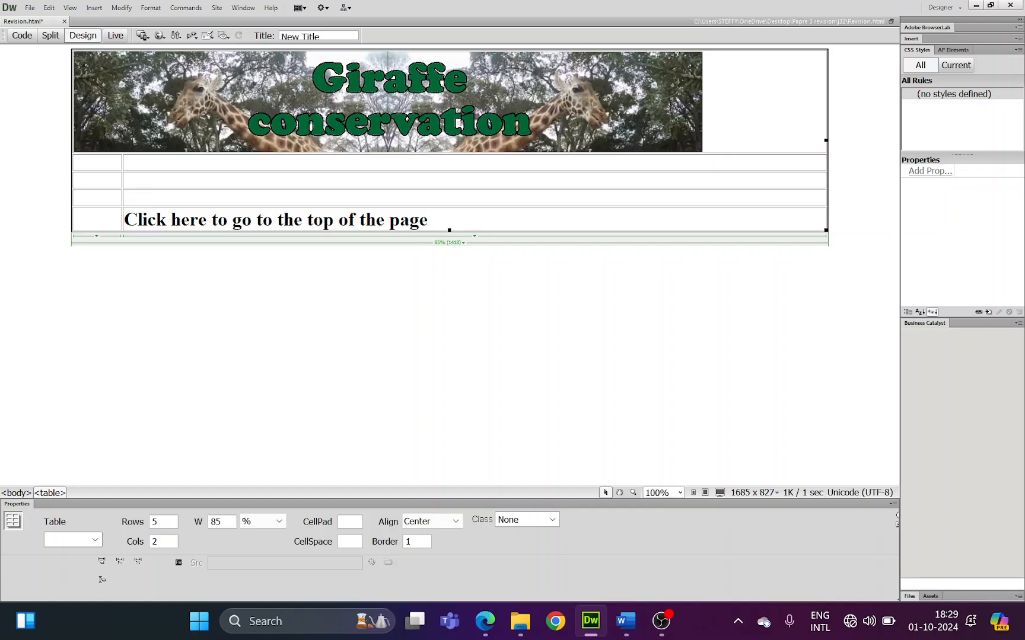
{"action": "left_click", "coordinate": [431, 220]}
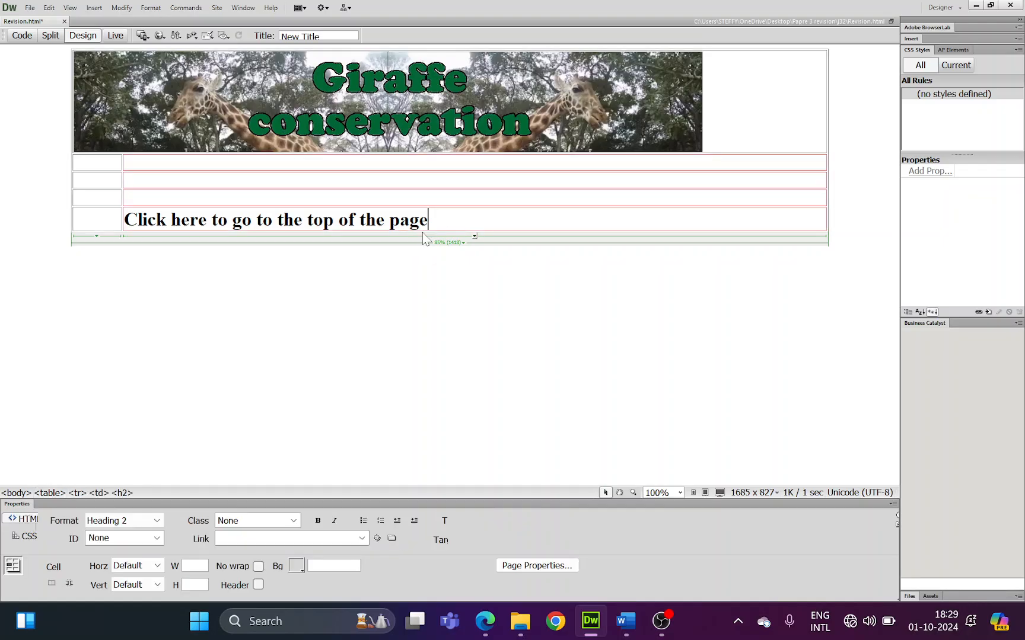
{"action": "left_click", "coordinate": [35, 80]}
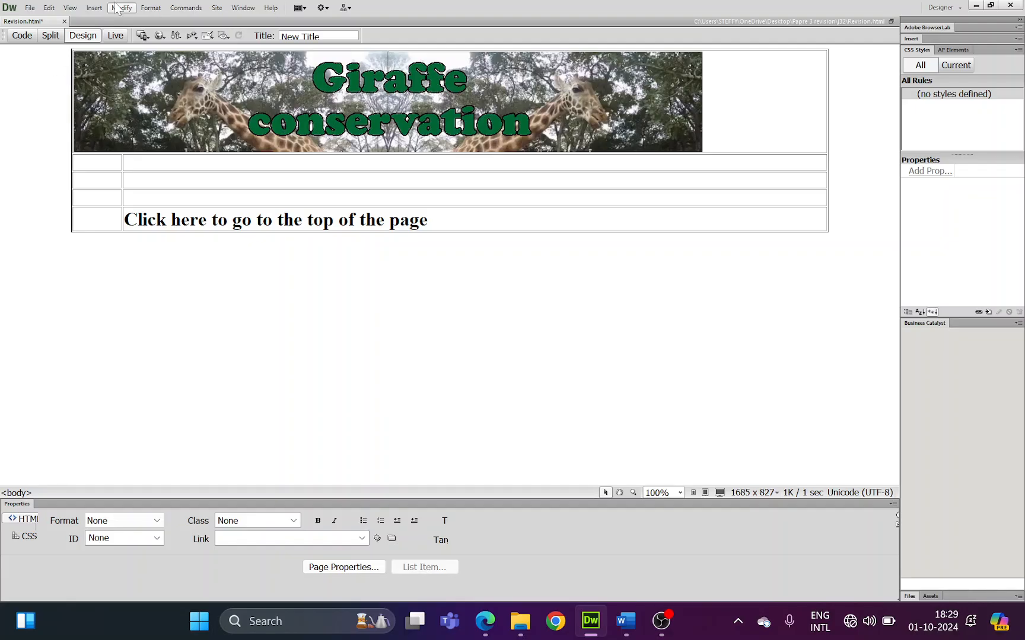
{"action": "left_click", "coordinate": [95, 9]}
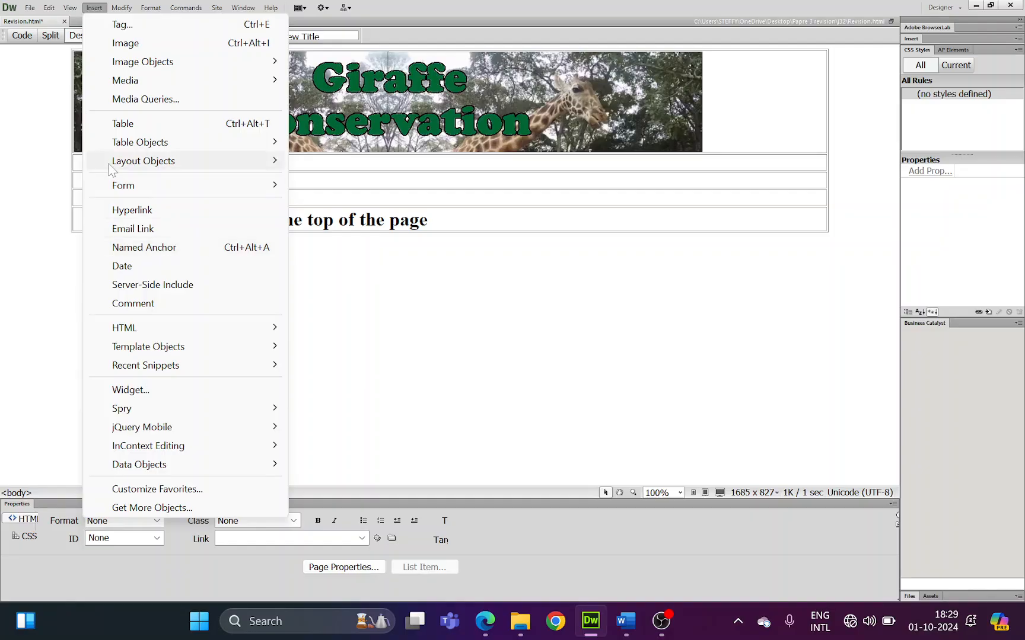
{"action": "left_click", "coordinate": [344, 315]}
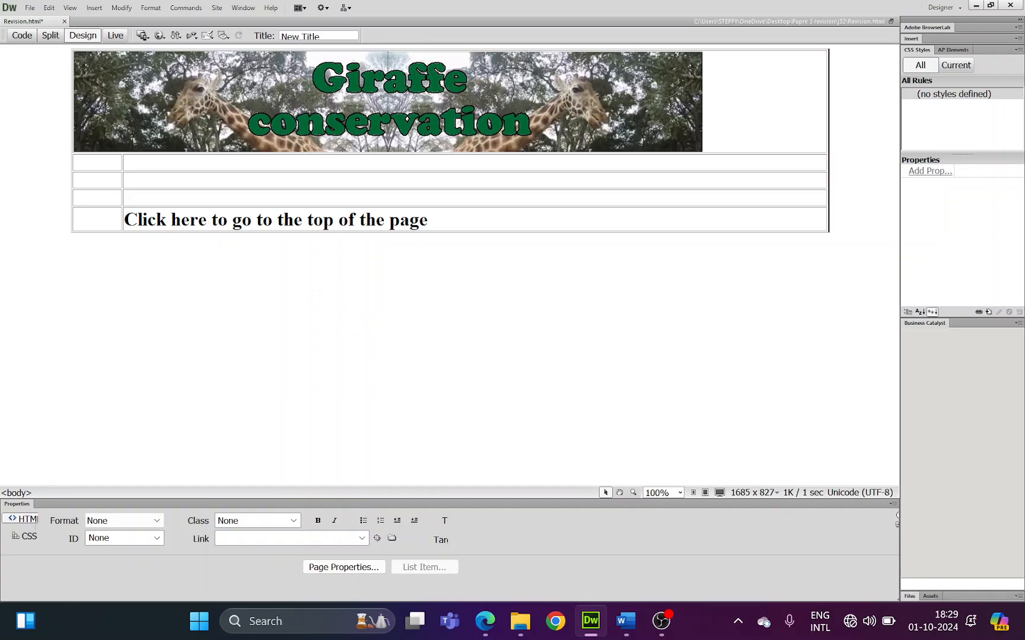
{"action": "left_click_drag", "start_coordinate": [124, 219], "coordinate": [167, 221]}
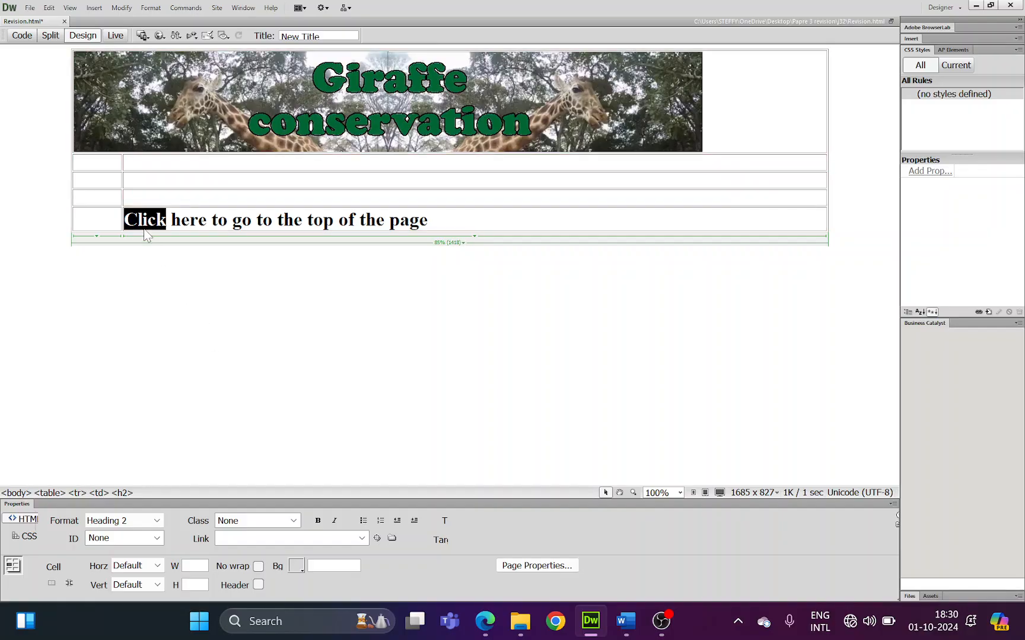
{"action": "left_click", "coordinate": [51, 87]}
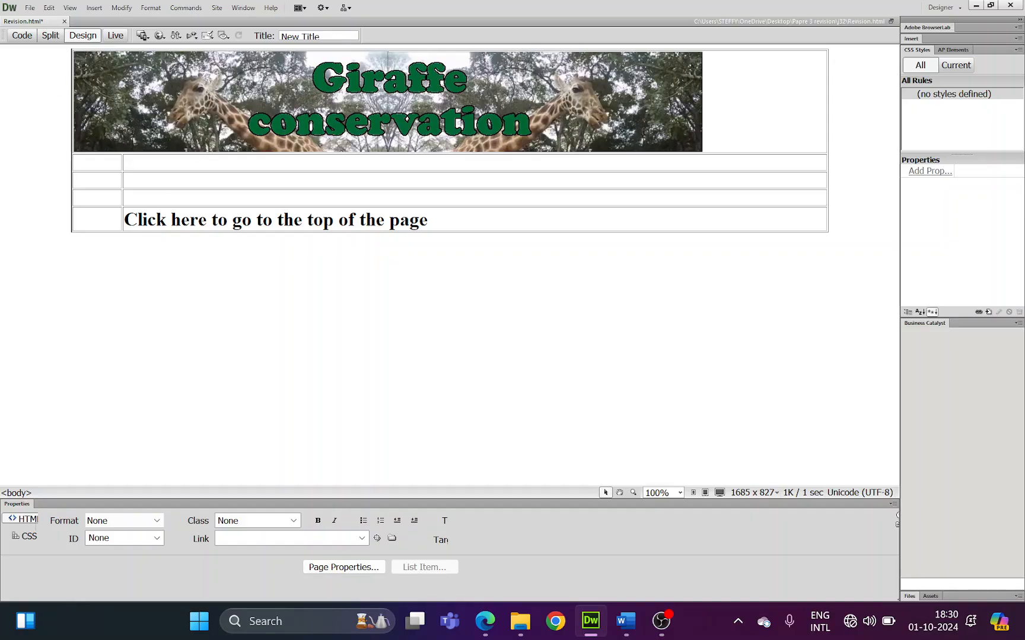
{"action": "left_click_drag", "start_coordinate": [168, 220], "coordinate": [123, 220]}
Step: Insert a named anchor called TOP at the start of the page, before the table
{"action": "left_click", "coordinate": [34, 143]}
{"action": "left_click", "coordinate": [94, 8]}
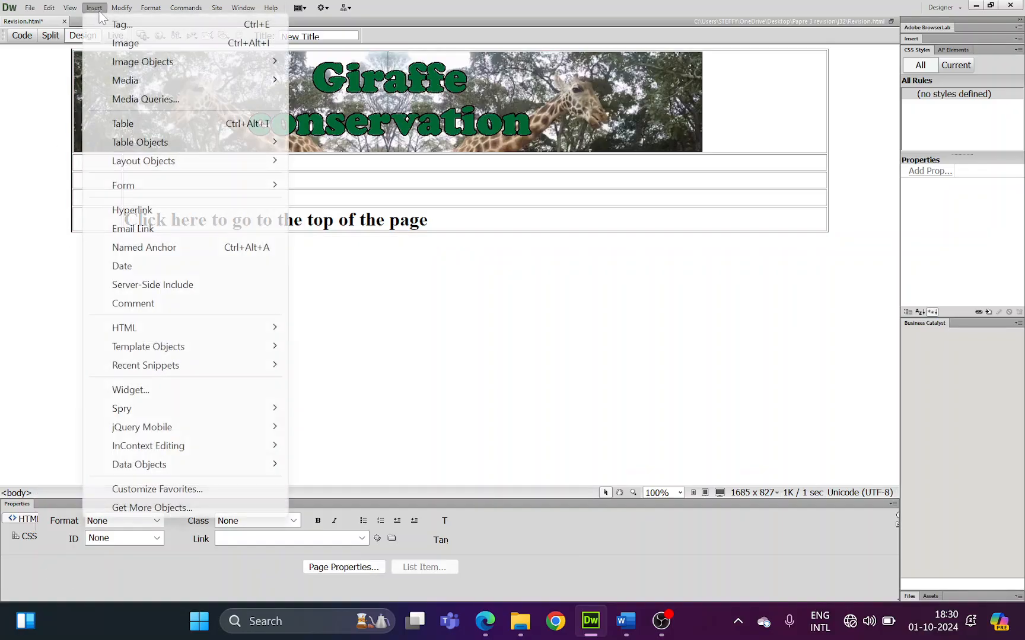
{"action": "left_click", "coordinate": [173, 255]}
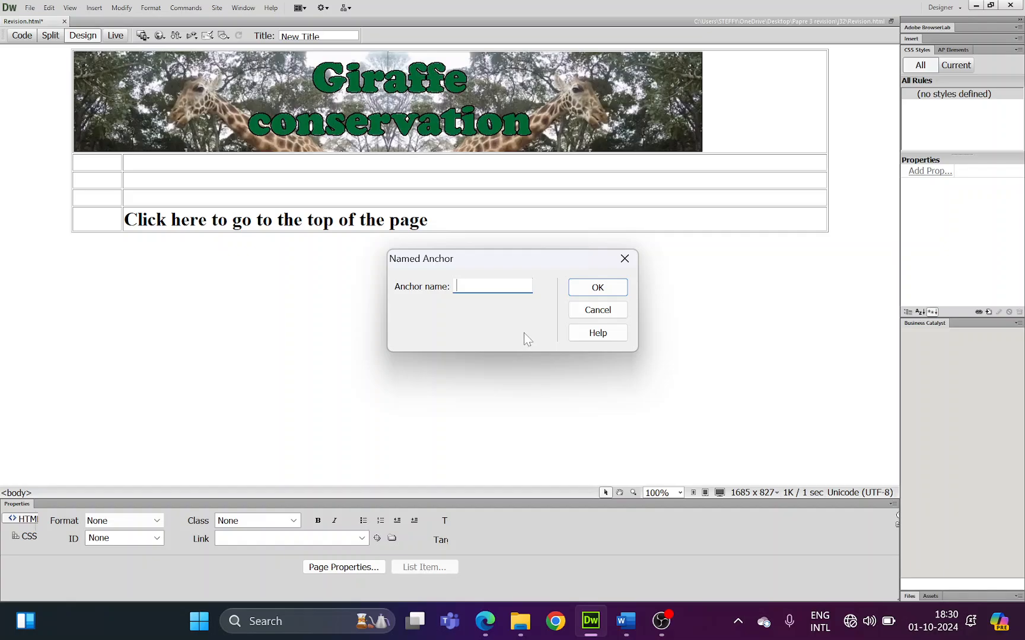
{"action": "type", "text": "TOP"}
{"action": "left_click", "coordinate": [613, 291]}
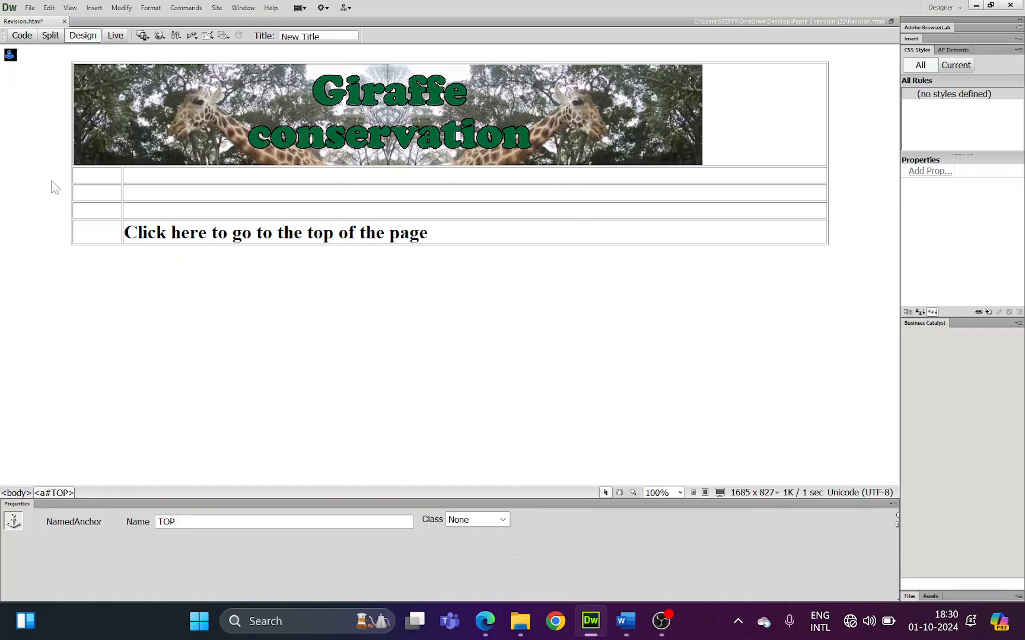
Step: Link the words "Click here" in the table's last row to the TOP anchor
{"action": "left_click", "coordinate": [125, 233]}
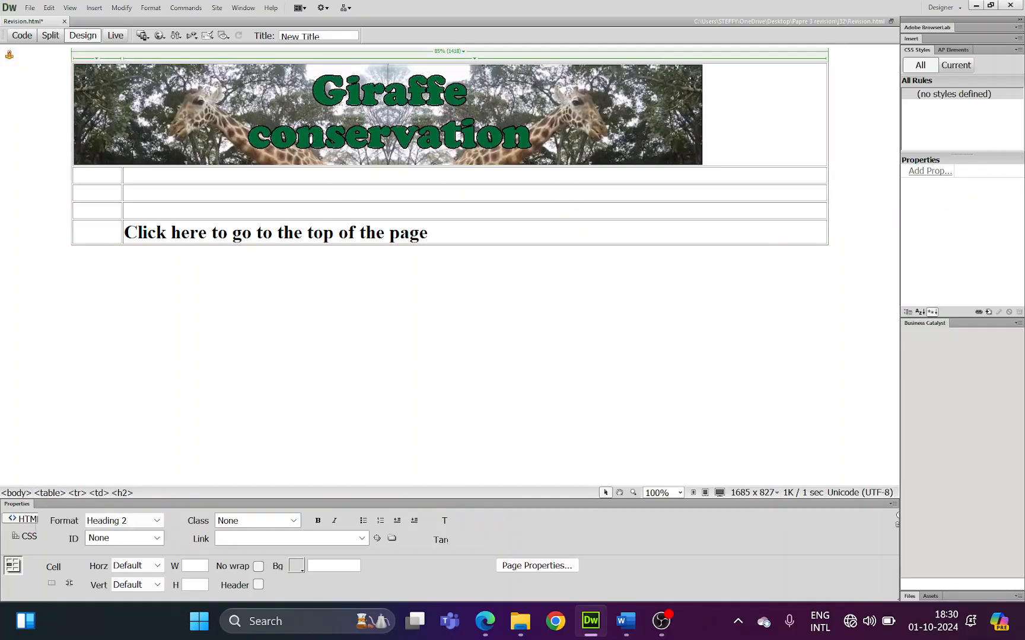
{"action": "left_click_drag", "start_coordinate": [124, 233], "coordinate": [207, 233]}
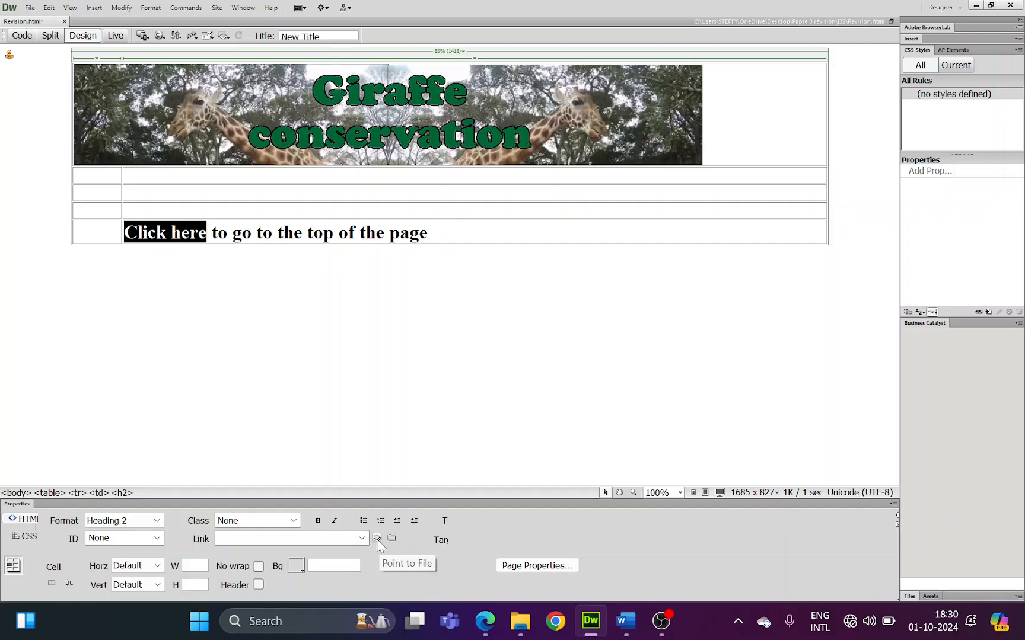
{"action": "left_click_drag", "start_coordinate": [378, 542], "coordinate": [10, 55]}
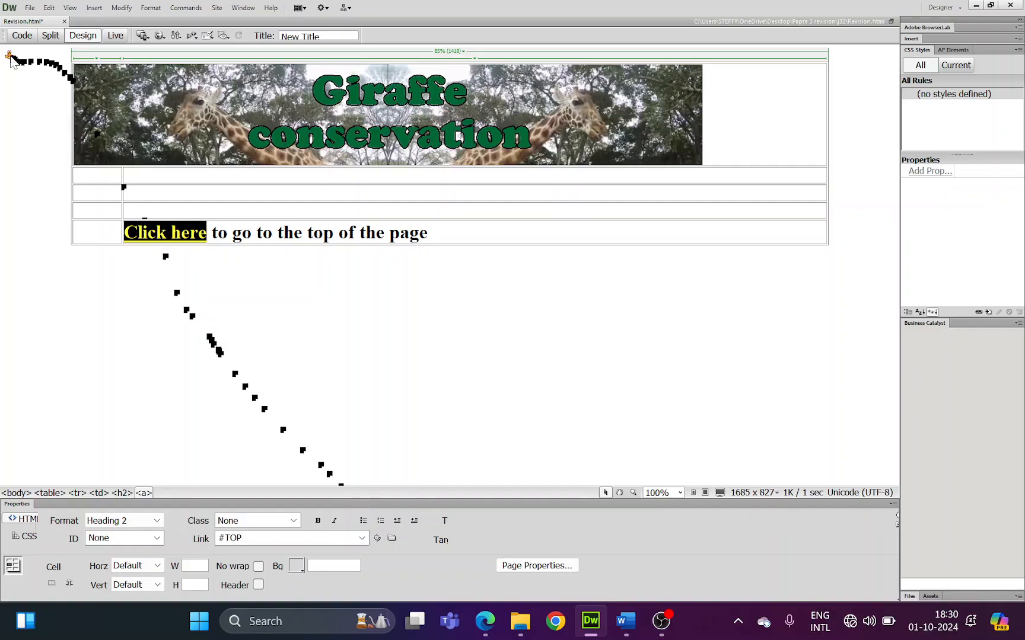
{"action": "left_click", "coordinate": [259, 542]}
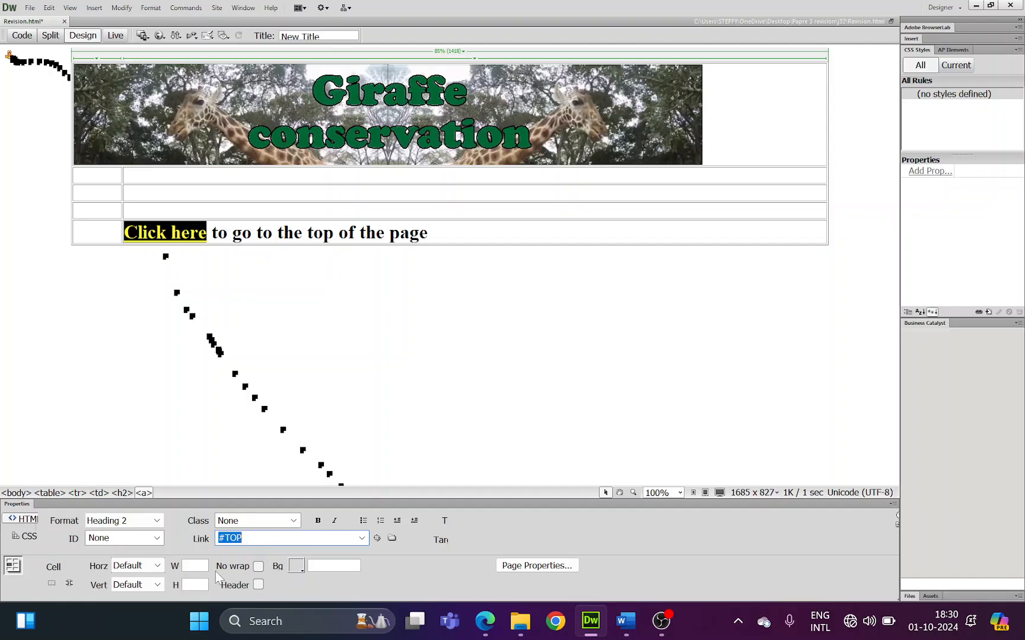
{"action": "left_click", "coordinate": [245, 540]}
{"action": "left_click", "coordinate": [249, 220]}
{"action": "left_click", "coordinate": [242, 232]}
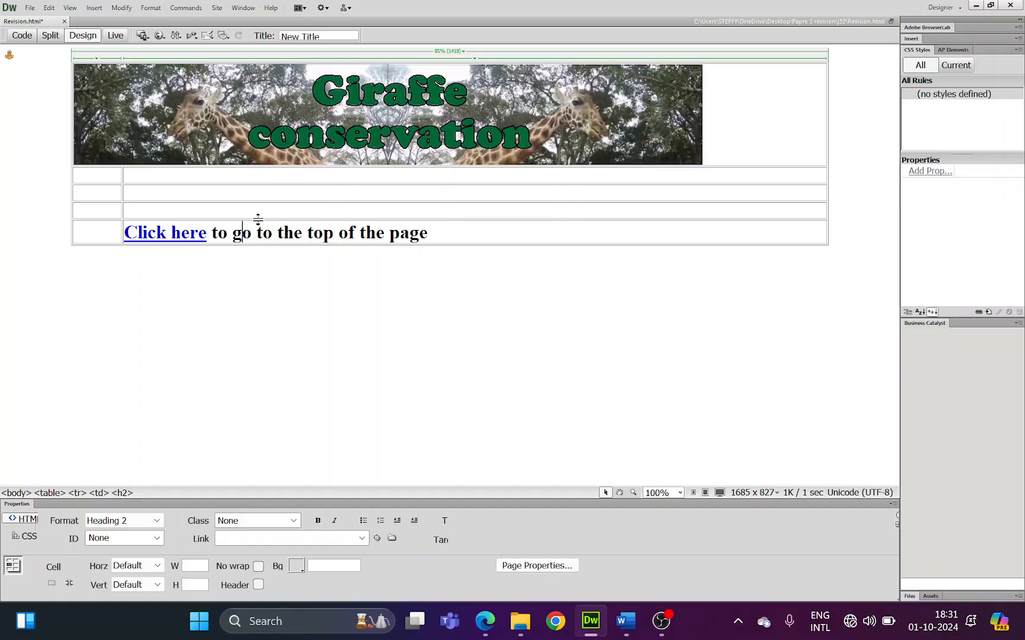
Step: Insert the j32contact image into the second cell of the table's second row with the alternate text "contact"
{"action": "left_click", "coordinate": [138, 176]}
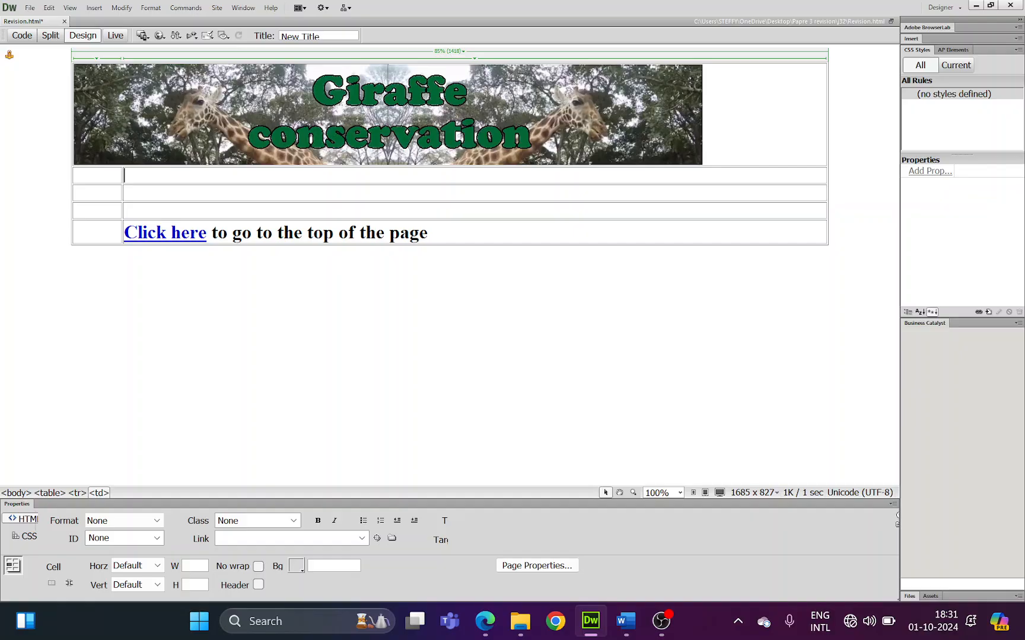
{"action": "left_click", "coordinate": [94, 8]}
{"action": "left_click", "coordinate": [120, 45]}
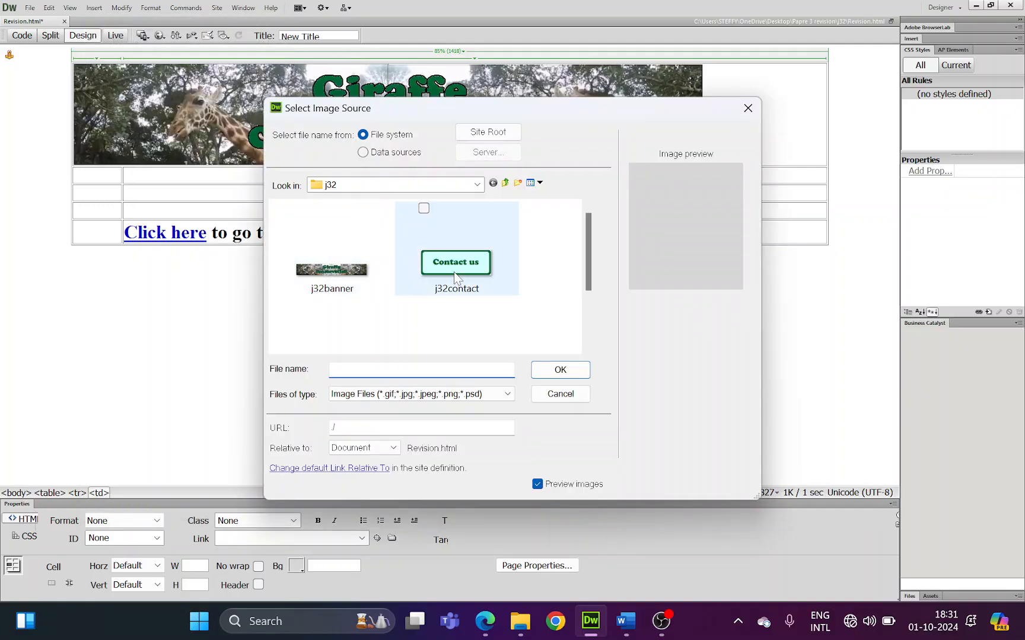
{"action": "left_click", "coordinate": [455, 267]}
{"action": "left_click", "coordinate": [578, 367]}
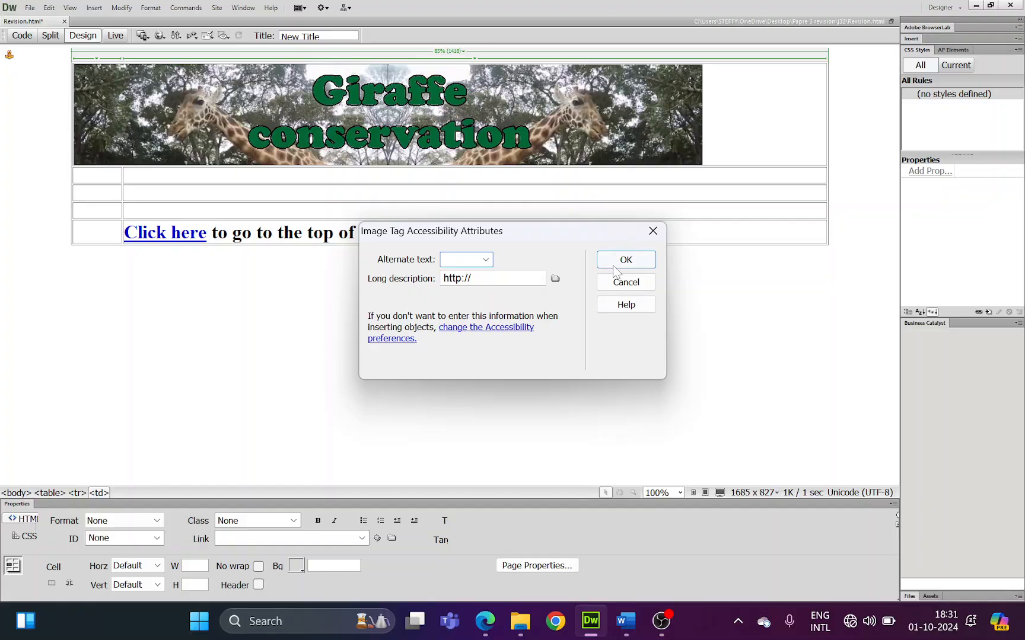
{"action": "type", "text": "contact"}
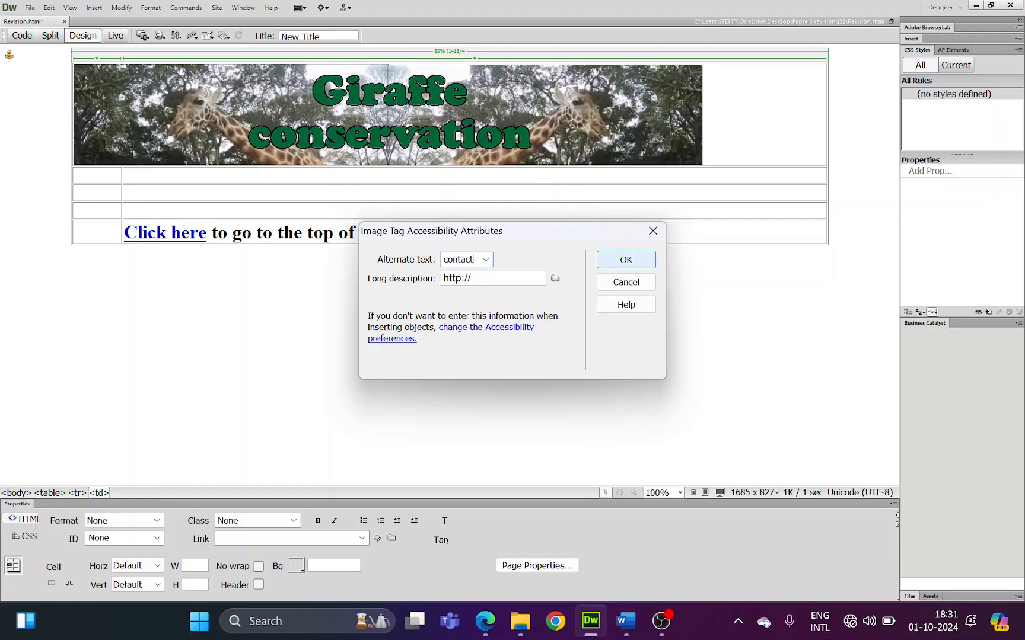
{"action": "key", "text": "Return"}
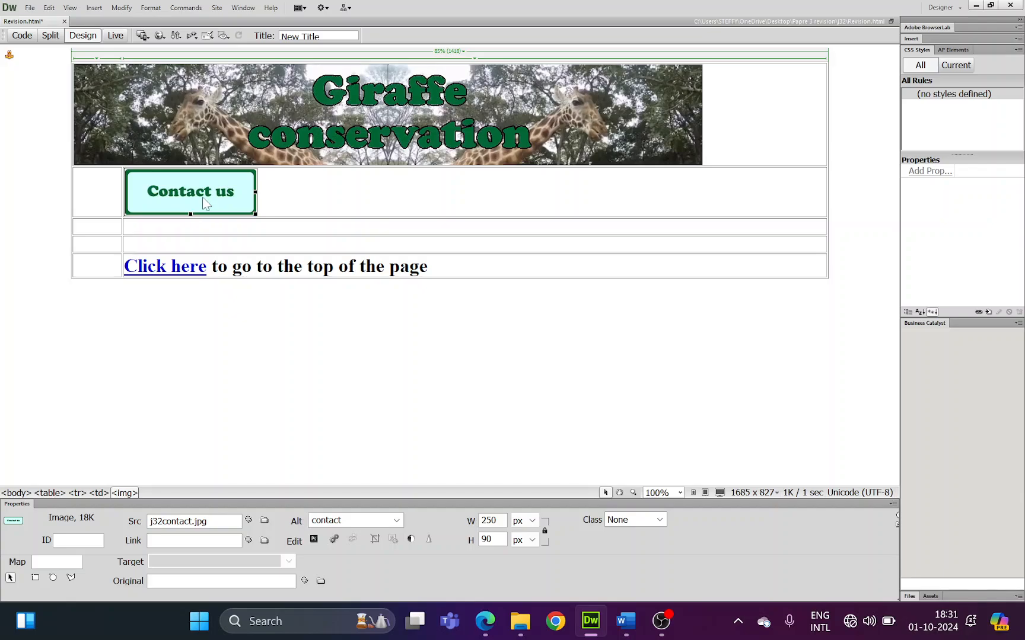
{"action": "key", "text": "Right"}
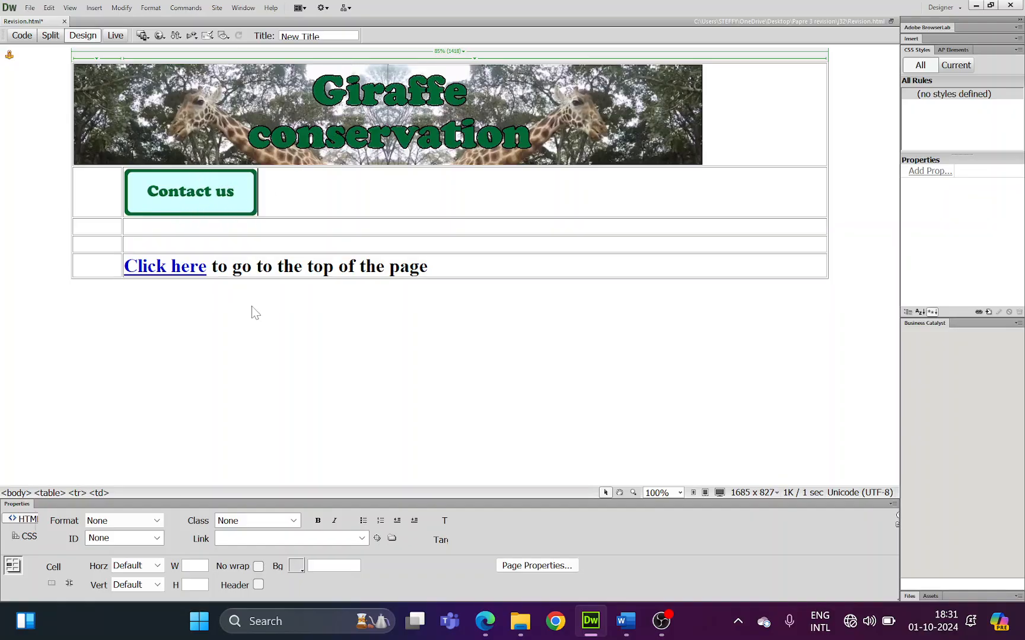
Step: Link the Contact us image to a mailto address with the subject Giraffe
{"action": "left_click", "coordinate": [182, 195]}
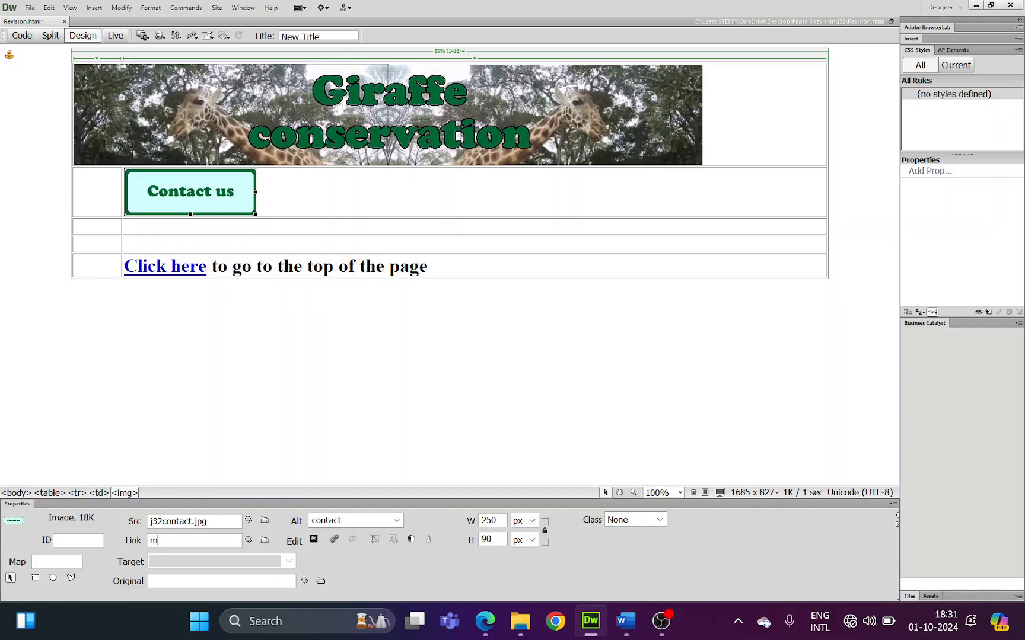
{"action": "type", "text": "mailto"}
{"action": "type", "text": ":em"}
{"action": "type", "text": "emai"}
{"action": "type", "text": "l@"}
{"action": "type", "text": "gmail.com"}
{"action": "type", "text": "?"}
{"action": "type", "text": "Subject"}
{"action": "type", "text": "="}
{"action": "type", "text": "G"}
{"action": "type", "text": "iraffe"}
{"action": "key", "text": "BackSpace"}
{"action": "type", "text": "s"}
Step: Switch to the blank Word document, set the font size to 22 and widen the text area on both sides
{"action": "left_click", "coordinate": [625, 620]}
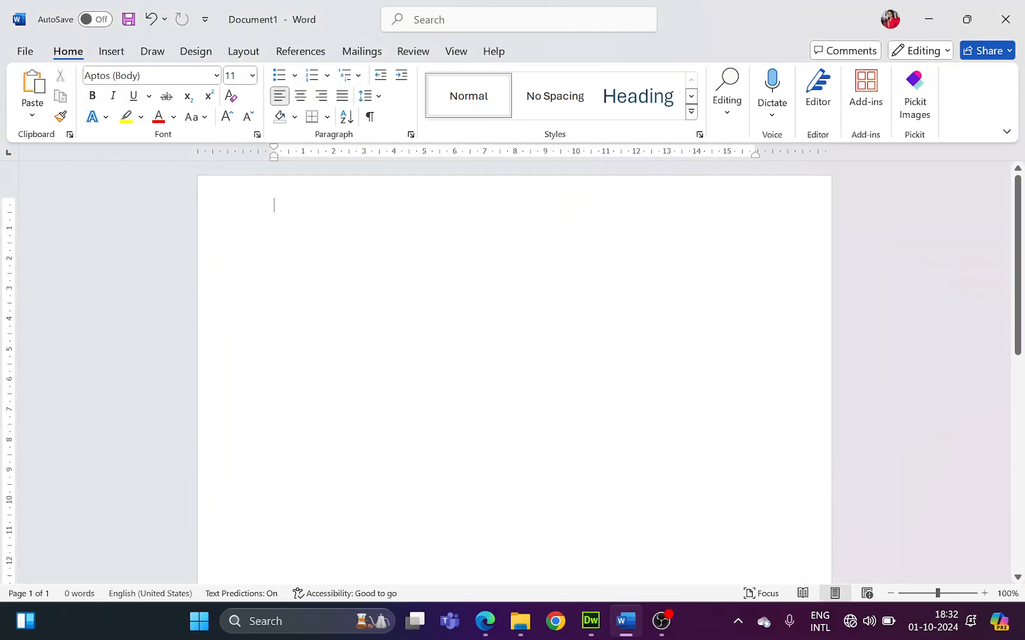
{"action": "left_click", "coordinate": [227, 116]}
{"action": "left_click", "coordinate": [227, 116]}
{"action": "left_click", "coordinate": [228, 116]}
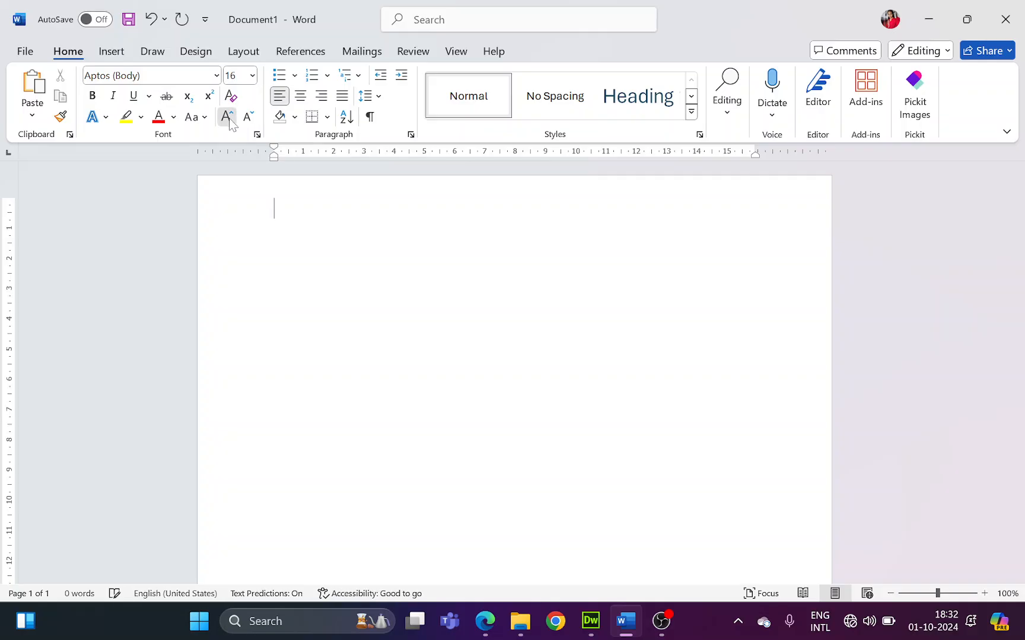
{"action": "left_click", "coordinate": [227, 116]}
{"action": "left_click", "coordinate": [227, 116]}
{"action": "left_click", "coordinate": [227, 116]}
{"action": "left_click_drag", "start_coordinate": [274, 151], "coordinate": [221, 152]}
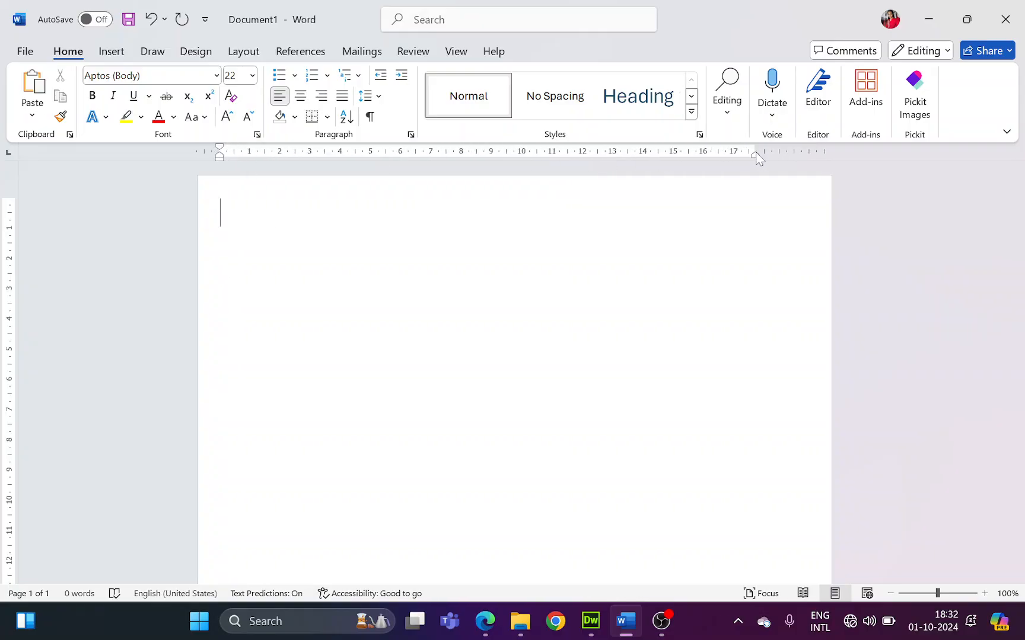
{"action": "left_click_drag", "start_coordinate": [756, 155], "coordinate": [805, 158]}
Step: Write the sample link as "mailto:", the e-mail address and "?subject=Giraffe" on one line, and return to Dreamweaver
{"action": "type", "text": "mailto"}
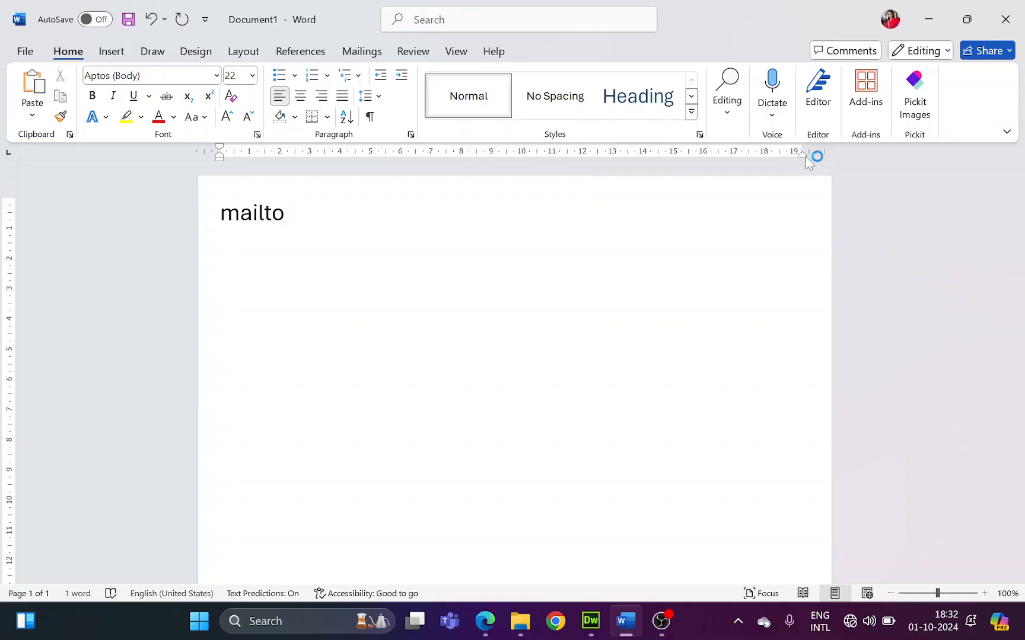
{"action": "type", "text": ":"}
{"action": "type", "text": "email@gmail.co"}
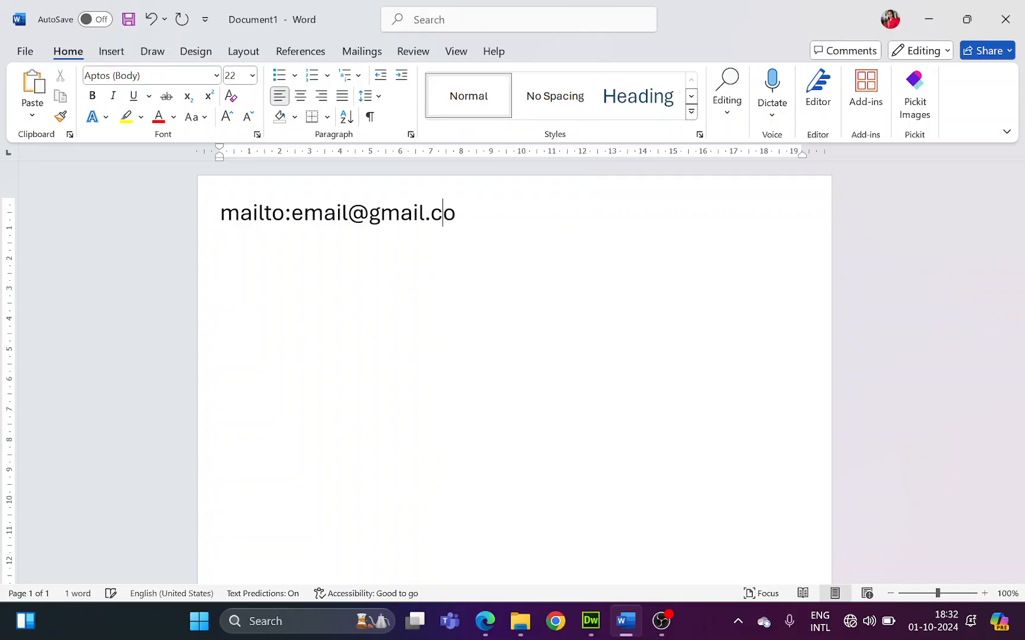
{"action": "type", "text": "m?Subj"}
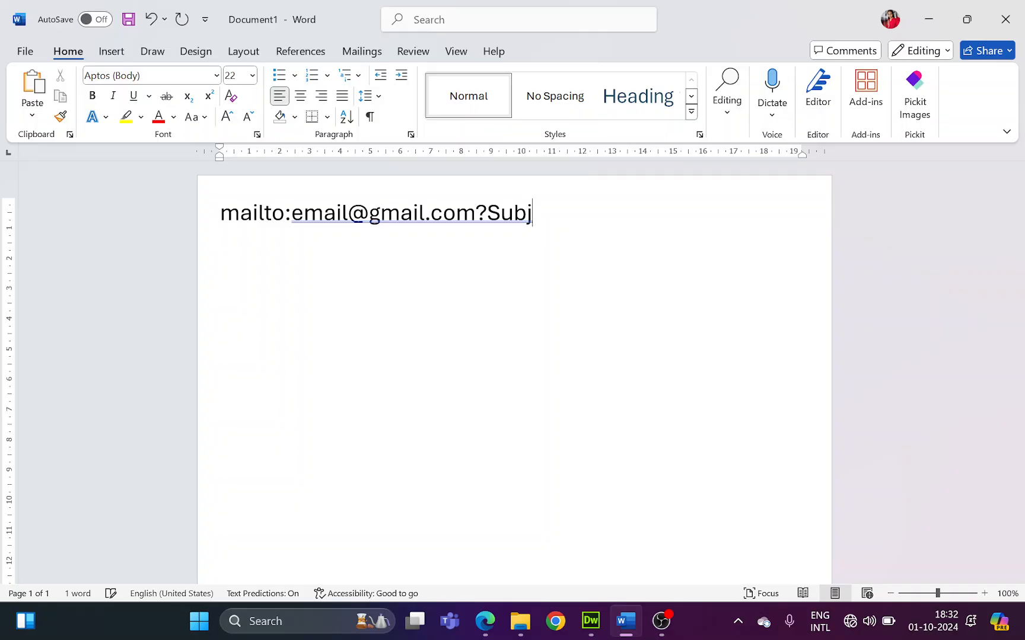
{"action": "type", "text": "ect"}
{"action": "key", "text": "BackSpace"}
{"action": "key", "text": "BackSpace"}
{"action": "key", "text": "BackSpace"}
{"action": "key", "text": "BackSpace"}
{"action": "key", "text": "BackSpace"}
{"action": "key", "text": "BackSpace"}
{"action": "key", "text": "BackSpace"}
{"action": "type", "text": "subject="}
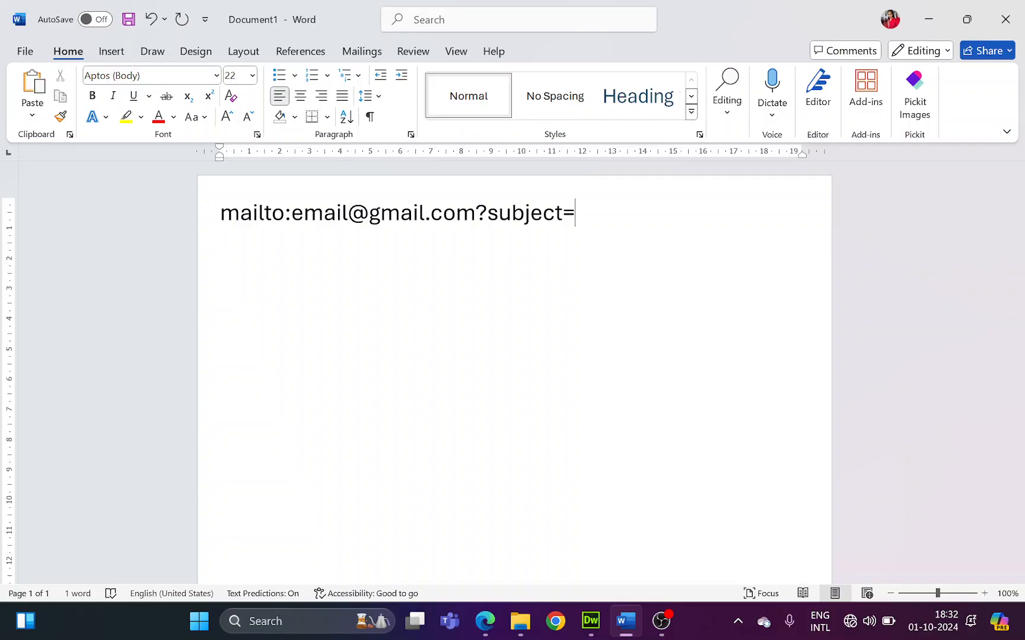
{"action": "type", "text": "T"}
{"action": "key", "text": "BackSpace"}
{"action": "type", "text": "Giraffe"}
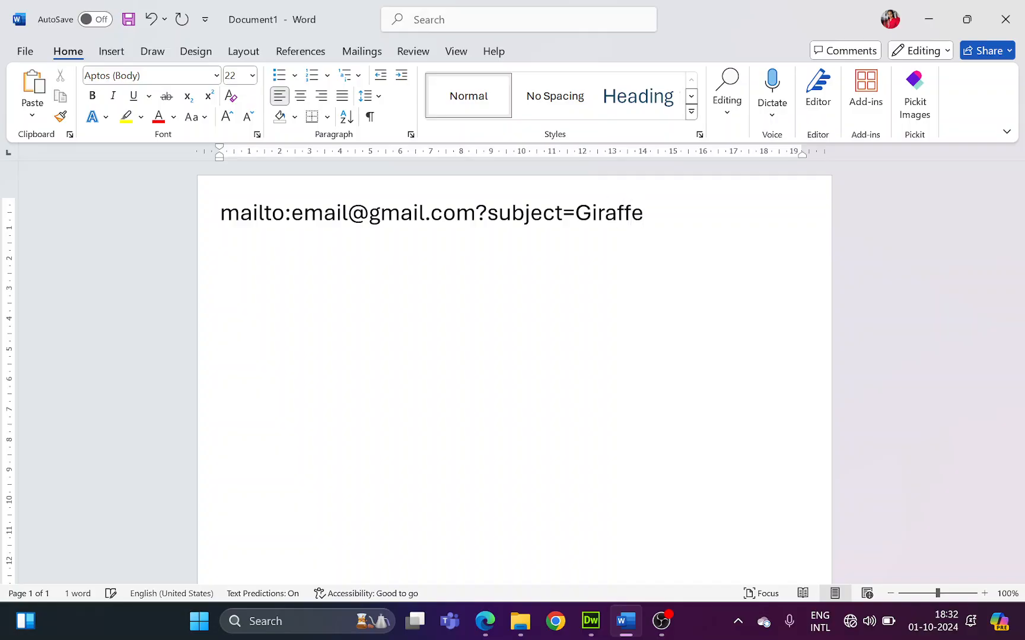
{"action": "key", "text": "alt+Tab"}
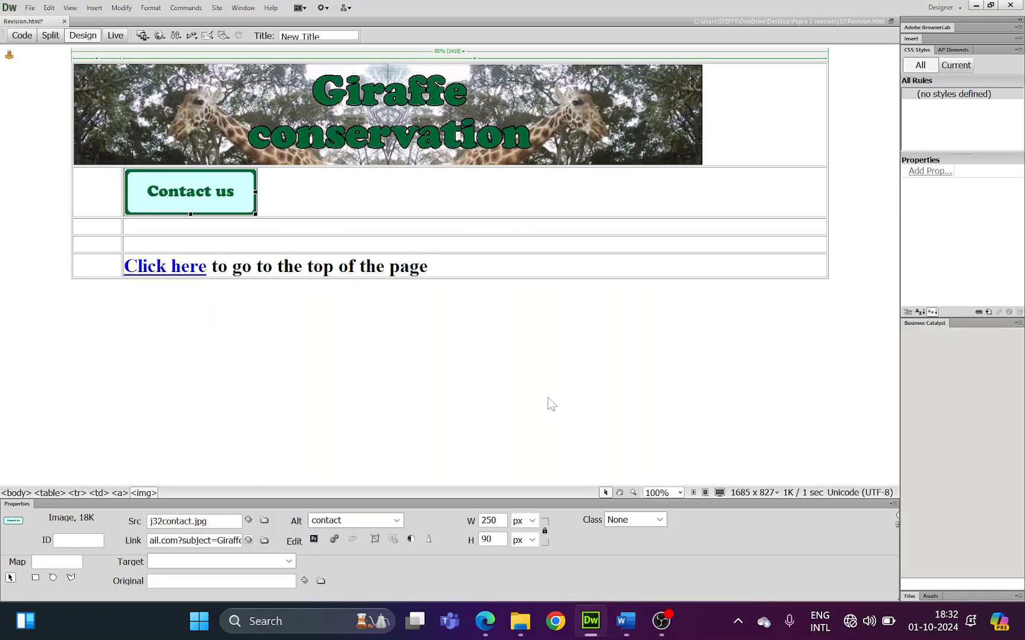
Step: Clear the mailto link from the Contact us image
{"action": "left_click", "coordinate": [327, 360]}
{"action": "left_click", "coordinate": [218, 199]}
{"action": "key", "text": "ctrl+a"}
{"action": "key", "text": "BackSpace"}
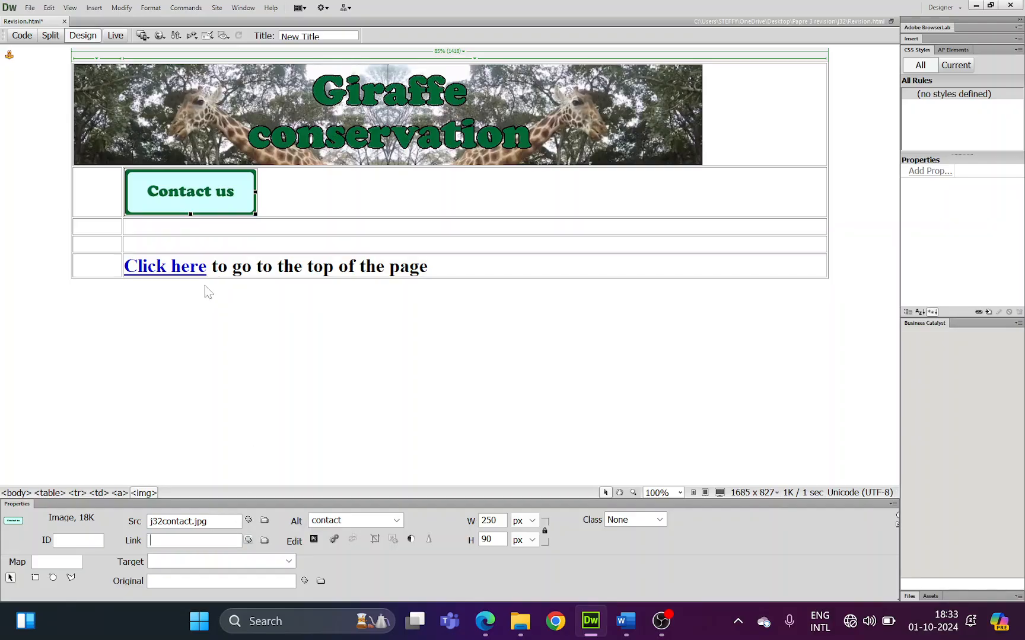
Step: Link the Contact us image to the web page j32what.htm in the j32 folder
{"action": "left_click", "coordinate": [195, 197]}
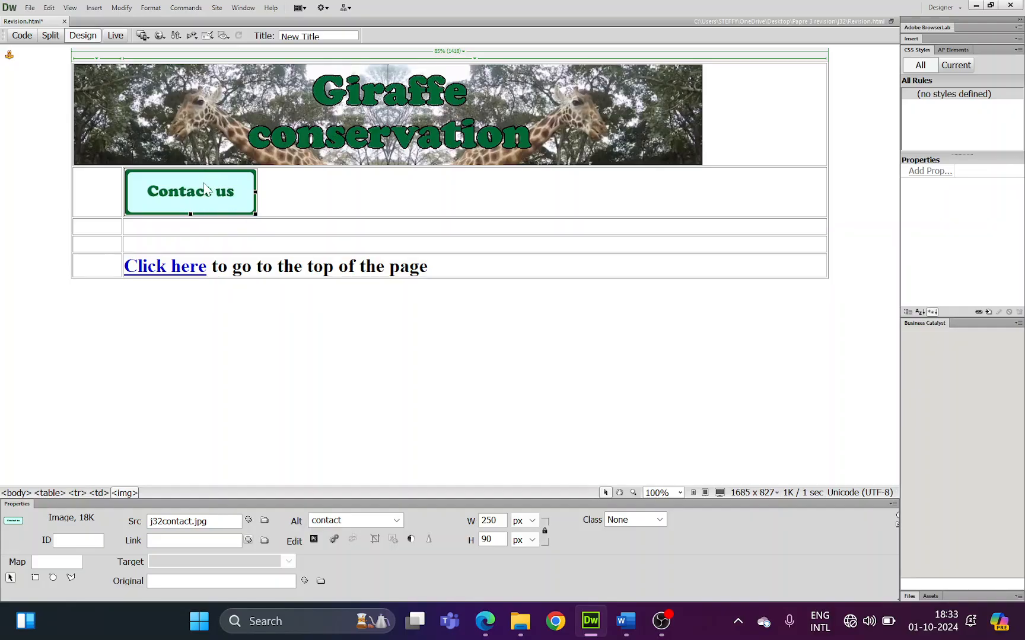
{"action": "left_click", "coordinate": [264, 541]}
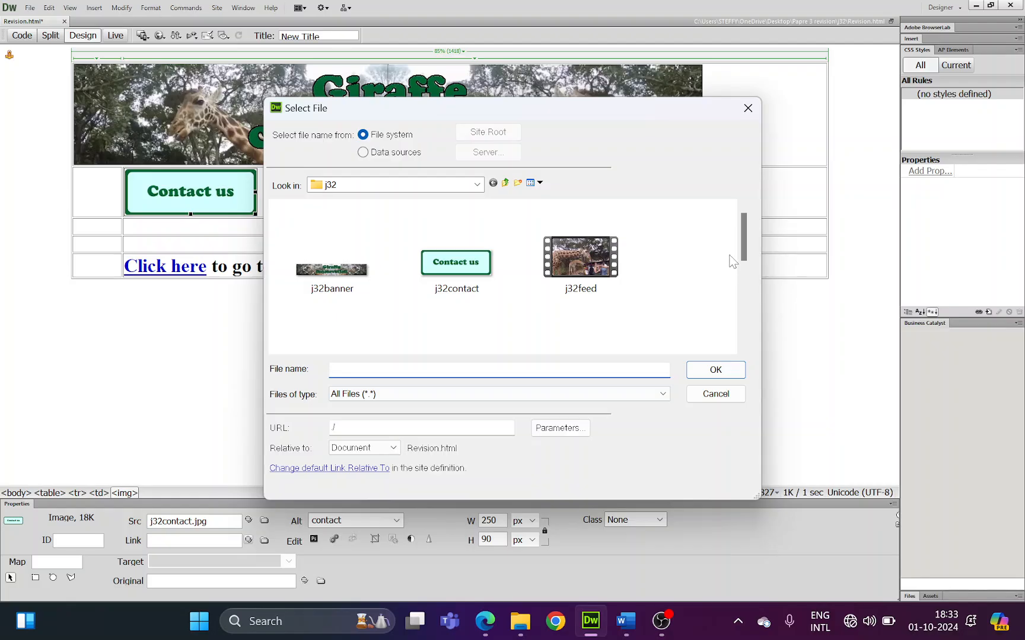
{"action": "left_click_drag", "start_coordinate": [745, 254], "coordinate": [749, 306]}
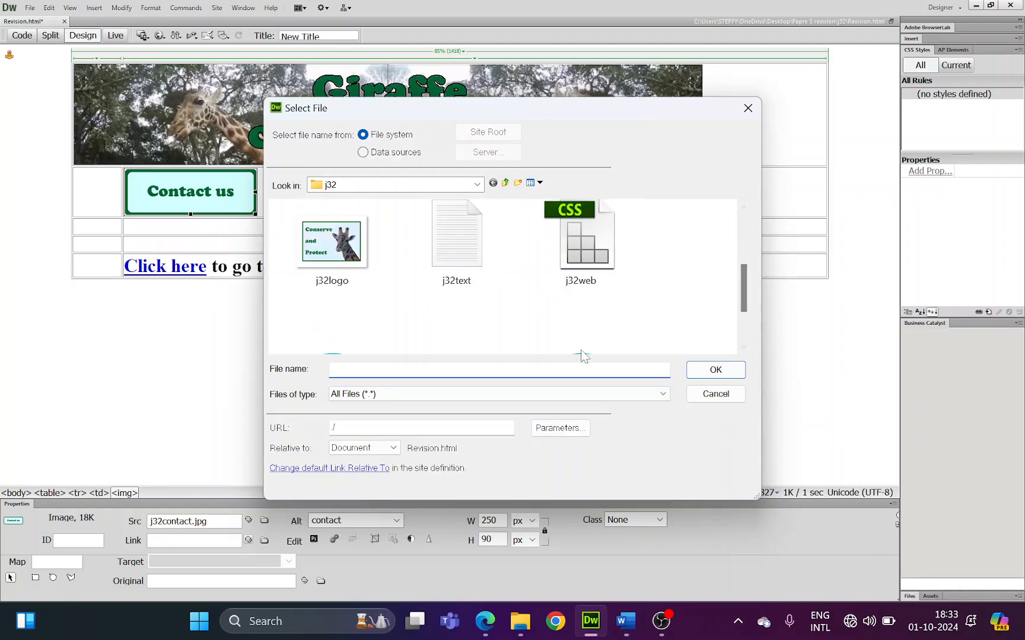
{"action": "scroll", "coordinate": [581, 350], "scroll_direction": "down", "scroll_amount": 1}
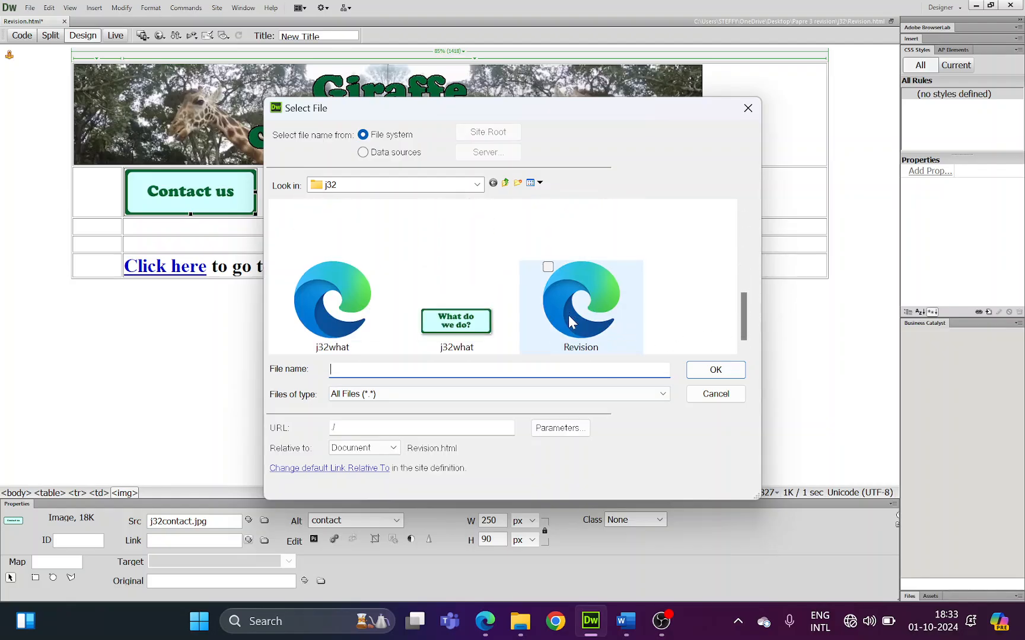
{"action": "left_click", "coordinate": [339, 328]}
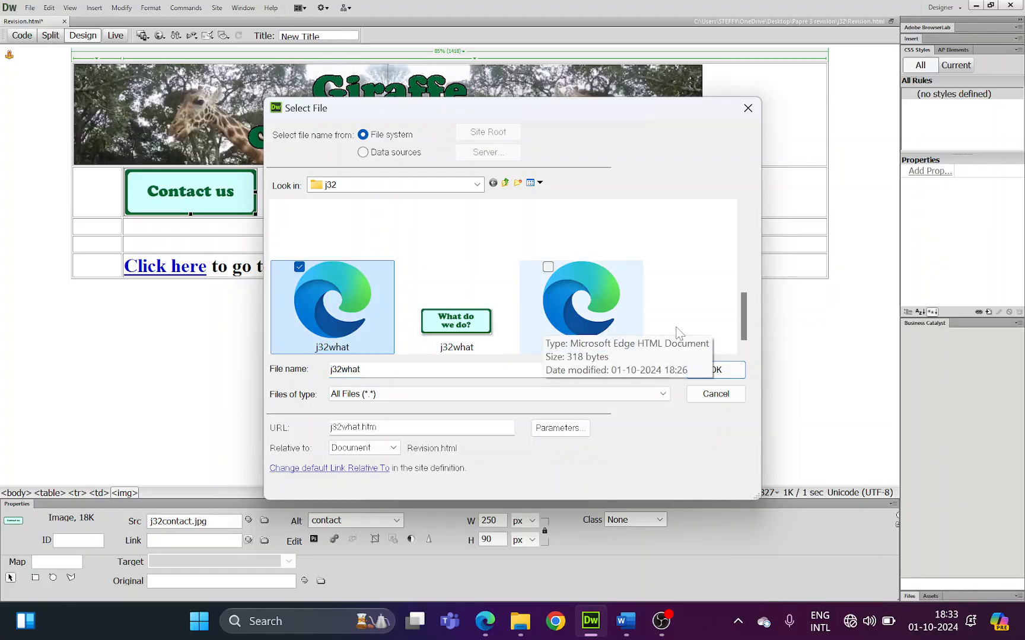
{"action": "left_click", "coordinate": [716, 370]}
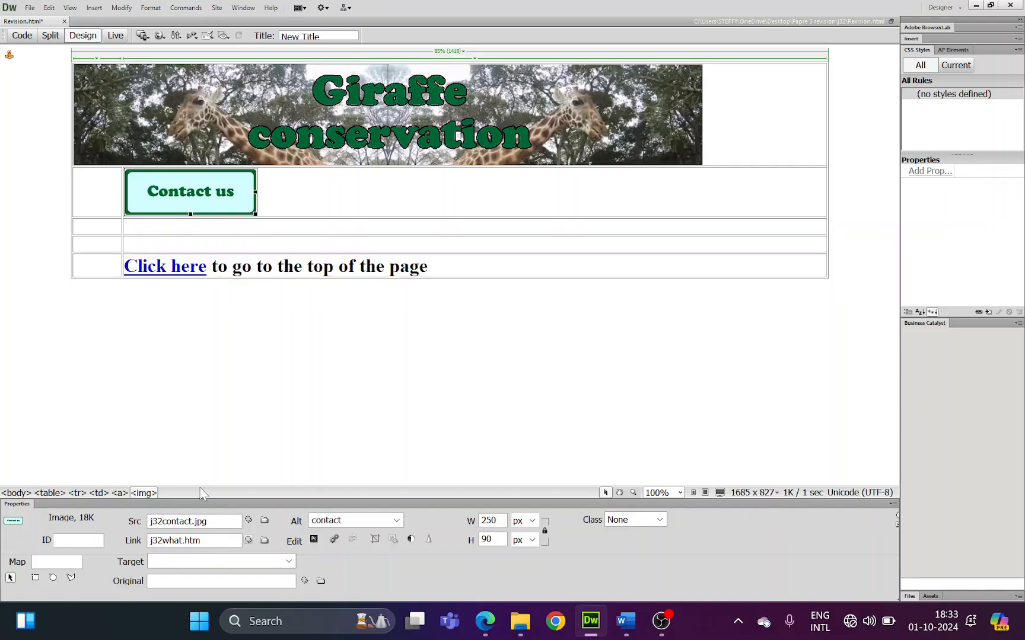
{"action": "left_click", "coordinate": [385, 323]}
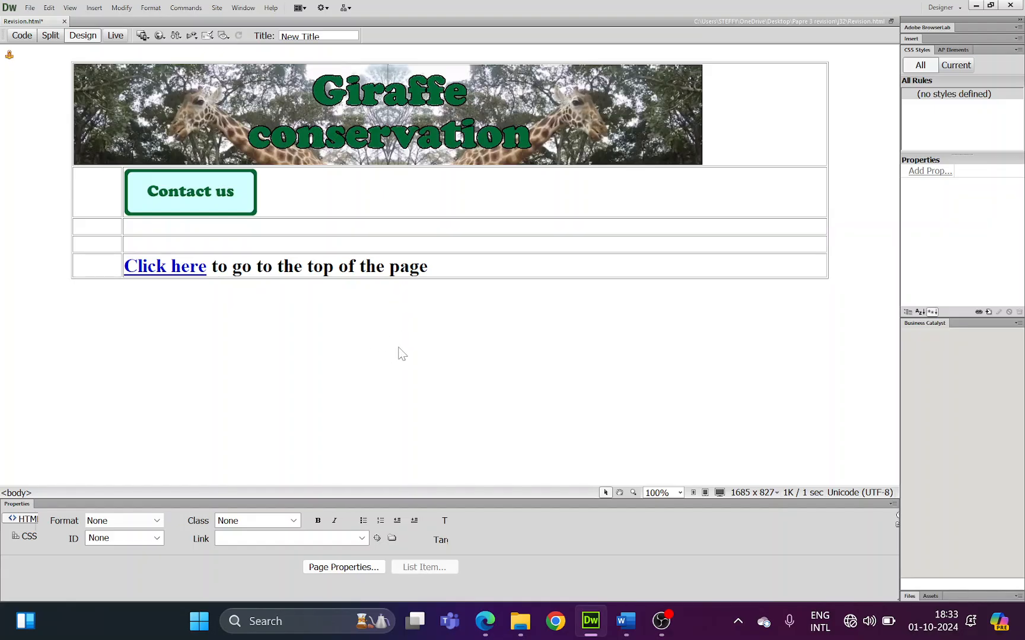
{"action": "left_click_drag", "start_coordinate": [313, 267], "coordinate": [428, 266]}
{"action": "left_click", "coordinate": [385, 272]}
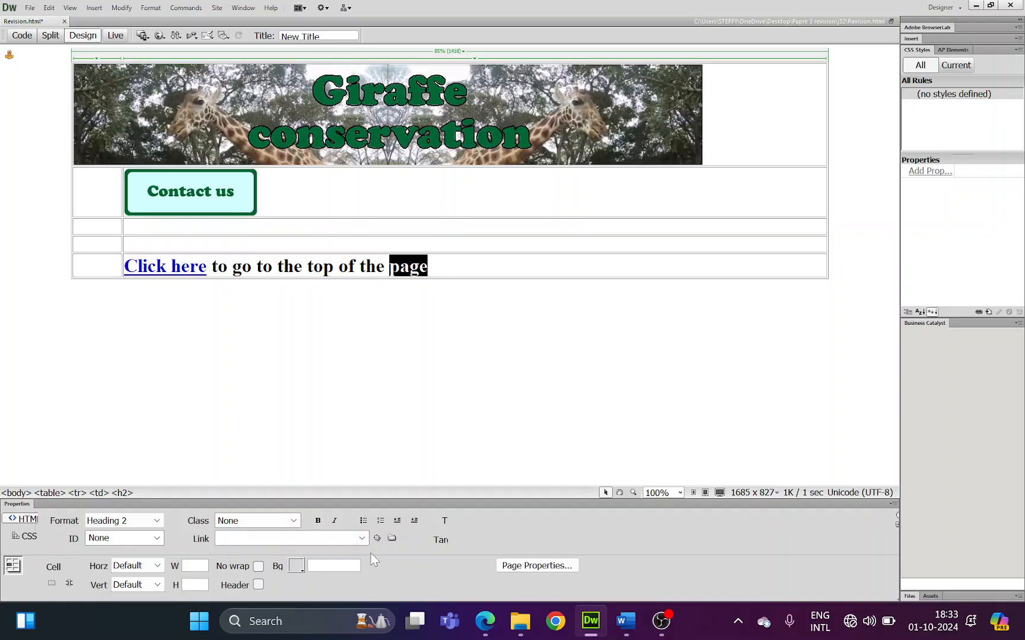
{"action": "left_click", "coordinate": [392, 539]}
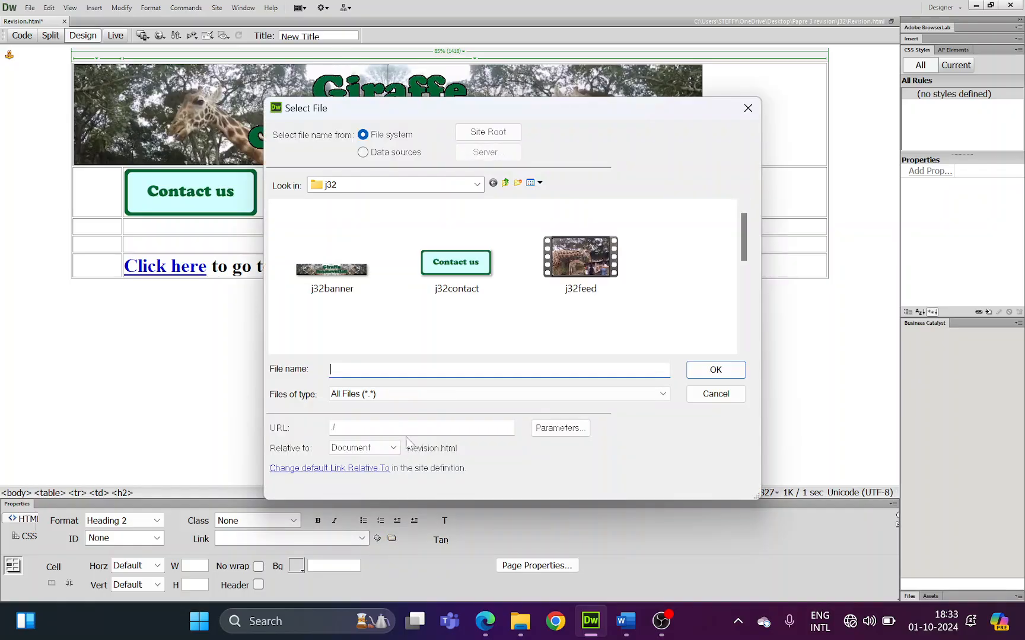
{"action": "scroll", "coordinate": [395, 304], "scroll_direction": "down", "scroll_amount": 5}
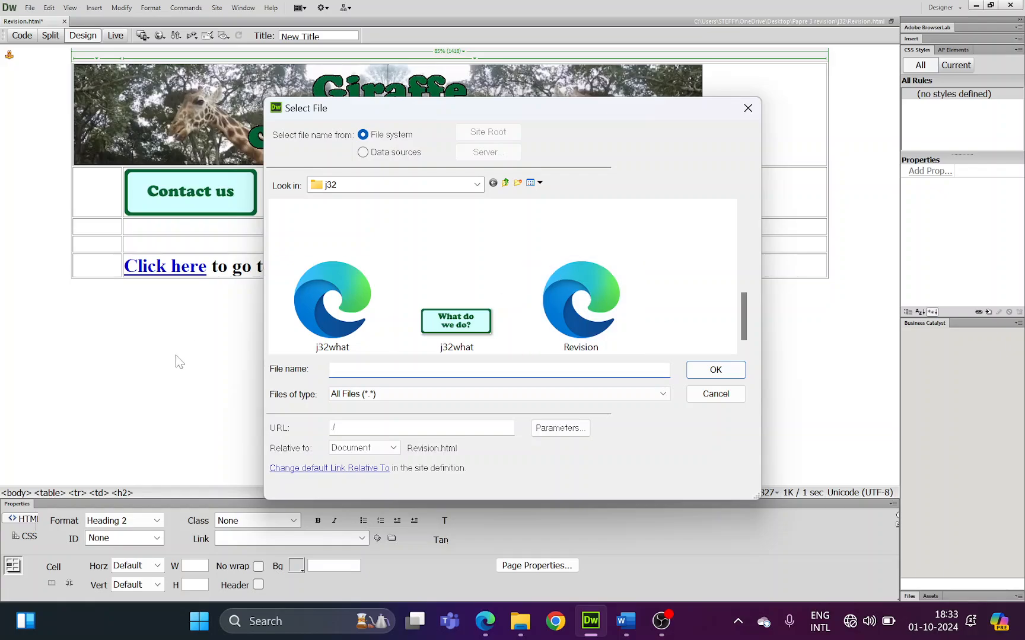
{"action": "left_click", "coordinate": [748, 108]}
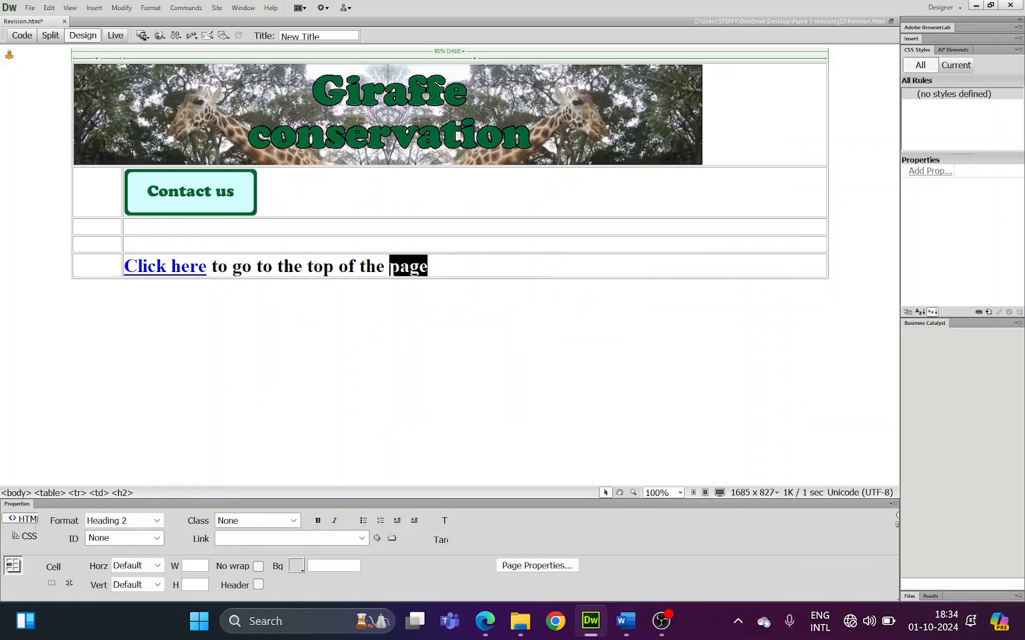
{"action": "left_click", "coordinate": [679, 367]}
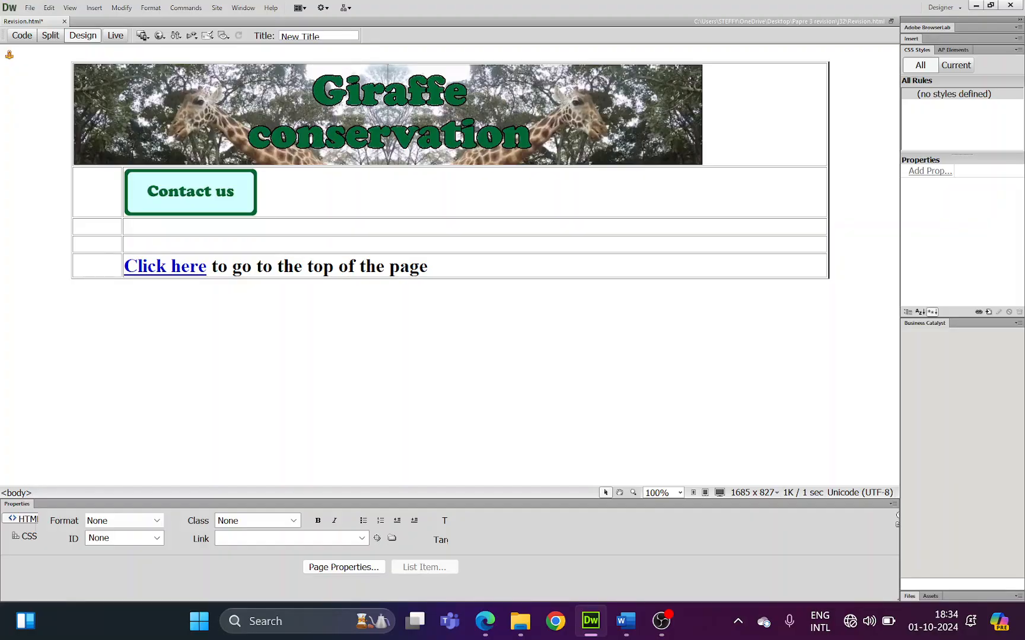
{"action": "left_click_drag", "start_coordinate": [277, 267], "coordinate": [428, 268]}
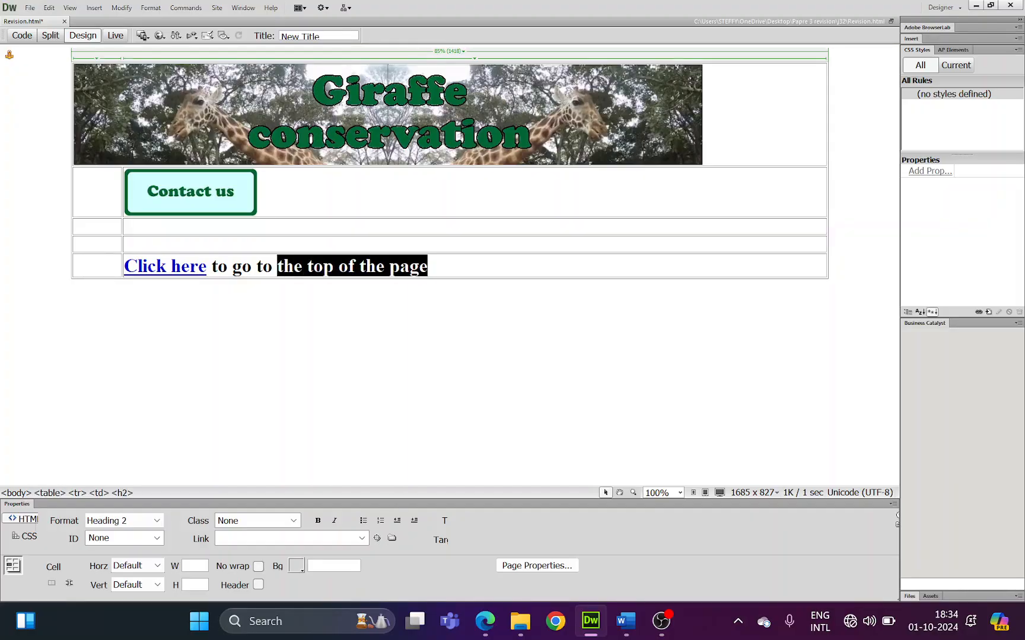
{"action": "left_click", "coordinate": [157, 521]}
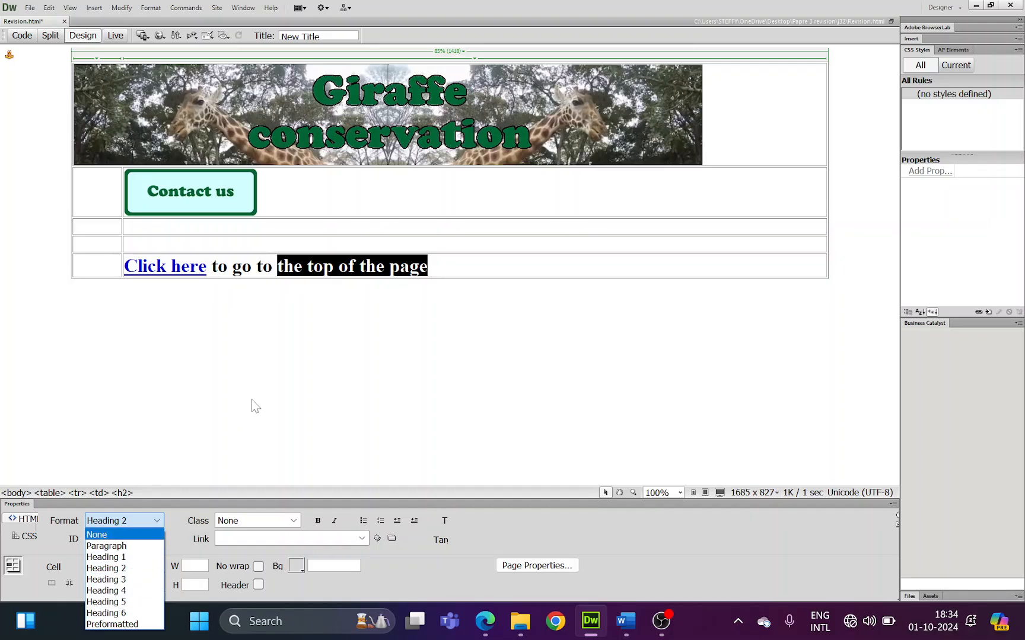
{"action": "left_click", "coordinate": [302, 338]}
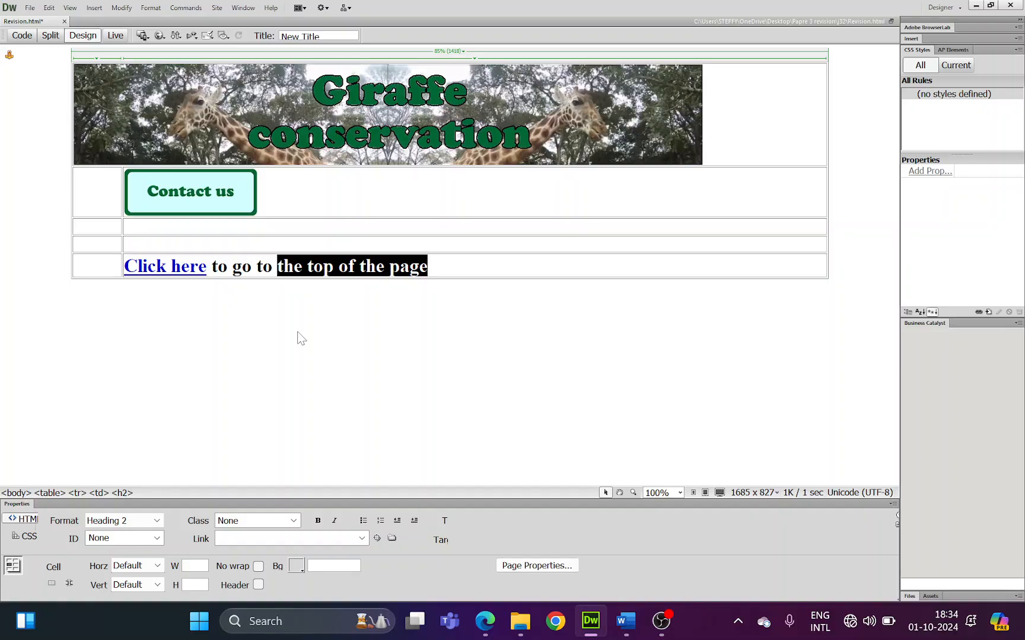
{"action": "left_click", "coordinate": [302, 338]}
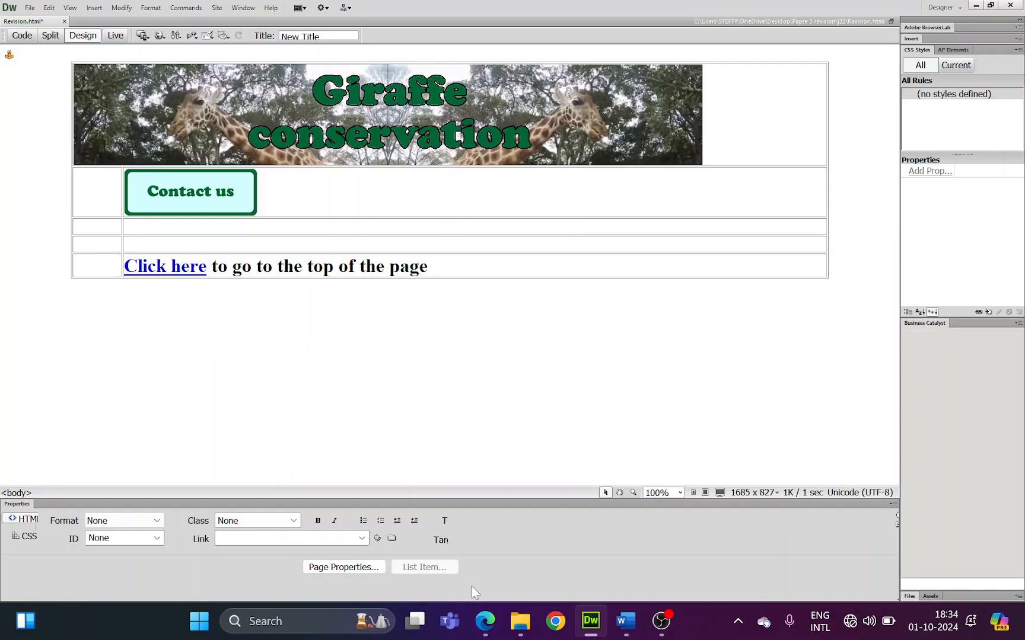
Step: Check the files in the j32 folder and attach j32web.css to the page as a linked external style sheet
{"action": "left_click", "coordinate": [527, 624]}
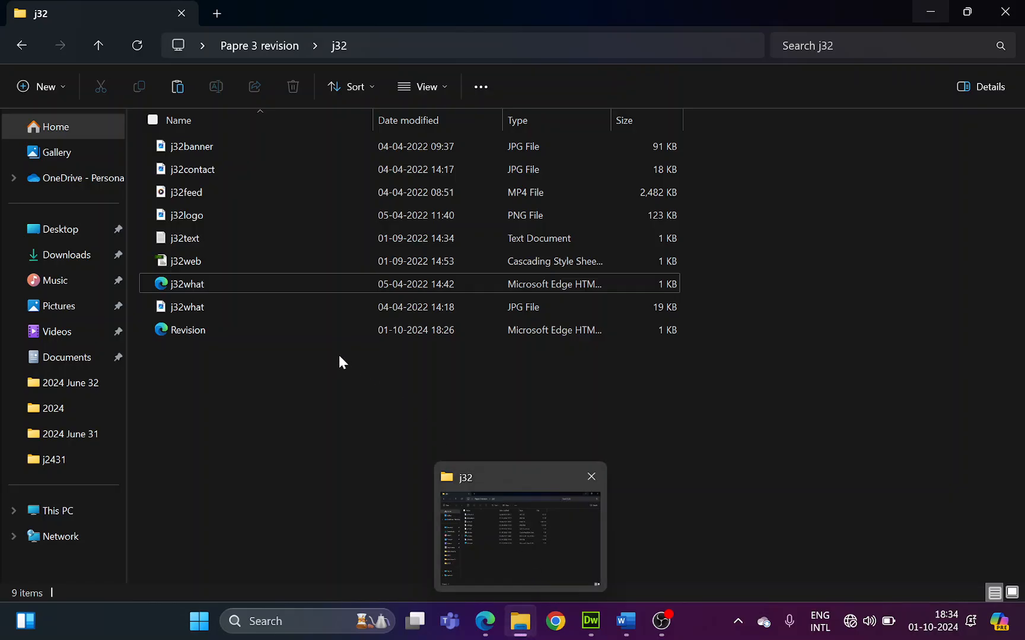
{"action": "left_click", "coordinate": [591, 621]}
{"action": "left_click", "coordinate": [150, 8]}
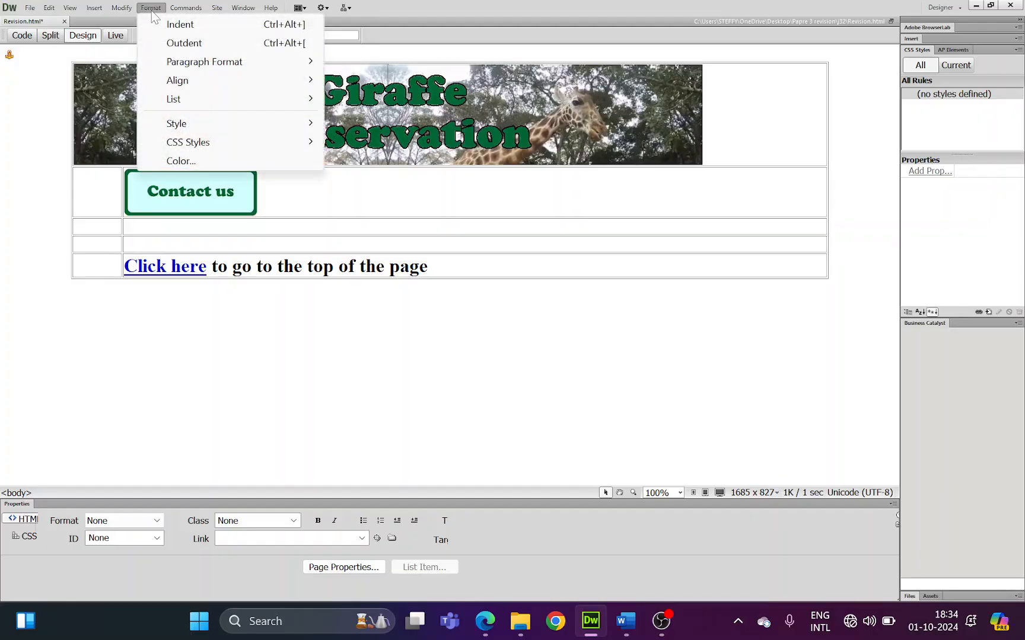
{"action": "mouse_move", "coordinate": [202, 143]}
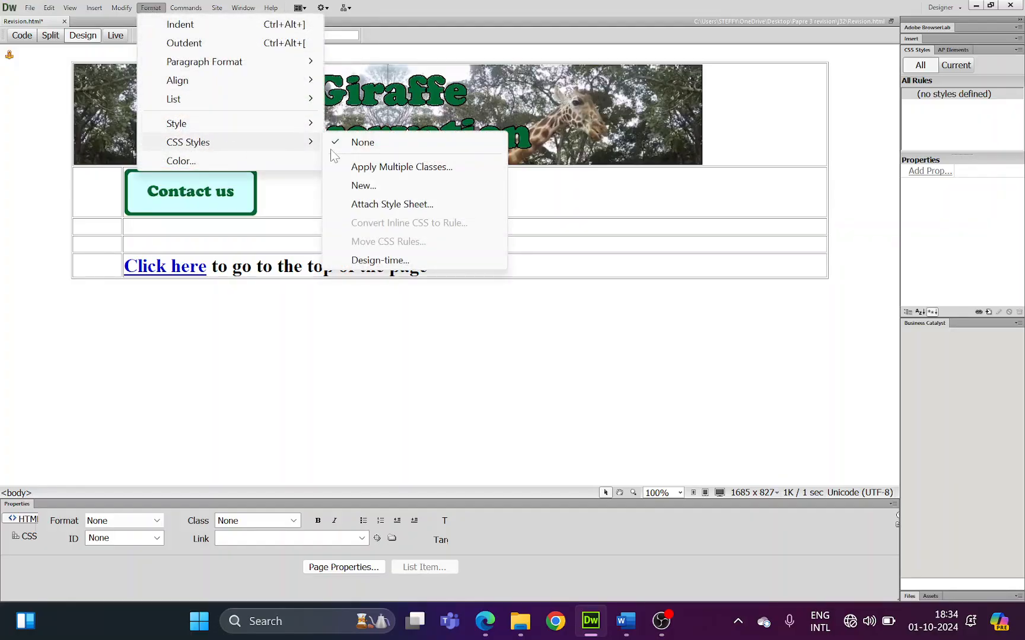
{"action": "left_click", "coordinate": [418, 205]}
{"action": "left_click", "coordinate": [584, 257]}
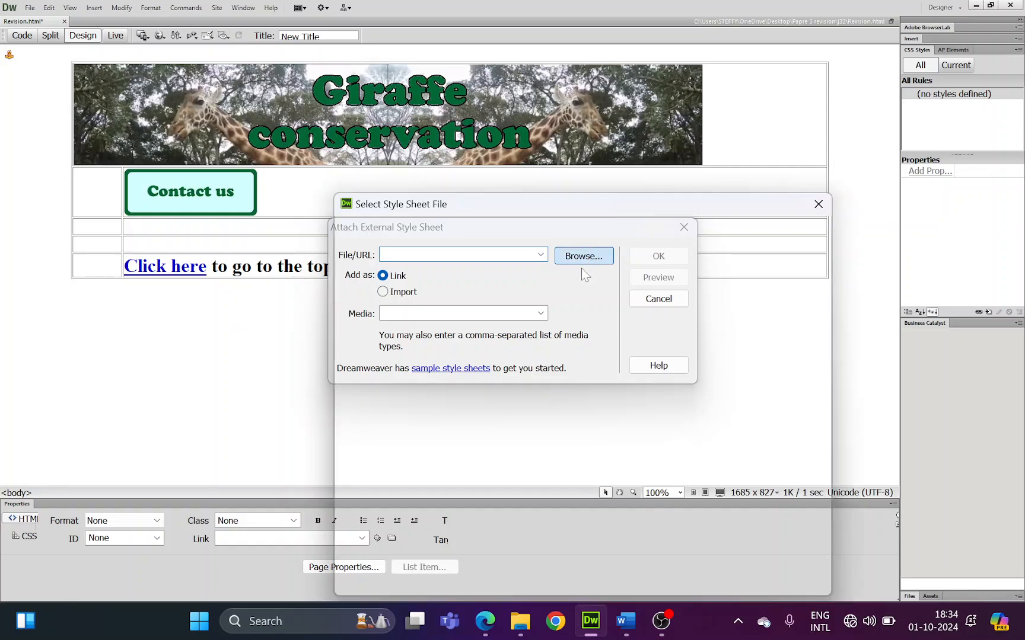
{"action": "left_click", "coordinate": [407, 373]}
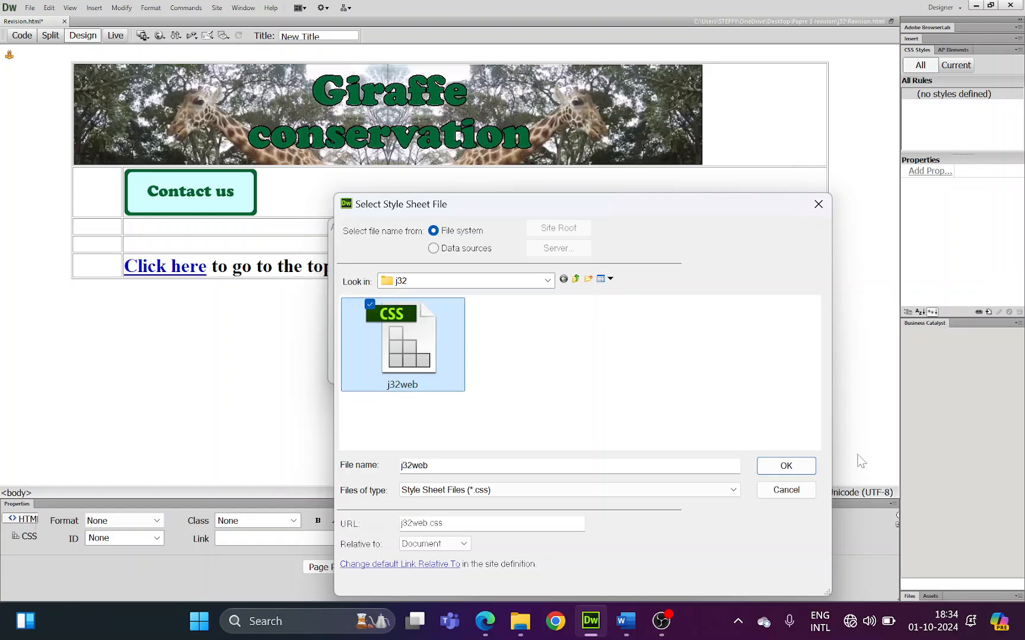
{"action": "left_click", "coordinate": [787, 466]}
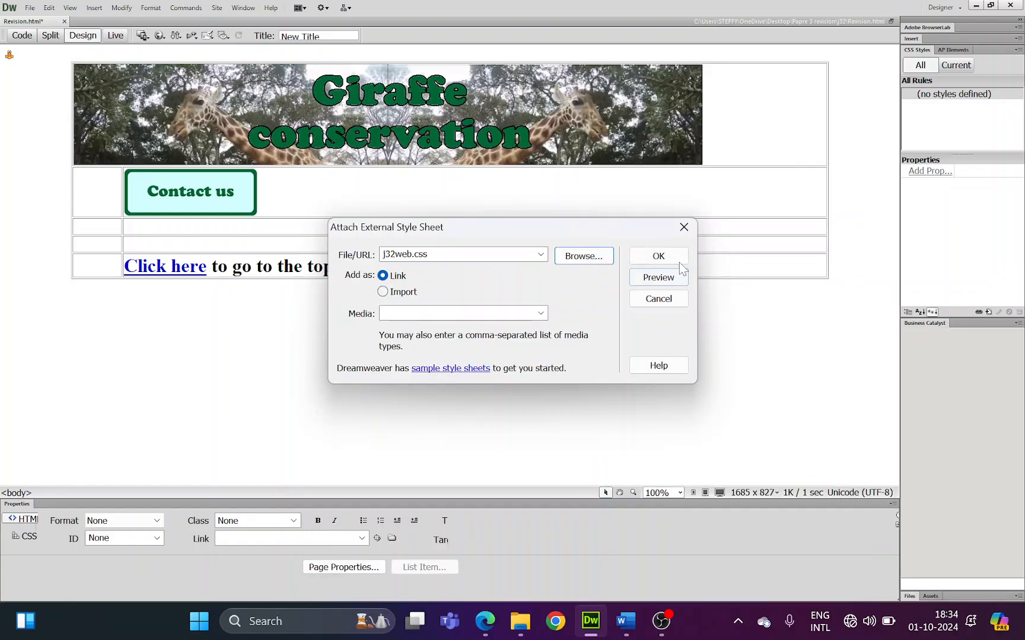
{"action": "left_click", "coordinate": [660, 256]}
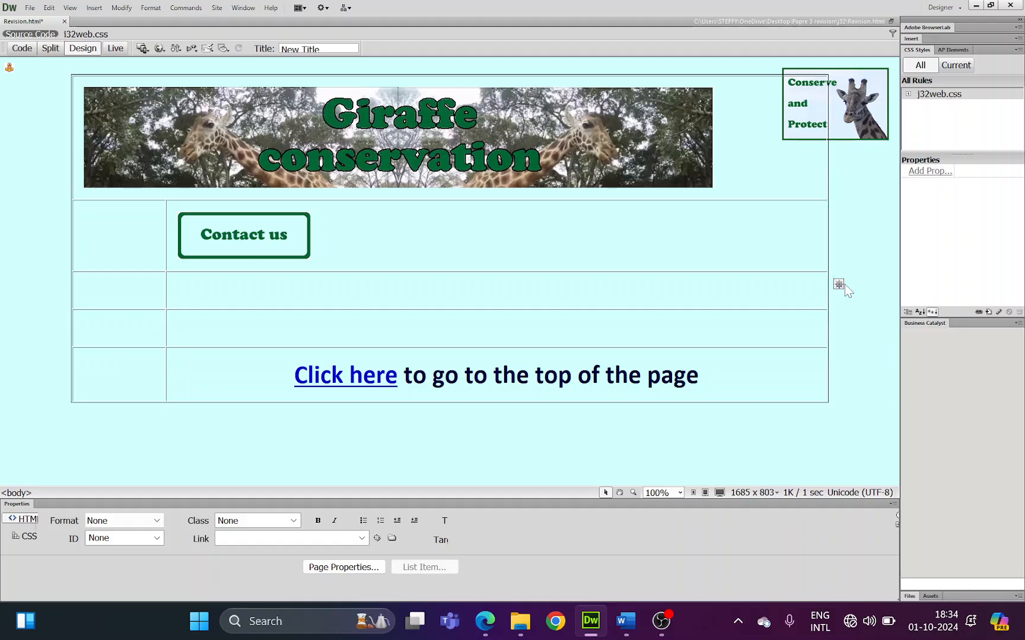
Step: Show code and design together, and replace the non-breaking space in the third row's second cell with an empty line
{"action": "left_click", "coordinate": [844, 284]}
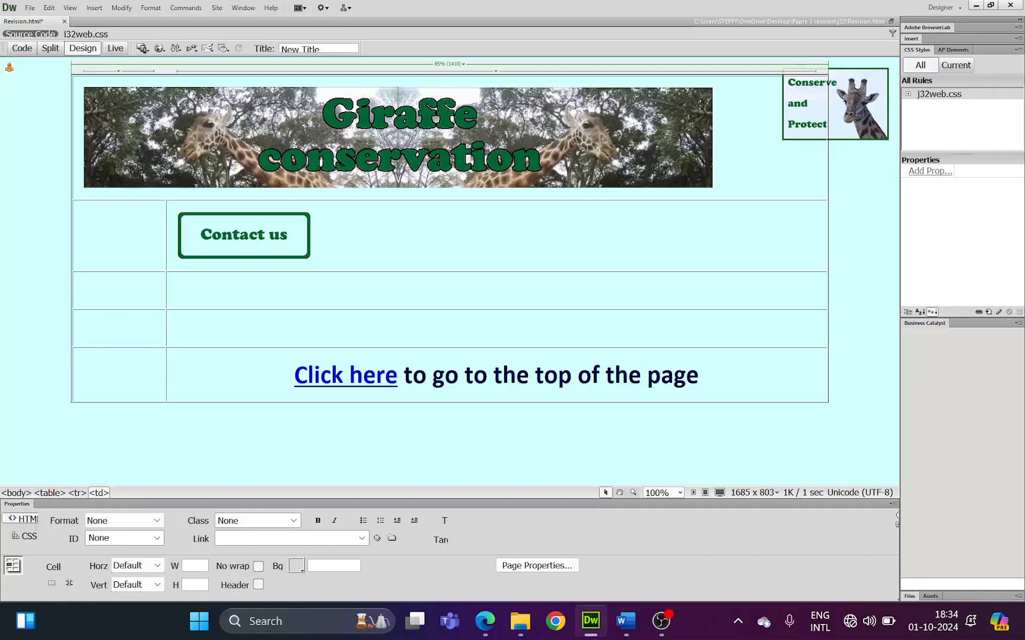
{"action": "left_click", "coordinate": [51, 48]}
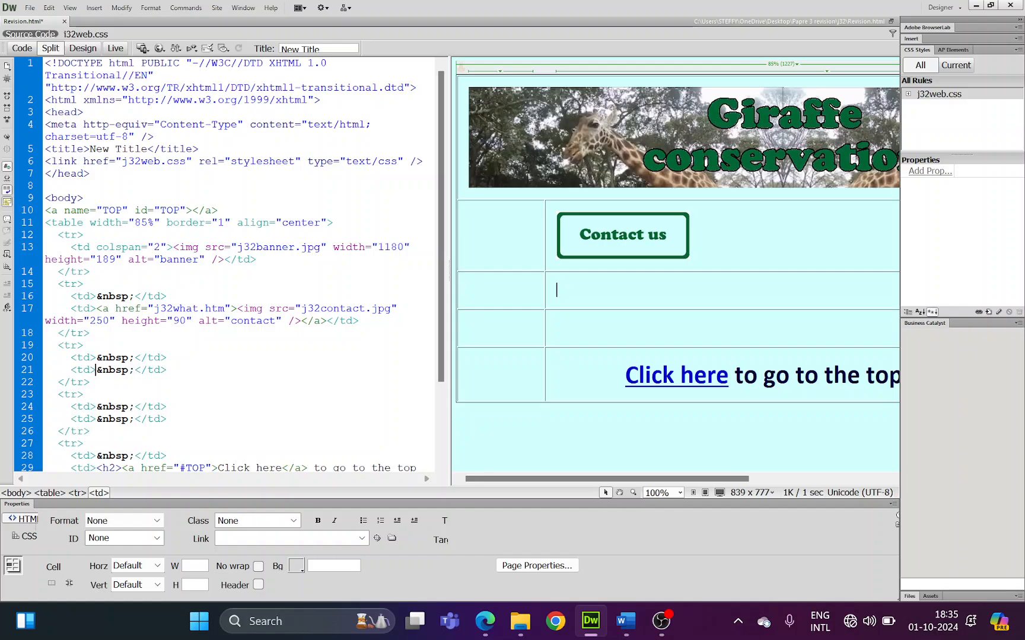
{"action": "left_click_drag", "start_coordinate": [96, 370], "coordinate": [135, 369]}
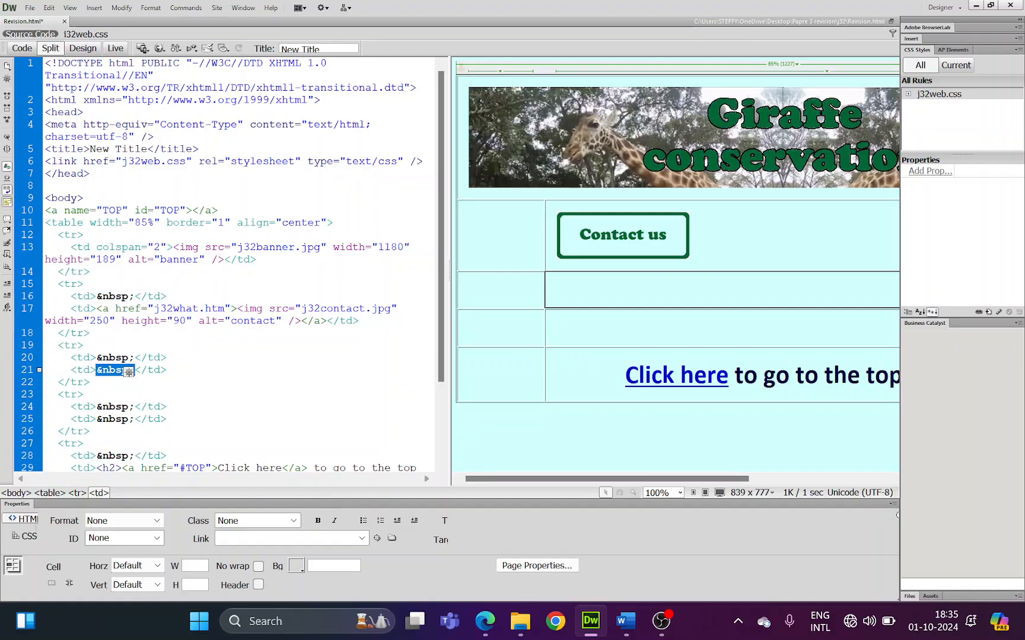
{"action": "key", "text": "Delete"}
{"action": "key", "text": "Return"}
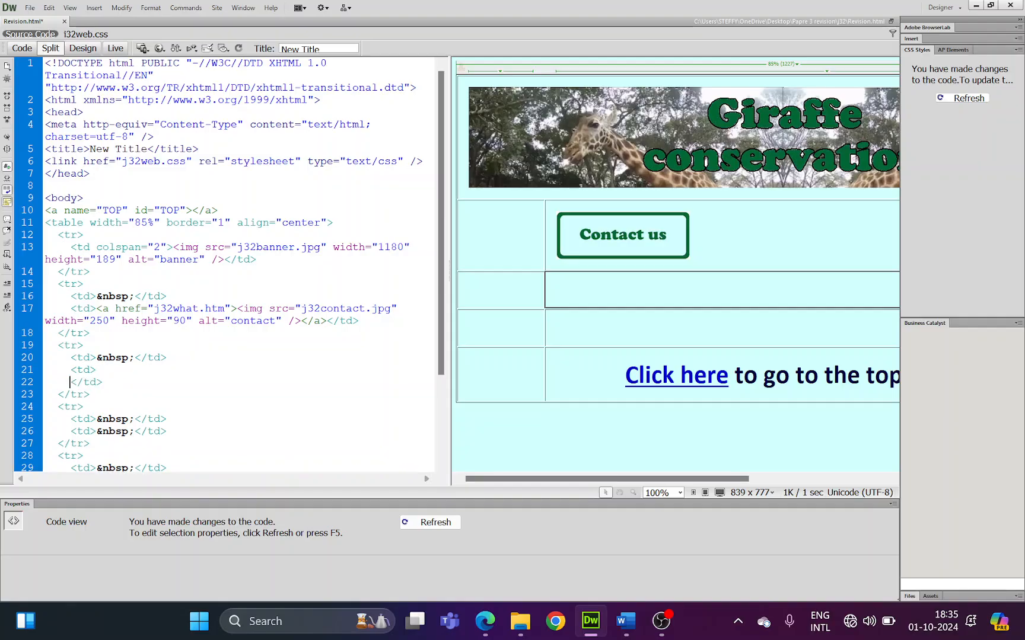
{"action": "key", "text": "Return"}
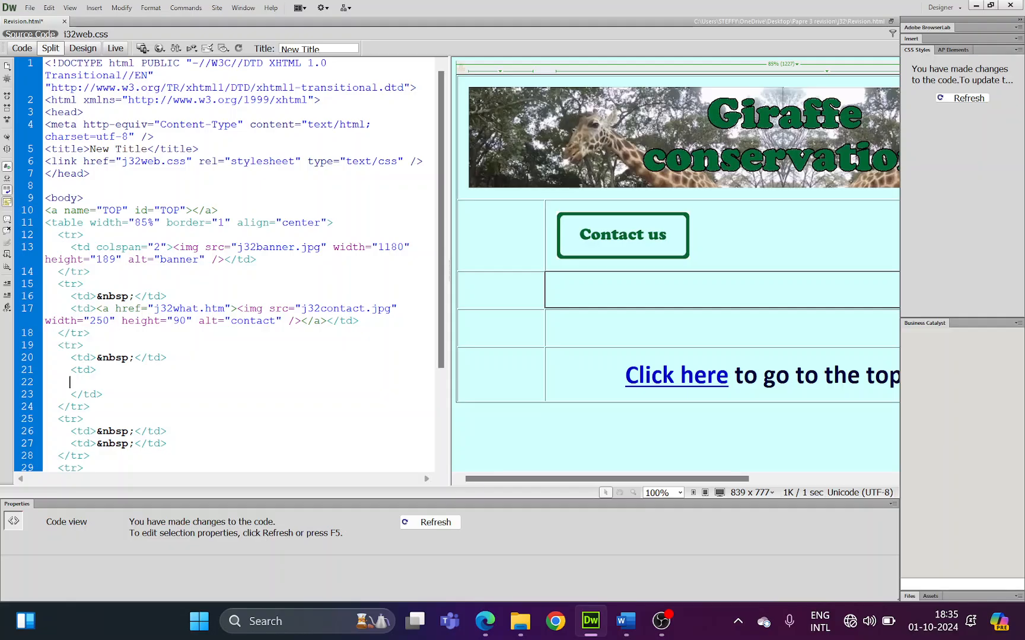
Step: Start a video tag with width="100%" on the empty line in the third row's second cell
{"action": "scroll", "coordinate": [233, 265], "scroll_direction": "down", "scroll_amount": 1}
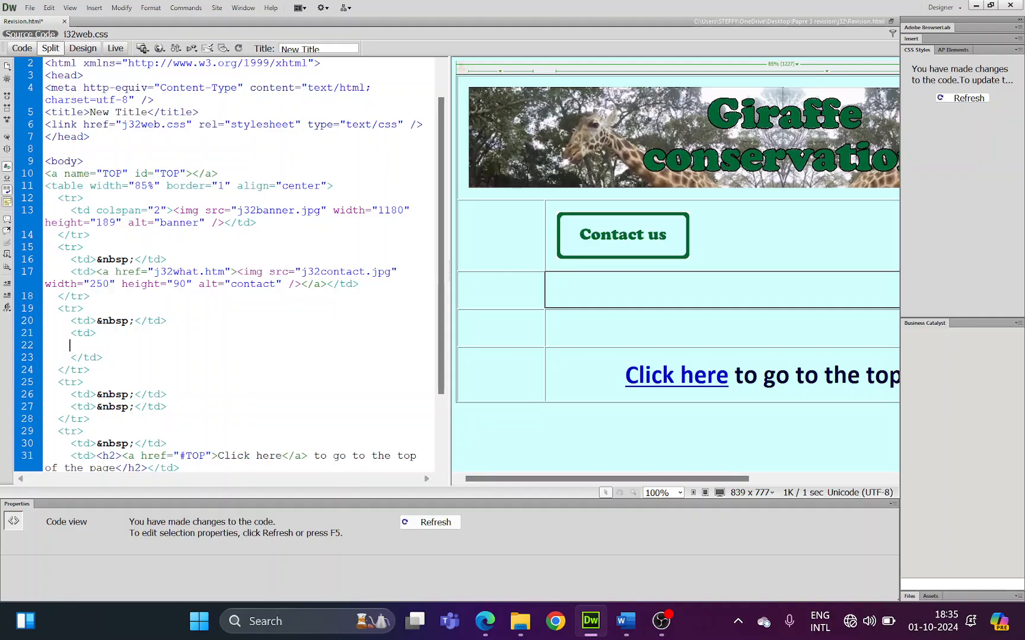
{"action": "scroll", "coordinate": [233, 266], "scroll_direction": "down", "scroll_amount": 1}
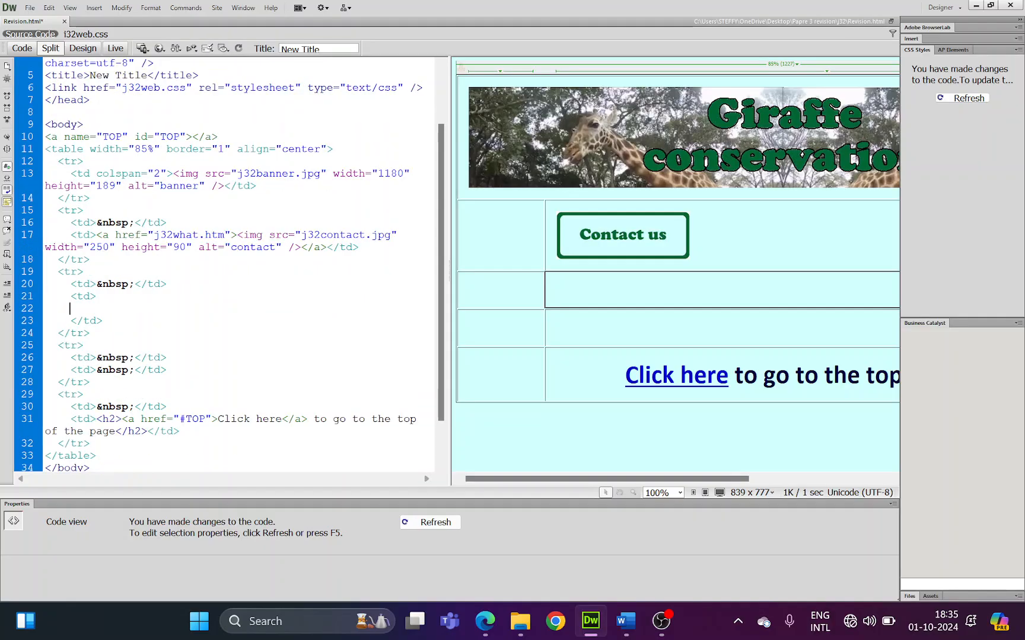
{"action": "type", "text": "<"}
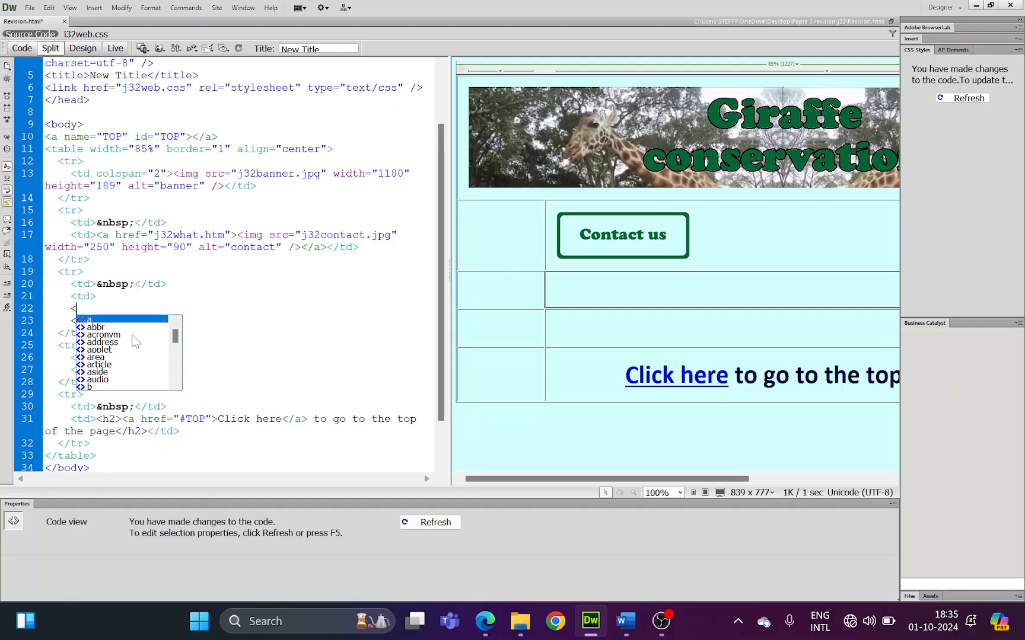
{"action": "type", "text": "vi"}
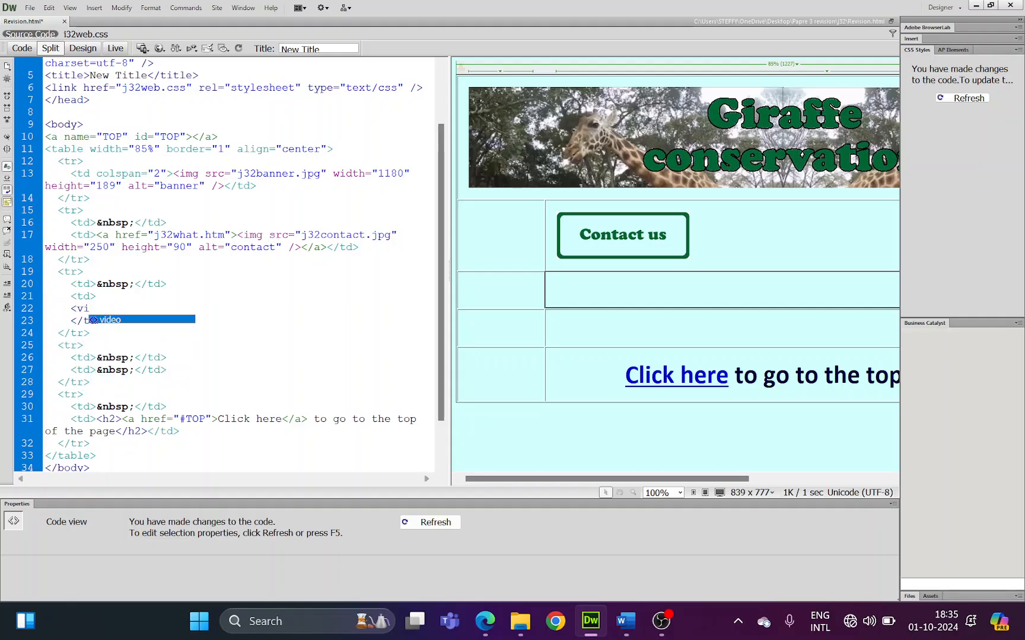
{"action": "key", "text": "Return"}
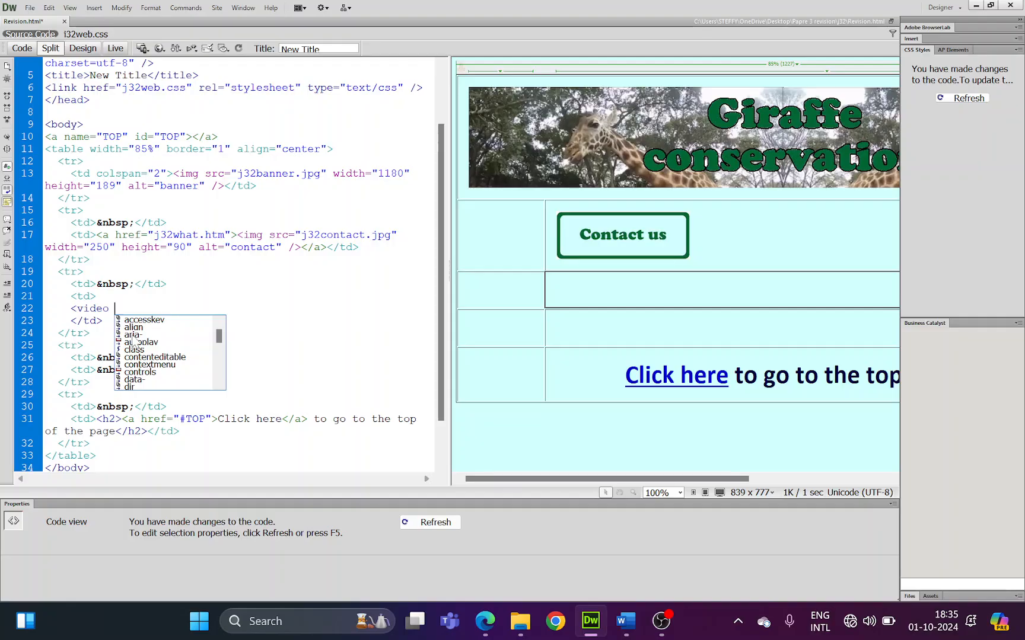
{"action": "type", "text": "wid"}
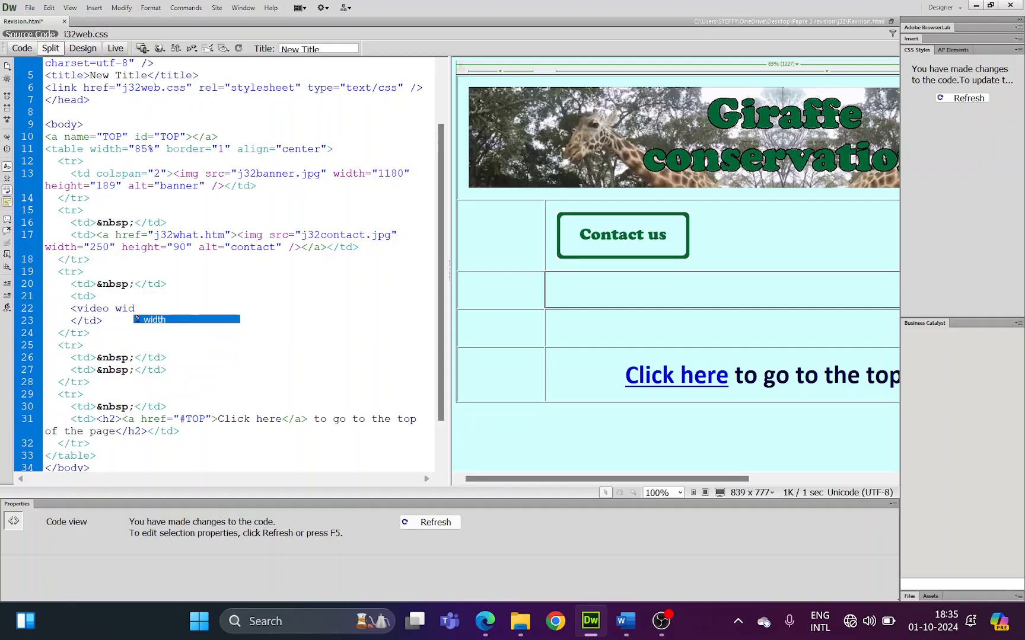
{"action": "key", "text": "Escape"}
{"action": "type", "text": "th=\"100"}
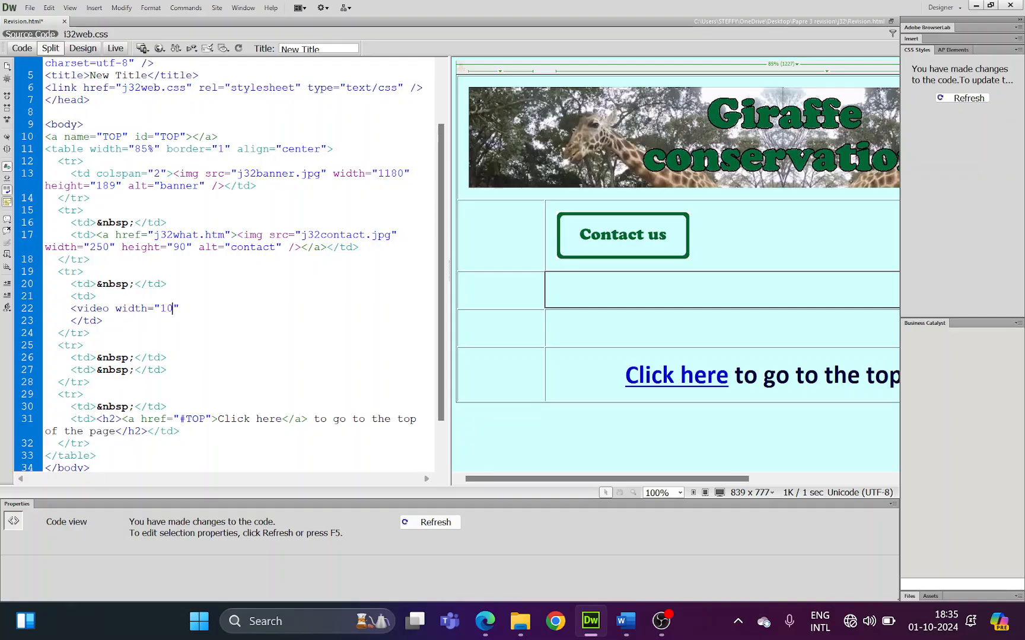
{"action": "type", "text": "%\" he"}
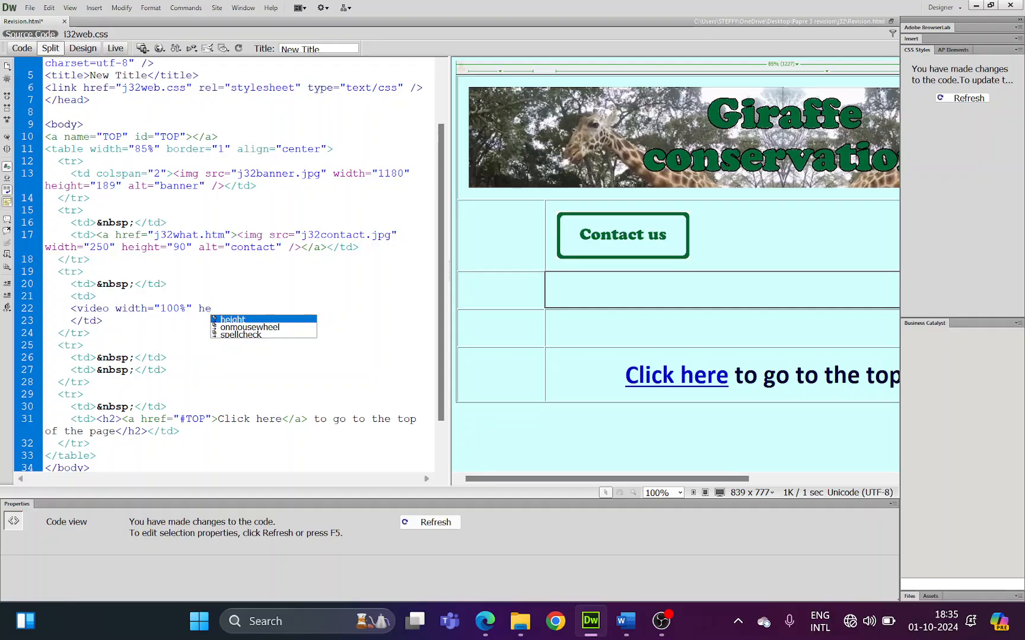
{"action": "key", "text": "BackSpace"}
{"action": "key", "text": "BackSpace"}
{"action": "key", "text": "BackSpace"}
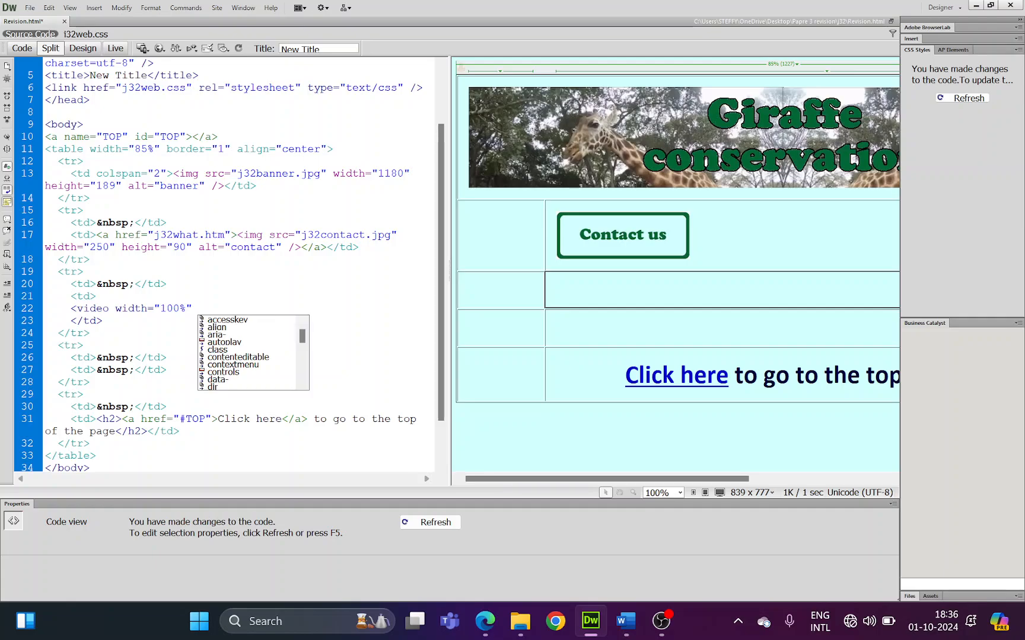
Step: Add a controls attribute without a value and autoplay="autoplay" to the opening video tag
{"action": "type", "text": "con"}
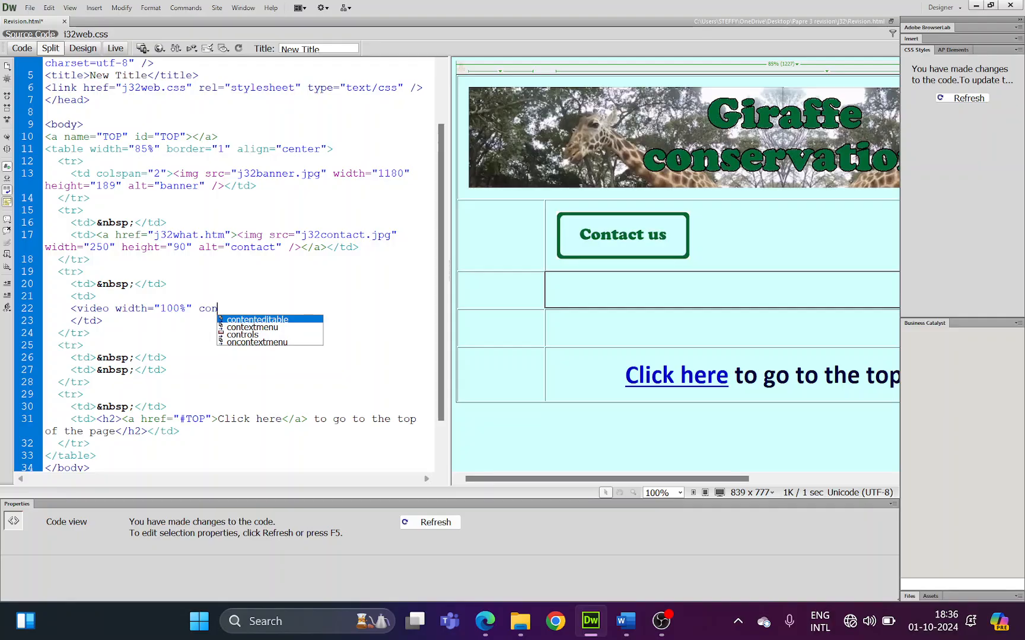
{"action": "key", "text": "Down"}
{"action": "key", "text": "Down"}
{"action": "key", "text": "Return"}
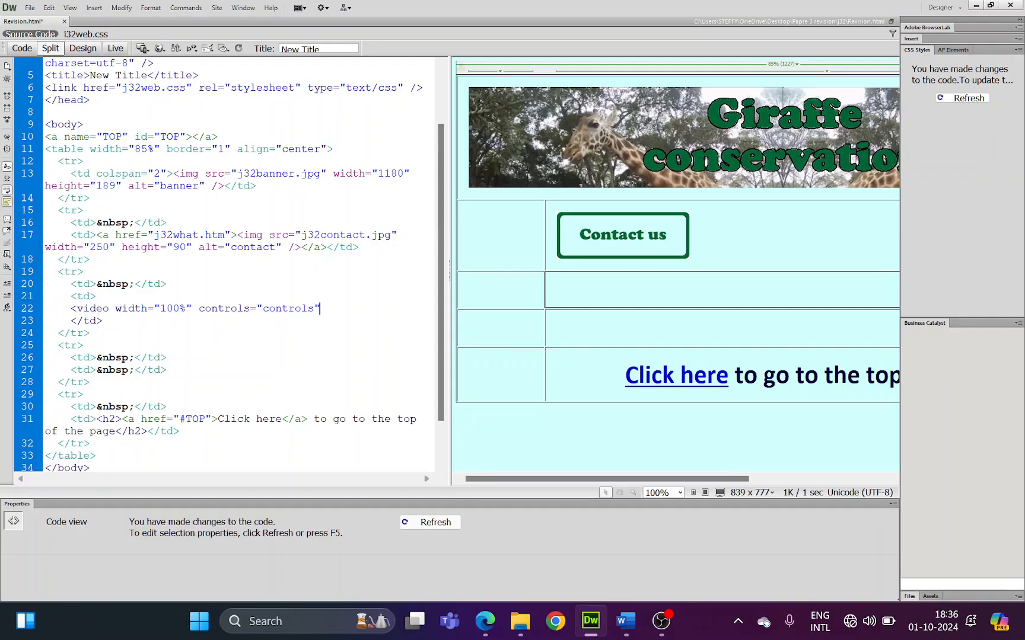
{"action": "key", "text": "BackSpace"}
{"action": "key", "text": "BackSpace"}
{"action": "key", "text": "BackSpace"}
{"action": "key", "text": "BackSpace"}
{"action": "key", "text": "BackSpace"}
{"action": "key", "text": "BackSpace"}
{"action": "key", "text": "BackSpace"}
{"action": "key", "text": "BackSpace"}
{"action": "key", "text": "BackSpace"}
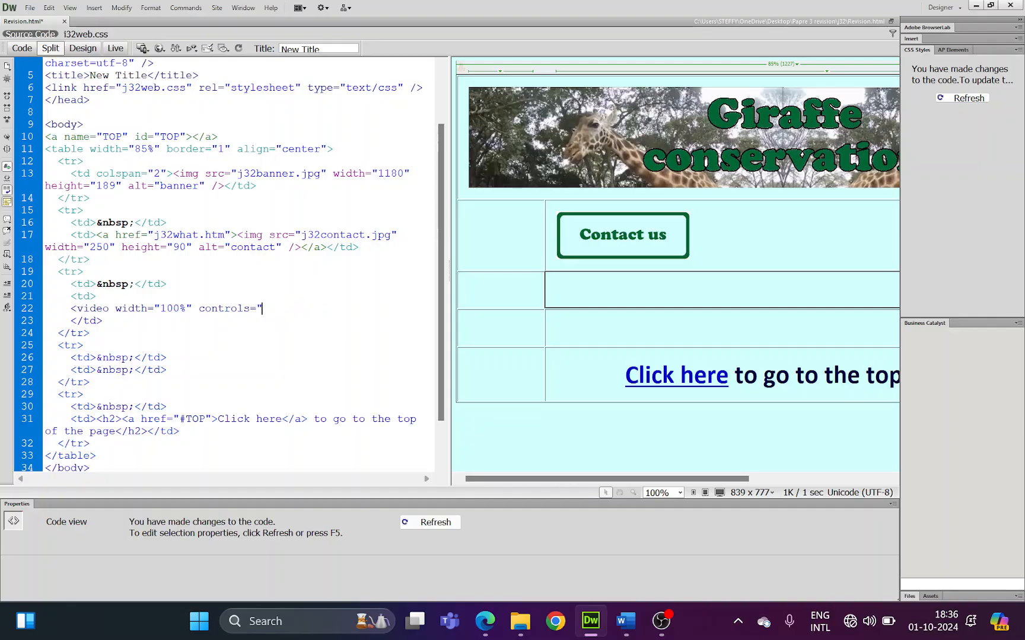
{"action": "key", "text": "BackSpace"}
{"action": "key", "text": "BackSpace"}
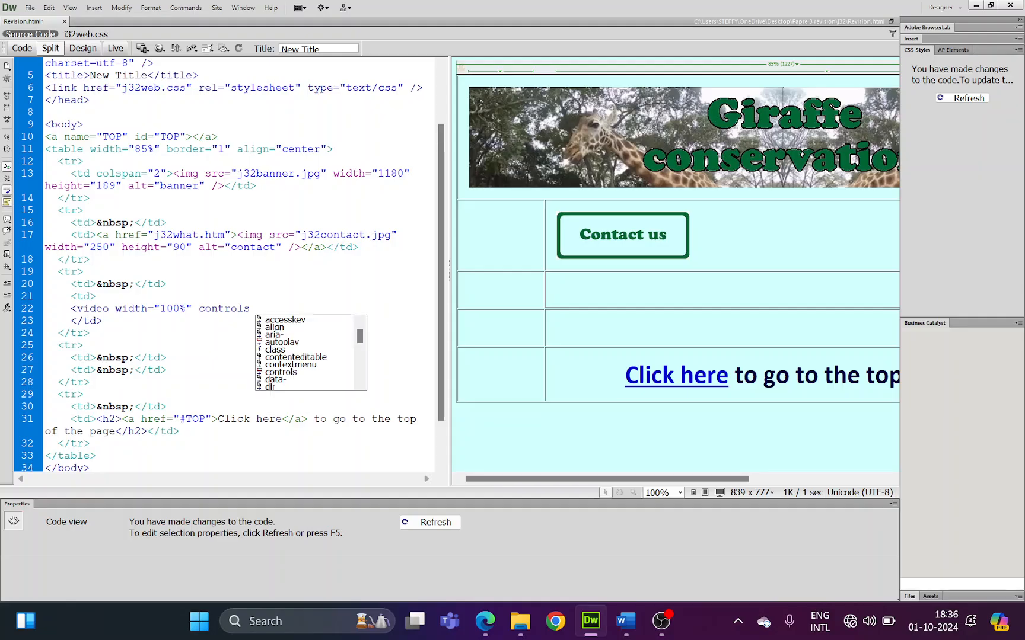
{"action": "type", "text": "au"}
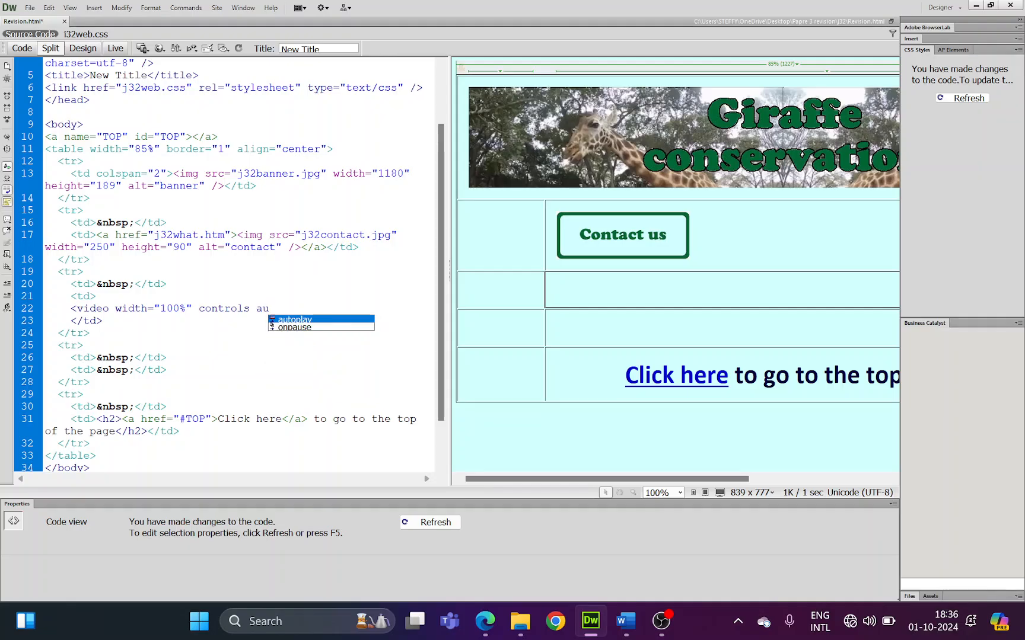
{"action": "key", "text": "Return"}
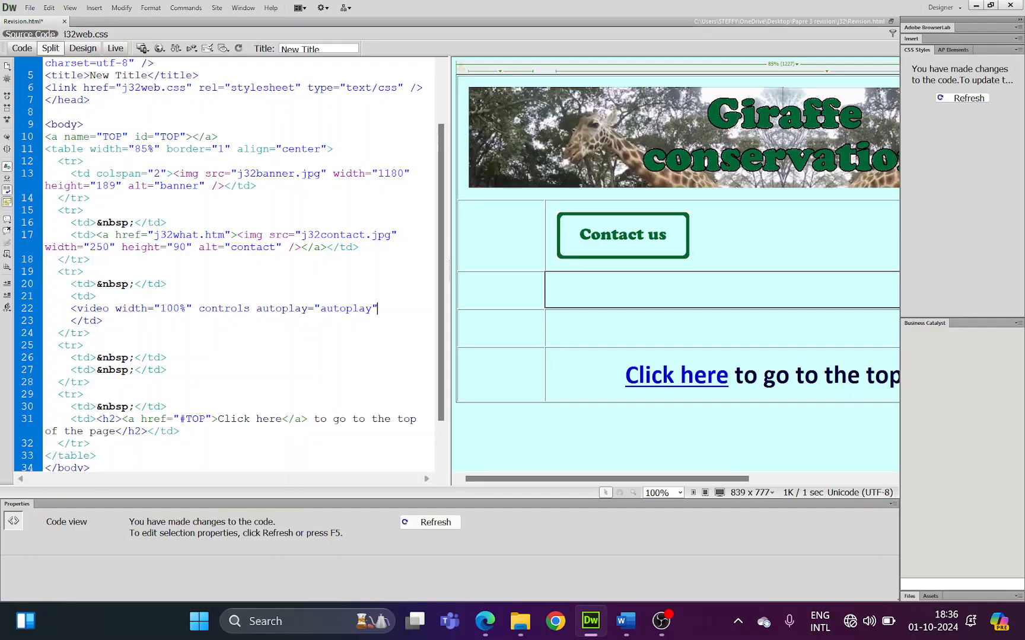
{"action": "key", "text": "BackSpace"}
{"action": "key", "text": "BackSpace"}
{"action": "key", "text": "BackSpace"}
{"action": "key", "text": "BackSpace"}
{"action": "key", "text": "BackSpace"}
{"action": "key", "text": "BackSpace"}
{"action": "key", "text": "BackSpace"}
{"action": "key", "text": "BackSpace"}
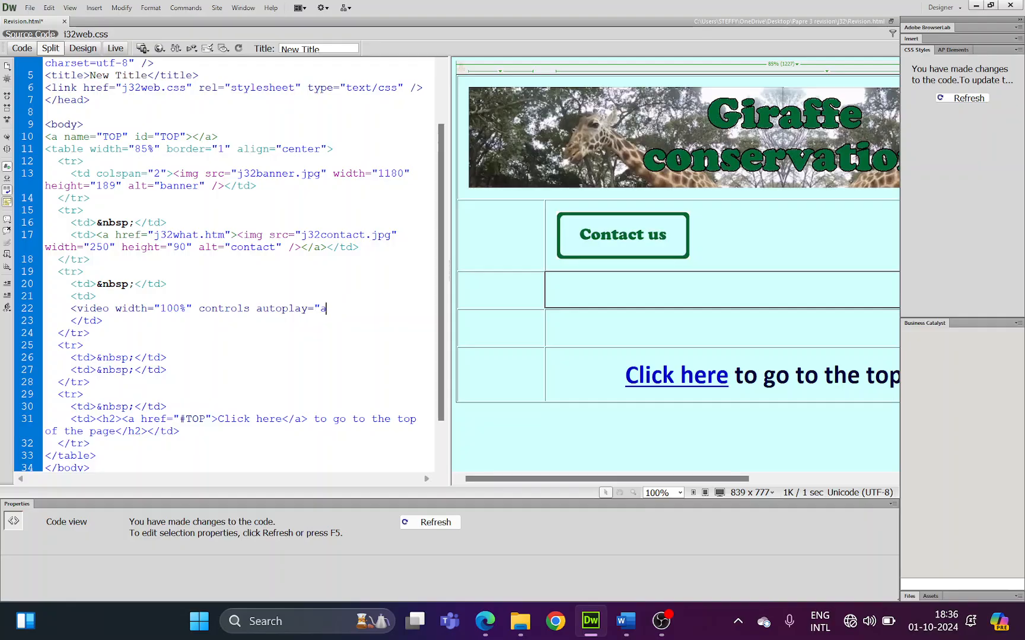
{"action": "key", "text": "BackSpace"}
{"action": "key", "text": "BackSpace"}
{"action": "key", "text": "BackSpace"}
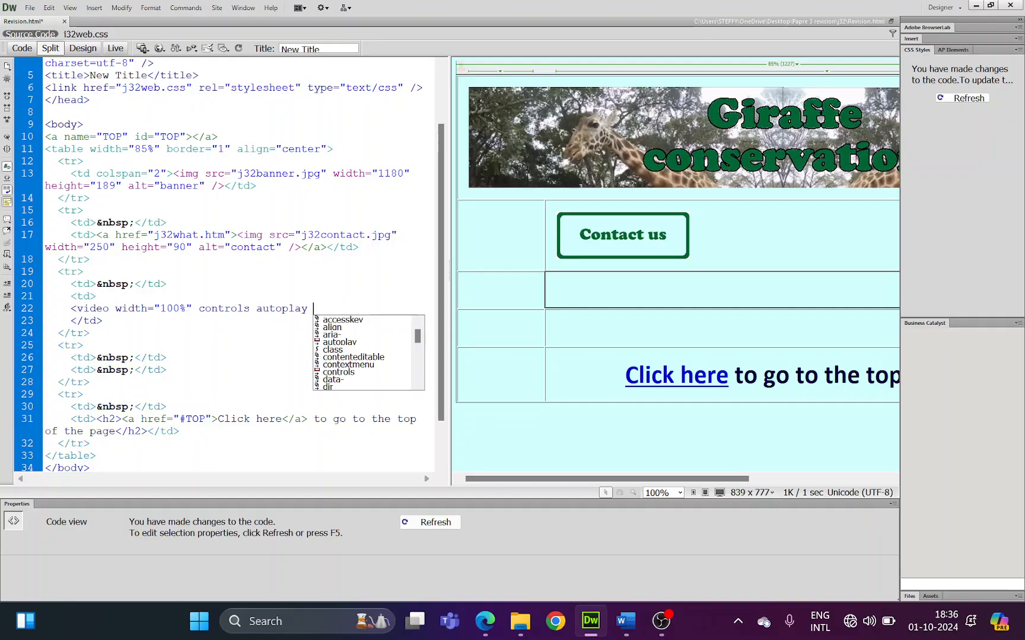
{"action": "type", "text": "muted"}
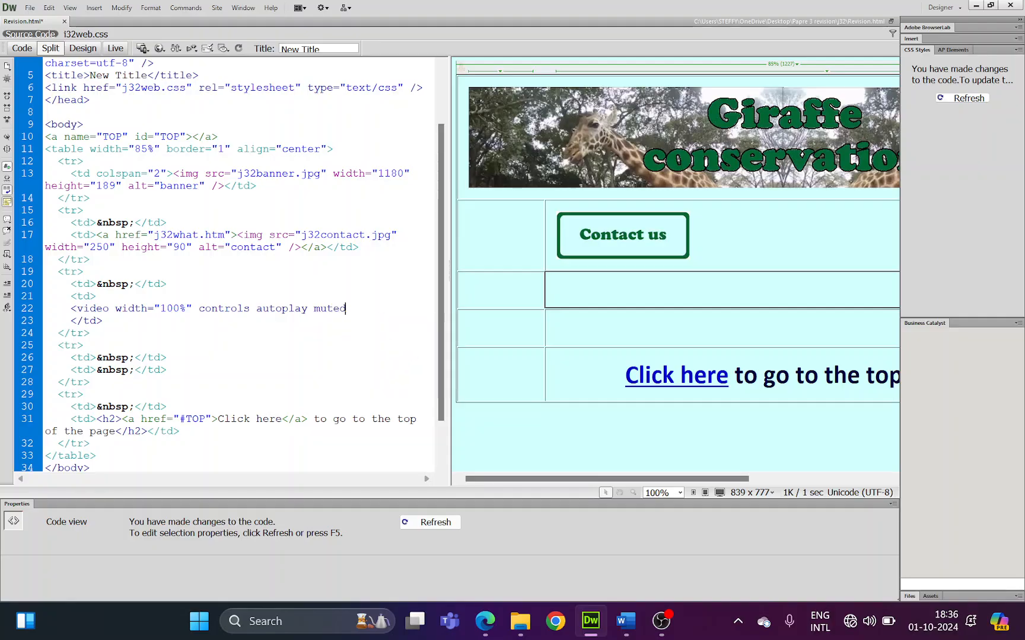
{"action": "key", "text": "ctrl+z"}
{"action": "key", "text": "ctrl+z"}
Step: Complete the opening video tag with its closing bracket and save the page
{"action": "type", "text": ">"}
{"action": "key", "text": "ctrl+s"}
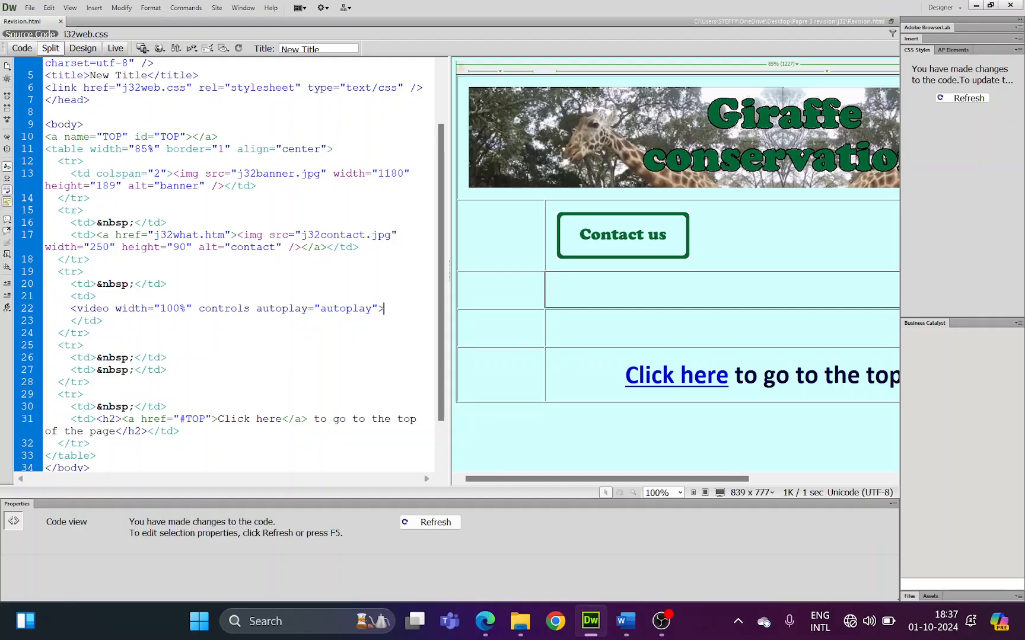
Step: Add a source tag on a new line below the opening video tag, with src set to j32feed.mp4 from the j32 folder
{"action": "key", "text": "Return"}
{"action": "type", "text": "<sc"}
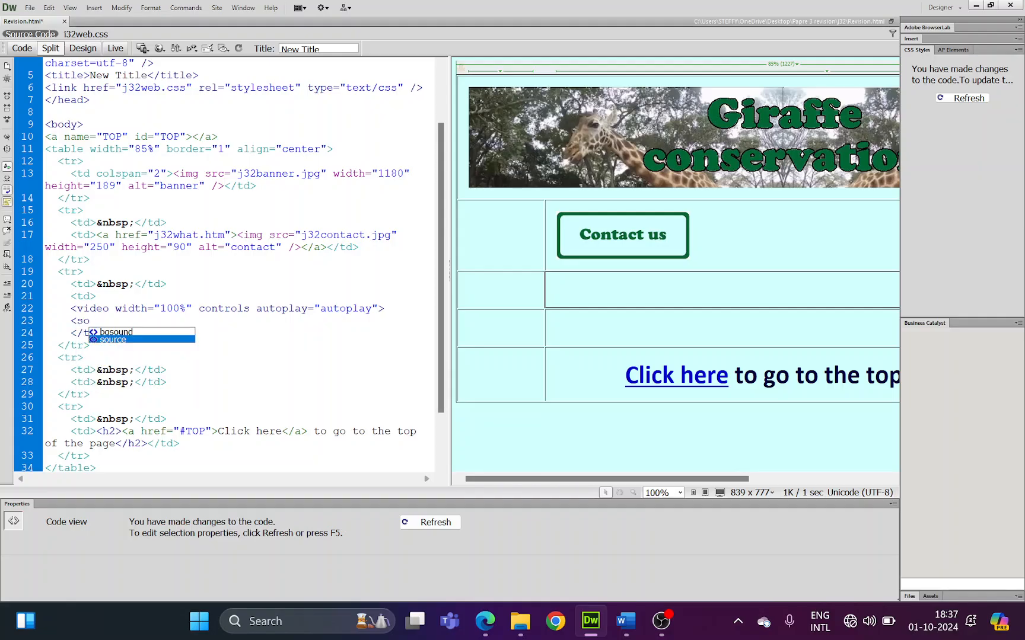
{"action": "key", "text": "Return"}
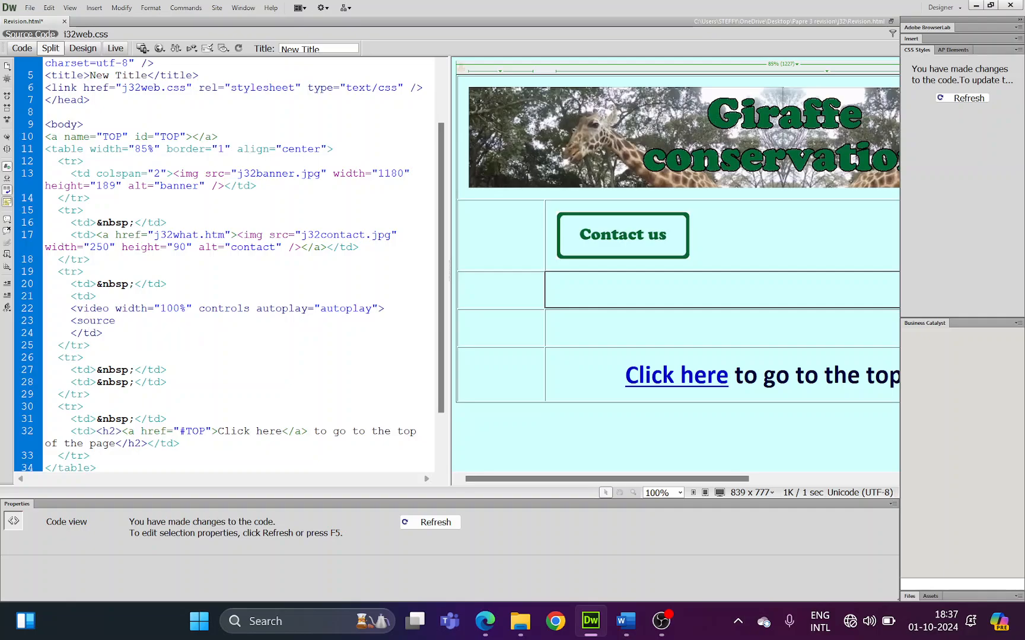
{"action": "type", "text": "s"}
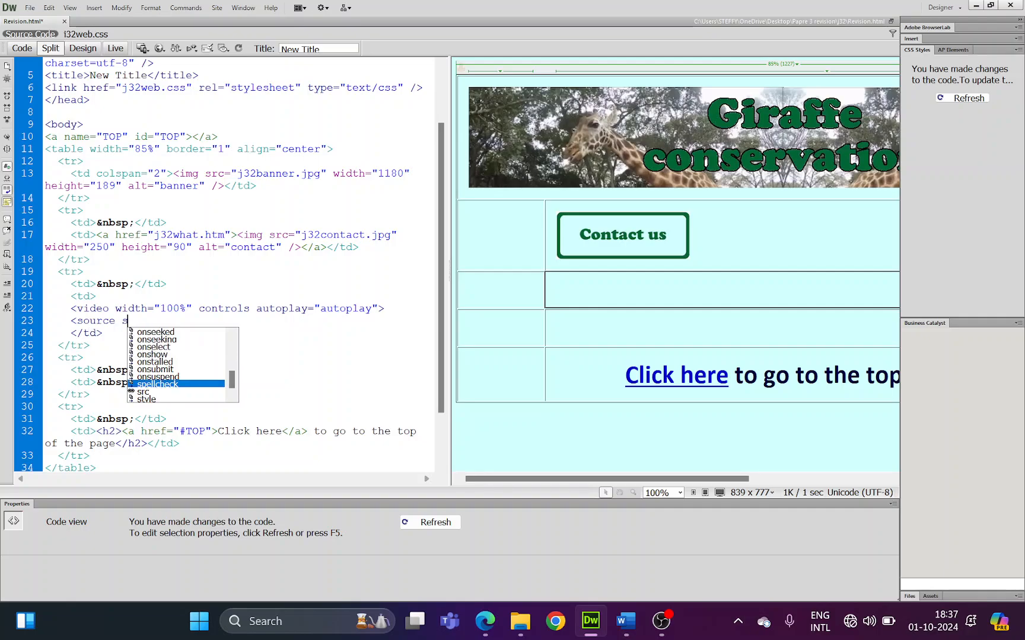
{"action": "key", "text": "Down"}
{"action": "key", "text": "Return"}
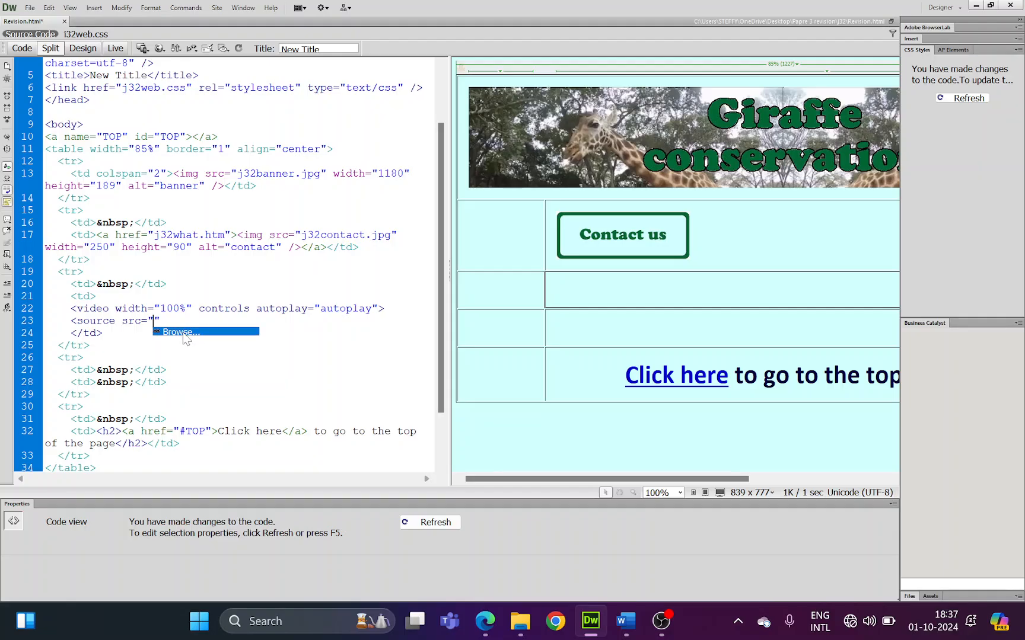
{"action": "left_click", "coordinate": [184, 334]}
{"action": "scroll", "coordinate": [317, 392], "scroll_direction": "down", "scroll_amount": 3}
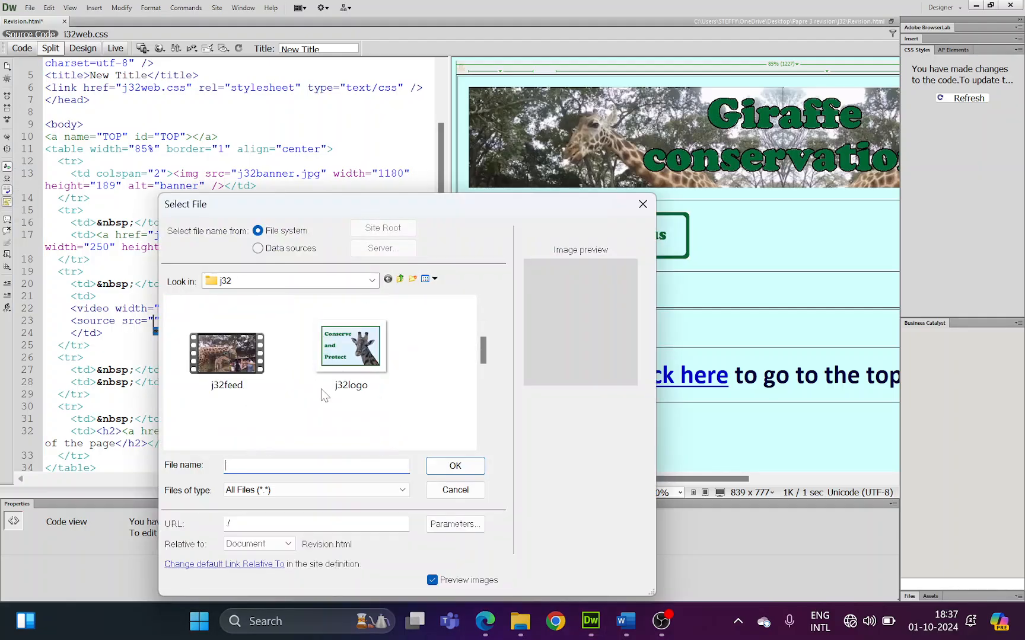
{"action": "left_click", "coordinate": [227, 354]}
{"action": "left_click", "coordinate": [455, 466]}
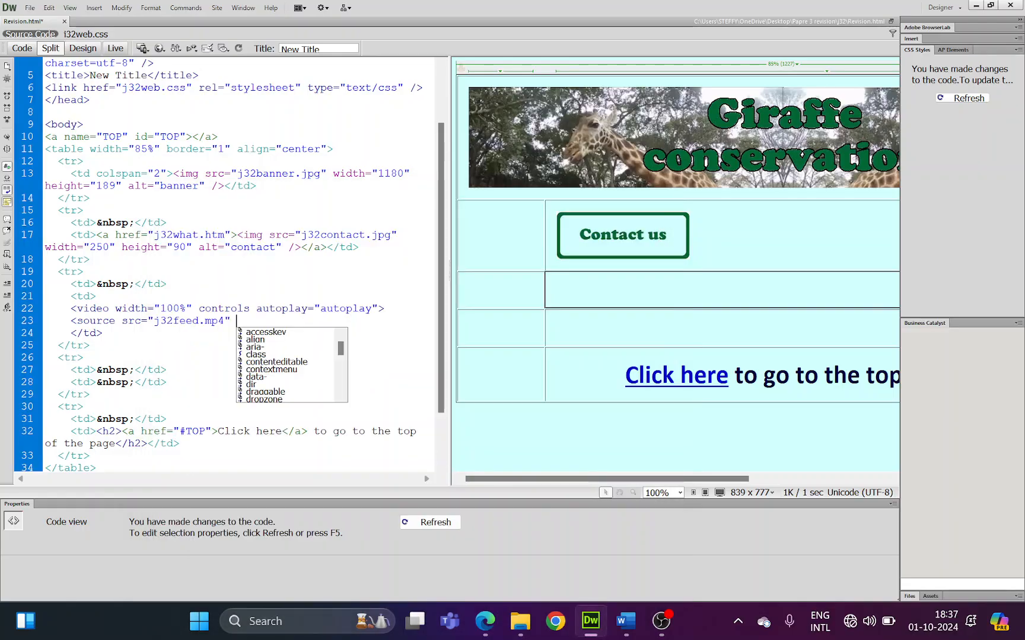
Step: Add type="video/mp4" to the source tag and self-close it
{"action": "type", "text": "typ"}
{"action": "key", "text": "Return"}
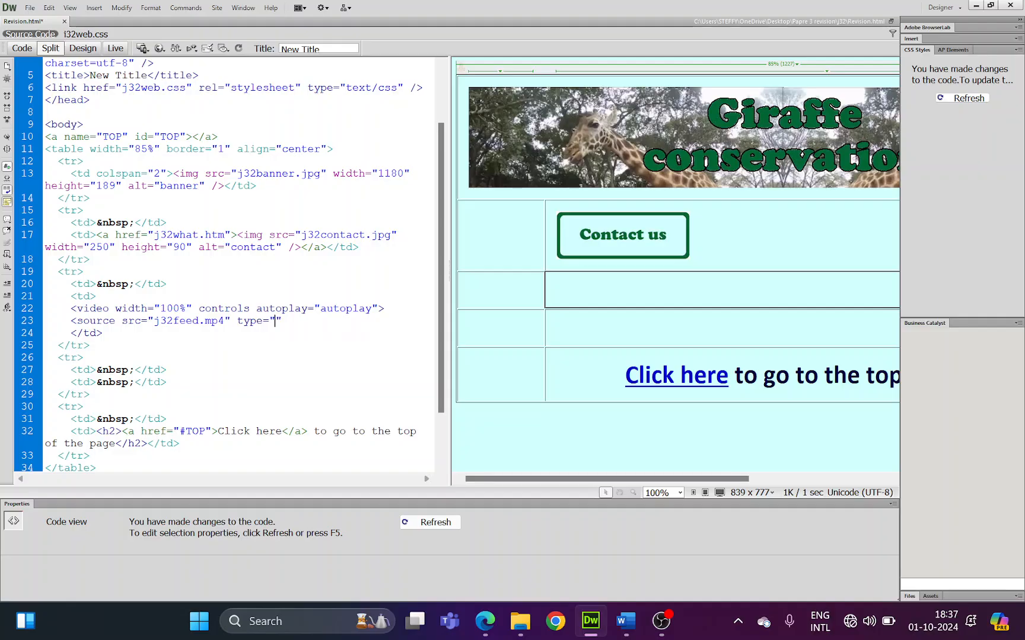
{"action": "type", "text": "video/mp4"}
{"action": "key", "text": "Right"}
{"action": "type", "text": "/>"}
Step: Add the fallback text "Error message" and the closing video tag on separate lines below the source tag, and save the page
{"action": "key", "text": "Return"}
{"action": "type", "text": "Eror"}
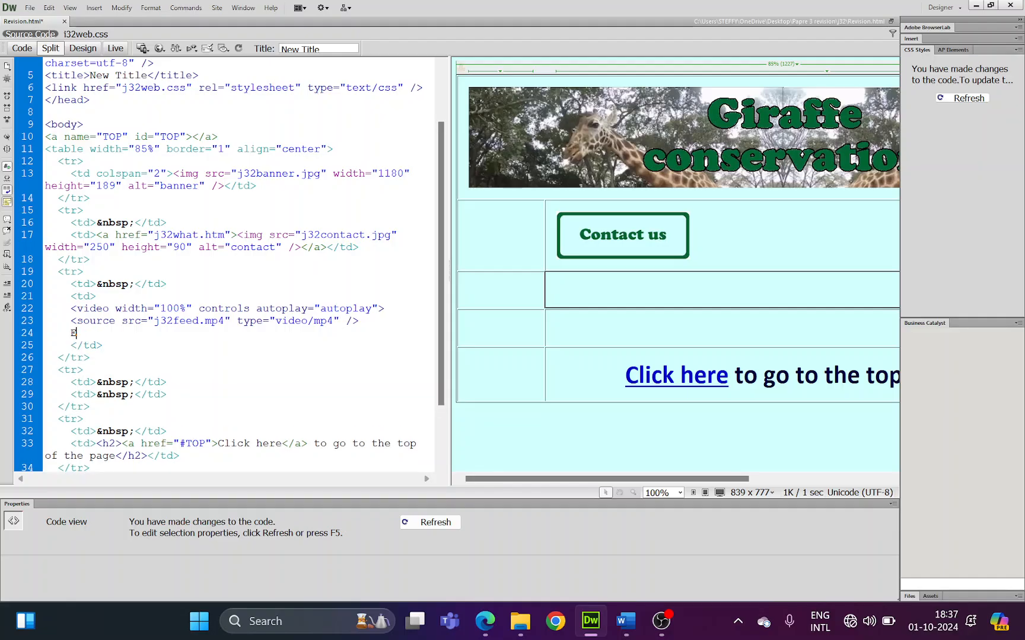
{"action": "key", "text": "BackSpace"}
{"action": "key", "text": "BackSpace"}
{"action": "key", "text": "BackSpace"}
{"action": "type", "text": "rror message"}
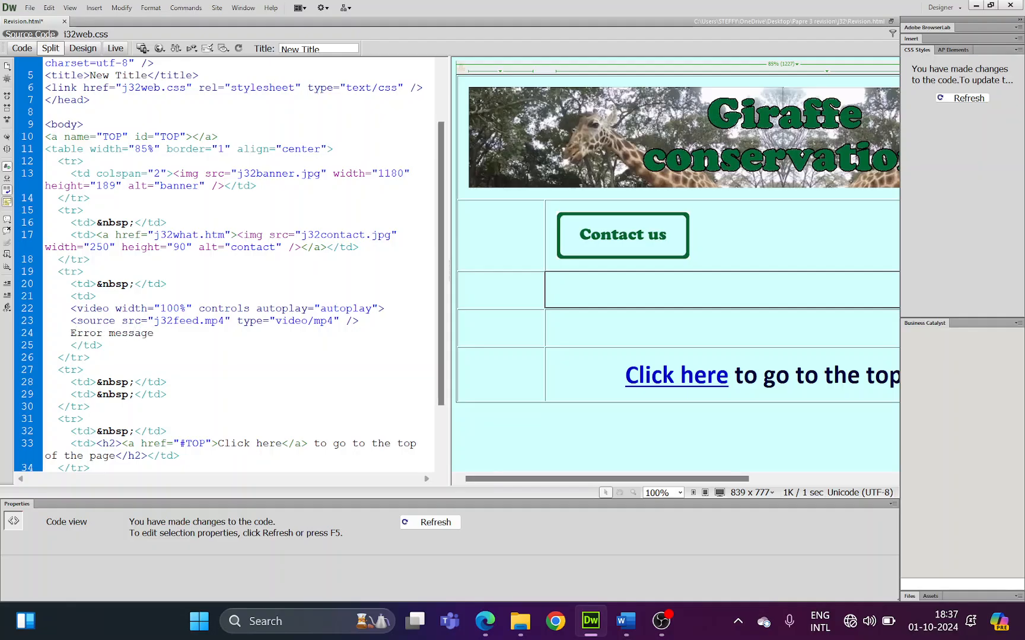
{"action": "key", "text": "Return"}
{"action": "type", "text": "</video>"}
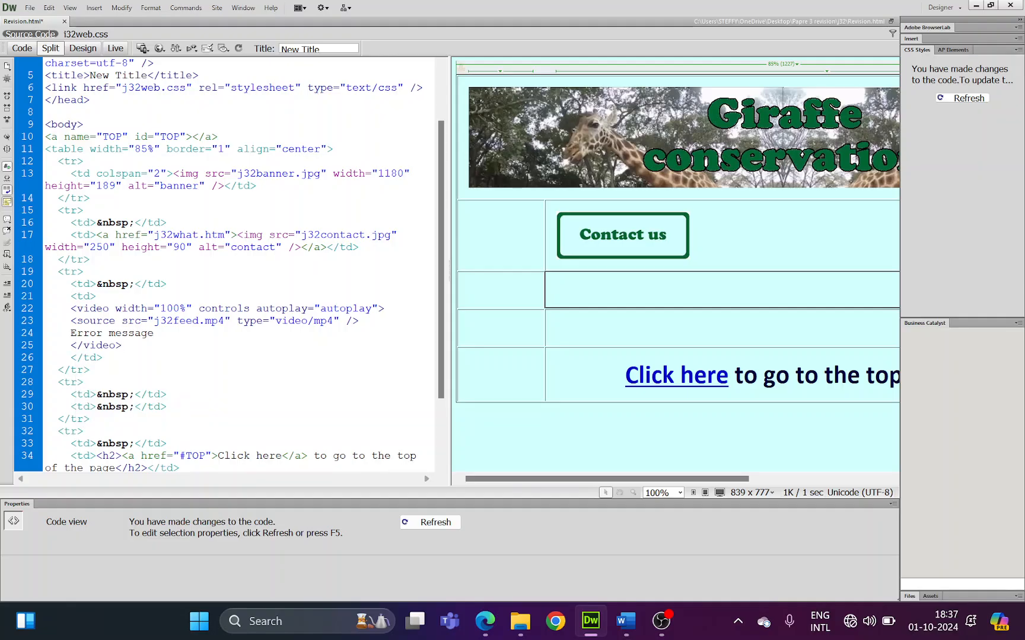
{"action": "key", "text": "ctrl+s"}
{"action": "left_click_drag", "start_coordinate": [256, 308], "coordinate": [377, 308]}
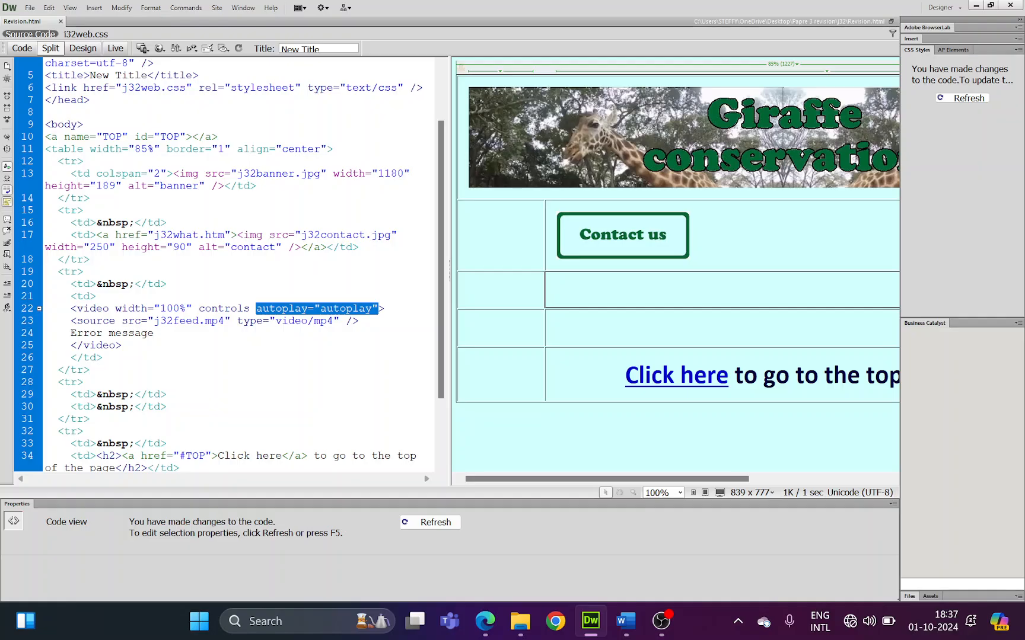
{"action": "left_click", "coordinate": [155, 333]}
Step: Save the page, preview it in Chrome and check the embedded video in the third table row
{"action": "left_click", "coordinate": [30, 8]}
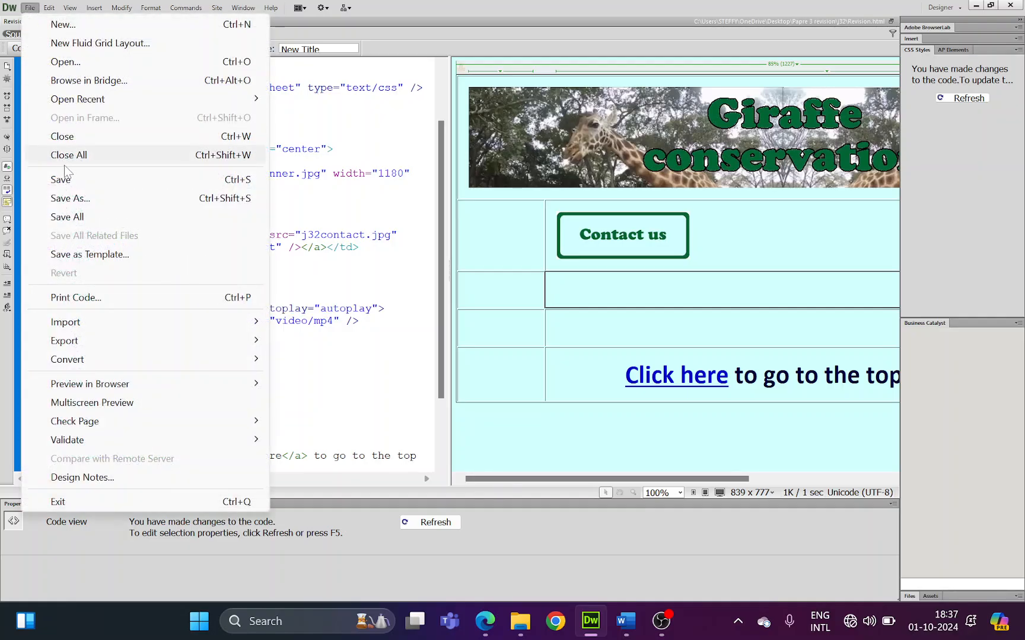
{"action": "left_click", "coordinate": [73, 187]}
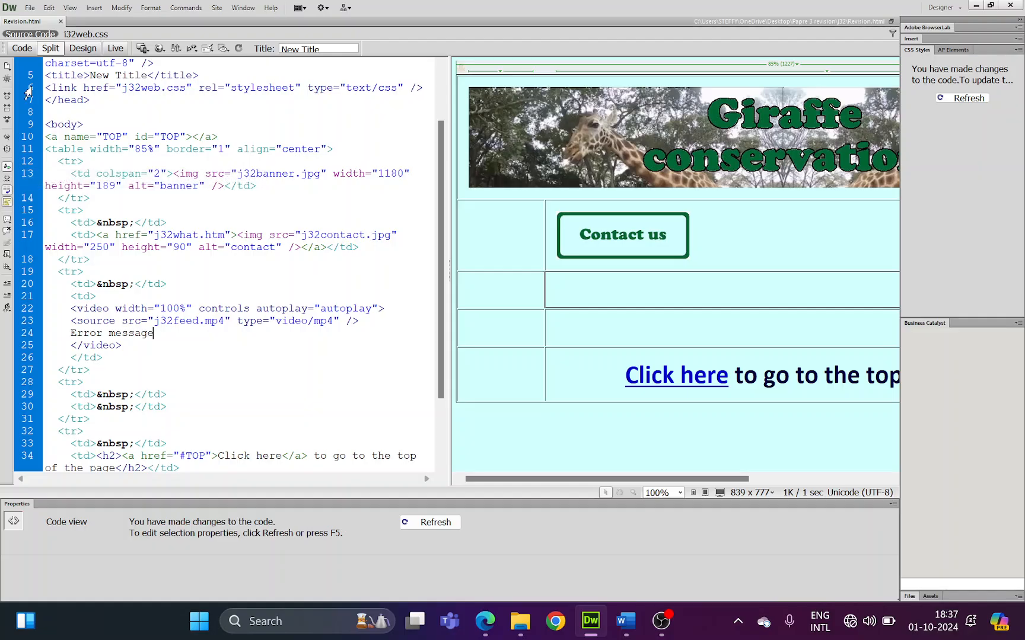
{"action": "left_click", "coordinate": [30, 8]}
{"action": "mouse_move", "coordinate": [137, 384]}
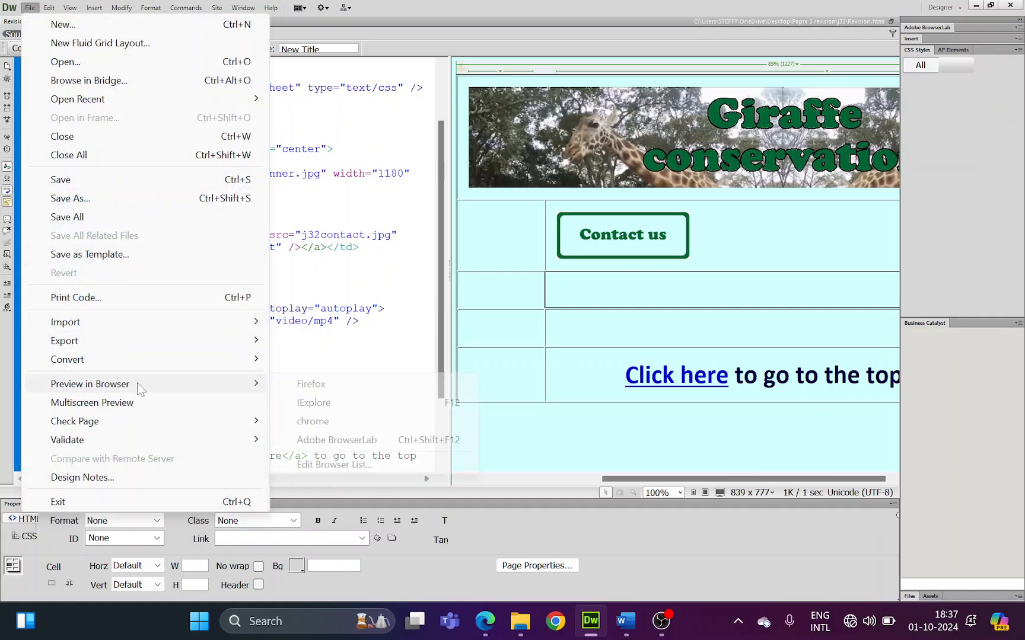
{"action": "left_click", "coordinate": [323, 422]}
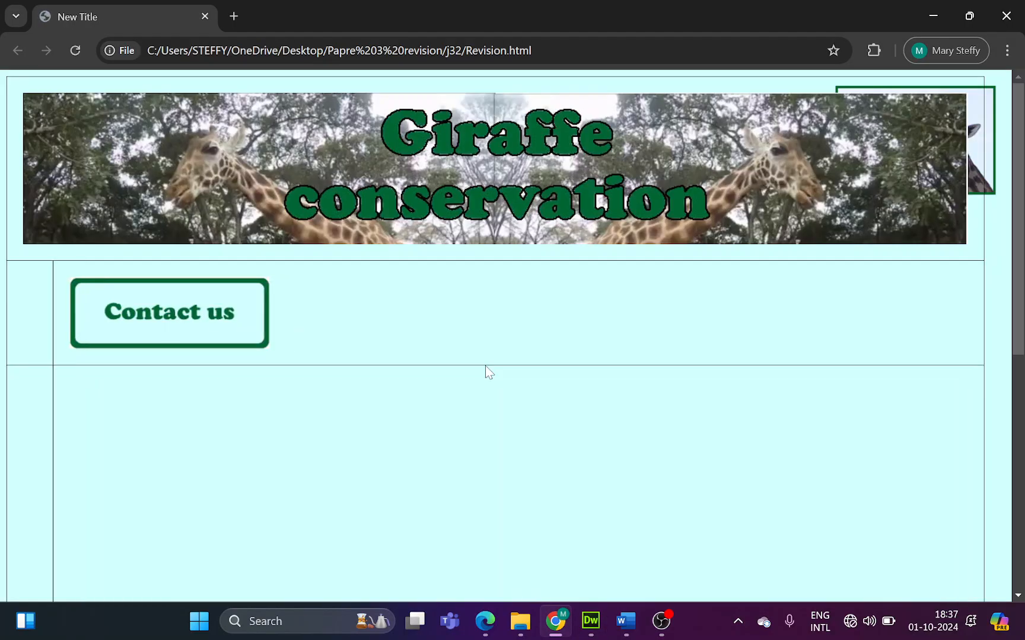
{"action": "scroll", "coordinate": [507, 408], "scroll_direction": "down", "scroll_amount": 5}
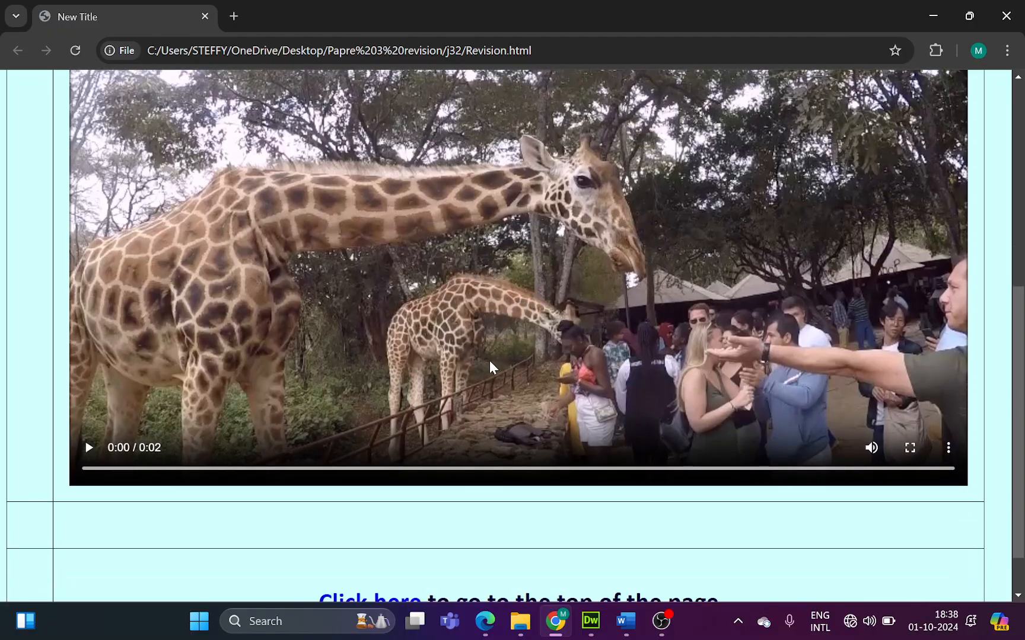
Step: Play the embedded giraffe video in the browser preview
{"action": "left_click", "coordinate": [90, 448]}
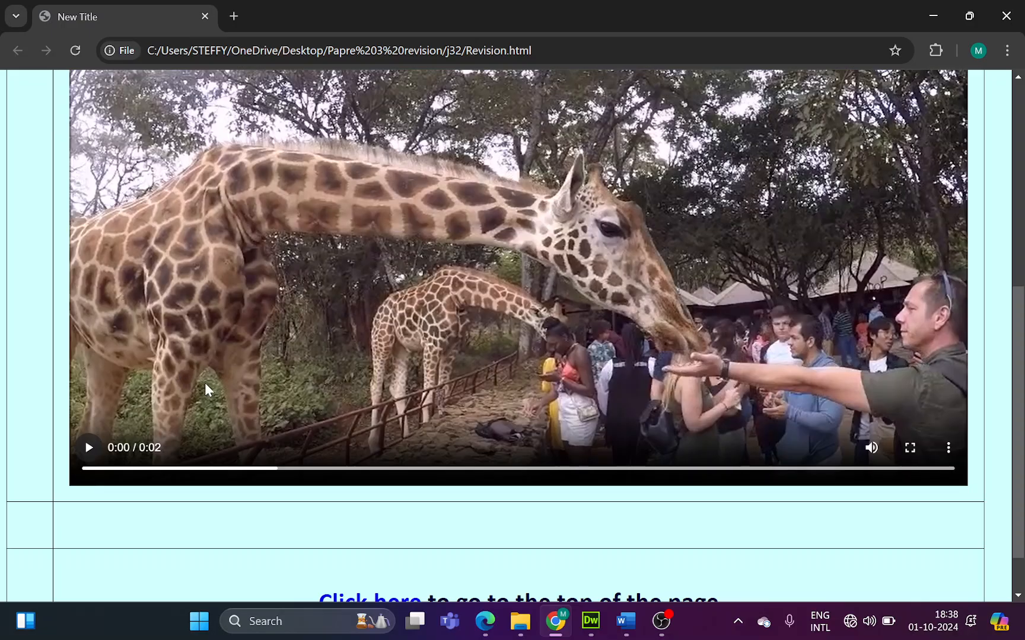
Step: Switch to Dreamweaver, replace the video tag's autoplay="autoplay" with the plain attributes autoplay and muted, and save the page
{"action": "key", "text": "alt+Tab"}
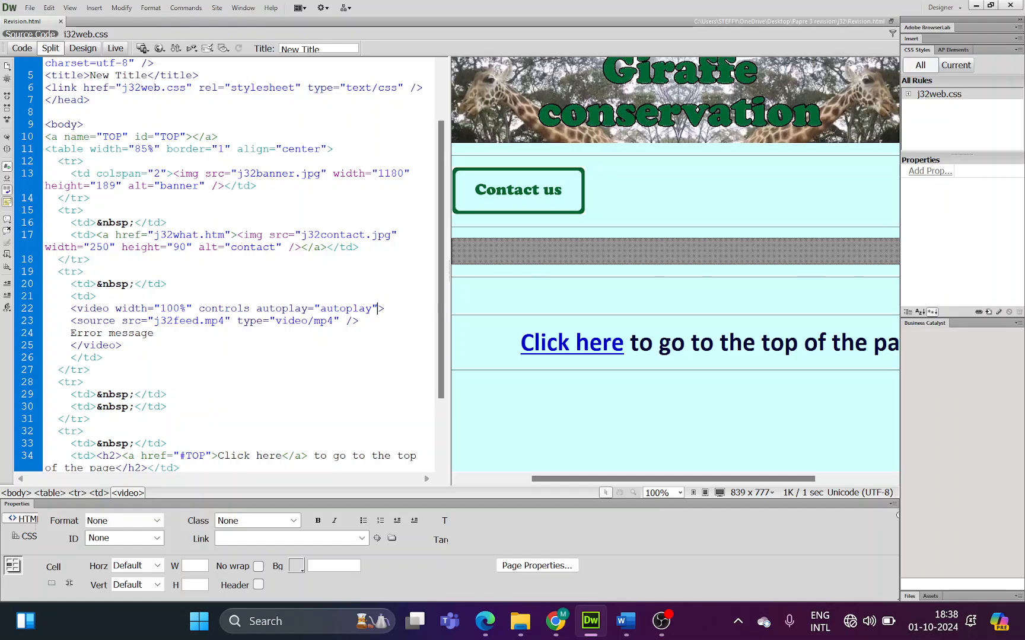
{"action": "key", "text": "BackSpace"}
{"action": "key", "text": "BackSpace"}
{"action": "key", "text": "BackSpace"}
{"action": "key", "text": "BackSpace"}
{"action": "key", "text": "BackSpace"}
{"action": "key", "text": "BackSpace"}
{"action": "key", "text": "BackSpace"}
{"action": "key", "text": "BackSpace"}
{"action": "key", "text": "BackSpace"}
{"action": "key", "text": "BackSpace"}
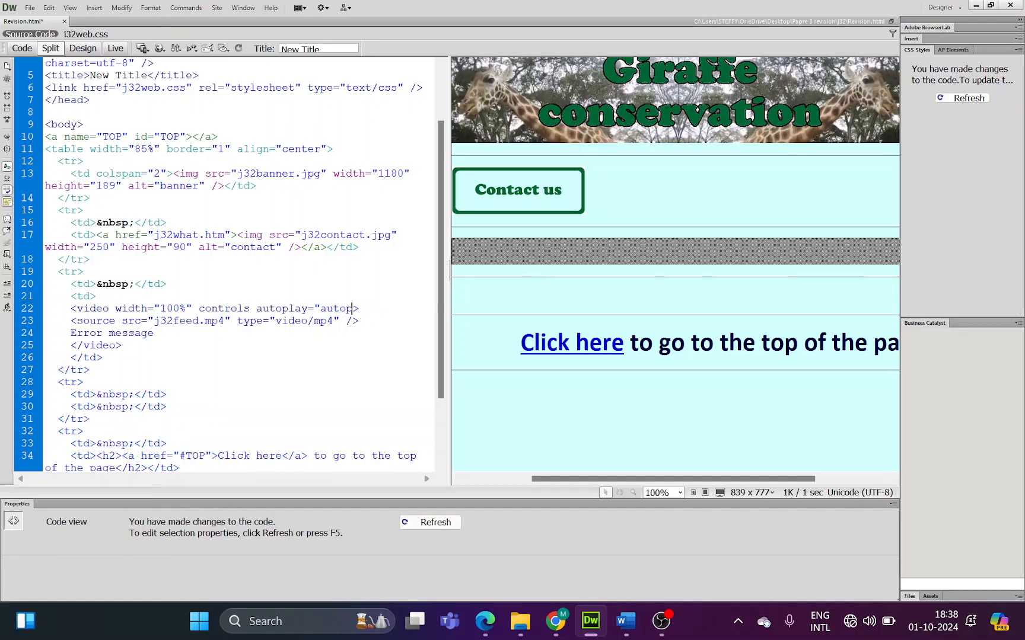
{"action": "key", "text": "BackSpace"}
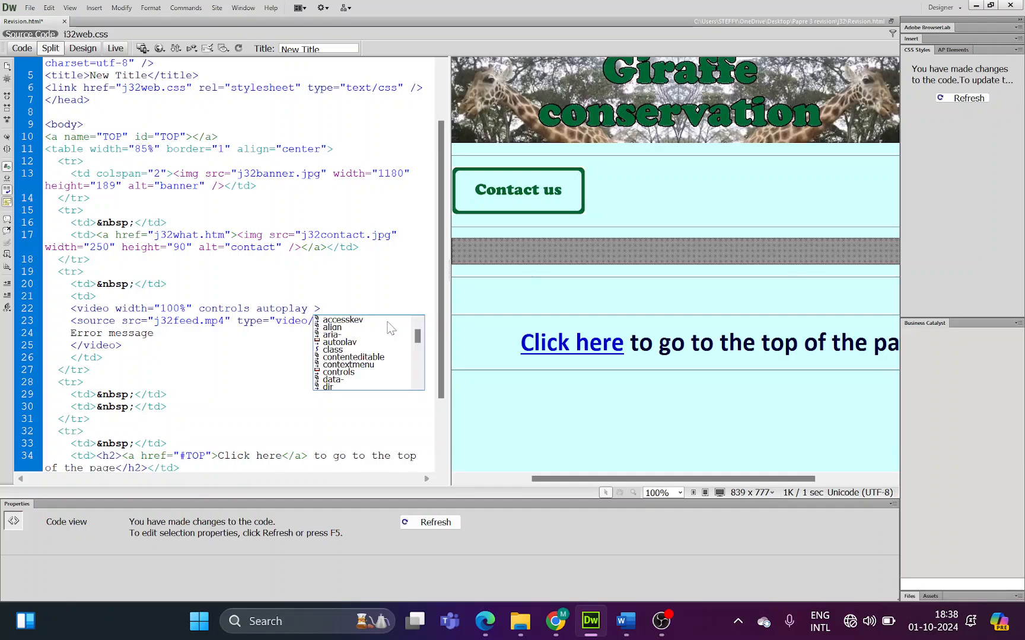
{"action": "type", "text": "muted"}
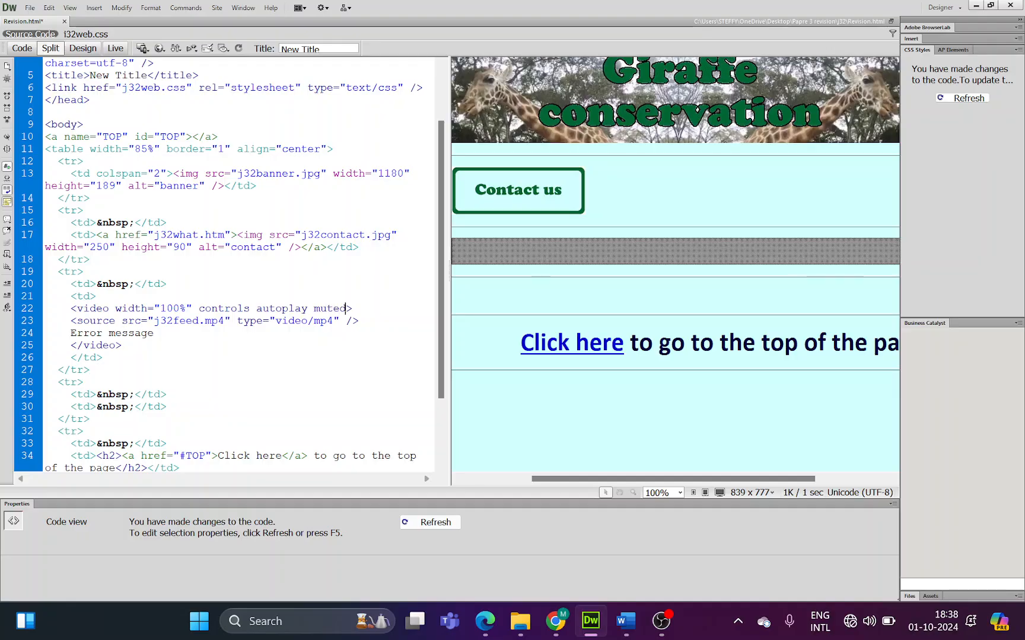
{"action": "key", "text": "ctrl+s"}
Step: Preview the saved page in Chrome, check the muted video in the third table row, and close both preview tabs
{"action": "key", "text": "alt+Tab"}
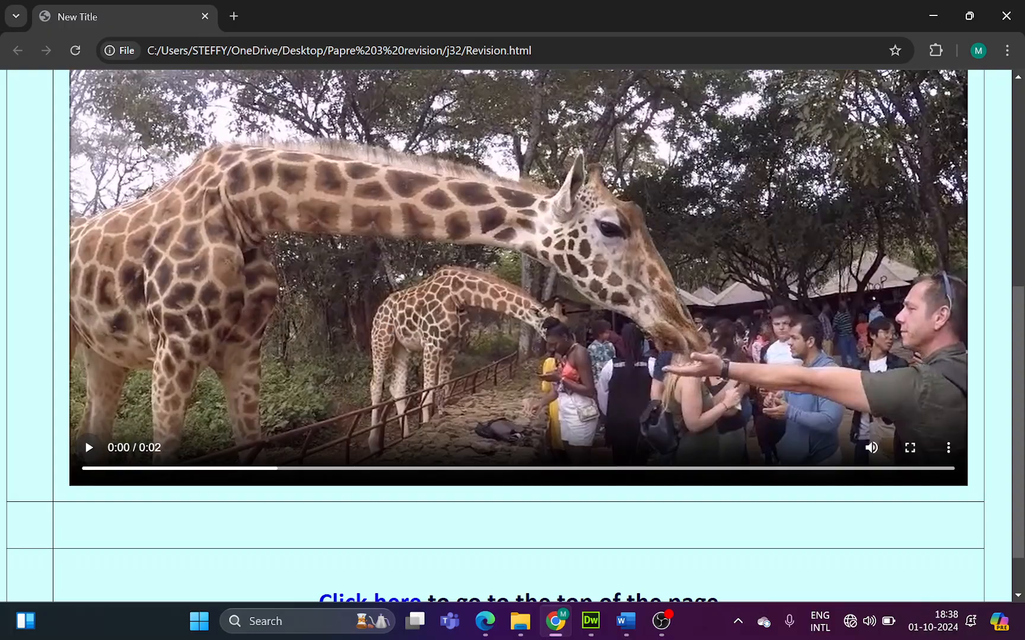
{"action": "key", "text": "alt+Tab"}
{"action": "left_click", "coordinate": [29, 9]}
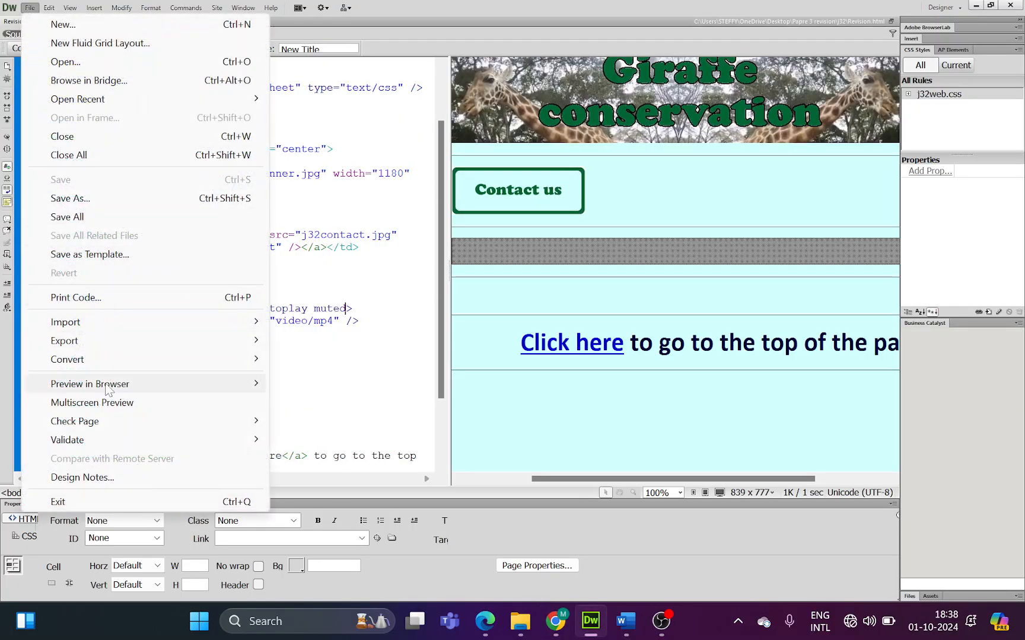
{"action": "mouse_move", "coordinate": [169, 385]}
{"action": "left_click", "coordinate": [314, 422]}
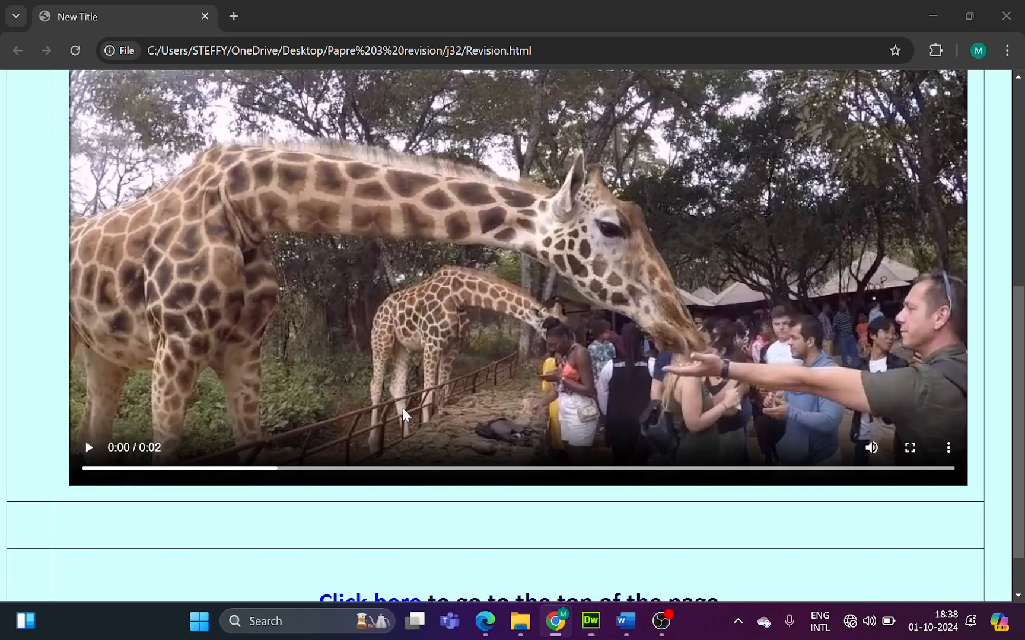
{"action": "scroll", "coordinate": [510, 379], "scroll_direction": "down", "scroll_amount": 5}
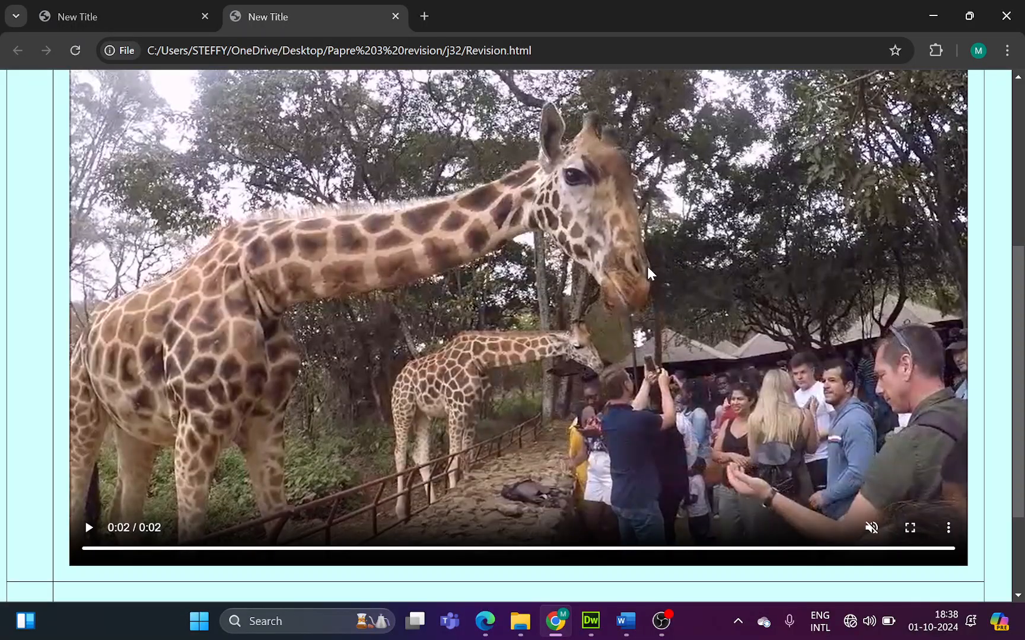
{"action": "left_click", "coordinate": [205, 16]}
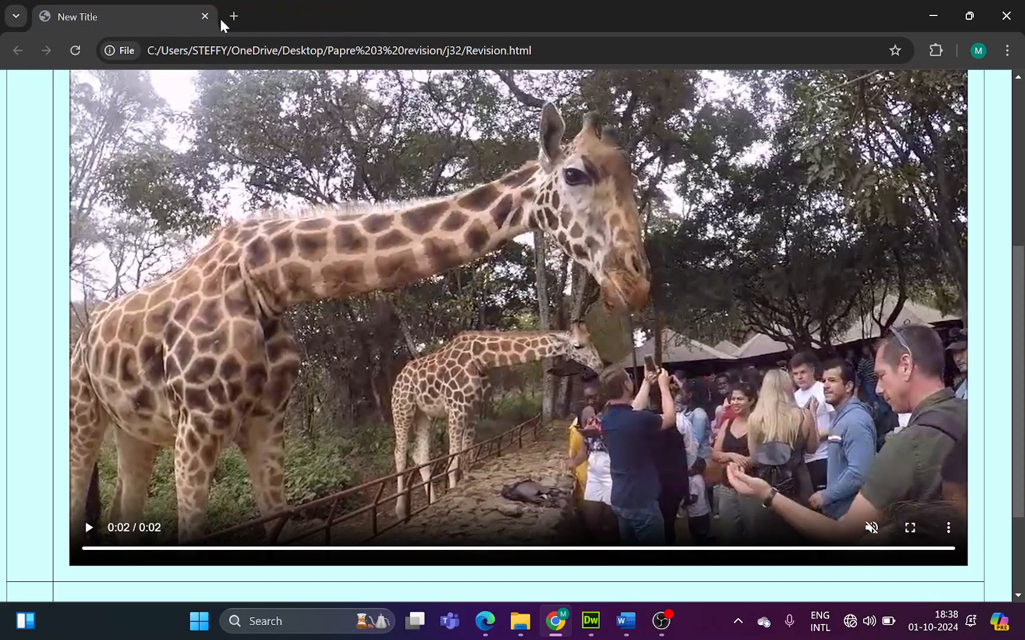
{"action": "left_click", "coordinate": [205, 16]}
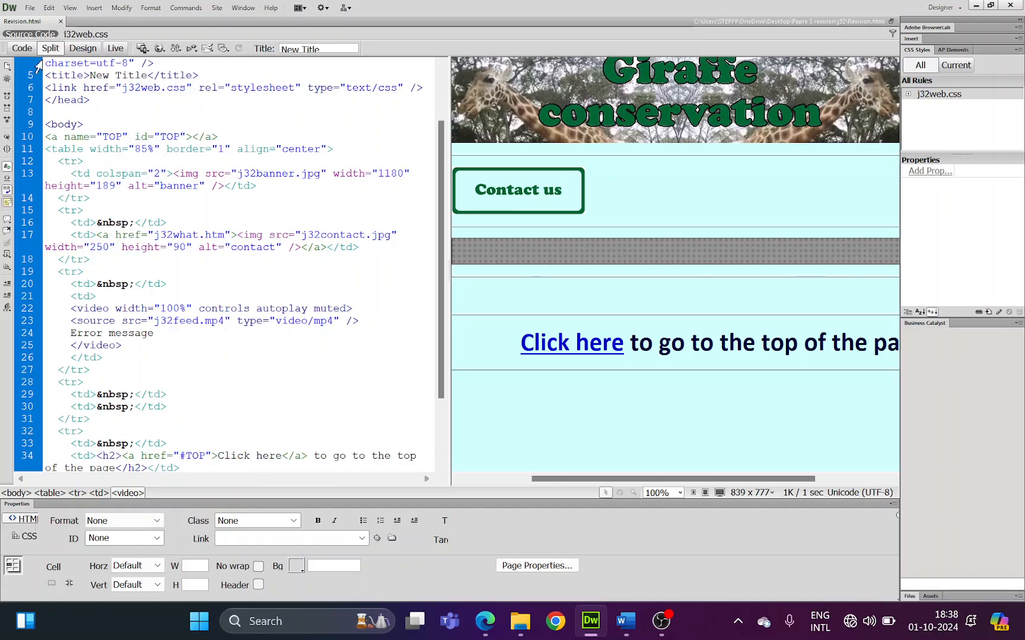
Step: Preview the page in Chrome once more, check the video's automatic playback on loading, and close the browser
{"action": "left_click", "coordinate": [30, 8]}
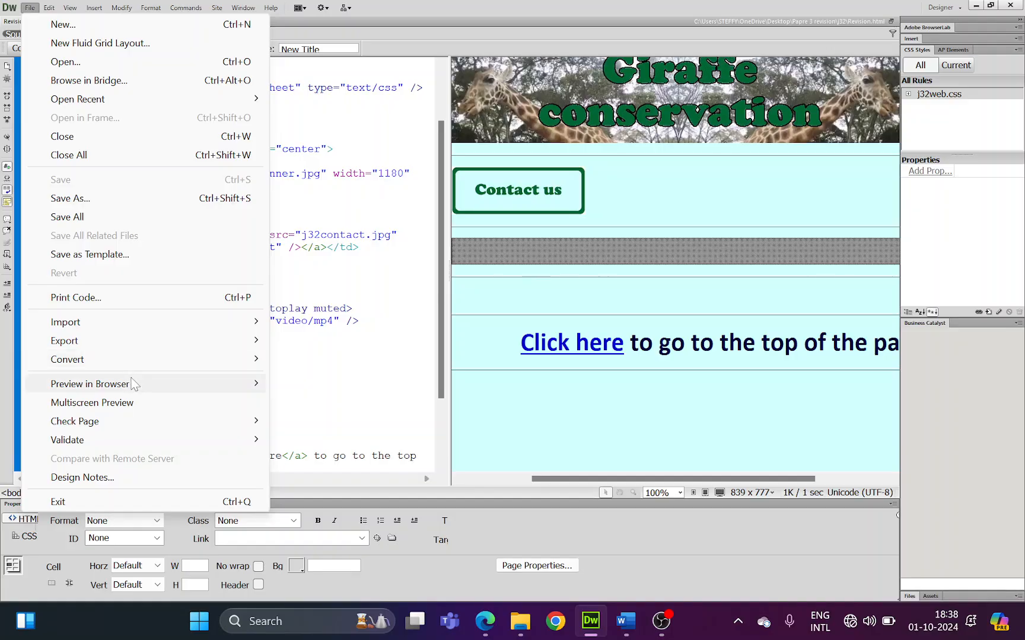
{"action": "mouse_move", "coordinate": [180, 383]}
{"action": "left_click", "coordinate": [327, 425]}
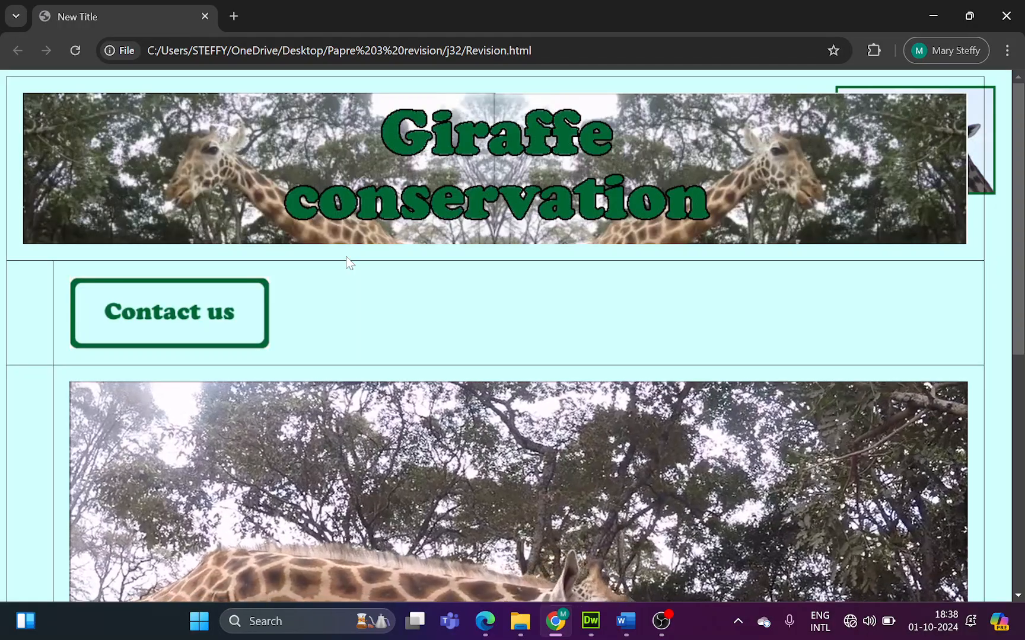
{"action": "scroll", "coordinate": [350, 261], "scroll_direction": "down", "scroll_amount": 1}
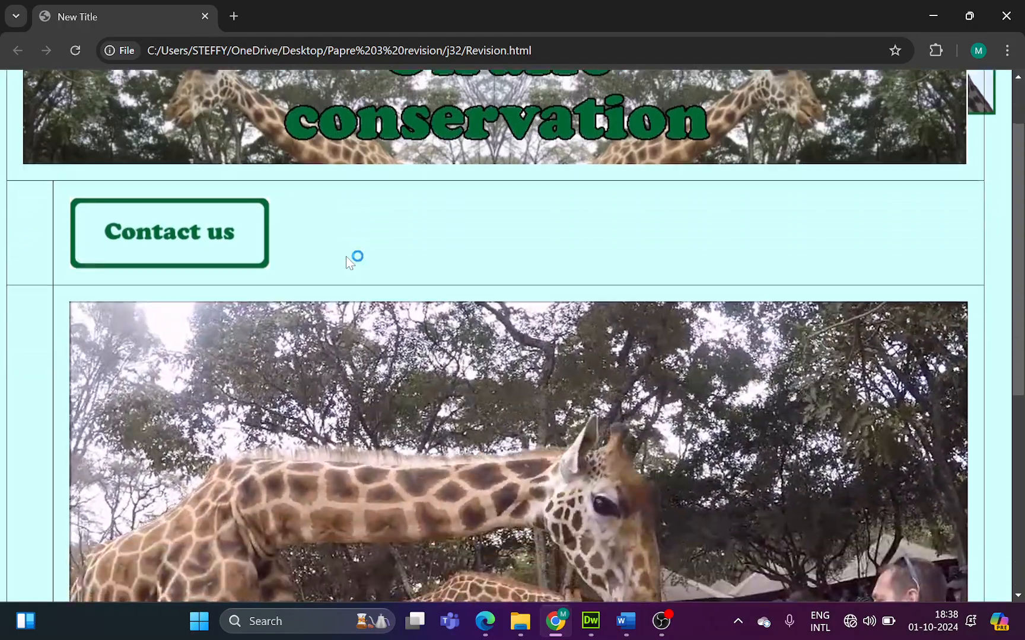
{"action": "left_click", "coordinate": [1006, 16]}
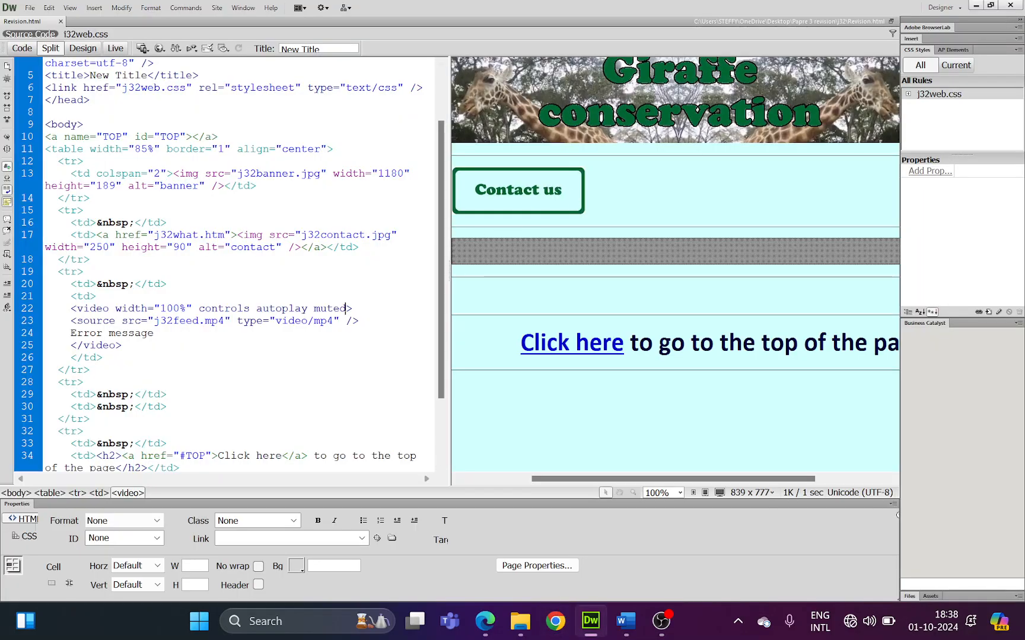
Step: Examine the controls, autoplay and muted attributes in the opening video tag
{"action": "left_click_drag", "start_coordinate": [198, 309], "coordinate": [347, 309]}
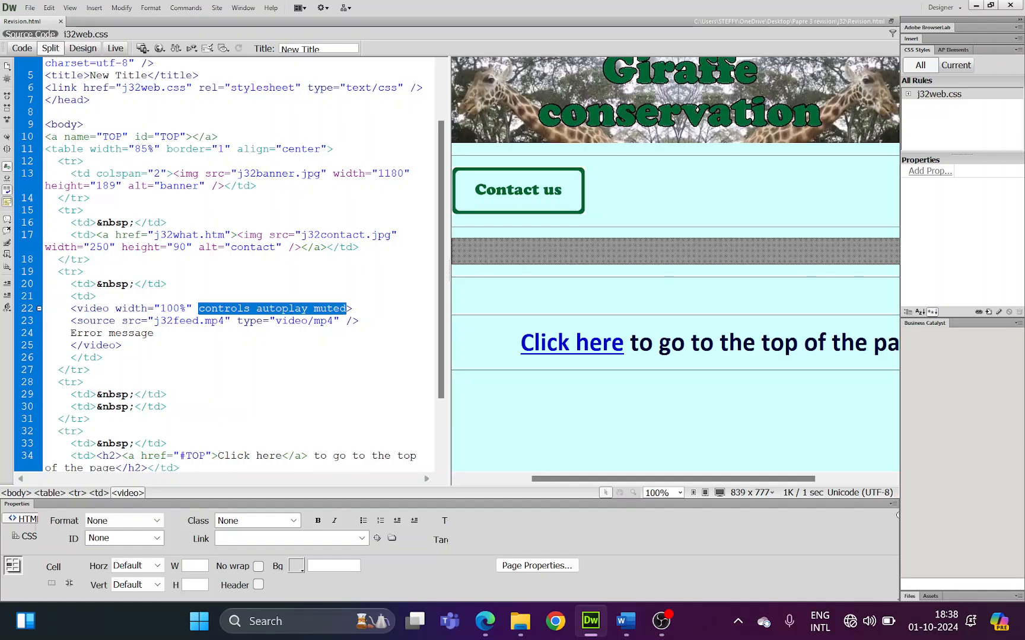
{"action": "left_click", "coordinate": [261, 316]}
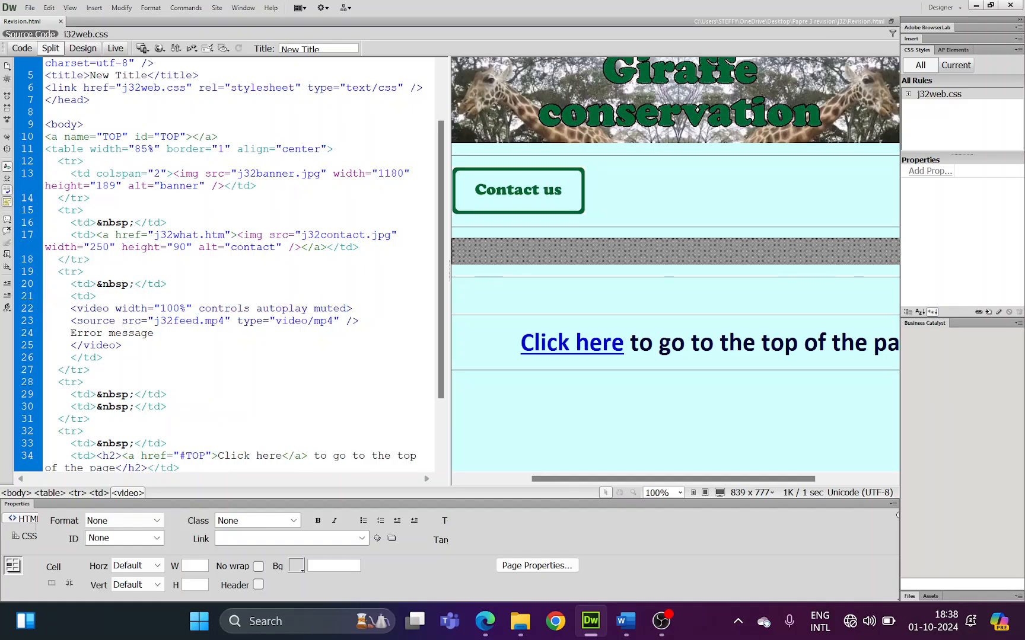
{"action": "left_click_drag", "start_coordinate": [255, 308], "coordinate": [346, 309]}
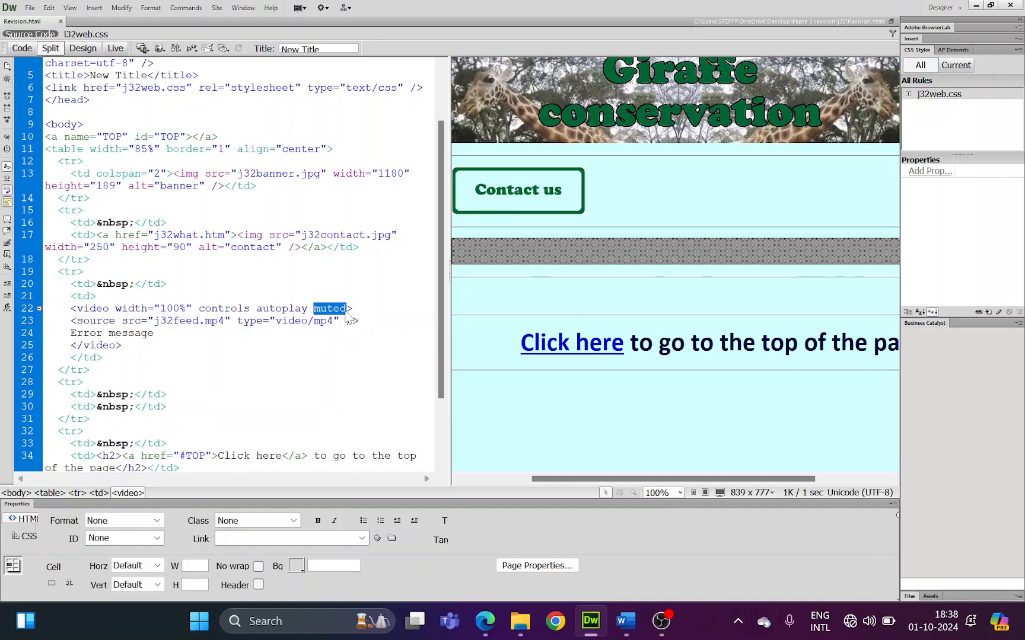
{"action": "left_click", "coordinate": [369, 309]}
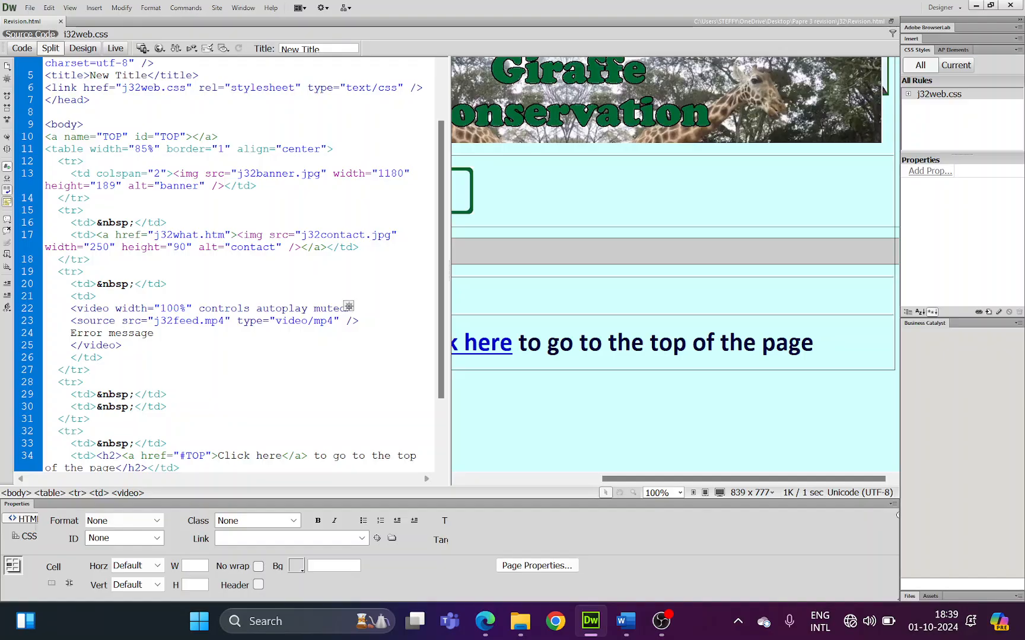
Step: Switch to the Word notes and start a video tag with width="100%" on a new line below the mailto link
{"action": "left_click", "coordinate": [626, 621]}
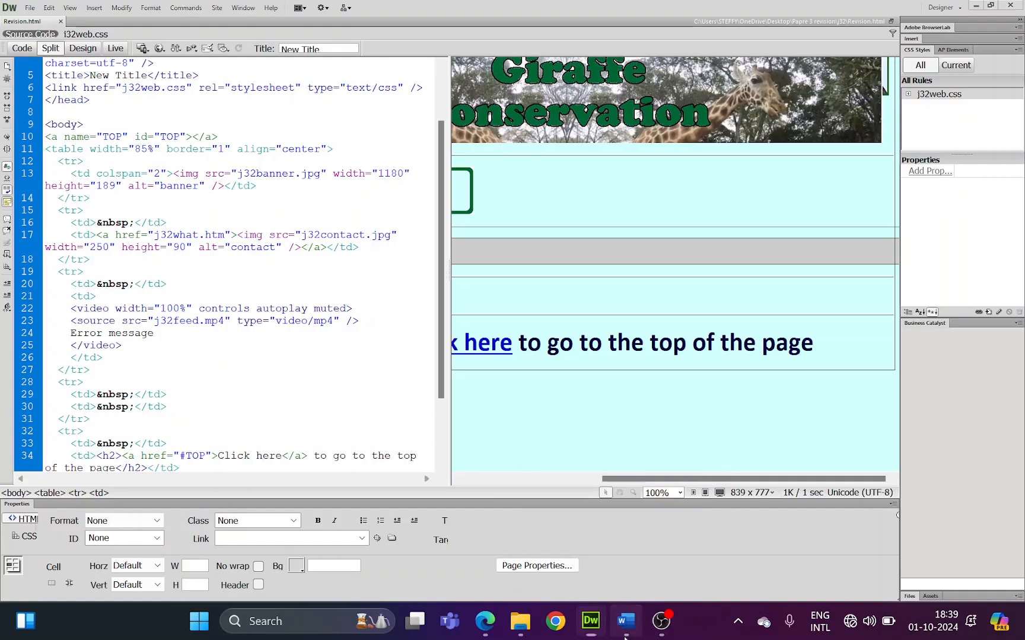
{"action": "key", "text": "Return"}
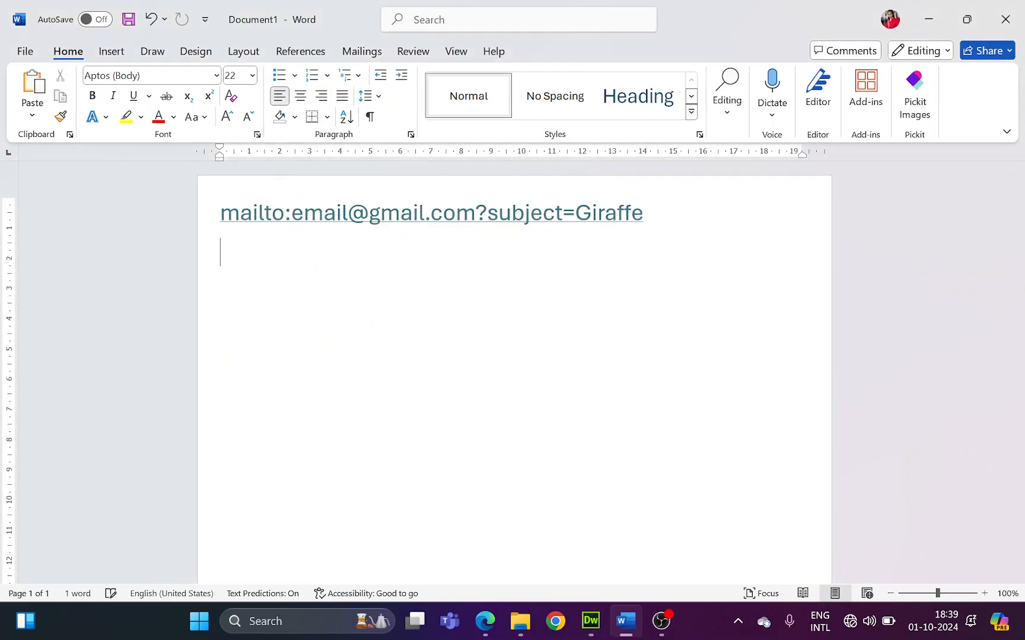
{"action": "type", "text": "<video"}
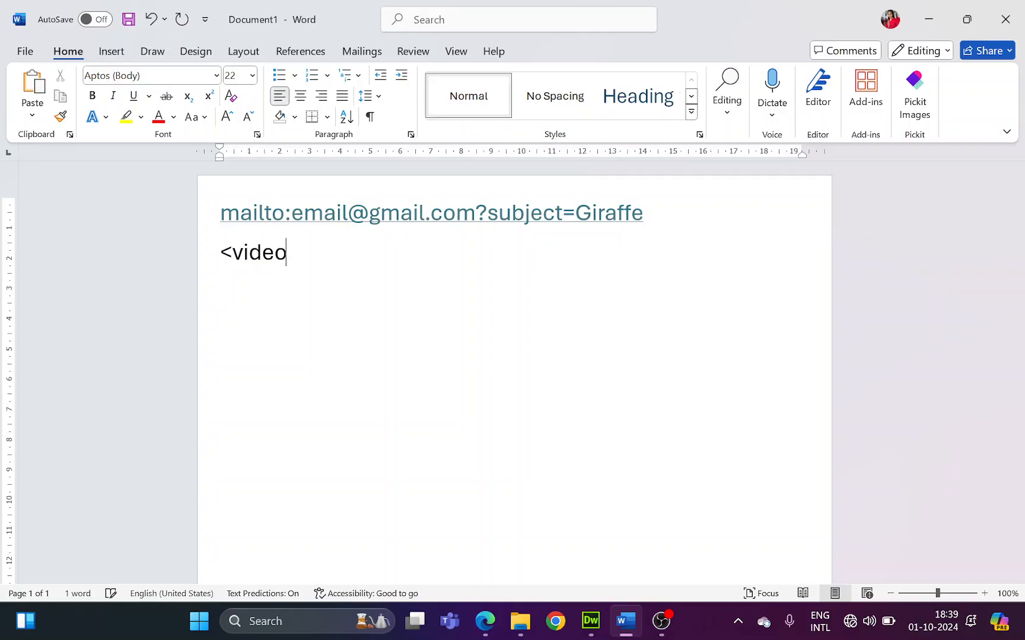
{"action": "type", "text": " Dimen"}
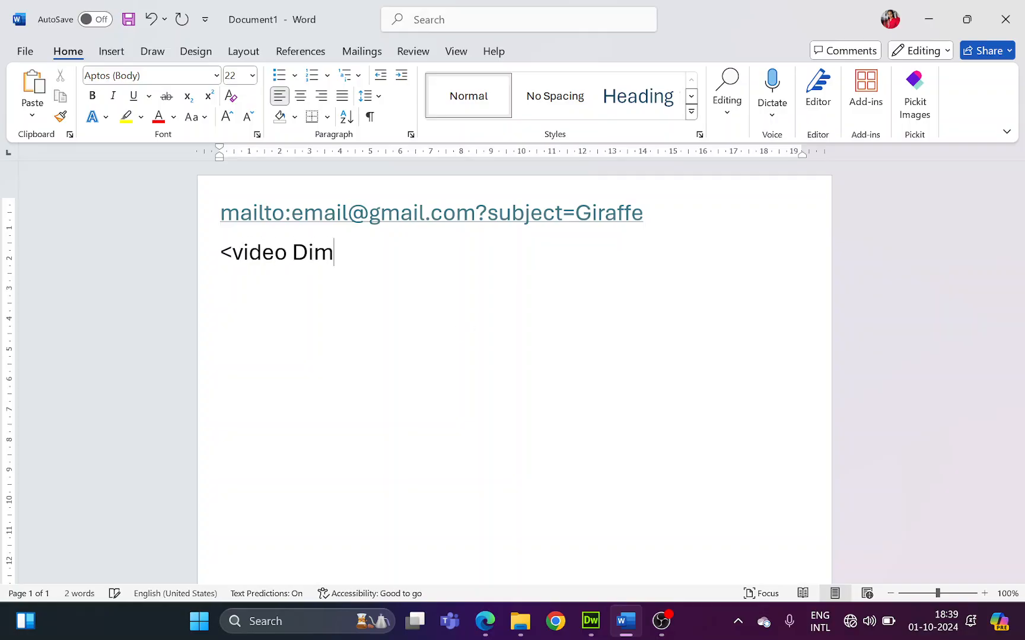
{"action": "key", "text": "BackSpace"}
{"action": "key", "text": "BackSpace"}
{"action": "key", "text": "BackSpace"}
{"action": "key", "text": "BackSpace"}
{"action": "key", "text": "BackSpace"}
{"action": "type", "text": "wit"}
{"action": "key", "text": "BackSpace"}
{"action": "type", "text": "dth="}
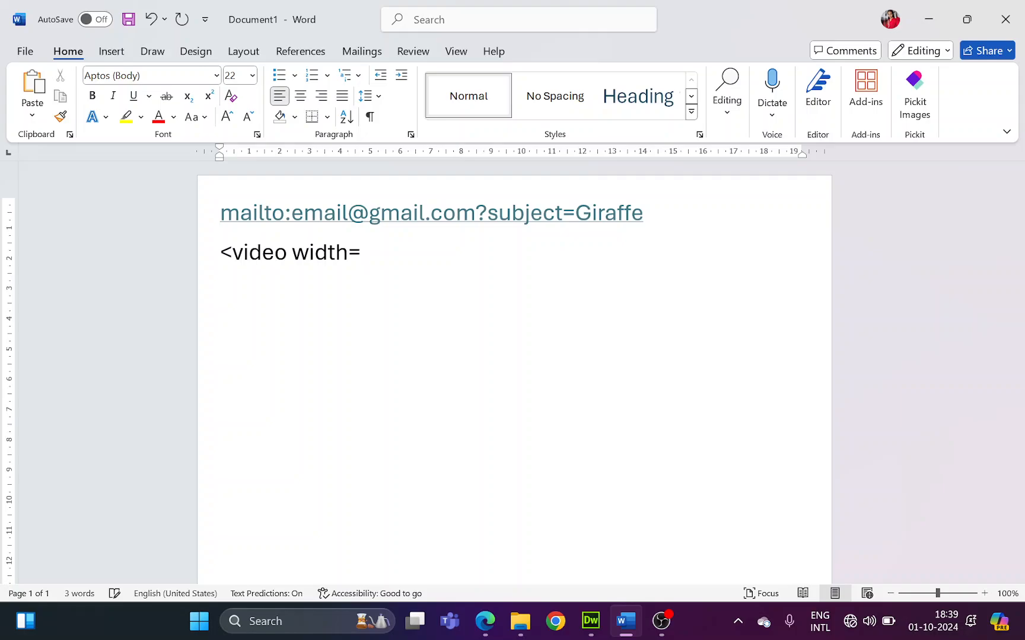
{"action": "type", "text": "\"100"}
{"action": "type", "text": "%"}
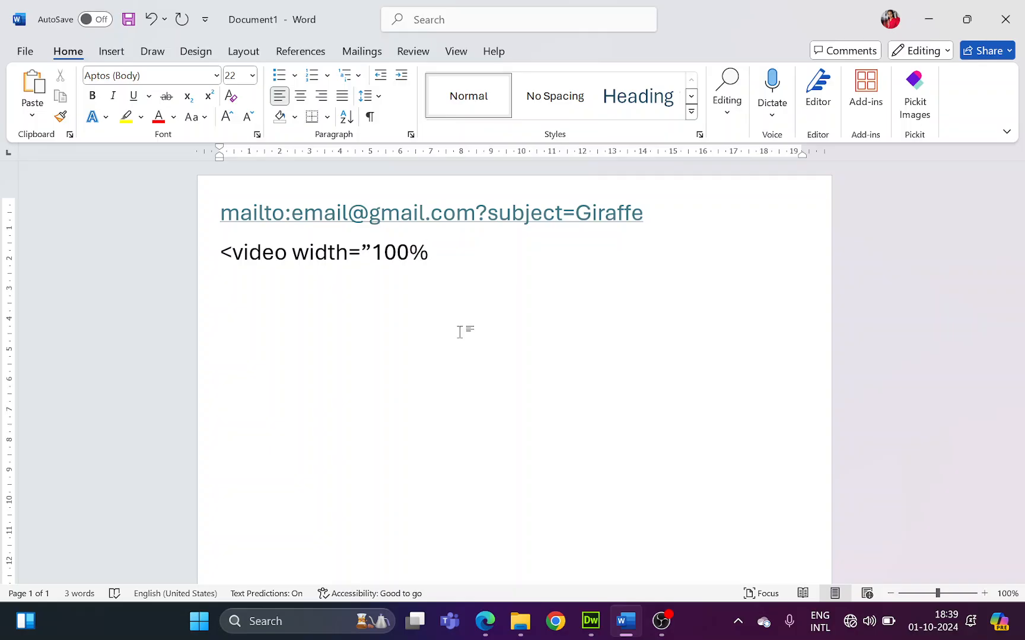
Step: Add height="100%" to the video tag in the notes, with two quotation marks closing the width value
{"action": "type", "text": "\"hegi"}
{"action": "key", "text": "BackSpace"}
{"action": "key", "text": "BackSpace"}
{"action": "type", "text": "ight"}
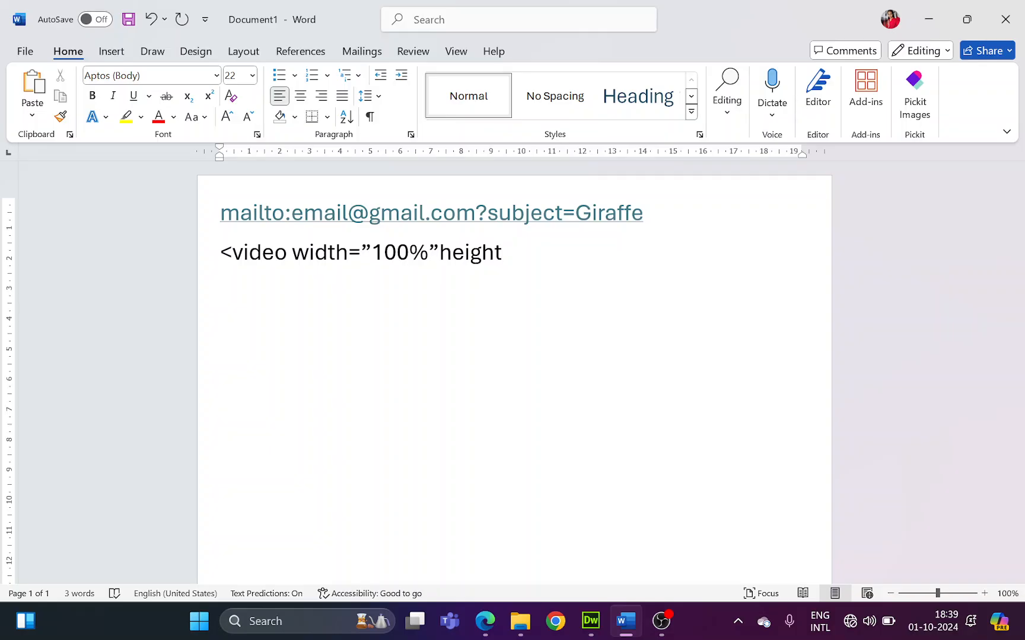
{"action": "type", "text": "="}
{"action": "type", "text": "\"100"}
{"action": "type", "text": "%"}
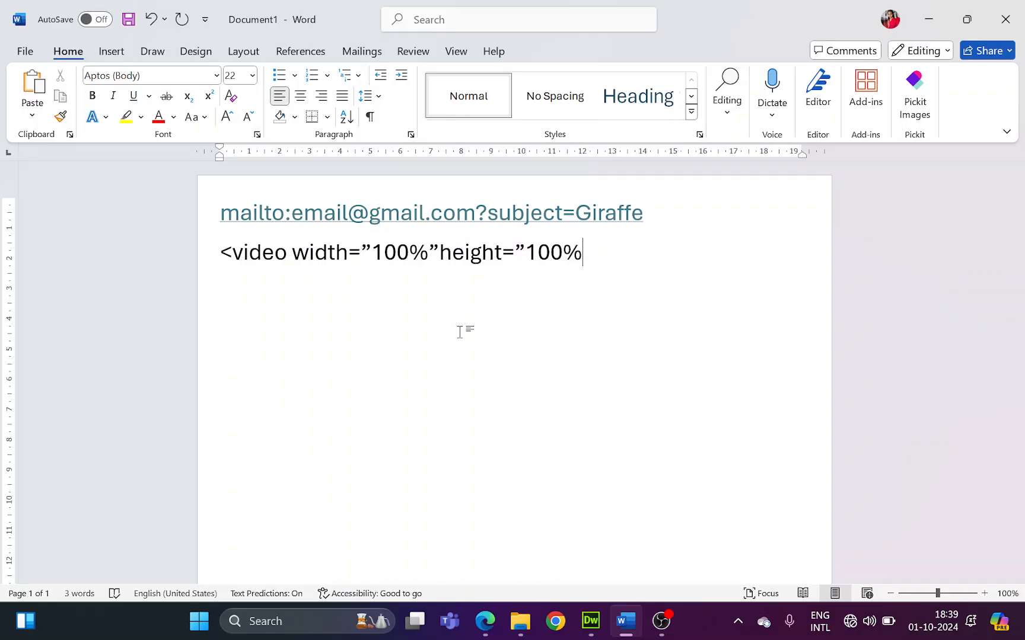
{"action": "left_click", "coordinate": [439, 252]}
{"action": "type", "text": "\""}
{"action": "key", "text": "End"}
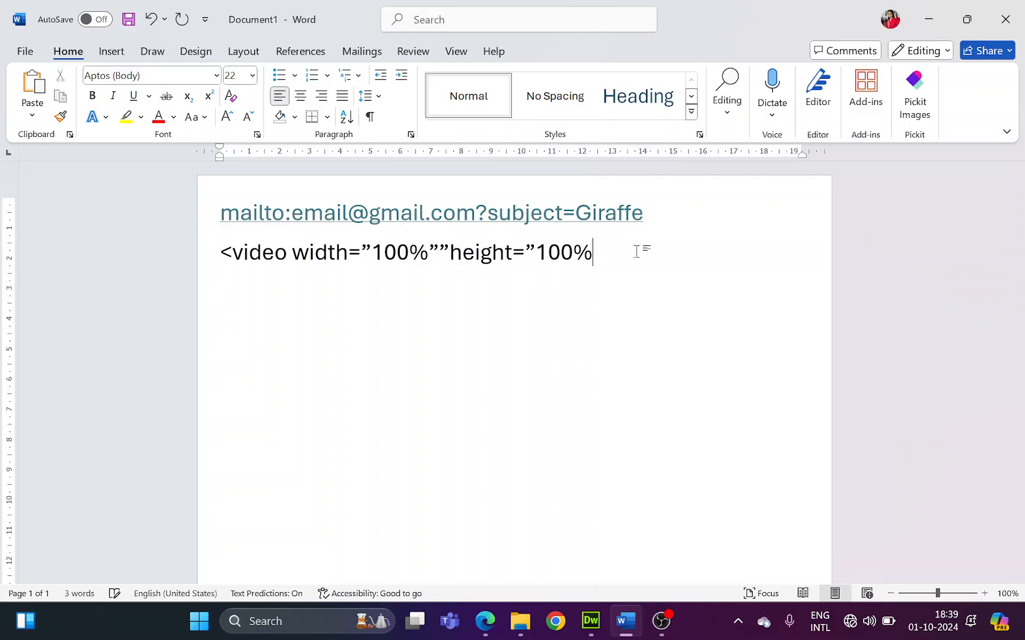
{"action": "type", "text": "\""}
Step: Add the attributes controls, autoplay and muted to the video tag in the notes and close it with an angle bracket
{"action": "type", "text": "controls"}
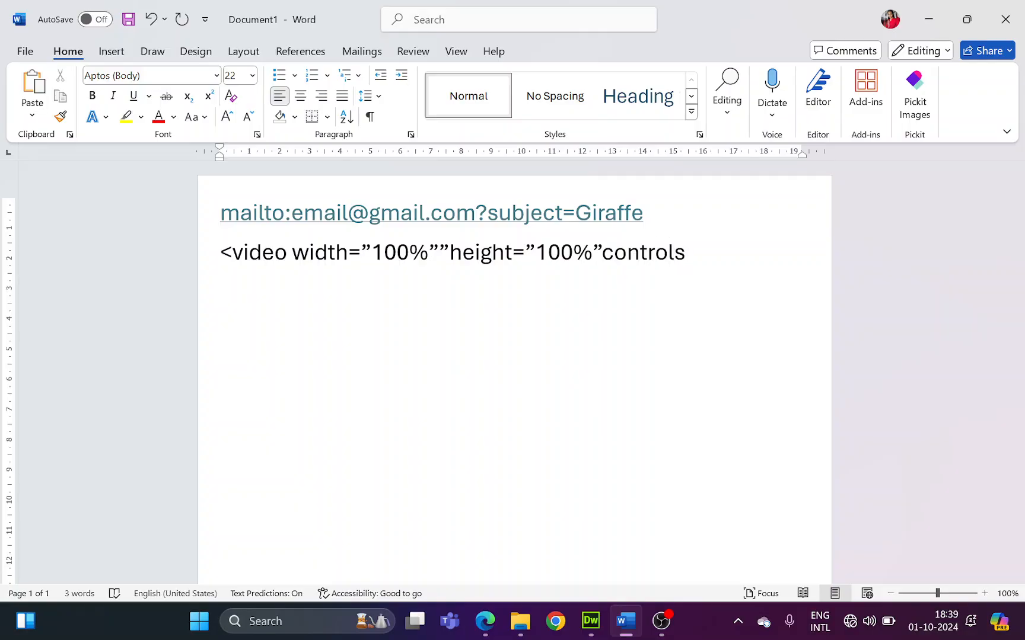
{"action": "type", "text": " autop"}
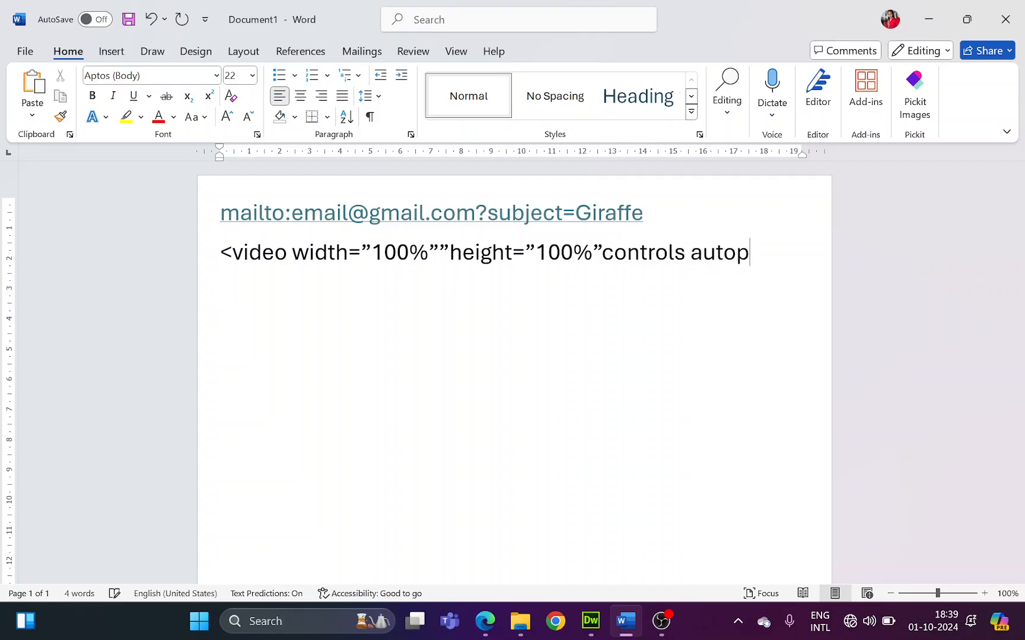
{"action": "key", "text": "BackSpace"}
{"action": "key", "text": "BackSpace"}
{"action": "type", "text": "oplay muted"}
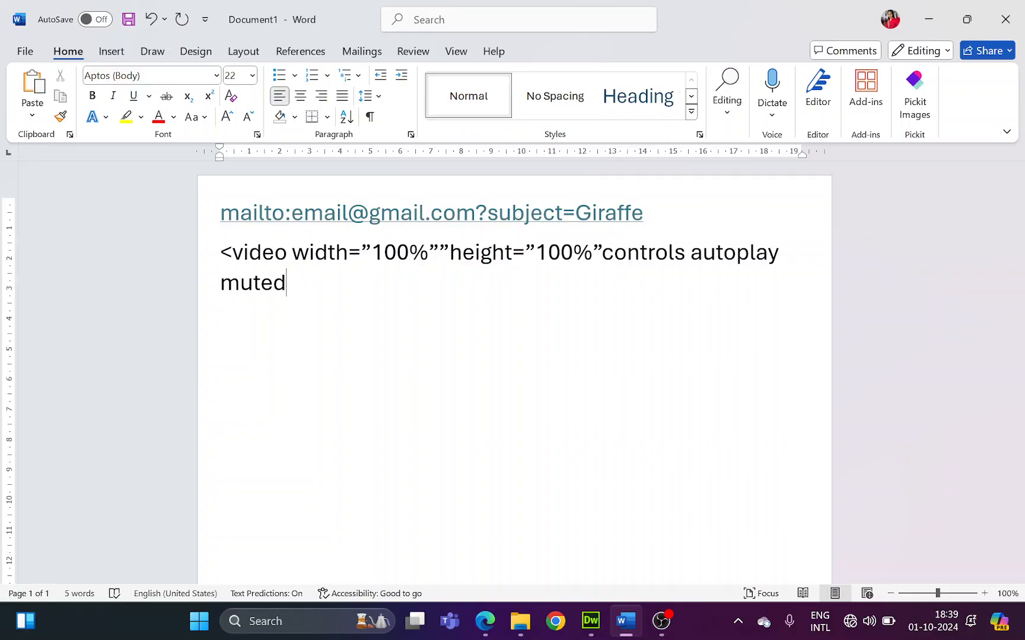
{"action": "type", "text": ">"}
Step: Start a source tag on a new line in the notes, reading <source src=Browse the file
{"action": "key", "text": "Return"}
{"action": "type", "text": "<"}
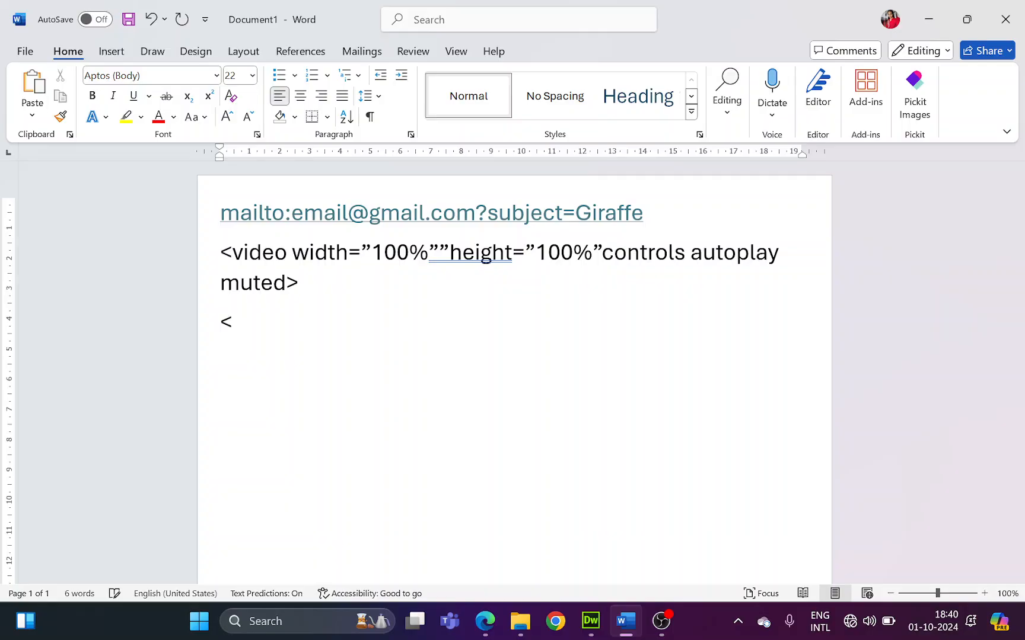
{"action": "type", "text": "source src"}
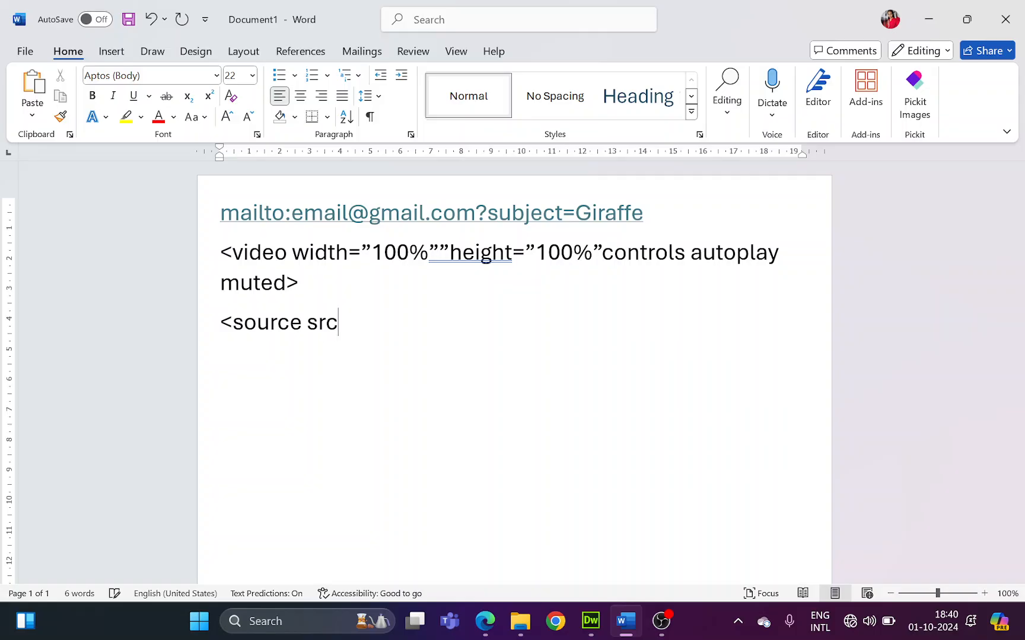
{"action": "type", "text": "=Brow"}
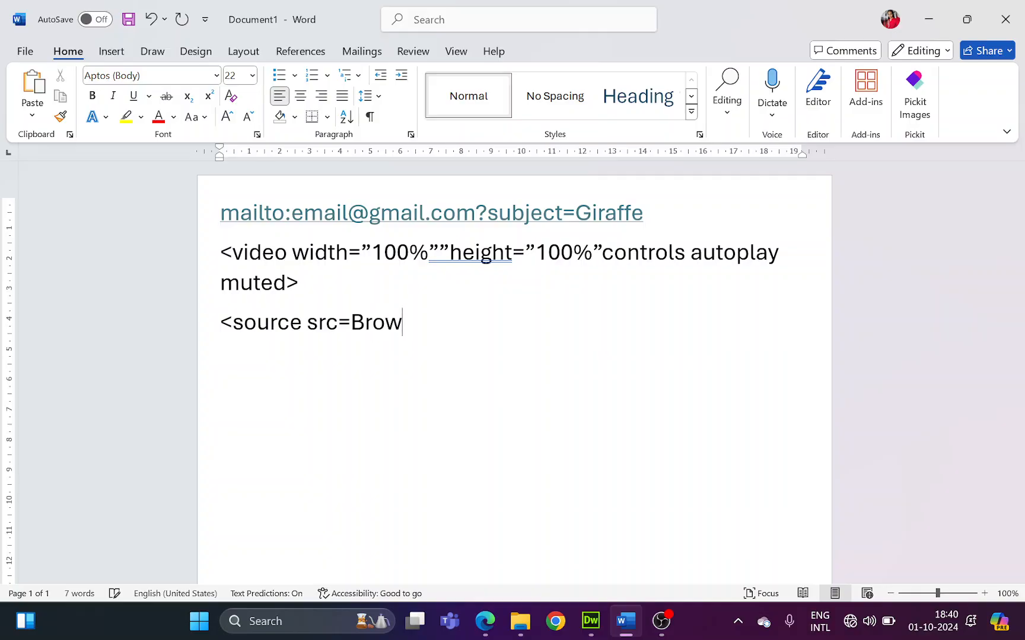
{"action": "type", "text": "ser the"}
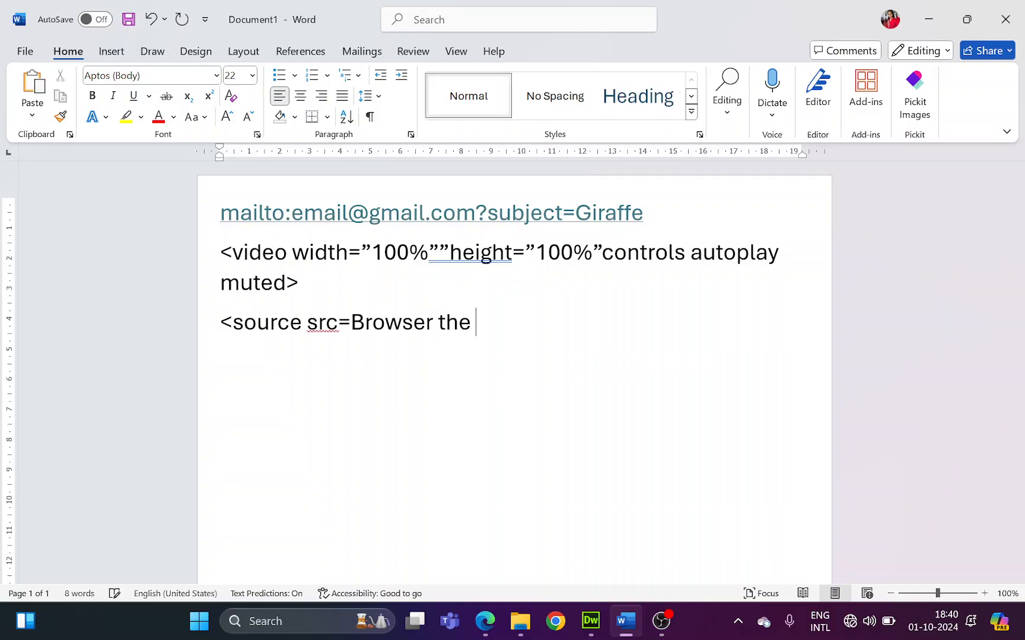
{"action": "key", "text": "BackSpace"}
{"action": "key", "text": "BackSpace"}
{"action": "key", "text": "BackSpace"}
{"action": "key", "text": "BackSpace"}
{"action": "key", "text": "BackSpace"}
{"action": "key", "text": "BackSpace"}
{"action": "type", "text": "the files"}
{"action": "key", "text": "BackSpace"}
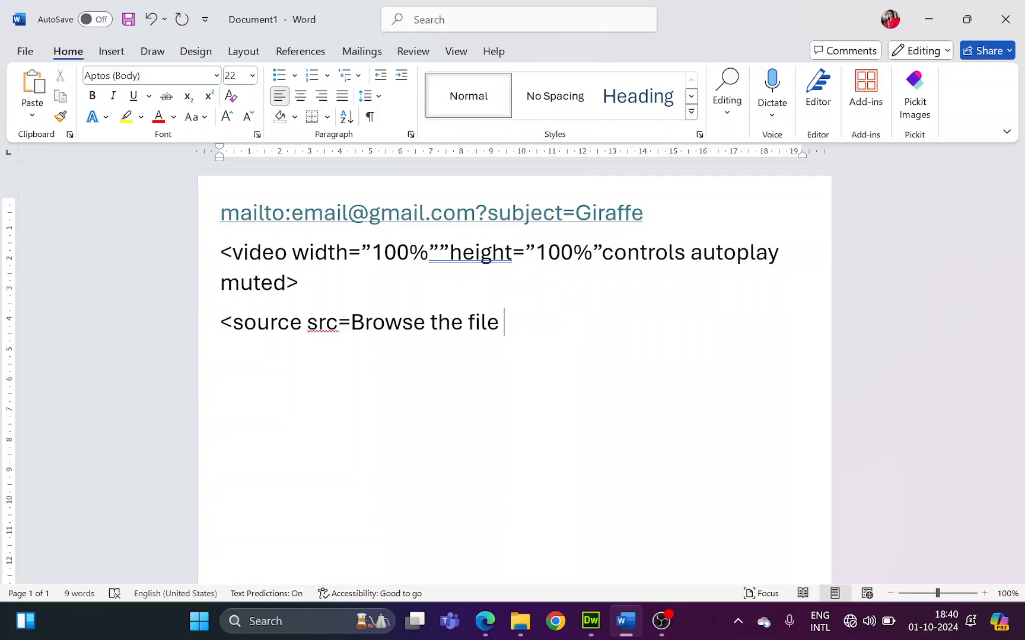
Step: Add type="video/mp4" to the source tag in the notes, close it with /> and start a new line
{"action": "type", "text": "type"}
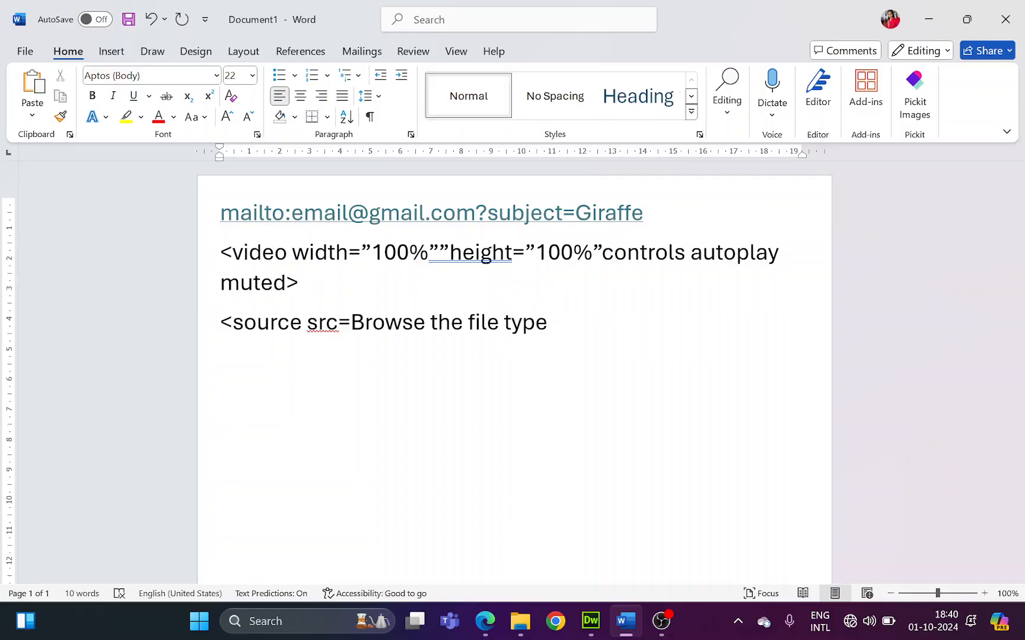
{"action": "type", "text": "="}
{"action": "type", "text": "\"Video/"}
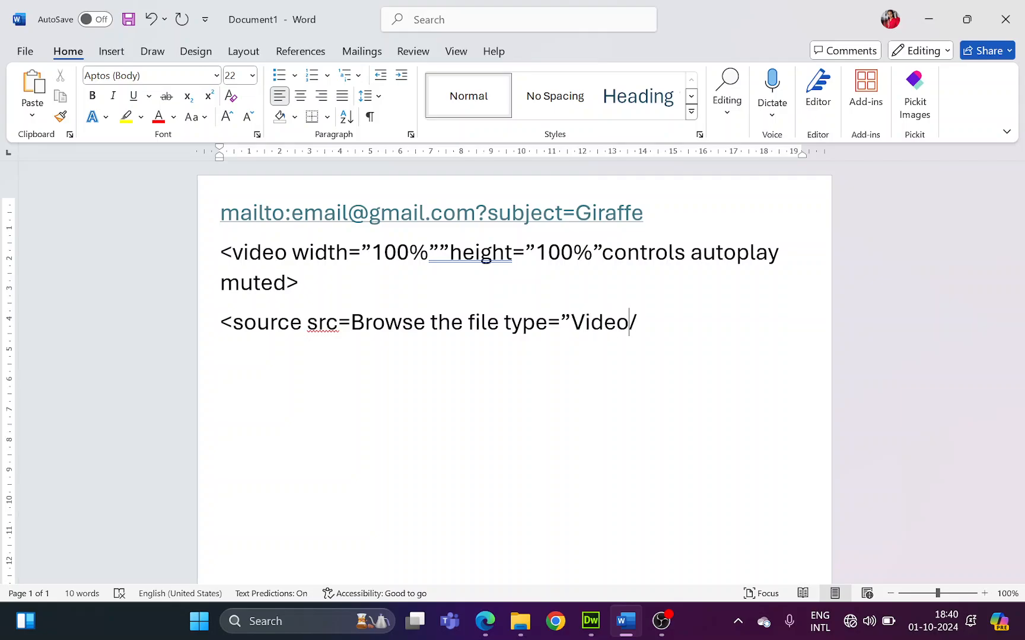
{"action": "type", "text": "m"}
{"action": "key", "text": "BackSpace"}
{"action": "key", "text": "BackSpace"}
{"action": "key", "text": "BackSpace"}
{"action": "key", "text": "BackSpace"}
{"action": "key", "text": "BackSpace"}
{"action": "key", "text": "BackSpace"}
{"action": "key", "text": "BackSpace"}
{"action": "type", "text": "video/"}
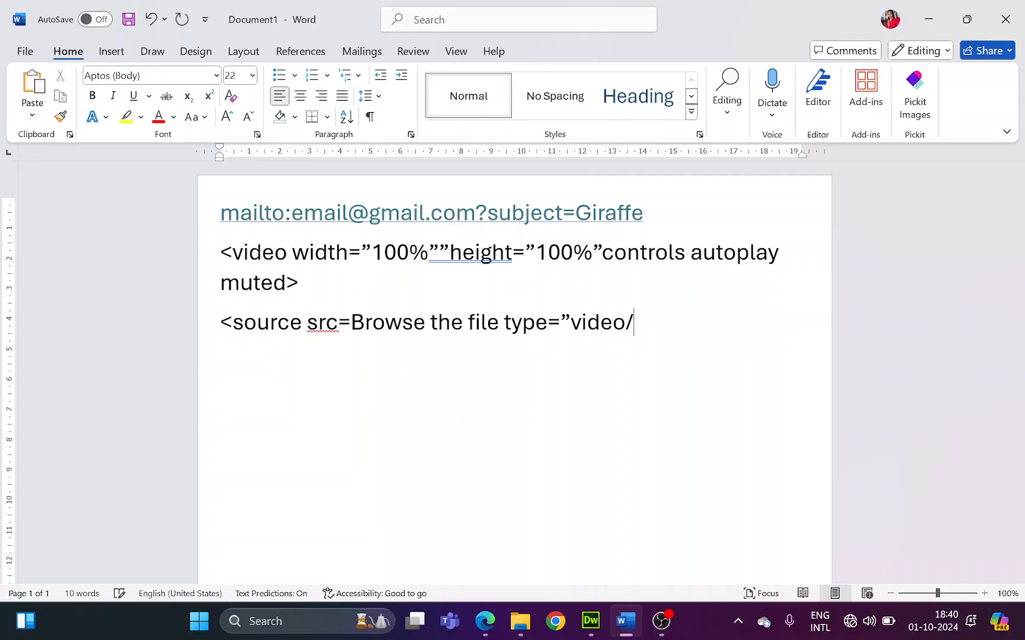
{"action": "type", "text": "mp4"}
{"action": "type", "text": "\"/>"}
{"action": "key", "text": "Return"}
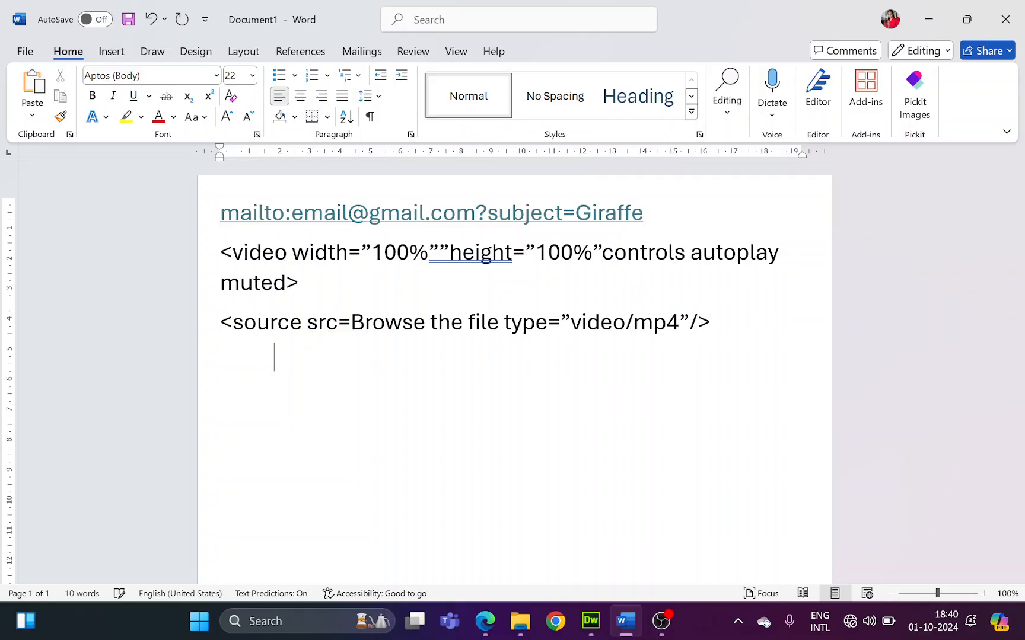
{"action": "type", "text": "Eor"}
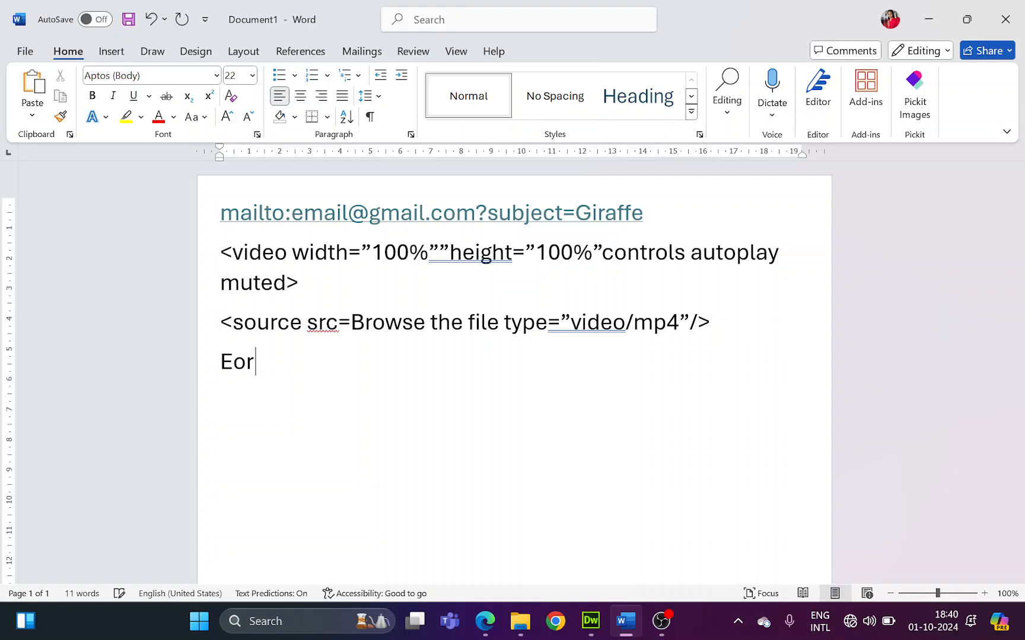
{"action": "key", "text": "BackSpace"}
{"action": "key", "text": "BackSpace"}
{"action": "type", "text": "rroe"}
{"action": "key", "text": "BackSpace"}
{"action": "type", "text": "s"}
{"action": "key", "text": "BackSpace"}
{"action": "key", "text": "BackSpace"}
{"action": "type", "text": "r"}
{"action": "key", "text": "BackSpace"}
{"action": "key", "text": "BackSpace"}
{"action": "key", "text": "BackSpace"}
{"action": "key", "text": "BackSpace"}
{"action": "key", "text": "BackSpace"}
{"action": "key", "text": "BackSpace"}
Step: Add the fallback text "Your browser does not support this video format" and a closing </video> tag on the next line
{"action": "type", "text": "Your browser"}
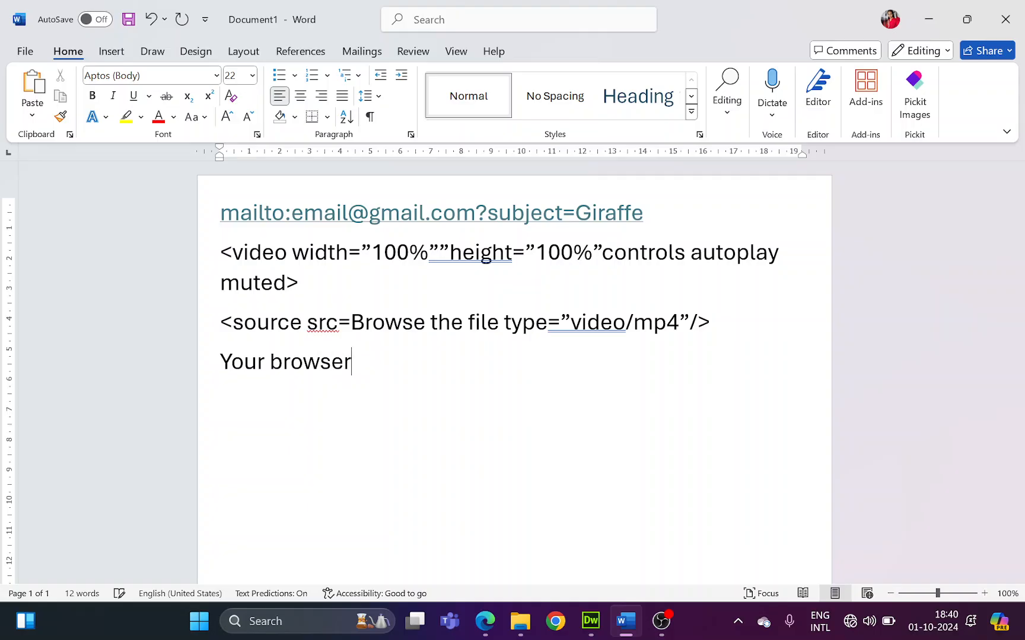
{"action": "type", "text": " does not"}
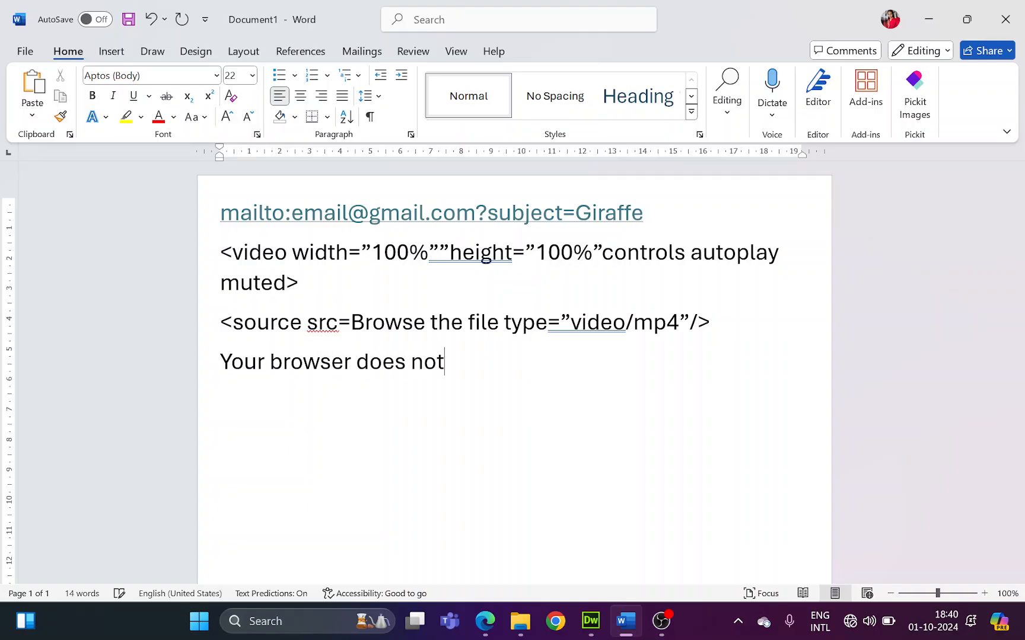
{"action": "type", "text": " support th"}
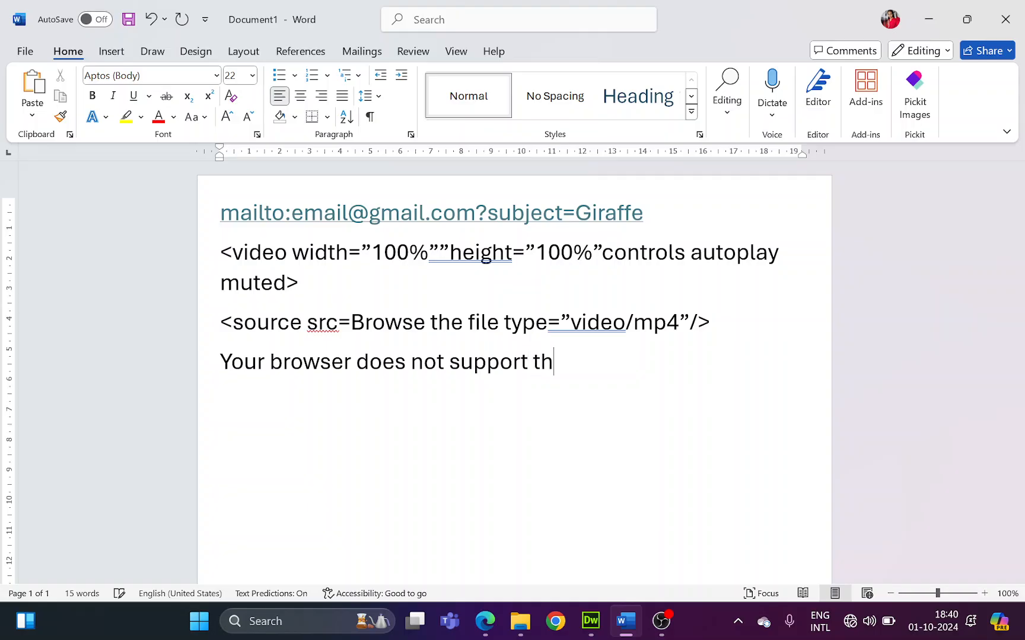
{"action": "type", "text": "is video"}
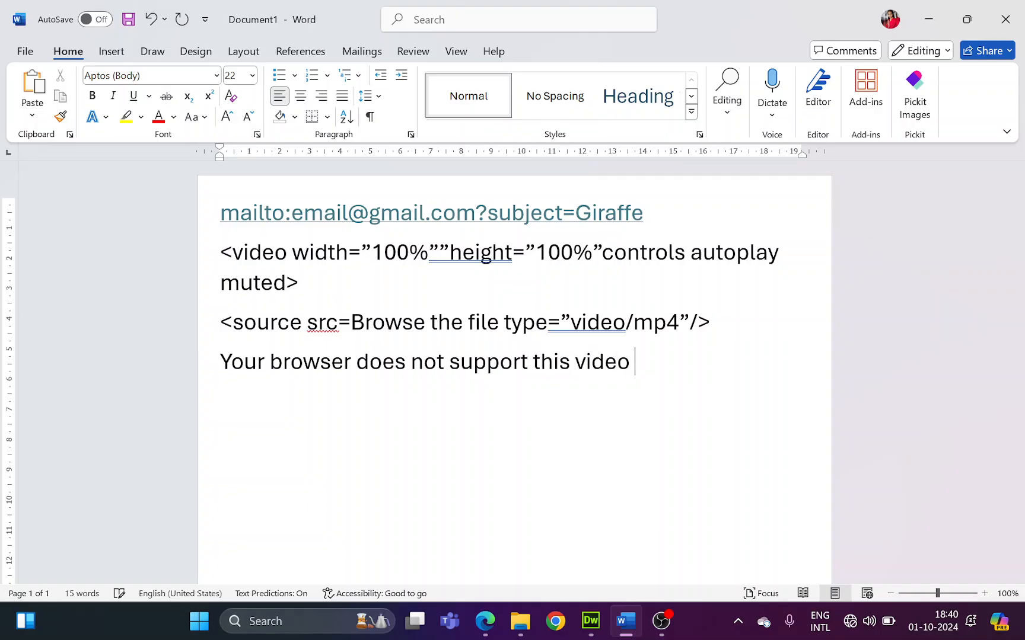
{"action": "type", "text": " format"}
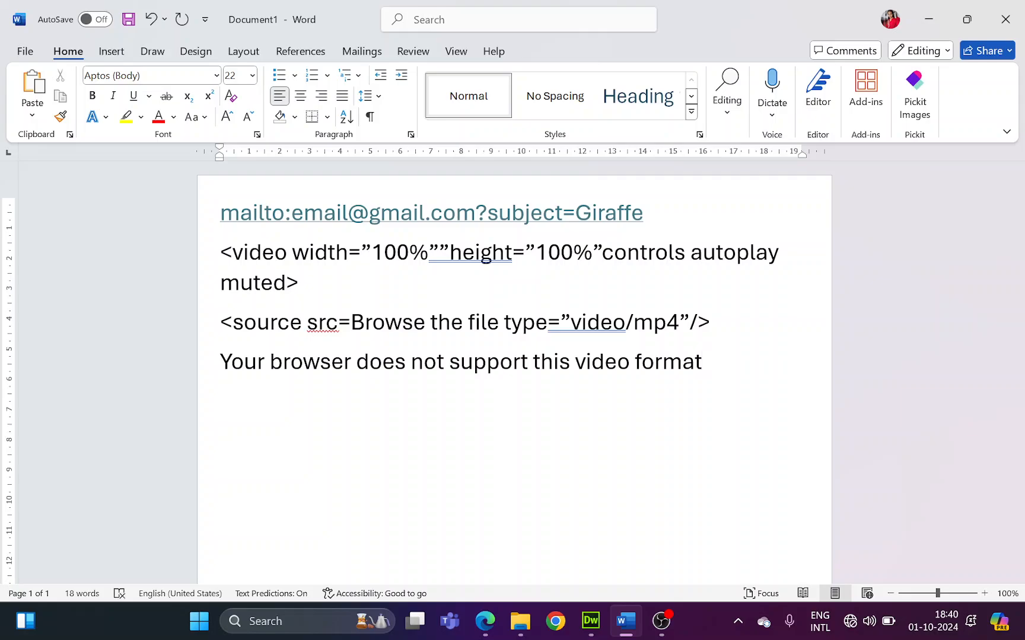
{"action": "key", "text": "Return"}
{"action": "type", "text": "</video>"}
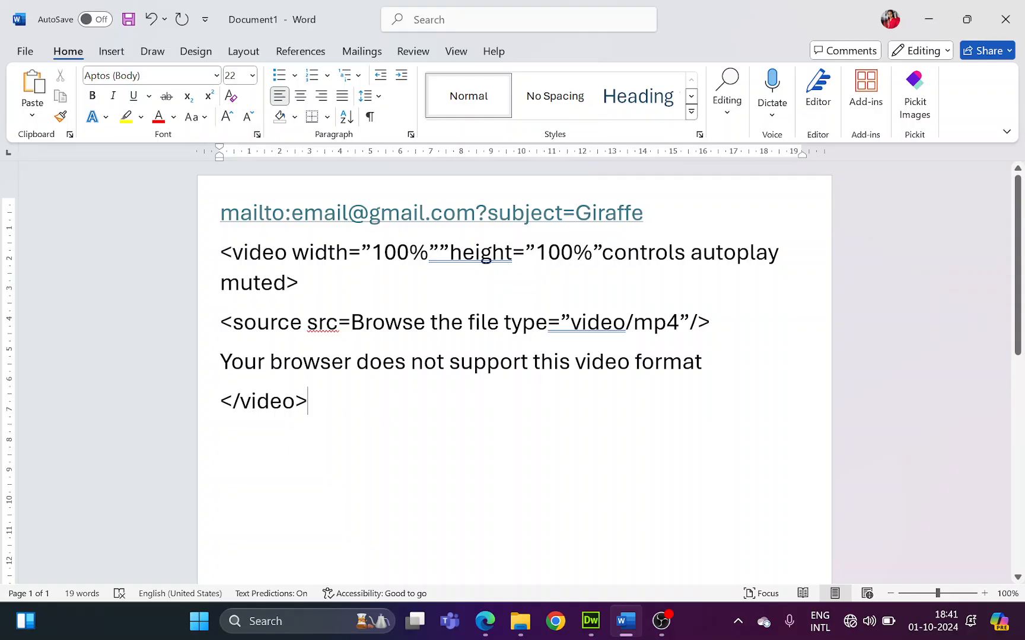
Step: Highlight the width and height attributes of the video tag in yellow and the word controls in bright green
{"action": "left_click_drag", "start_coordinate": [291, 252], "coordinate": [602, 252]}
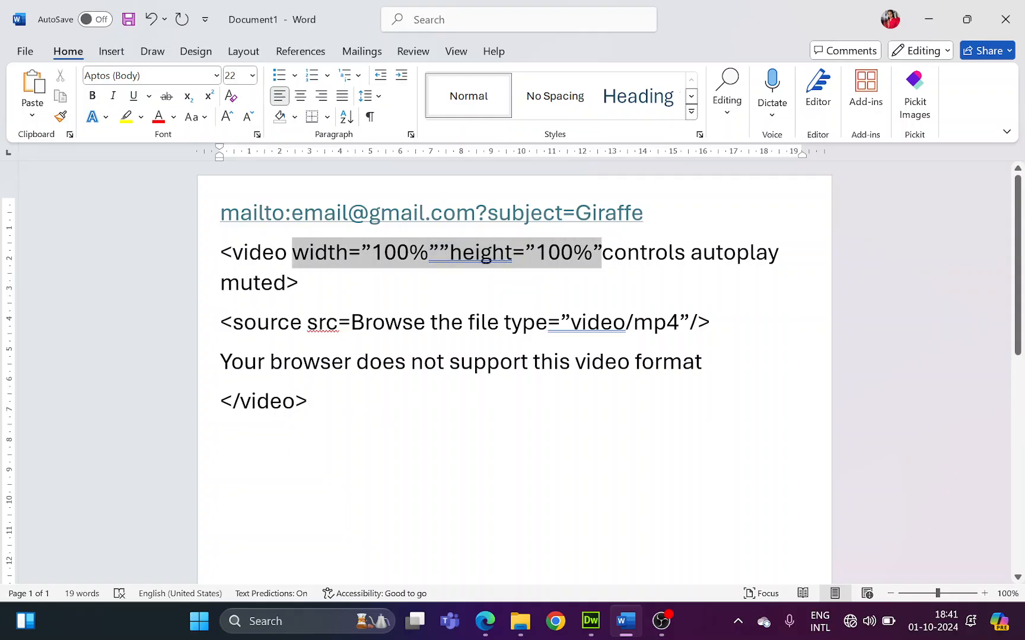
{"action": "left_click", "coordinate": [126, 117]}
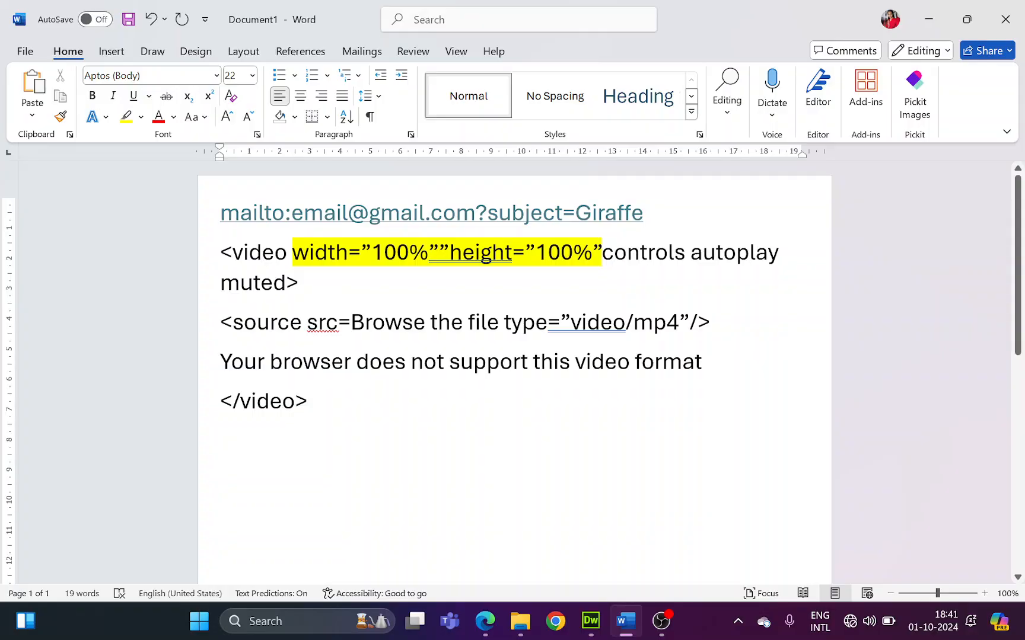
{"action": "mouse_move", "coordinate": [602, 252]}
{"action": "left_mouse_down"}
{"action": "mouse_move", "coordinate": [611, 252]}
{"action": "mouse_move", "coordinate": [303, 283]}
{"action": "mouse_move", "coordinate": [676, 252]}
{"action": "mouse_move", "coordinate": [612, 238]}
{"action": "left_mouse_up"}
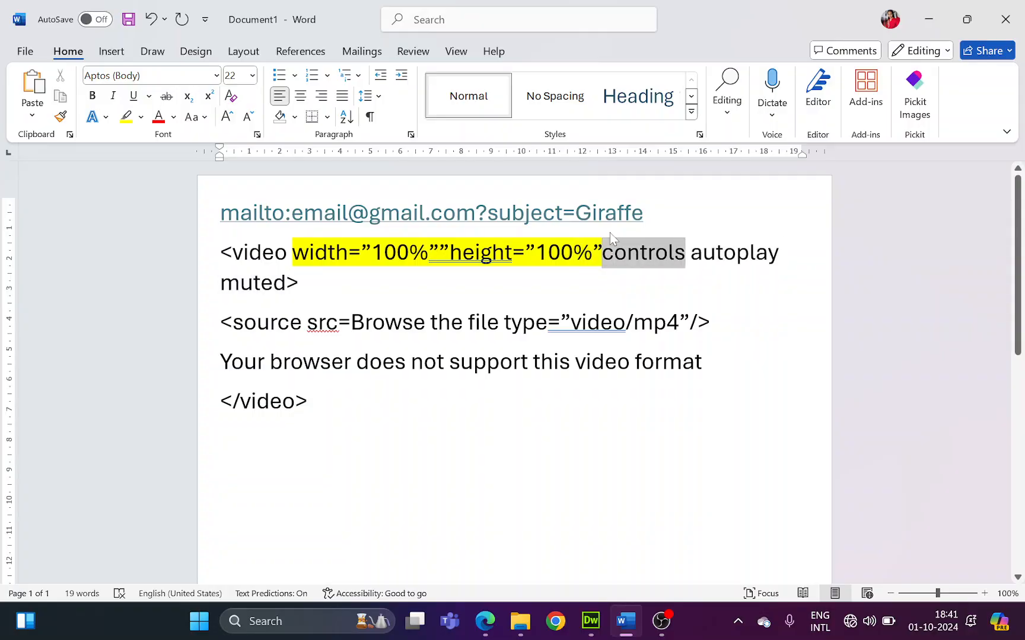
{"action": "left_click", "coordinate": [141, 117]}
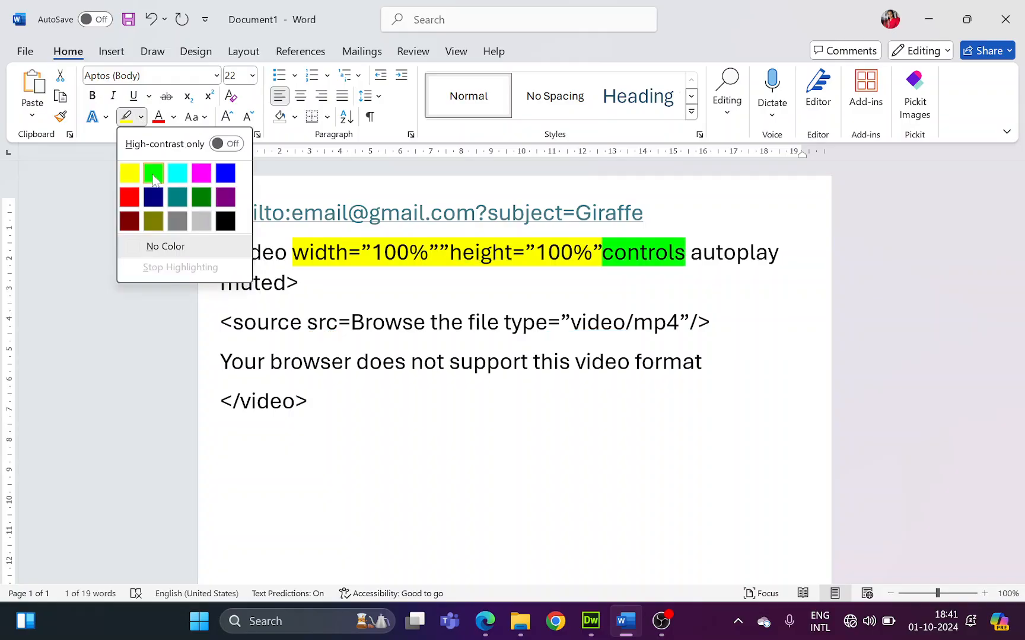
{"action": "left_click", "coordinate": [154, 173]}
Step: In the source line, highlight the word source in yellow and the word type in bright green
{"action": "left_click_drag", "start_coordinate": [233, 322], "coordinate": [301, 322]}
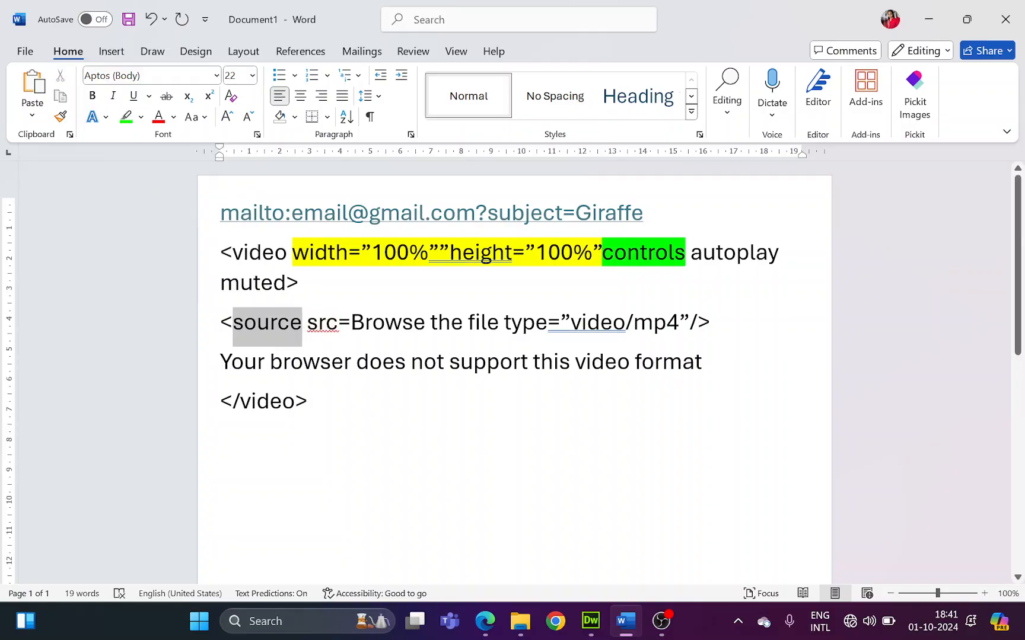
{"action": "left_click", "coordinate": [142, 117]}
{"action": "left_click", "coordinate": [128, 178]}
{"action": "left_click_drag", "start_coordinate": [503, 322], "coordinate": [548, 322]}
{"action": "left_click", "coordinate": [142, 117]}
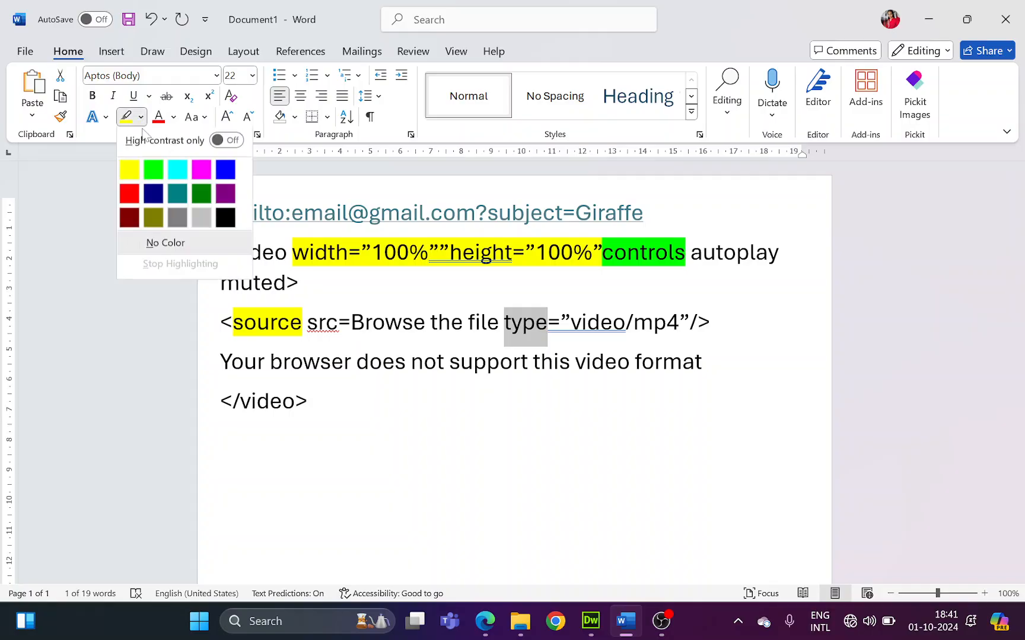
{"action": "left_click", "coordinate": [153, 173]}
Step: Highlight "Your browser does not support" in the fallback line in bright green
{"action": "left_click_drag", "start_coordinate": [220, 362], "coordinate": [533, 363]}
{"action": "left_click", "coordinate": [125, 118]}
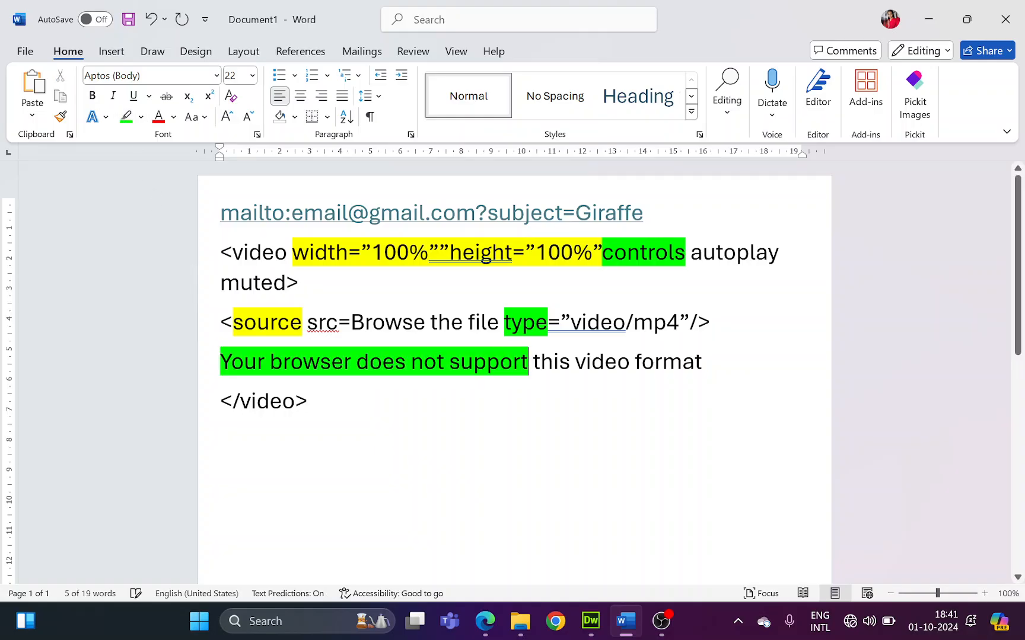
{"action": "left_click_drag", "start_coordinate": [220, 401], "coordinate": [321, 402]}
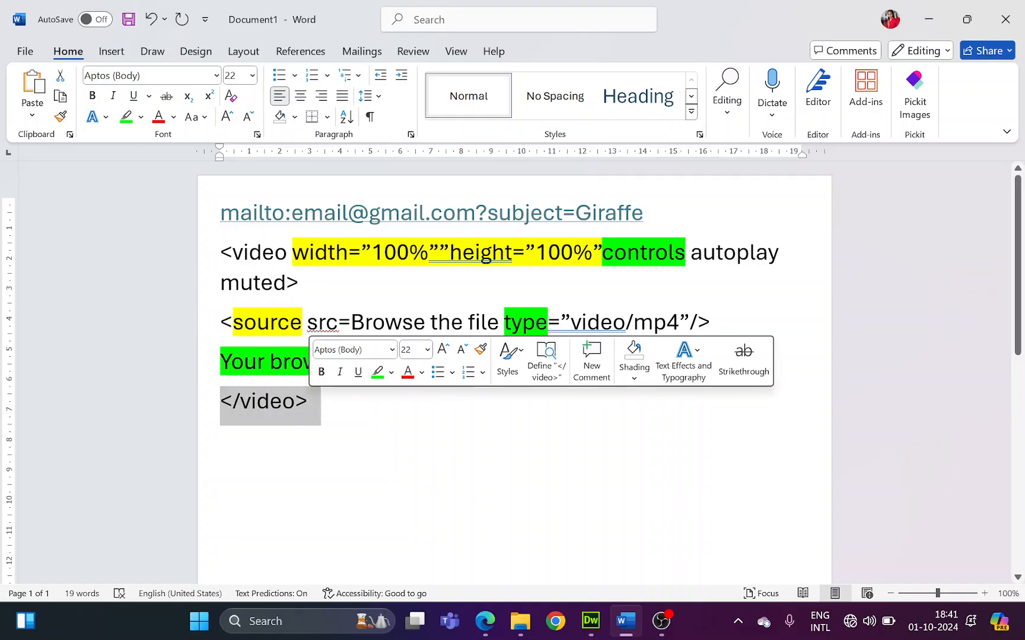
{"action": "left_click", "coordinate": [407, 424]}
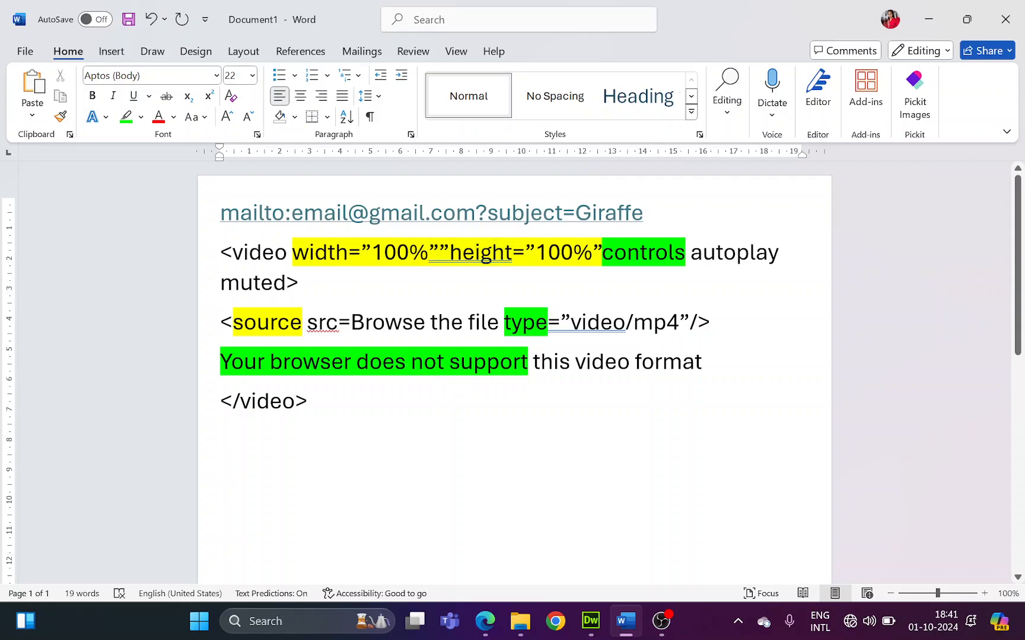
Step: Check the video code in Dreamweaver and compare the opening and closing video tags in the Word notes
{"action": "left_click", "coordinate": [590, 620]}
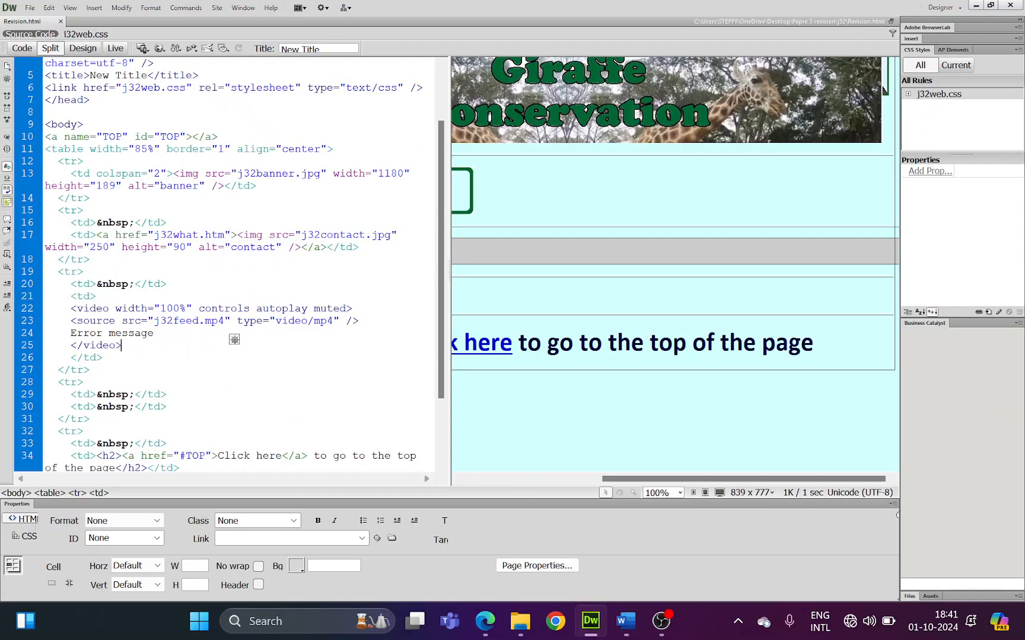
{"action": "key", "text": "alt+Tab"}
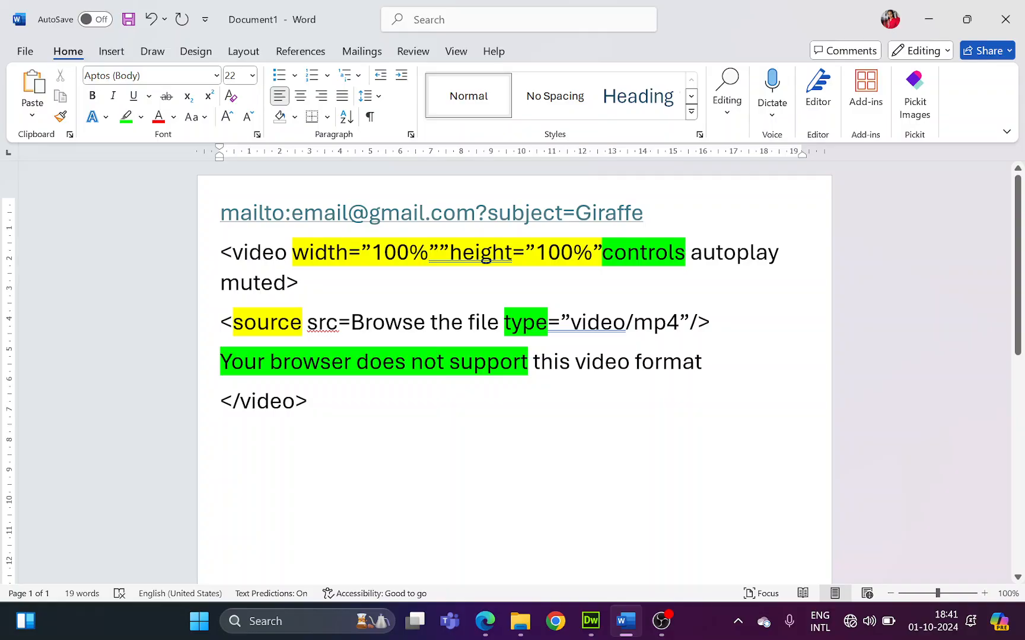
{"action": "left_click_drag", "start_coordinate": [287, 254], "coordinate": [233, 253]}
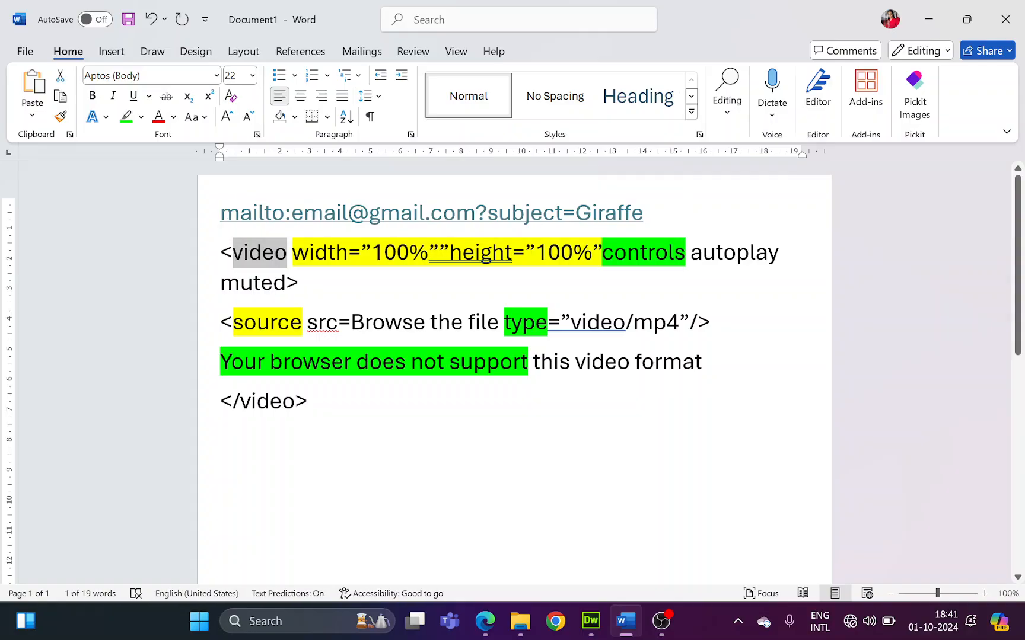
{"action": "left_click_drag", "start_coordinate": [296, 401], "coordinate": [233, 401]}
Step: Switch to Dreamweaver and show Revision.html in Design view
{"action": "key", "text": "alt+Tab"}
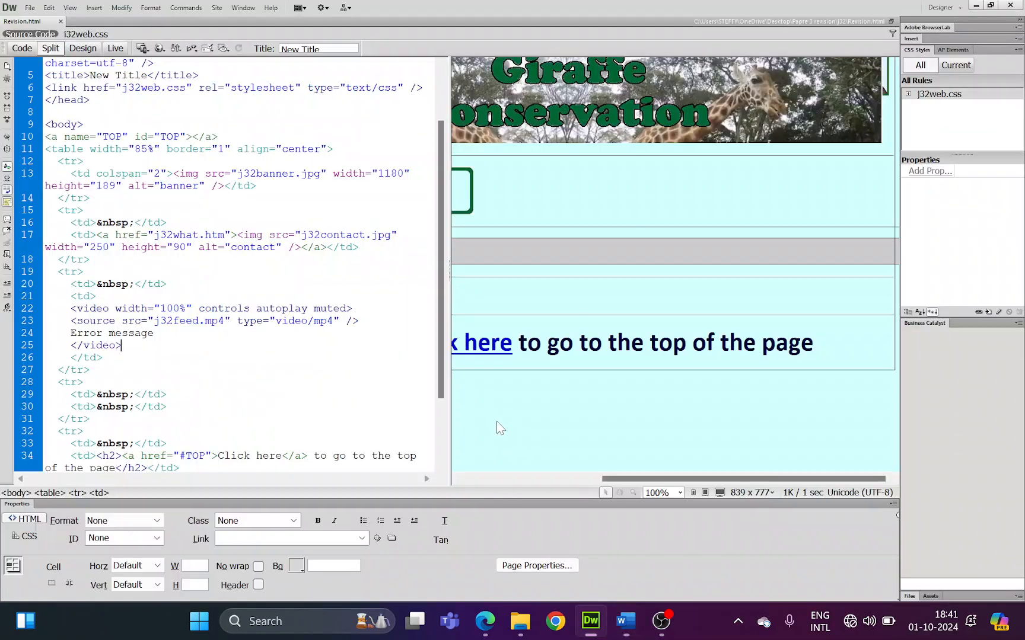
{"action": "left_click", "coordinate": [78, 50]}
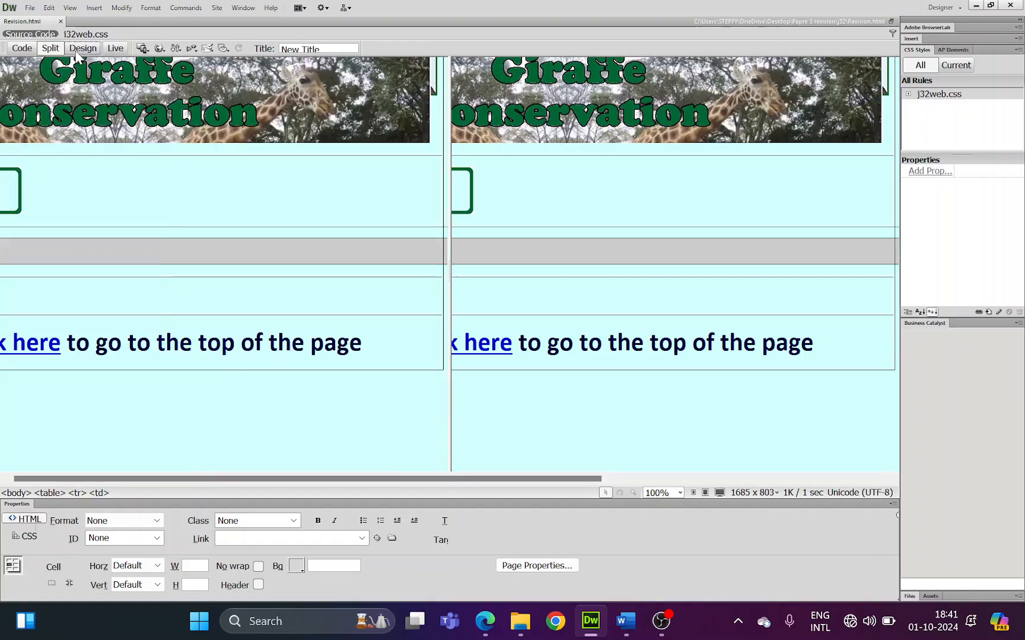
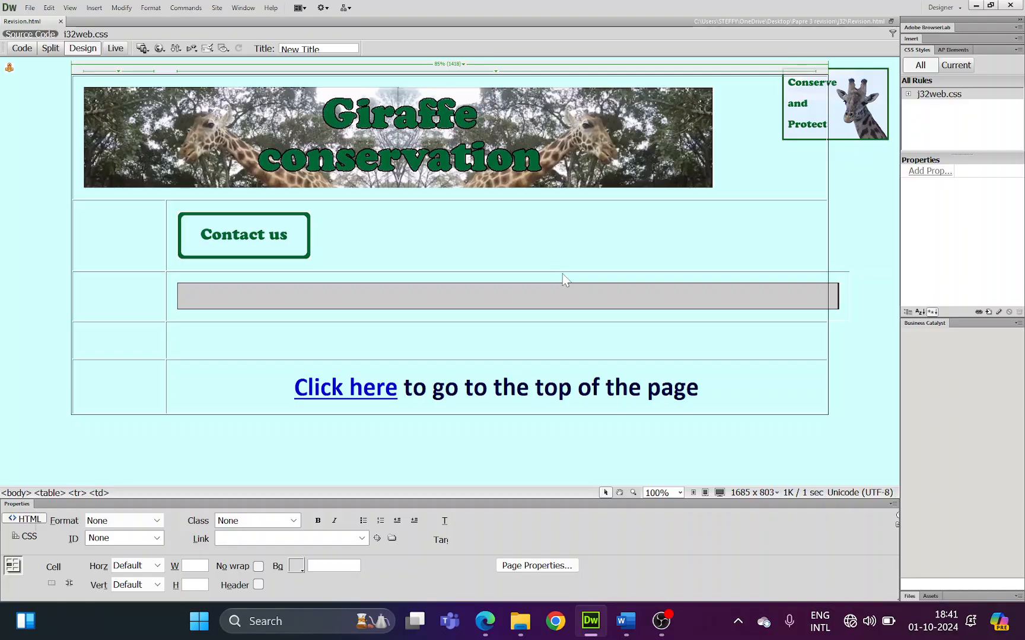
{"action": "key", "text": "Down"}
Step: Switch to the Word notes and, leaving a blank line below the closing video tag, add the line "2 types"
{"action": "left_click", "coordinate": [626, 621]}
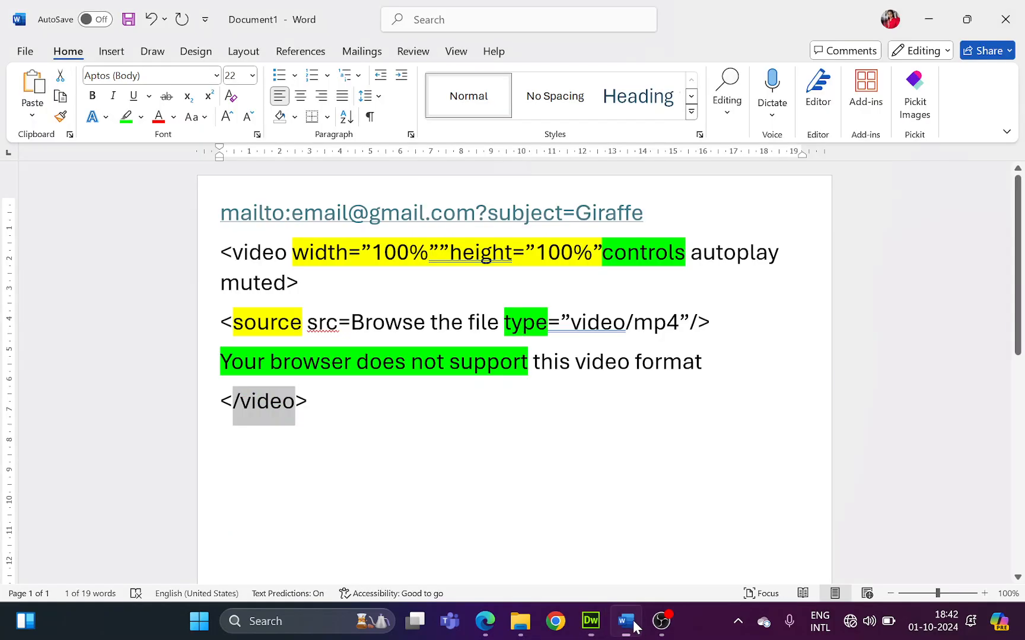
{"action": "scroll", "coordinate": [313, 379], "scroll_direction": "down", "scroll_amount": 3}
{"action": "left_click", "coordinate": [330, 325]}
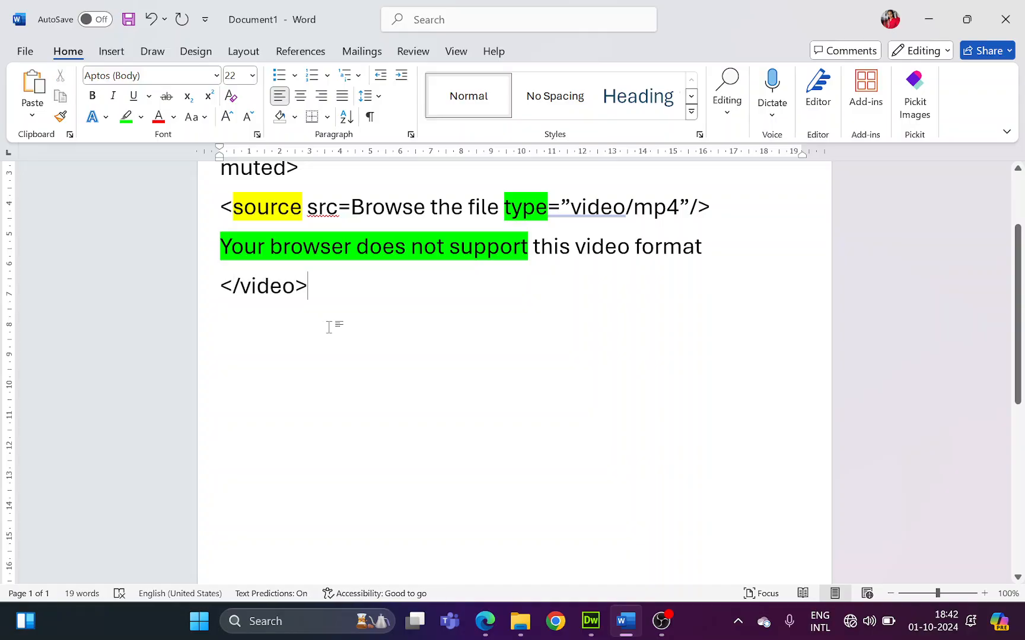
{"action": "key", "text": "Return"}
{"action": "key", "text": "Return"}
{"action": "type", "text": "2 tyo"}
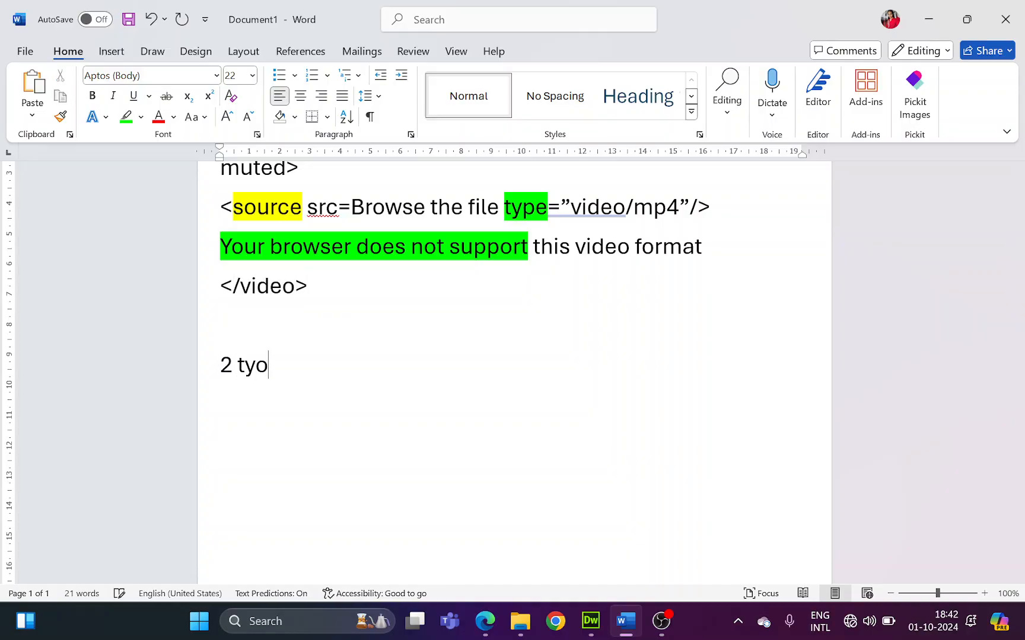
{"action": "key", "text": "BackSpace"}
{"action": "type", "text": "pes"}
Step: Below "2 types", add the lines "Ordered list" and "Unordered list"
{"action": "key", "text": "Return"}
{"action": "type", "text": "Or"}
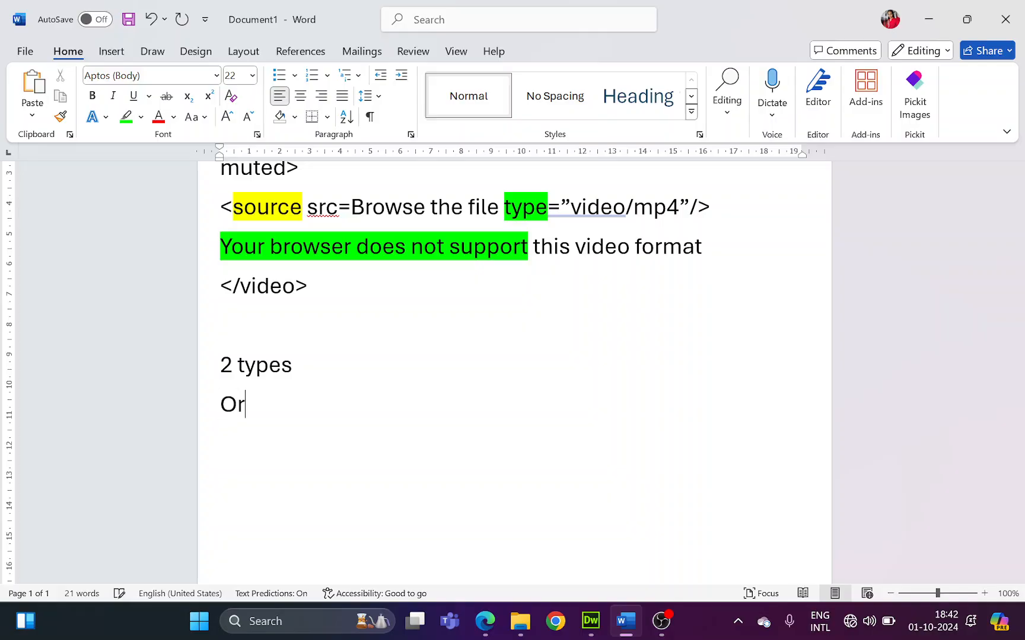
{"action": "type", "text": "dered list"}
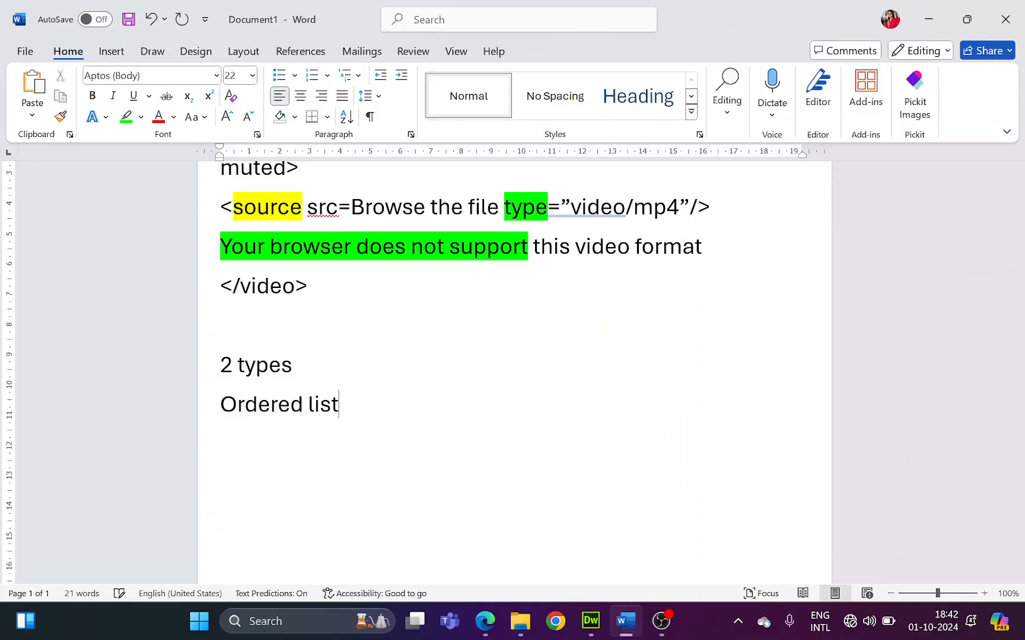
{"action": "key", "text": "Return"}
{"action": "type", "text": "Unorderd"}
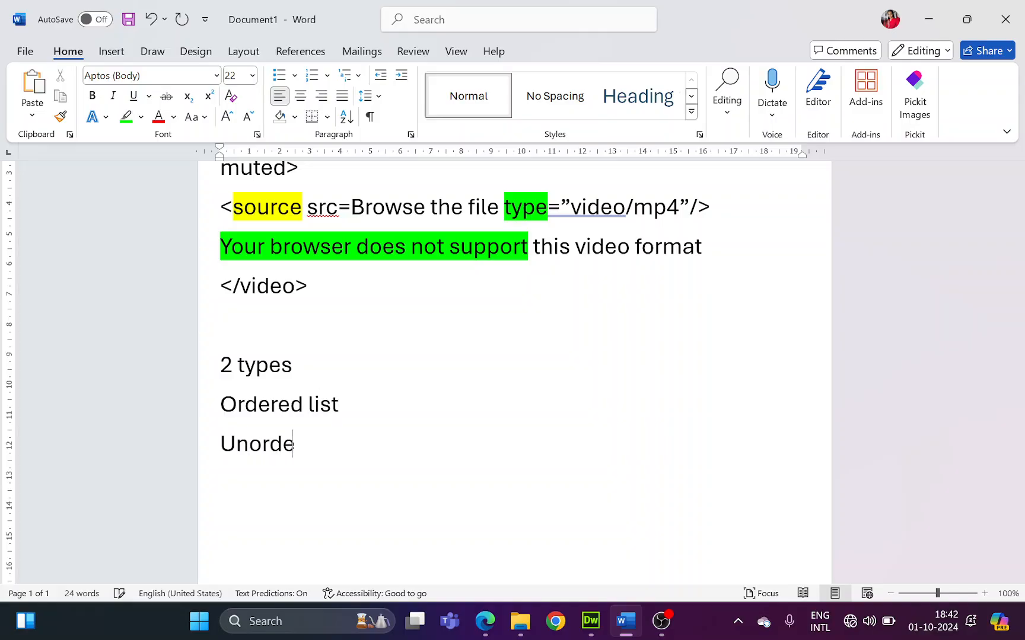
{"action": "key", "text": "BackSpace"}
{"action": "key", "text": "BackSpace"}
{"action": "key", "text": "BackSpace"}
{"action": "type", "text": "red list"}
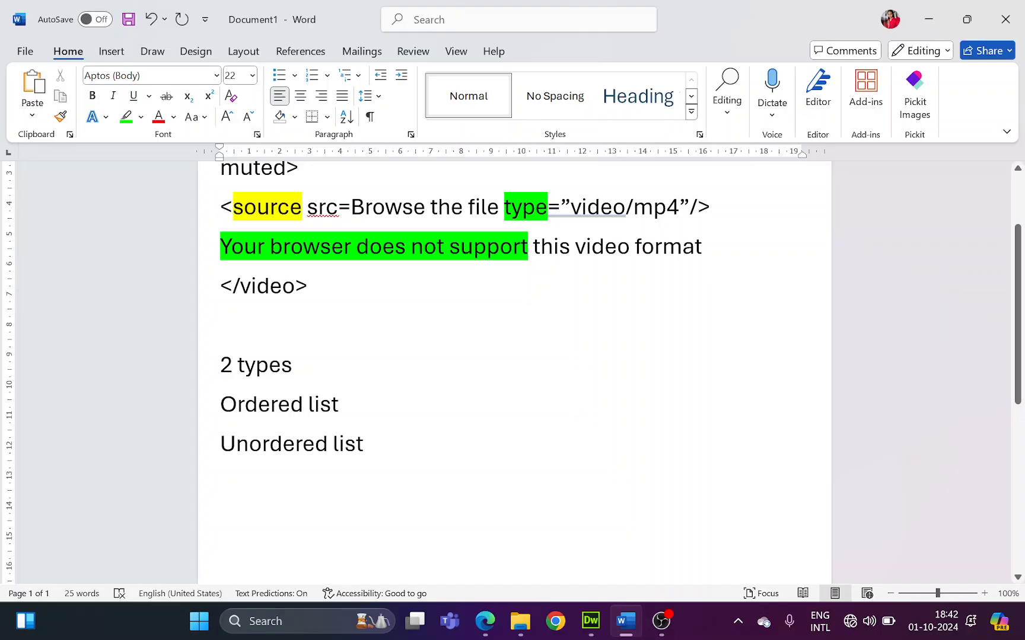
Step: Append "numbers" to the Ordered list line and "bullets" to the Unordered list line
{"action": "type", "text": "num"}
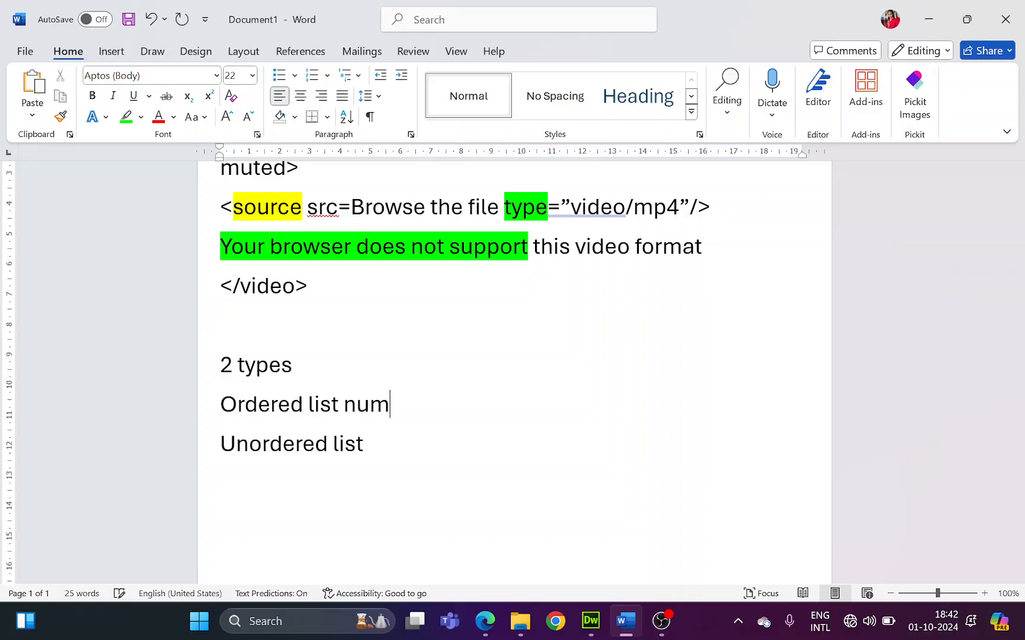
{"action": "type", "text": "bers"}
{"action": "left_click", "coordinate": [365, 445]}
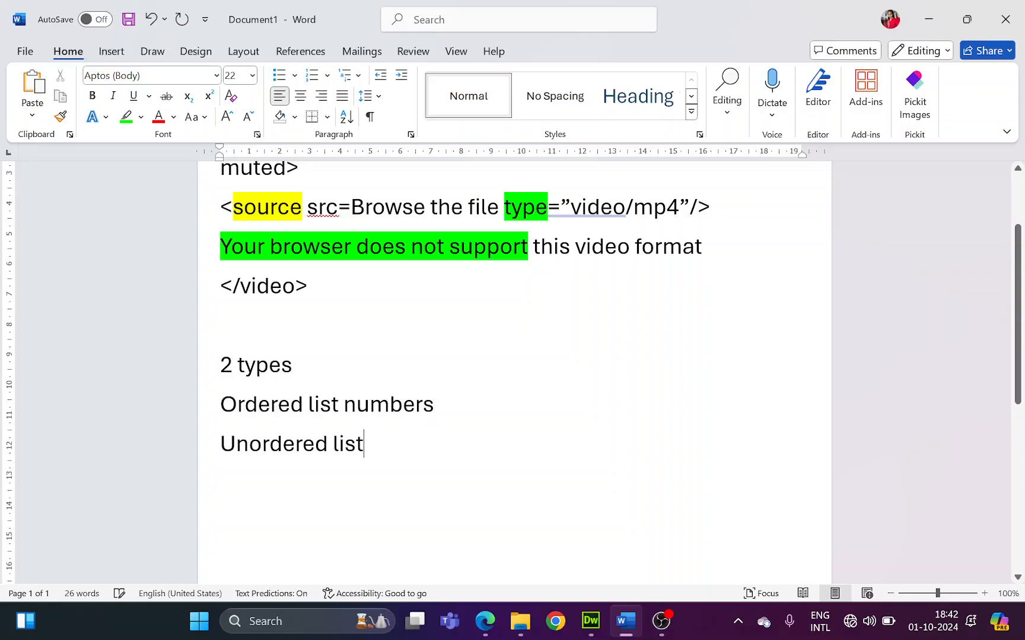
{"action": "type", "text": "bullets"}
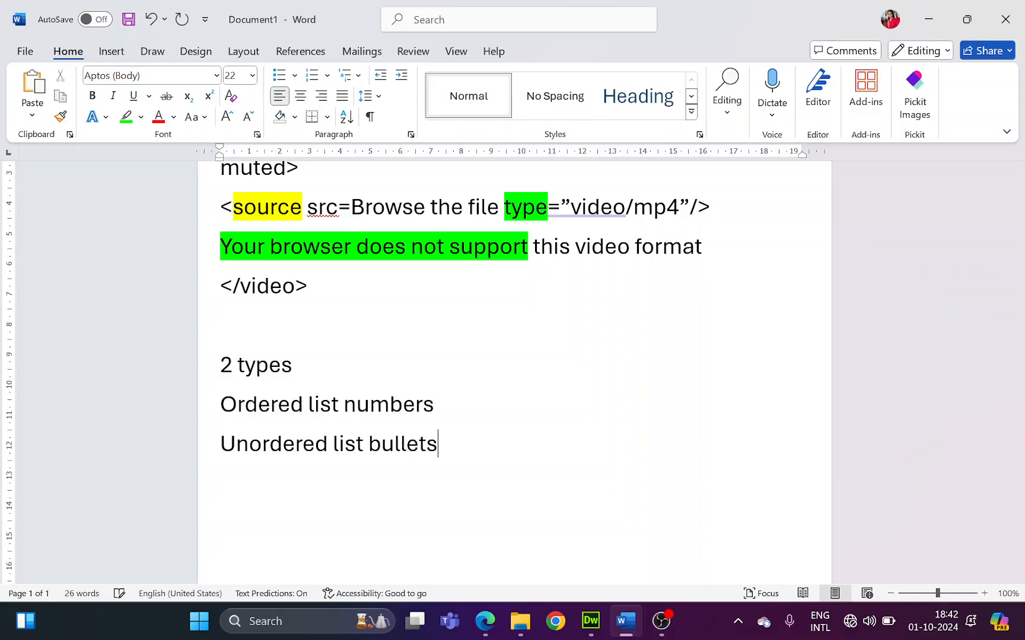
Step: Start the ordered list example with an <ol> tag on a new line below the Unordered list line
{"action": "key", "text": "Return"}
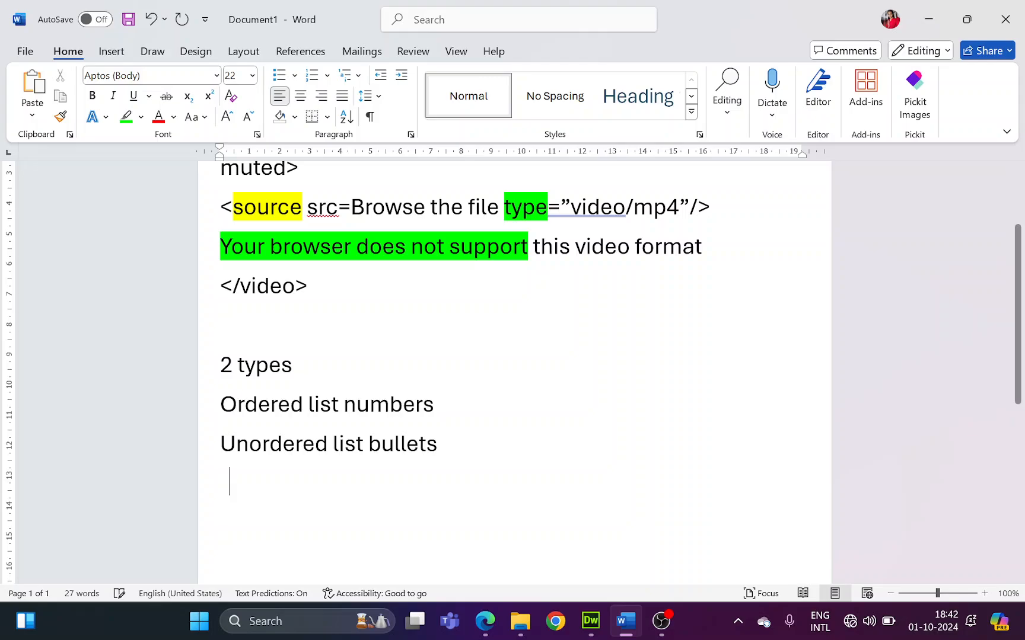
{"action": "scroll", "coordinate": [474, 429], "scroll_direction": "down", "scroll_amount": 3}
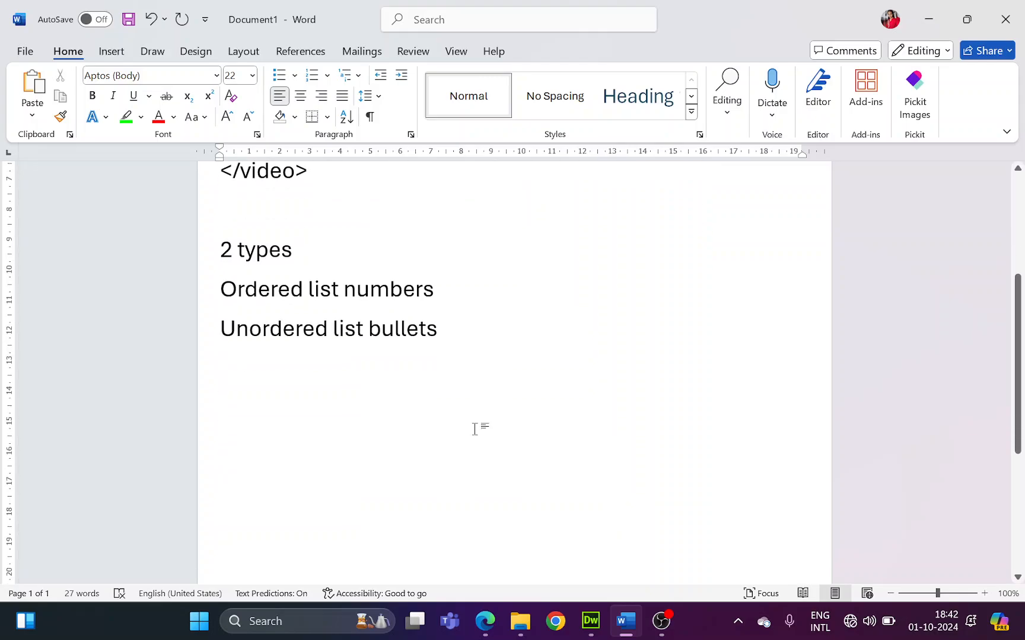
{"action": "type", "text": "<"}
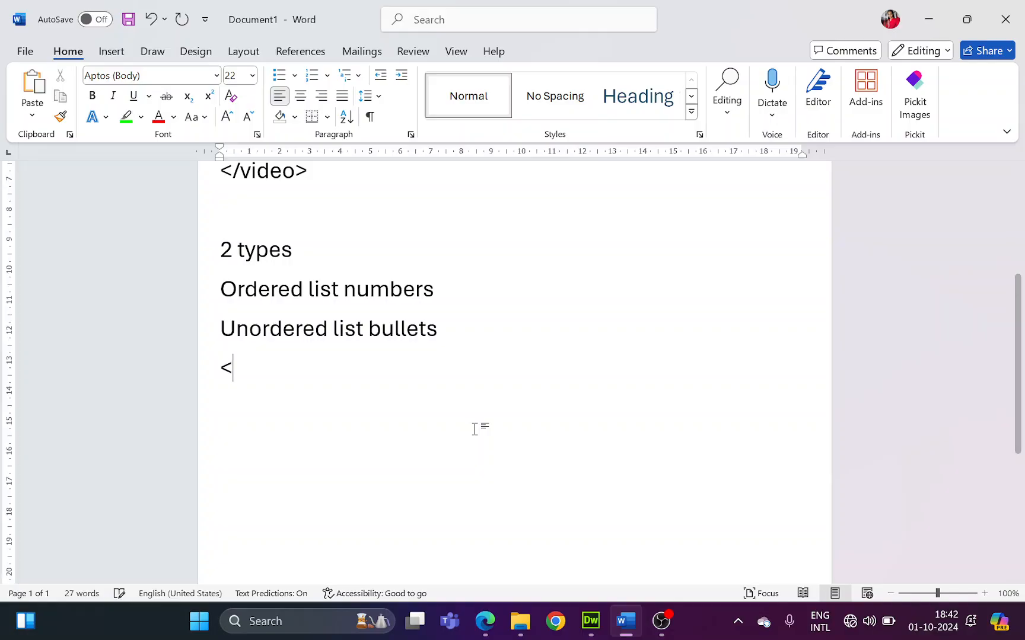
{"action": "type", "text": "ol>"}
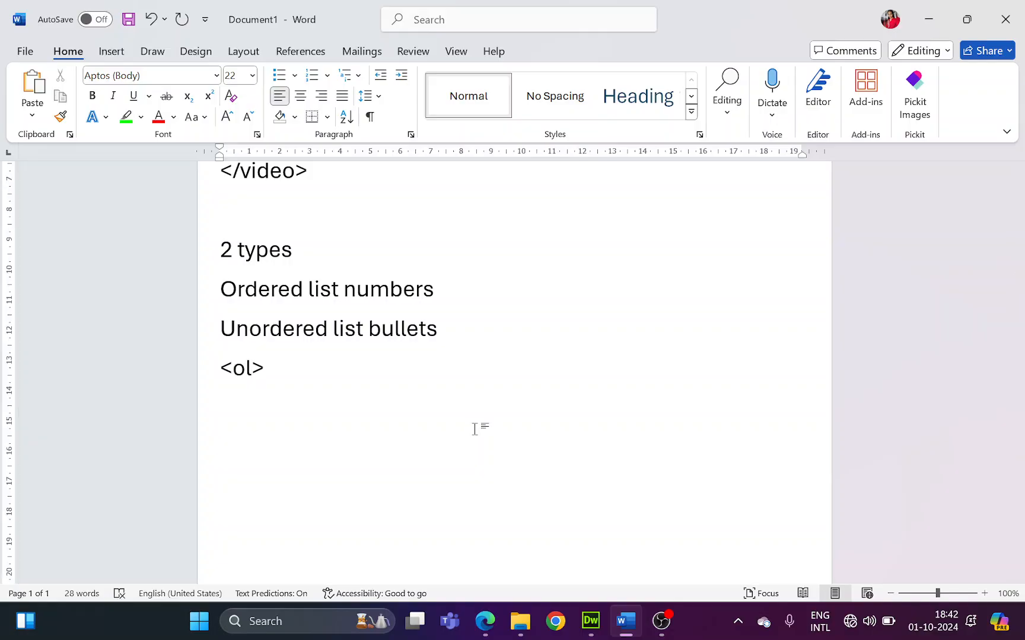
Step: Add the indented first list item <li>MS Word</li> under the <ol> tag
{"action": "key", "text": "Return"}
{"action": "key", "text": "Tab"}
{"action": "type", "text": "<"}
{"action": "type", "text": "li>MS"}
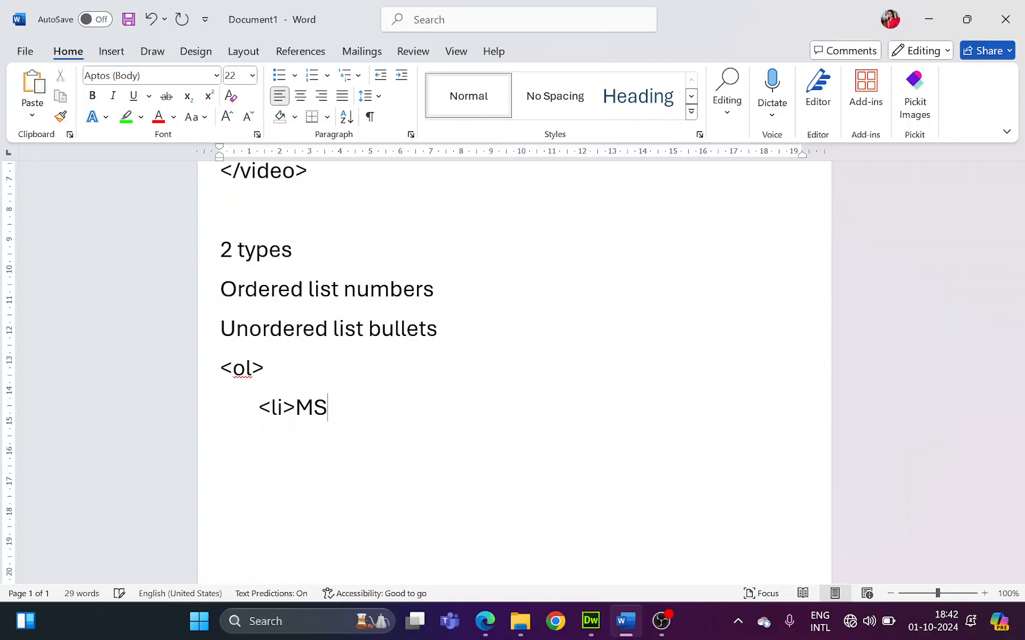
{"action": "type", "text": " Word</"}
{"action": "type", "text": "li>"}
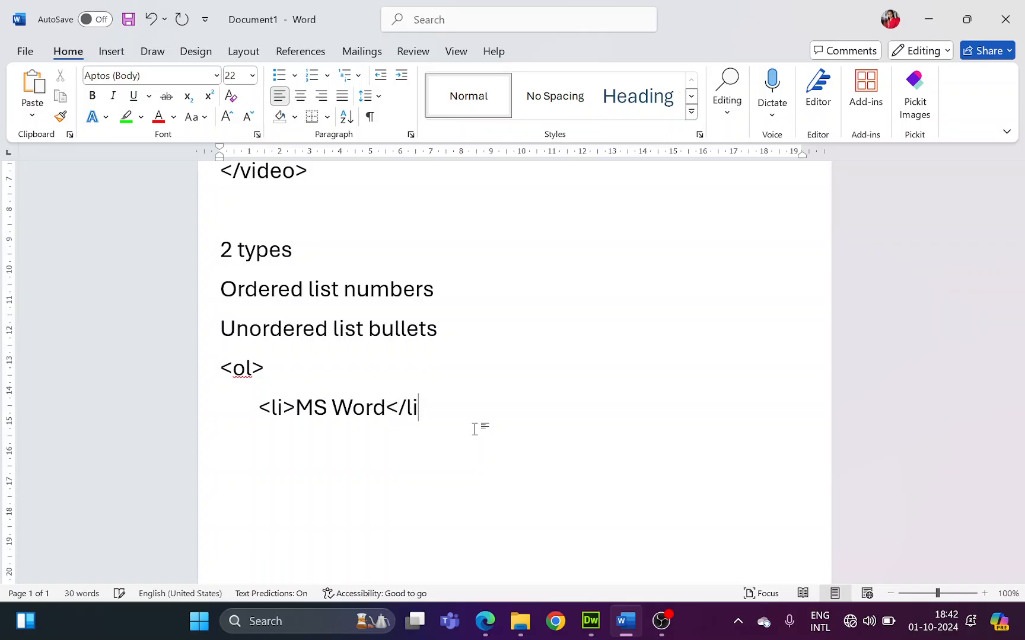
Step: Add the second list item <li>MS Excel</li> below the MS Word item
{"action": "key", "text": "Return"}
{"action": "type", "text": "<li>MS "}
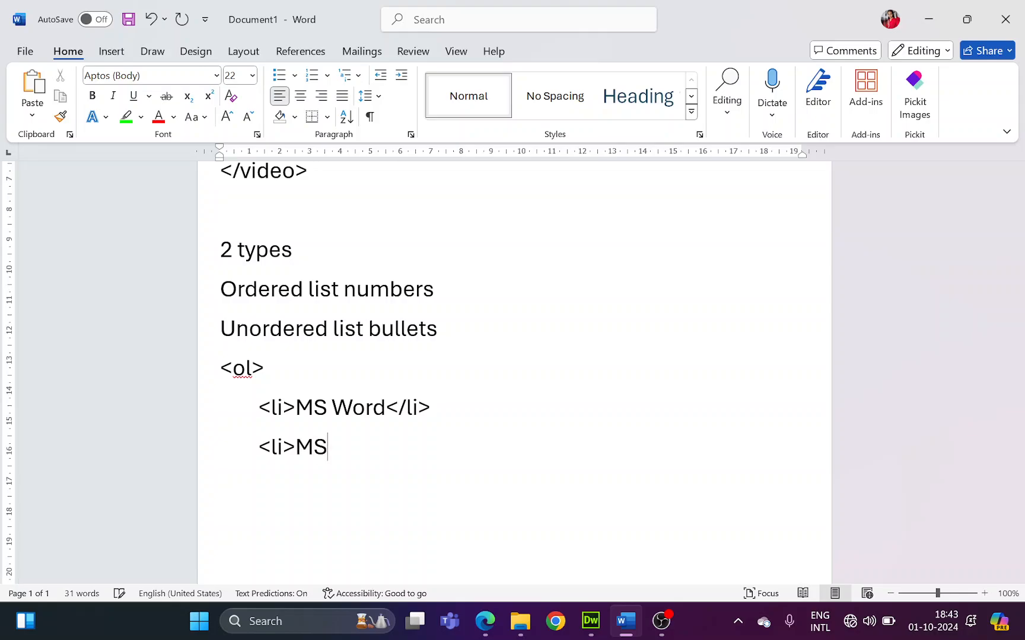
{"action": "type", "text": "Excel"}
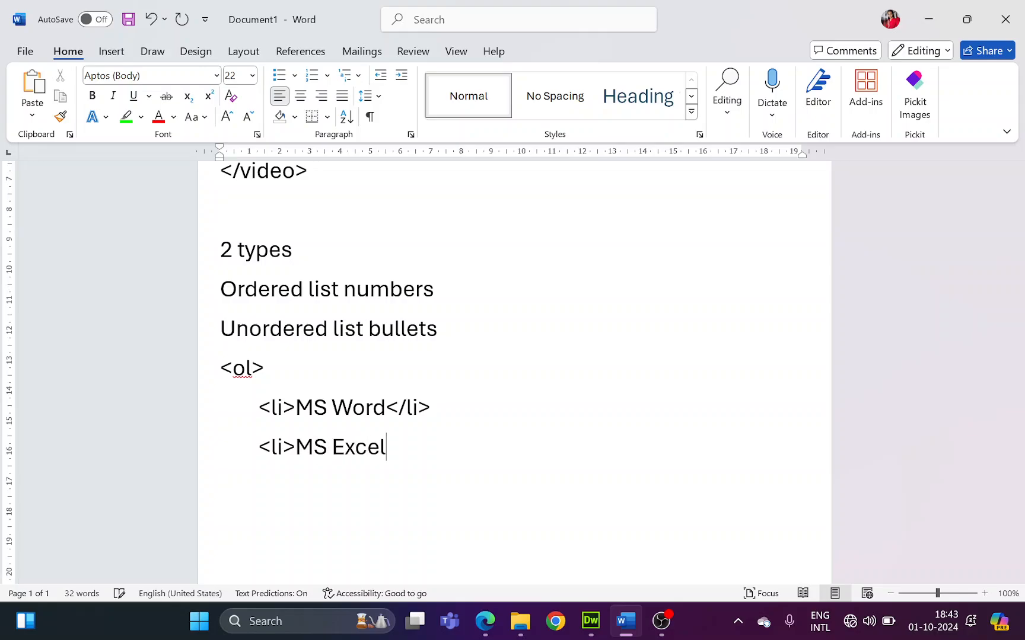
{"action": "type", "text": "</li>"}
Step: Begin the third indented list item with <li>MS Access below the MS Excel item
{"action": "key", "text": "Return"}
{"action": "key", "text": "Tab"}
{"action": "type", "text": "<li>"}
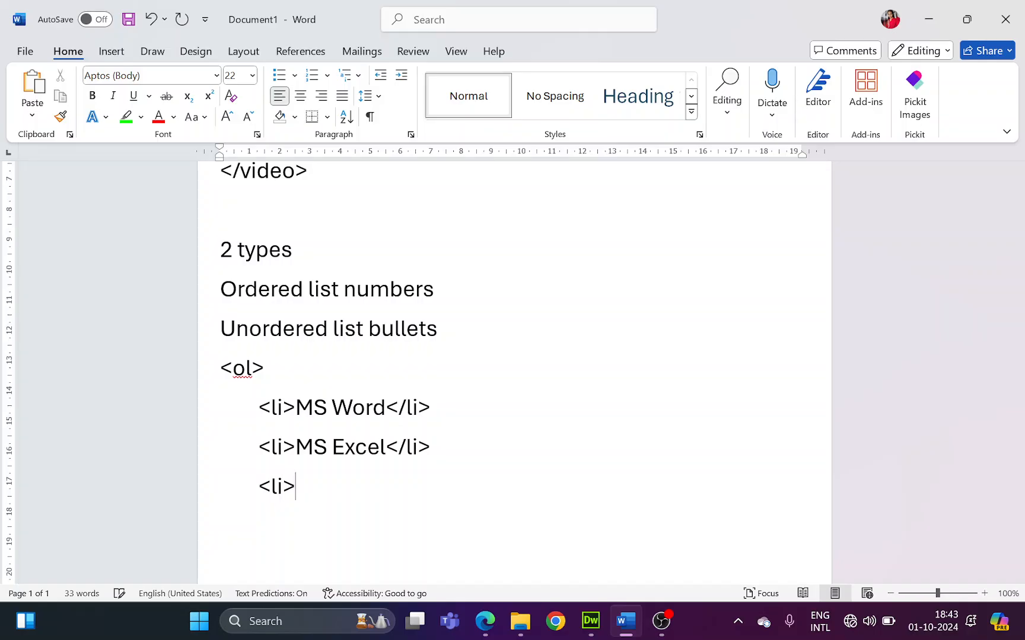
{"action": "type", "text": "MS Access"}
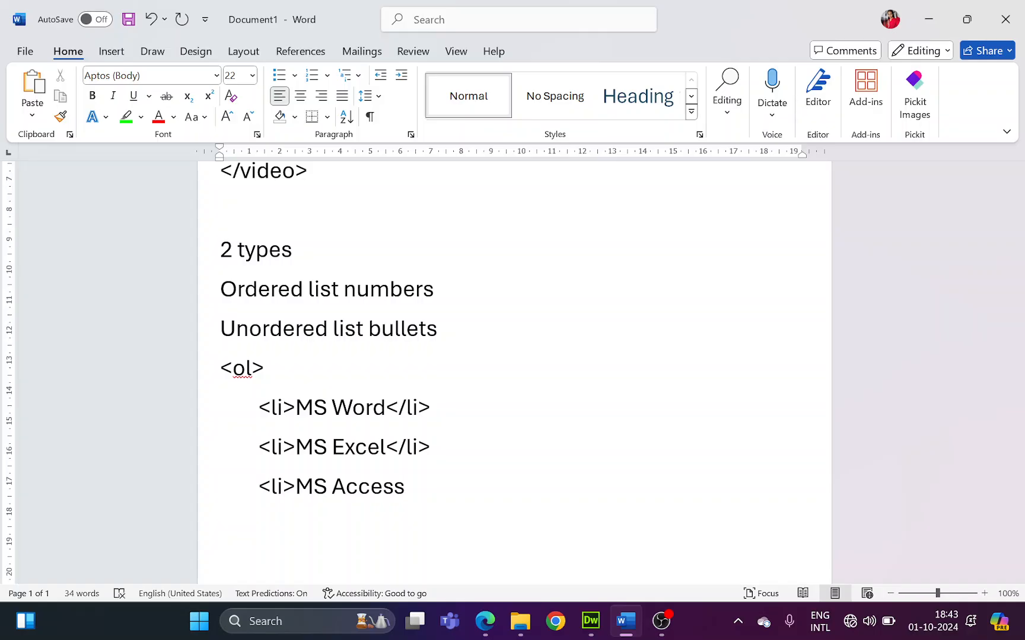
Step: Complete the ordered list code by closing the MS Access item with </li> and adding </ol> on a new line
{"action": "type", "text": "</li>"}
{"action": "key", "text": "Return"}
{"action": "type", "text": "<"}
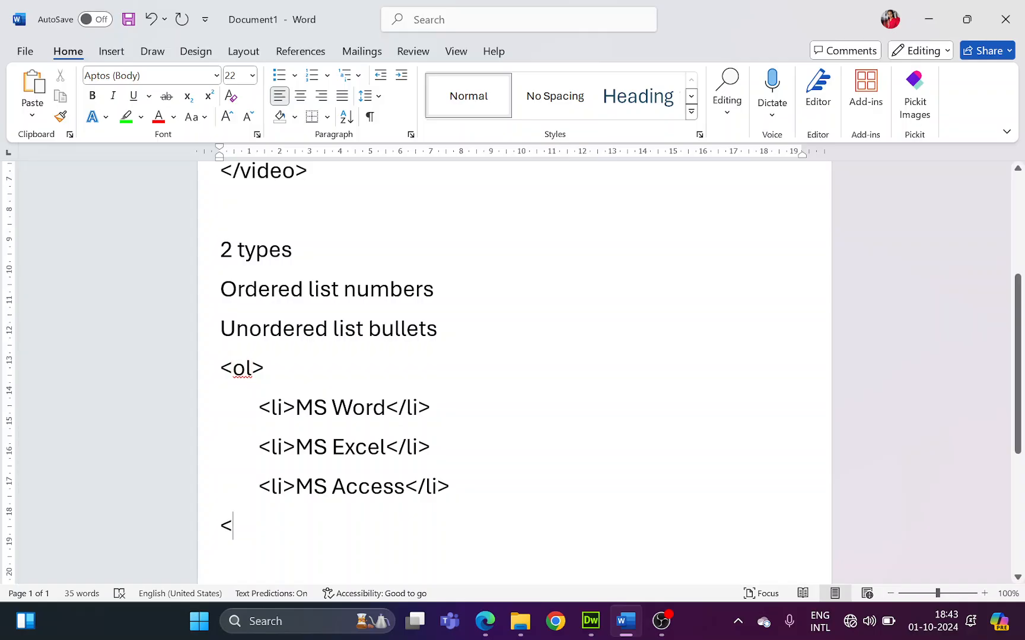
{"action": "type", "text": "/ol"}
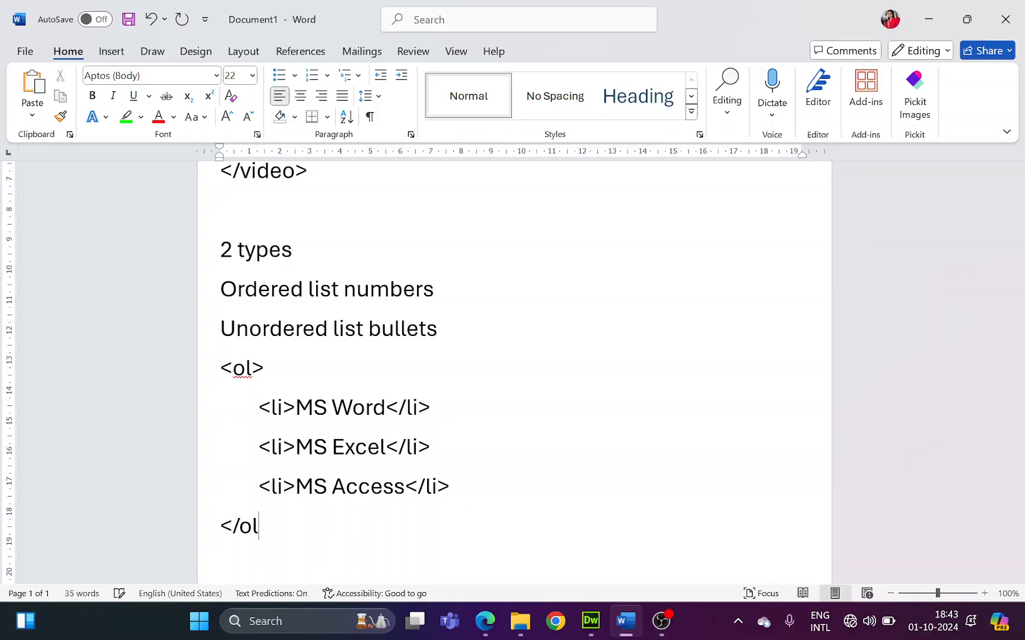
{"action": "type", "text": ">"}
Step: Add a numbered list below </ol> with the items MS Word, MS Excel and MS Access, and end the list
{"action": "scroll", "coordinate": [302, 502], "scroll_direction": "down", "scroll_amount": 1}
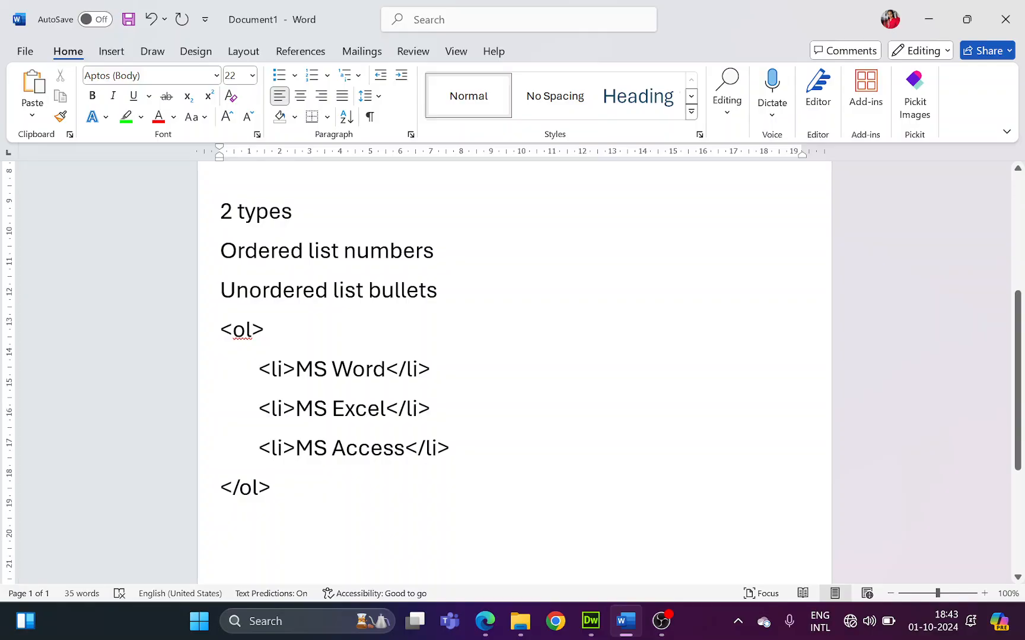
{"action": "scroll", "coordinate": [332, 483], "scroll_direction": "down", "scroll_amount": 2}
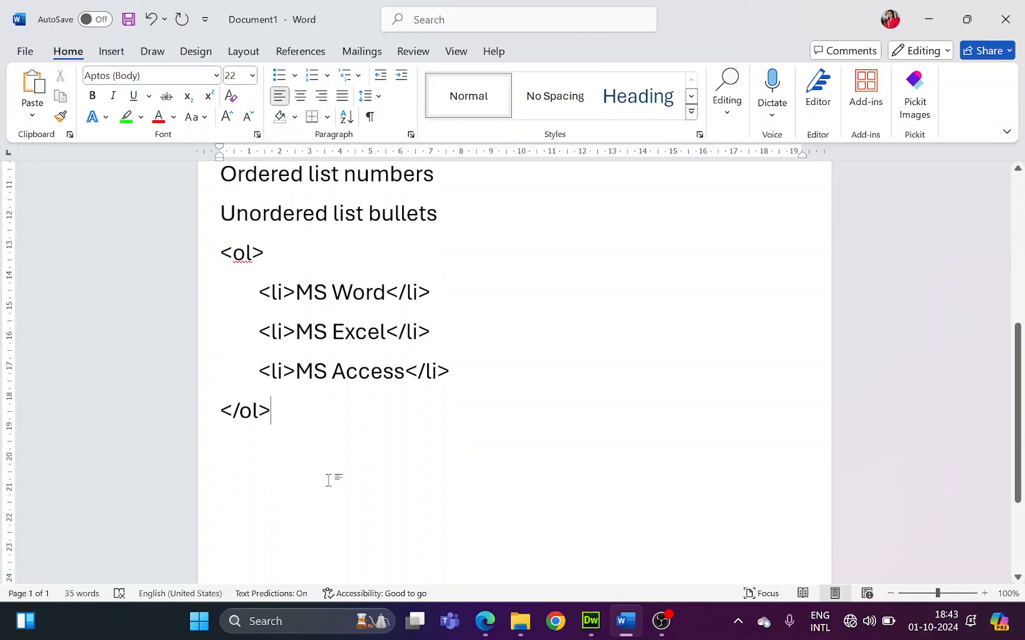
{"action": "key", "text": "Return"}
{"action": "type", "text": "1. M"}
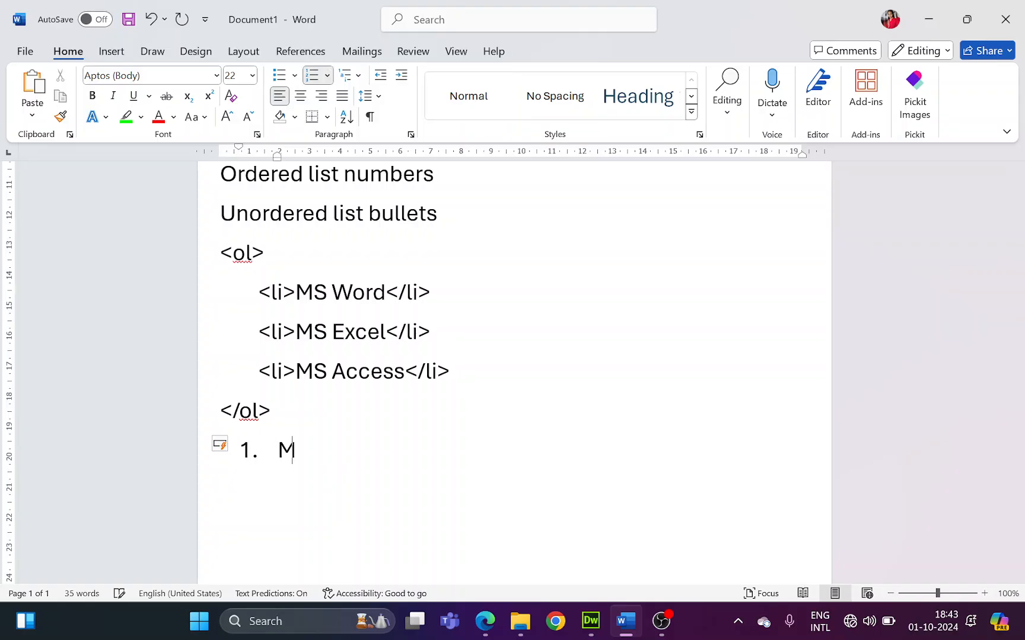
{"action": "type", "text": "S Word"}
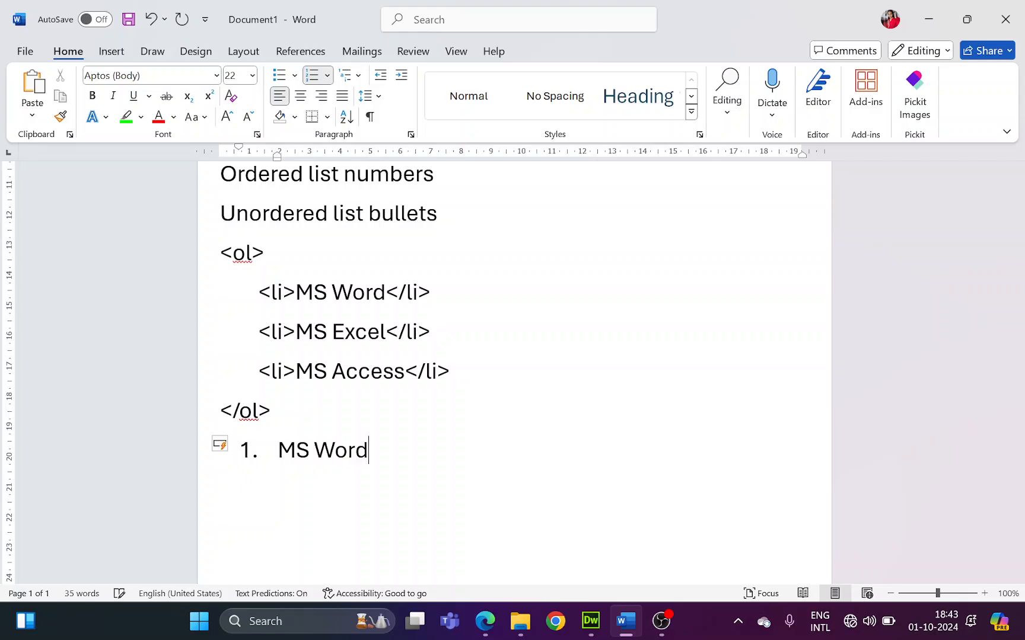
{"action": "key", "text": "Return"}
{"action": "type", "text": "MS Excel"}
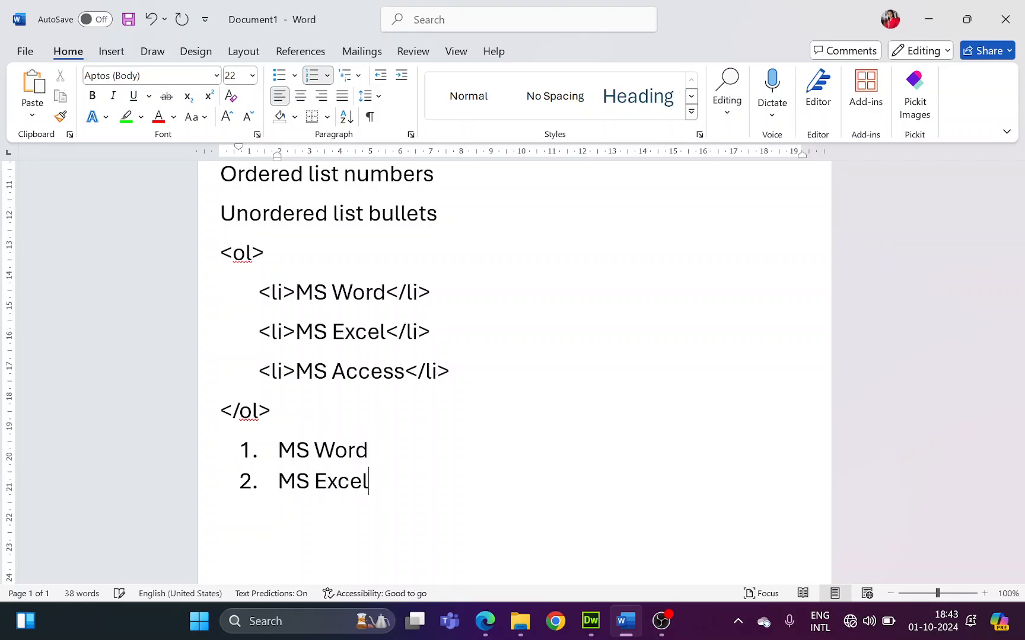
{"action": "key", "text": "Return"}
{"action": "type", "text": "MS Access"}
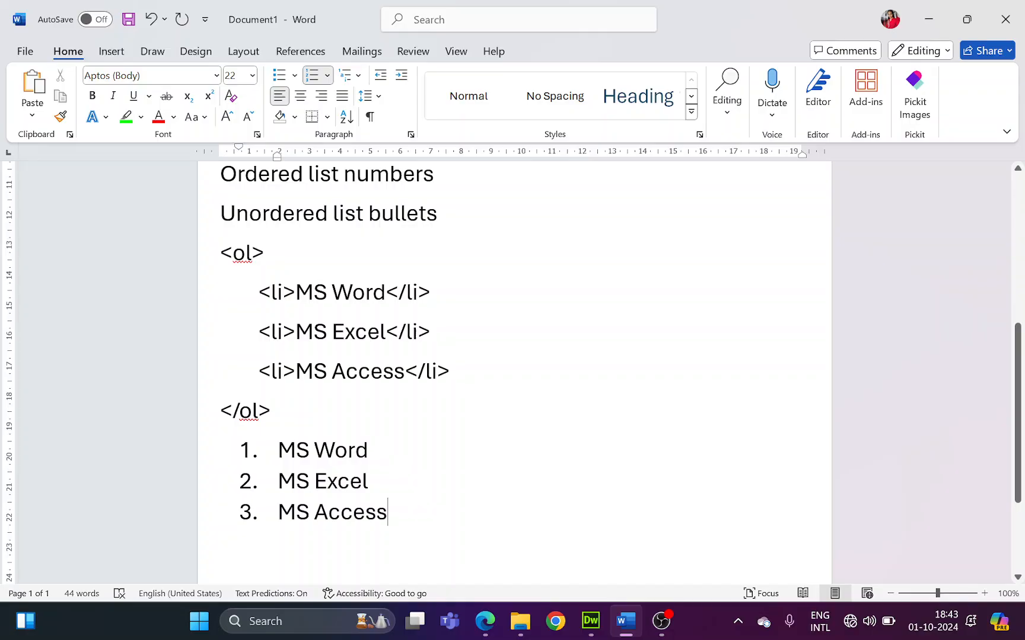
{"action": "scroll", "coordinate": [328, 469], "scroll_direction": "down", "scroll_amount": 3}
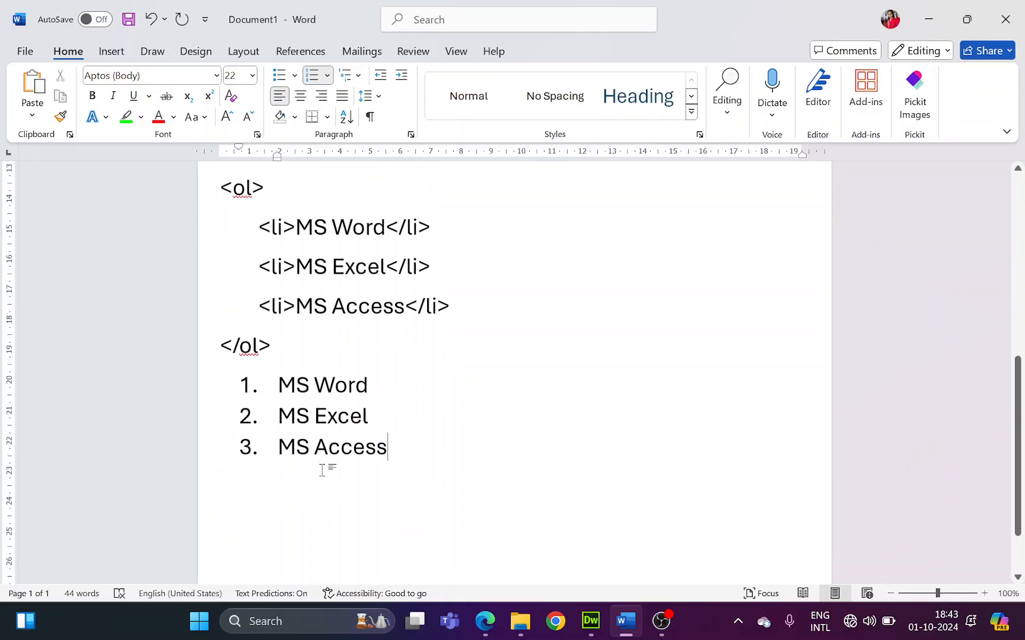
{"action": "key", "text": "Return"}
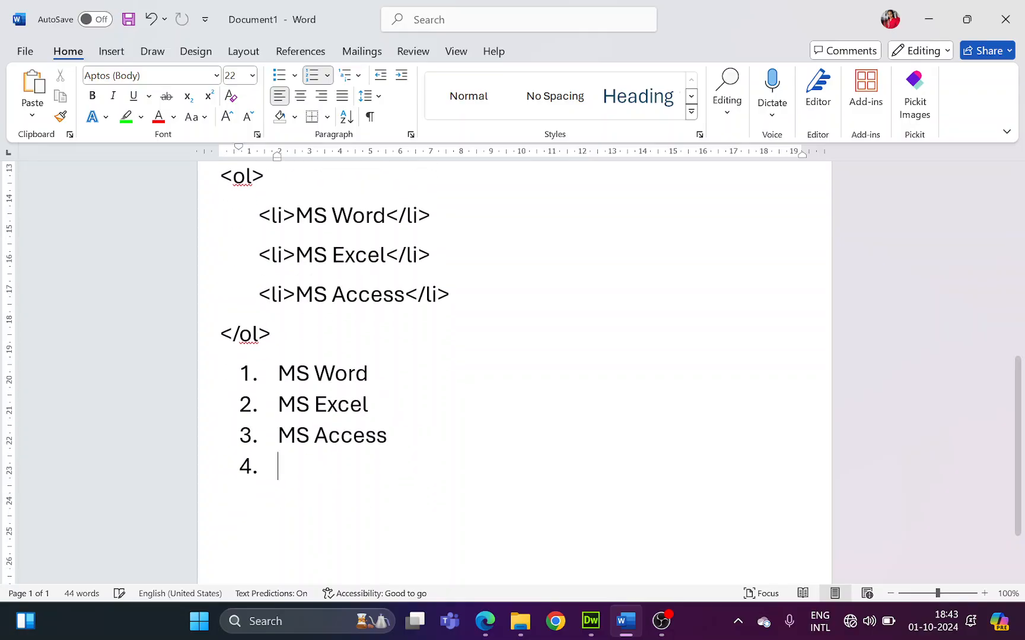
{"action": "key", "text": "Return"}
Step: Leave a blank line after the numbered list and enter the opening <ul> tag on its own line
{"action": "scroll", "coordinate": [351, 398], "scroll_direction": "down", "scroll_amount": 3}
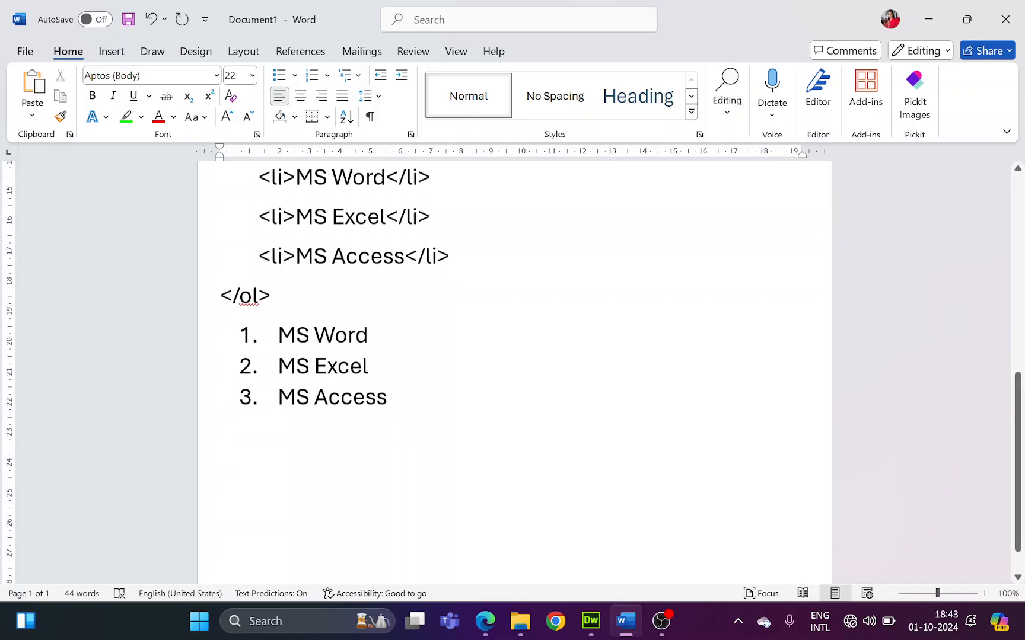
{"action": "scroll", "coordinate": [393, 432], "scroll_direction": "up", "scroll_amount": 2}
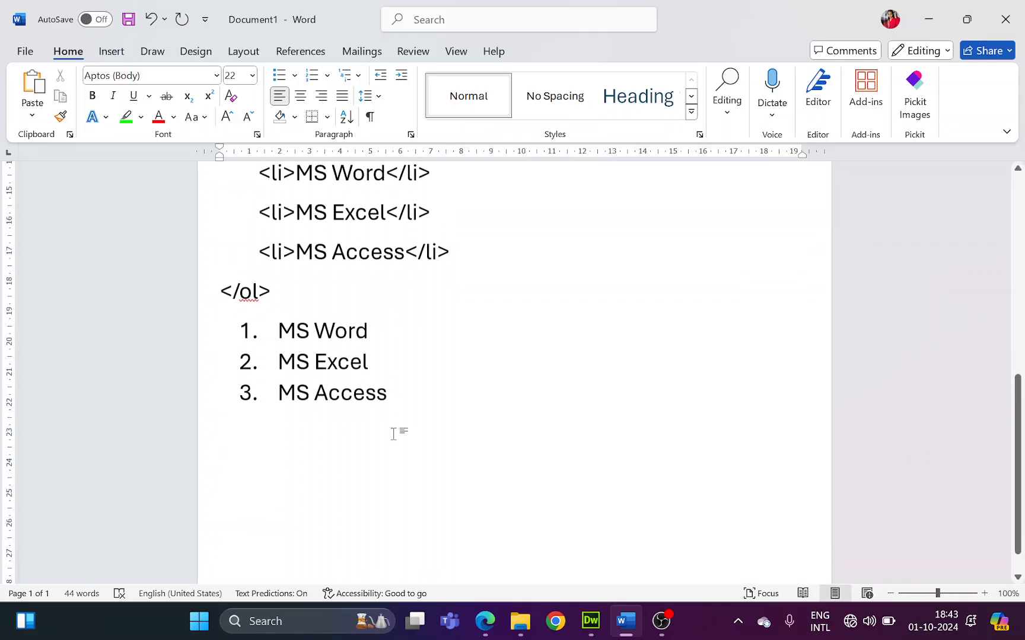
{"action": "key", "text": "Return"}
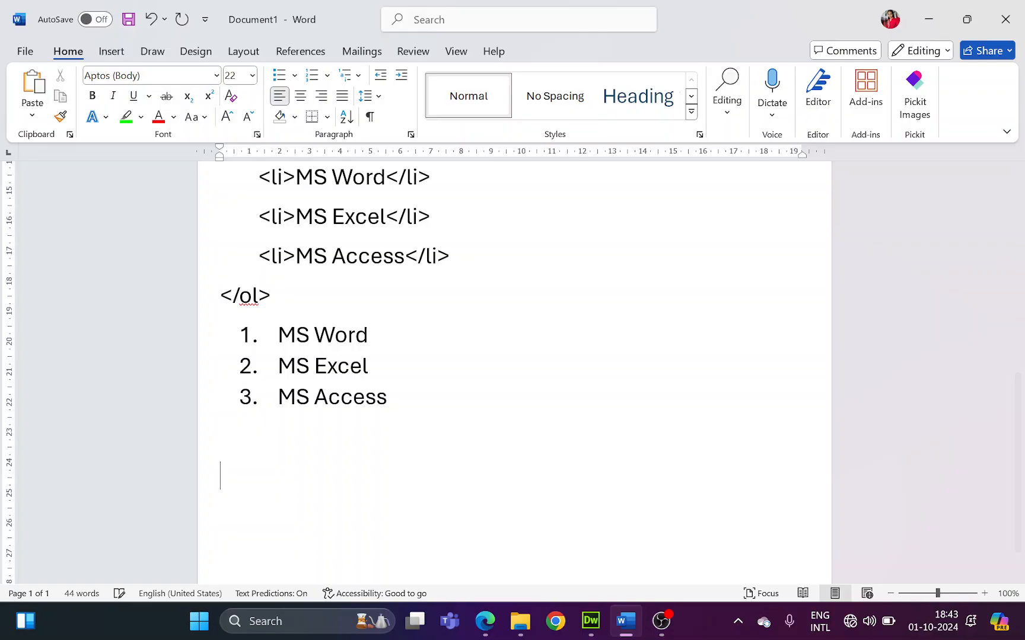
{"action": "type", "text": "<ul>"}
{"action": "key", "text": "Return"}
Step: Copy the three <li> lines from the ordered list code and paste them indented under the <ul> tag
{"action": "scroll", "coordinate": [514, 373], "scroll_direction": "down", "scroll_amount": 1}
{"action": "scroll", "coordinate": [514, 372], "scroll_direction": "up", "scroll_amount": 2}
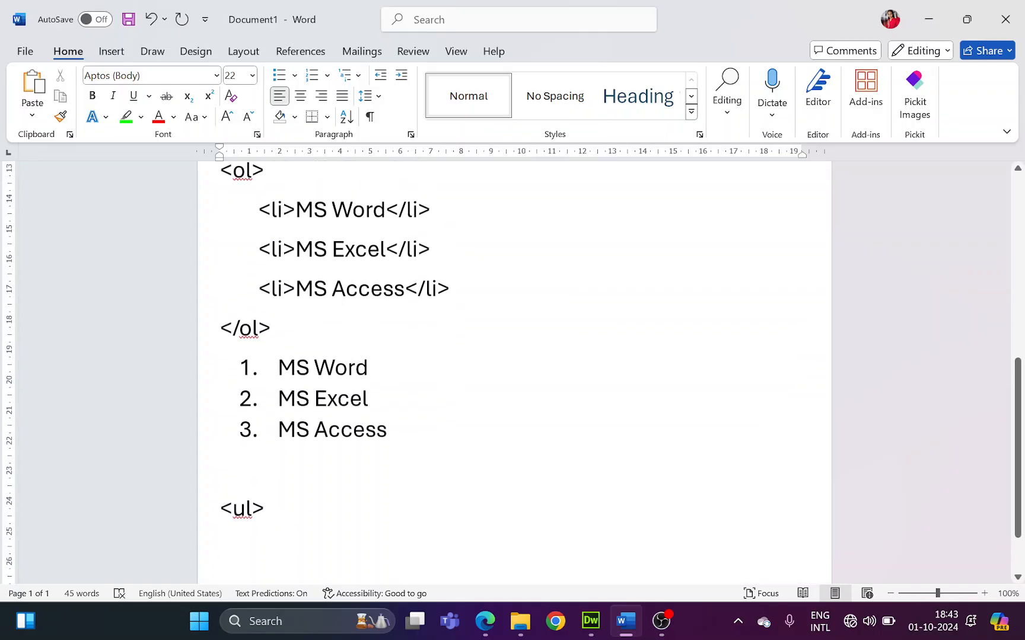
{"action": "left_click_drag", "start_coordinate": [258, 216], "coordinate": [449, 313]}
{"action": "key", "text": "ctrl+c"}
{"action": "key", "text": "ctrl+End"}
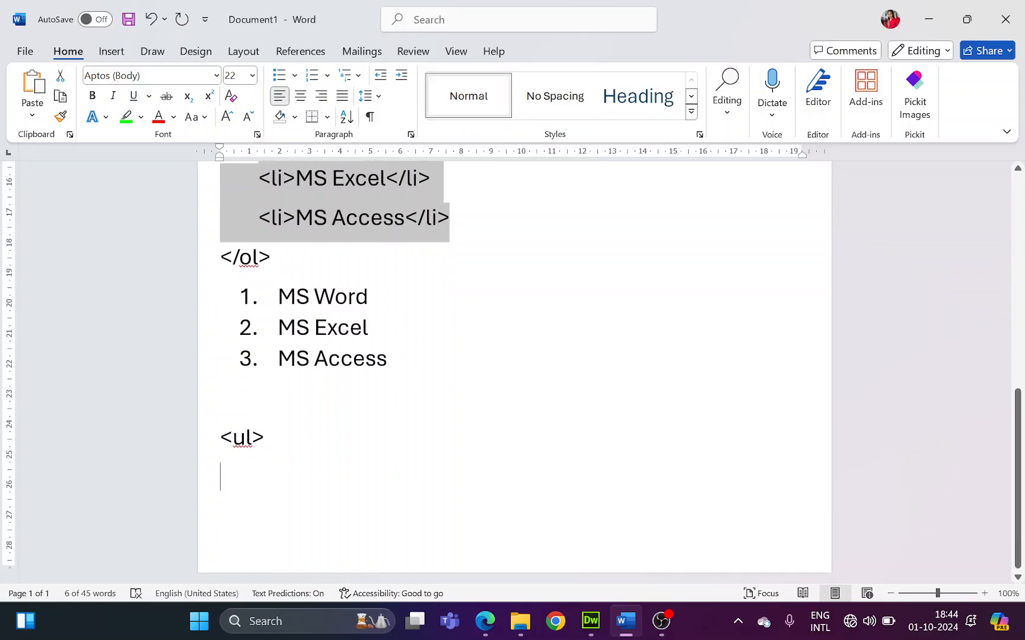
{"action": "key", "text": "Tab"}
{"action": "key", "text": "ctrl+v"}
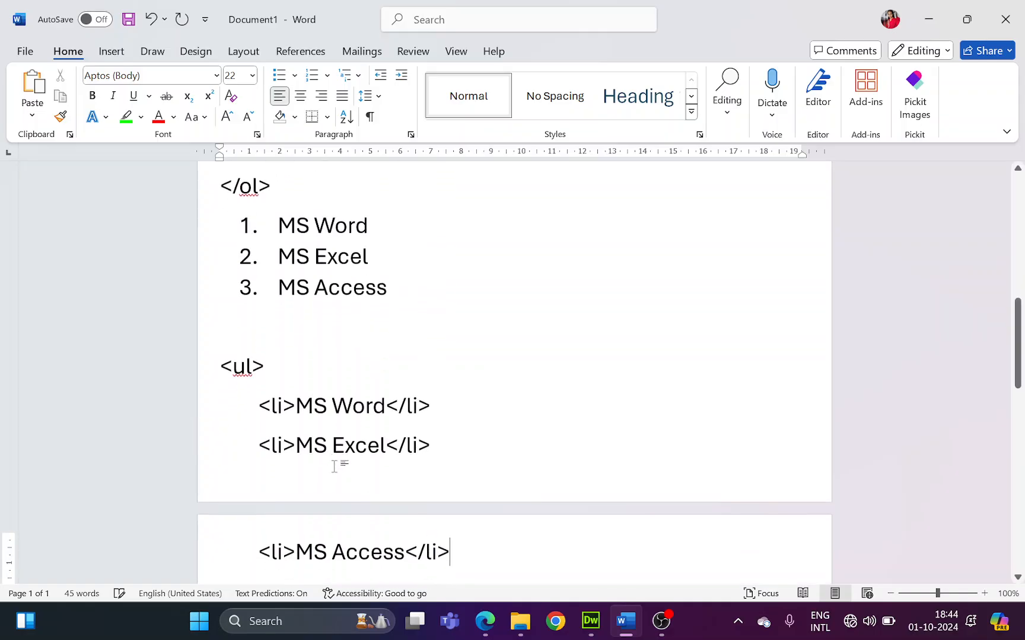
Step: Insert blank lines above the <ul> tag so the whole unordered list code moves onto the second page
{"action": "left_click", "coordinate": [264, 331]}
{"action": "key", "text": "Return"}
{"action": "key", "text": "Return"}
{"action": "key", "text": "Return"}
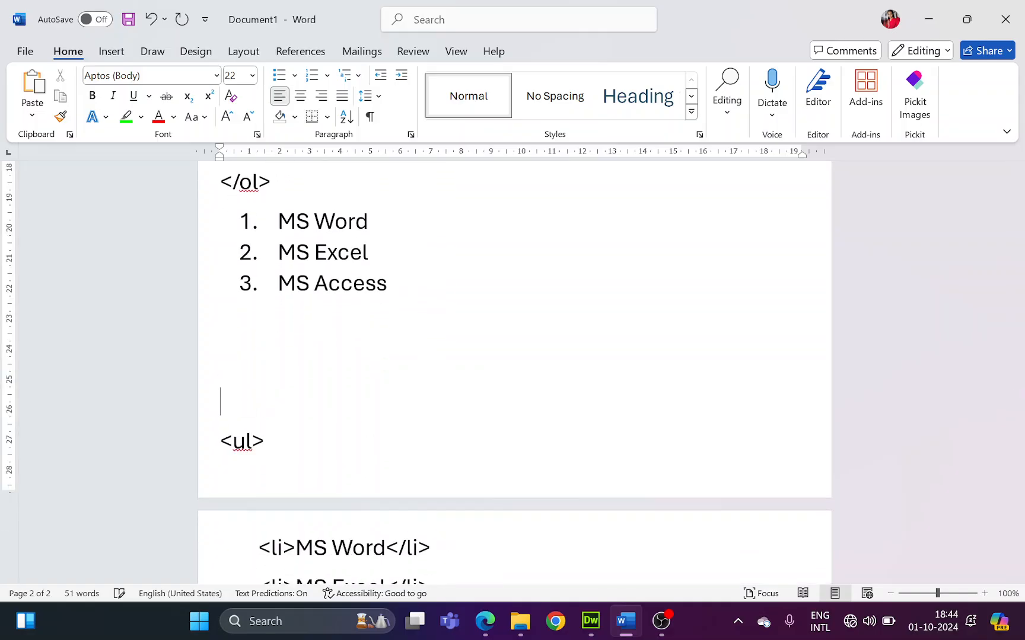
Step: Close the unordered list code with </ul> on a new line after the MS Access item
{"action": "scroll", "coordinate": [279, 344], "scroll_direction": "down", "scroll_amount": 3}
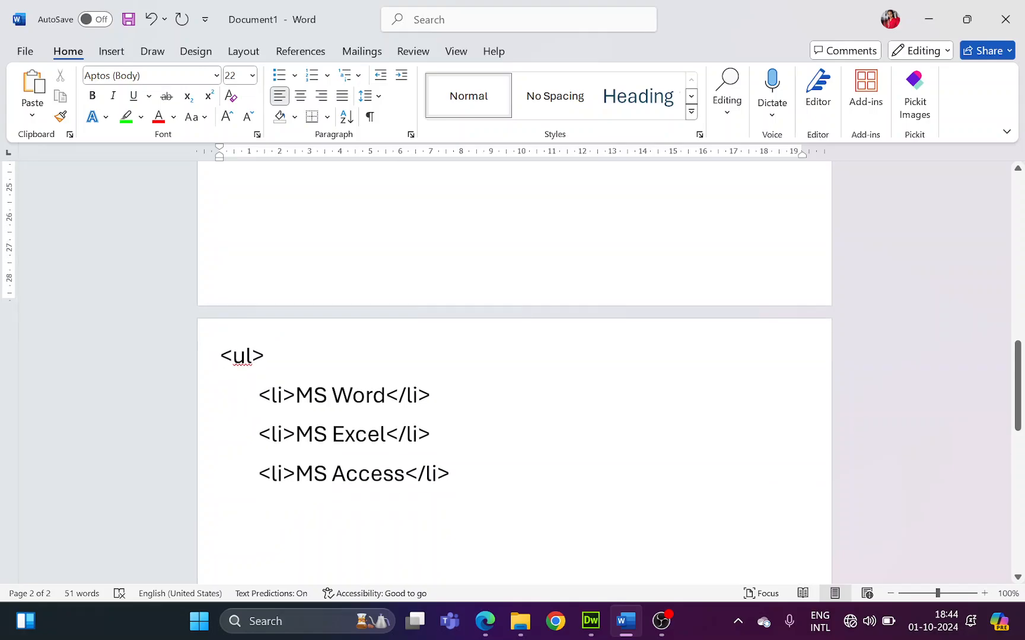
{"action": "left_click", "coordinate": [488, 480]}
{"action": "key", "text": "Return"}
{"action": "type", "text": "<"}
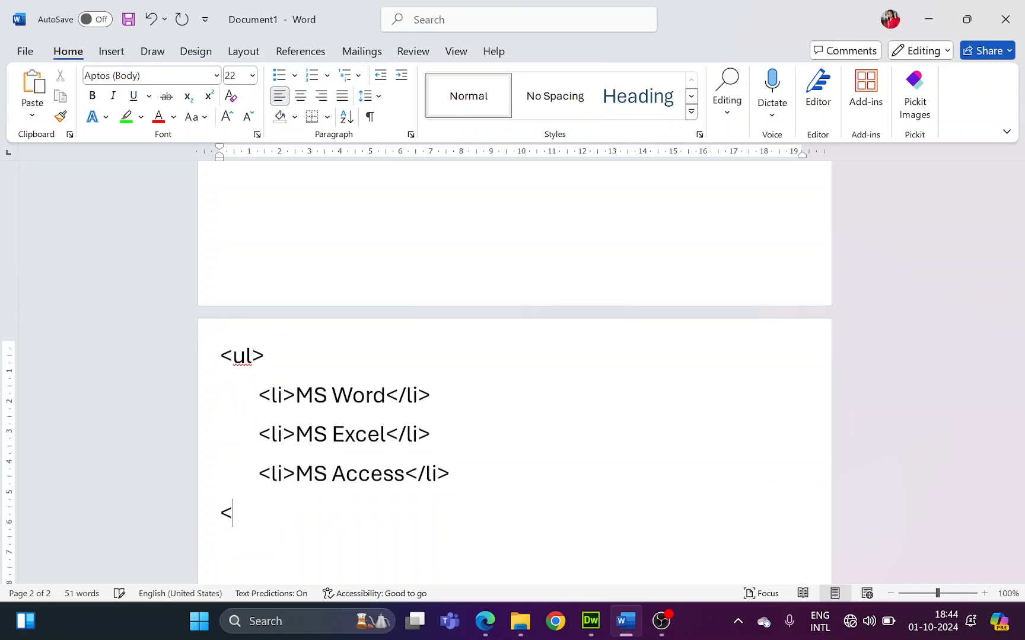
{"action": "type", "text": "/ul>"}
Step: Add a bulleted list below </ul> with the items MS Word, MS Excel and MS Access
{"action": "scroll", "coordinate": [488, 480], "scroll_direction": "down", "scroll_amount": 1}
{"action": "scroll", "coordinate": [487, 480], "scroll_direction": "up", "scroll_amount": 2}
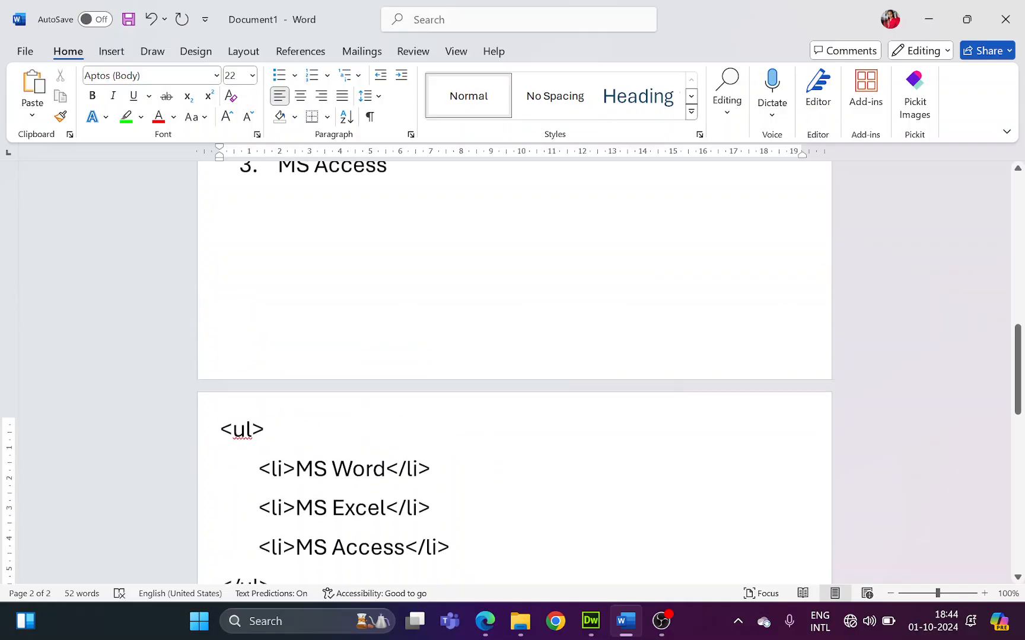
{"action": "scroll", "coordinate": [451, 490], "scroll_direction": "down", "scroll_amount": 2}
{"action": "key", "text": "Return"}
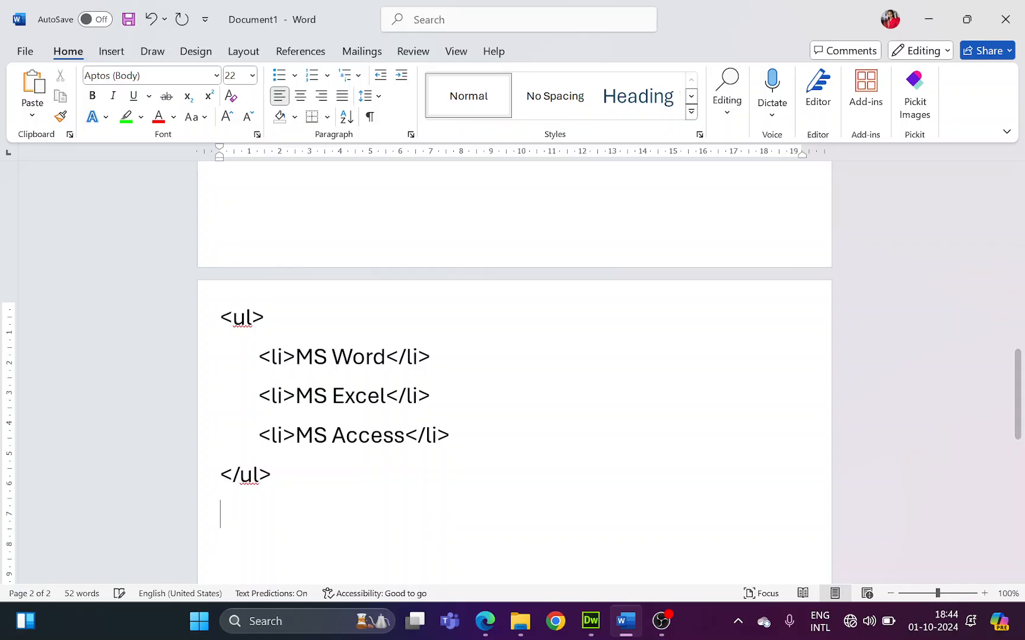
{"action": "left_click", "coordinate": [279, 76]}
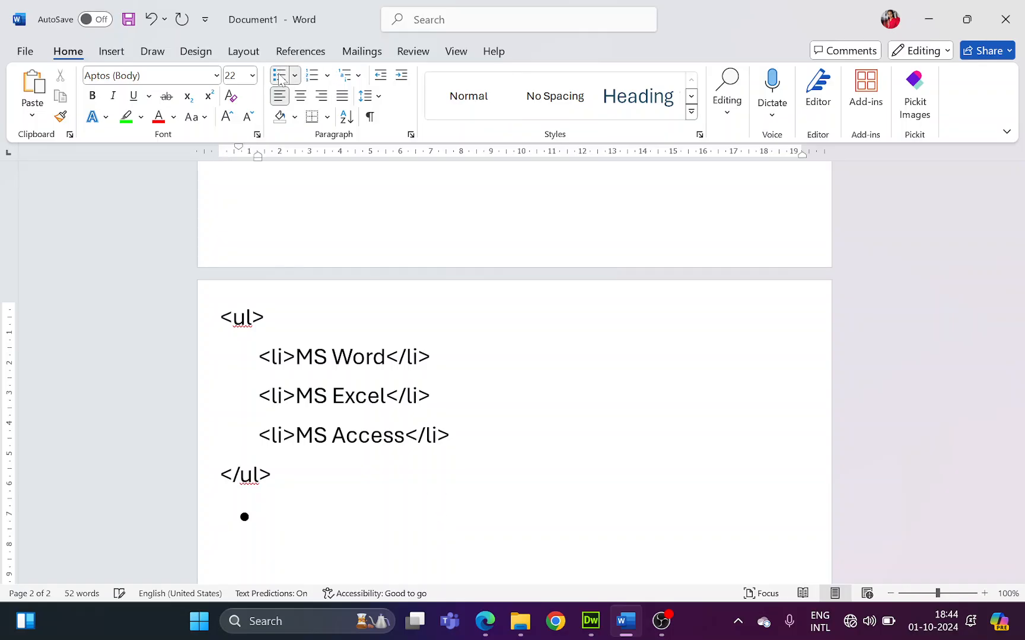
{"action": "type", "text": "MS Word"}
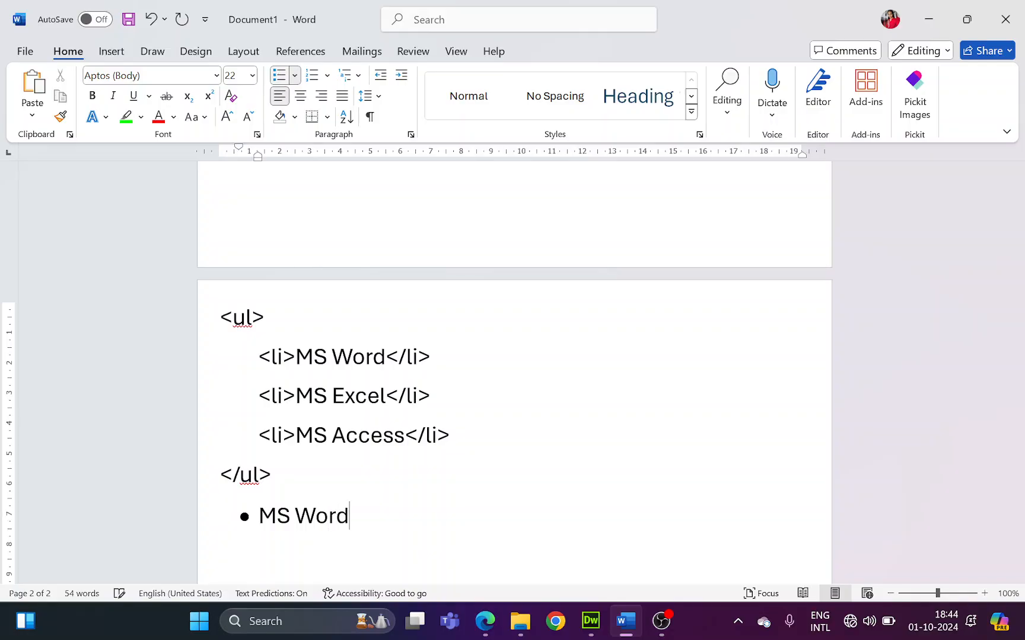
{"action": "key", "text": "Return"}
{"action": "type", "text": "MS Excel"}
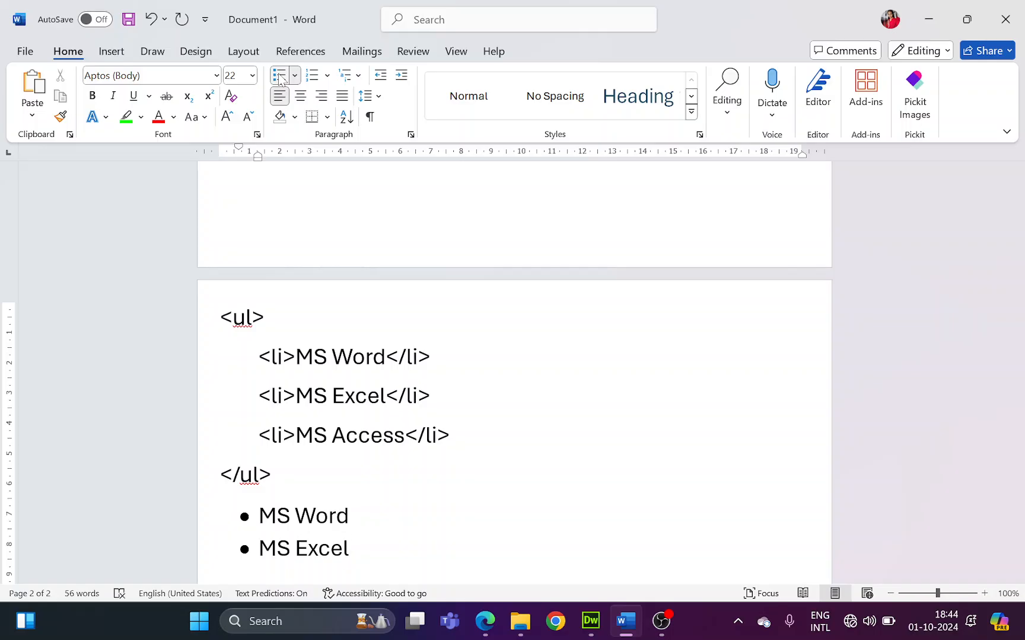
{"action": "key", "text": "Return"}
{"action": "type", "text": "MS "}
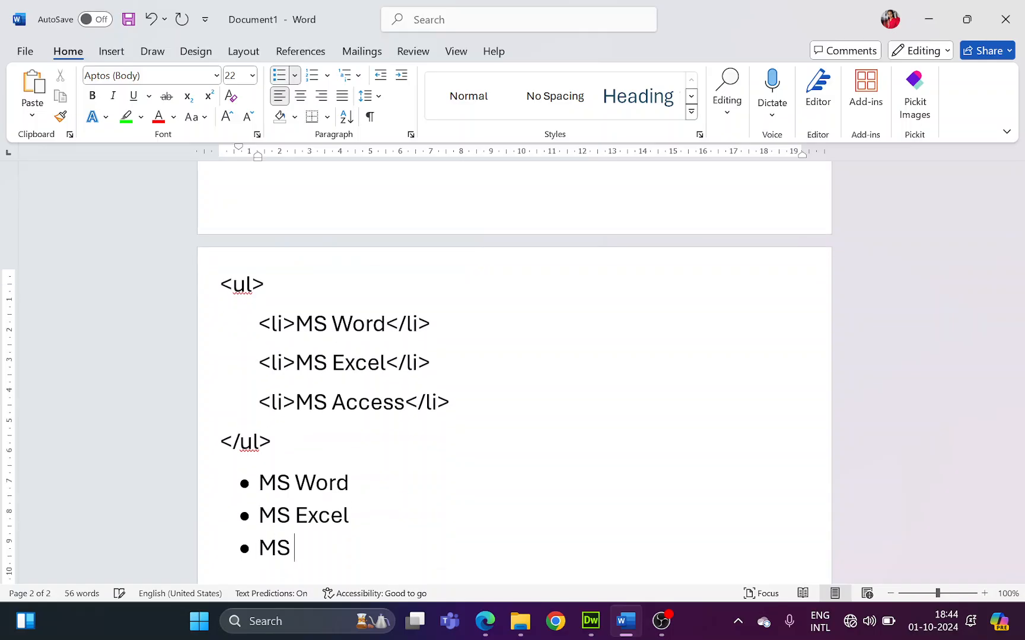
{"action": "type", "text": "Access"}
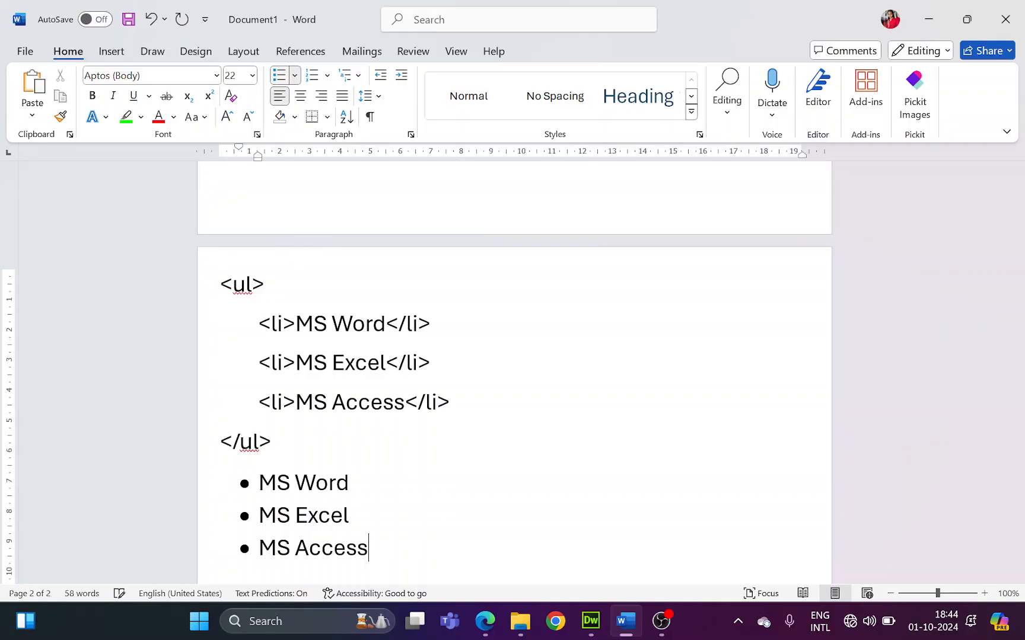
{"action": "scroll", "coordinate": [279, 78], "scroll_direction": "down", "scroll_amount": 2}
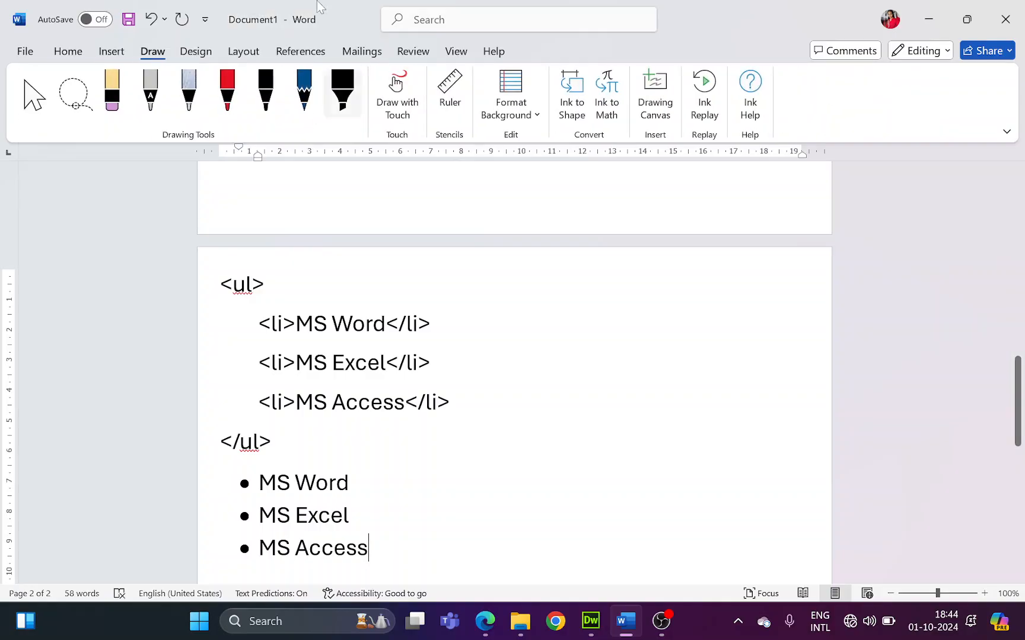
{"action": "scroll", "coordinate": [513, 372], "scroll_direction": "up", "scroll_amount": 2}
{"action": "scroll", "coordinate": [513, 373], "scroll_direction": "down", "scroll_amount": 3}
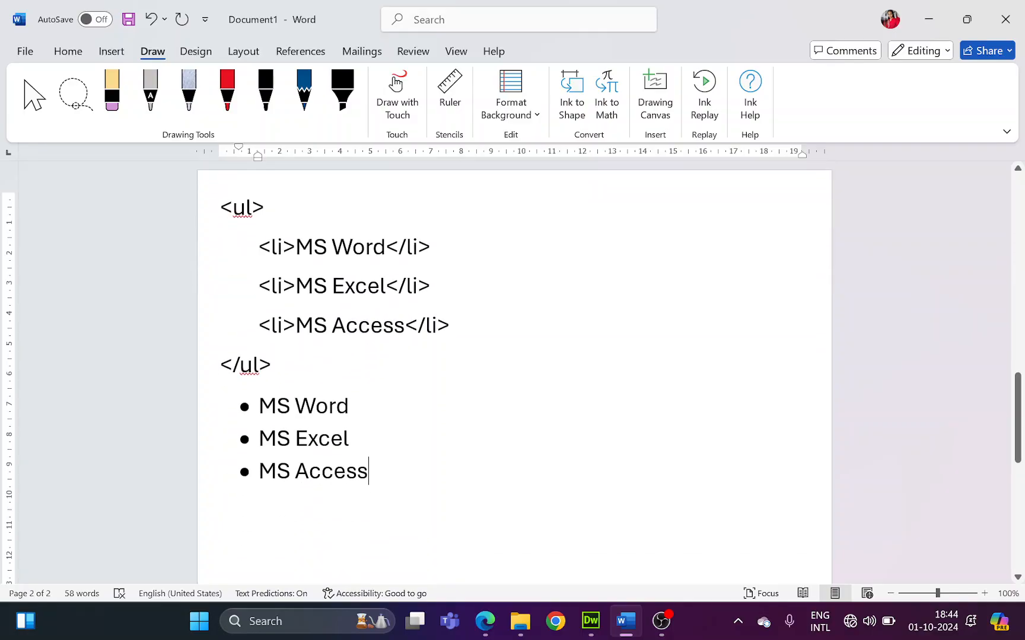
{"action": "left_click", "coordinate": [68, 53]}
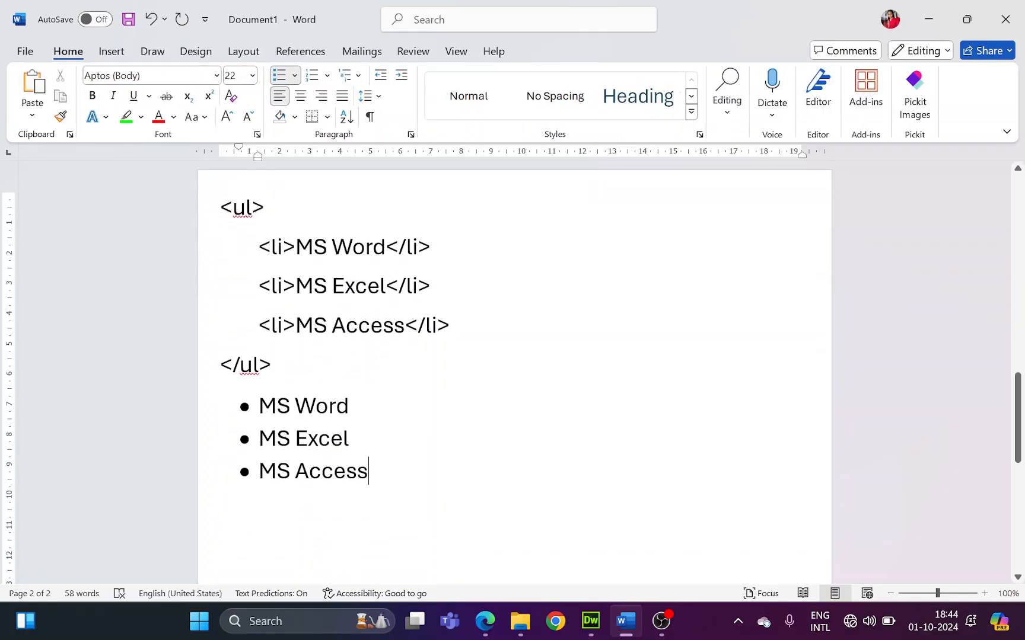
{"action": "scroll", "coordinate": [513, 373], "scroll_direction": "down", "scroll_amount": 1}
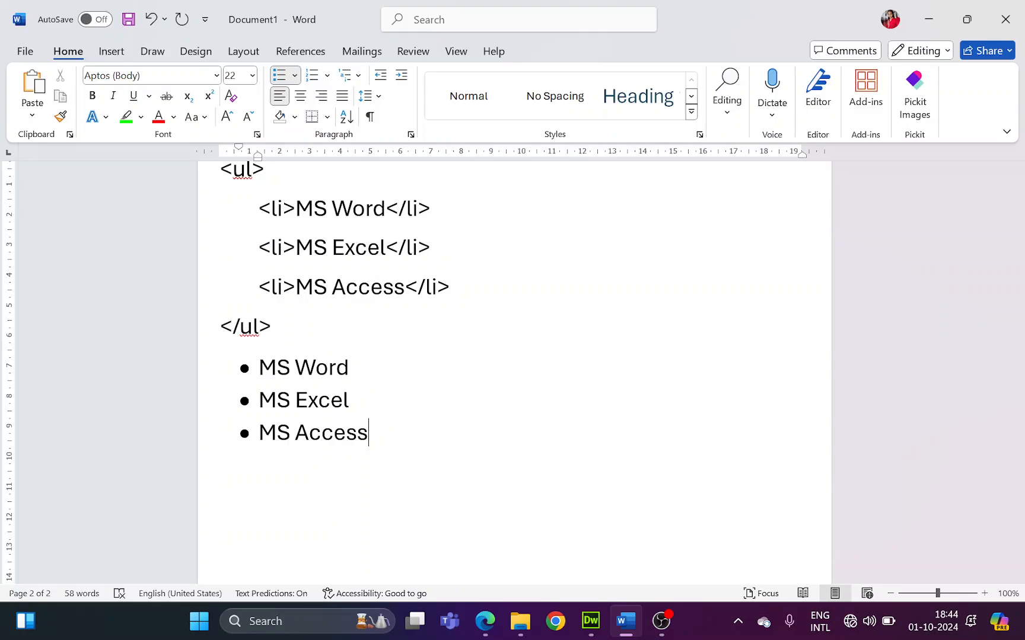
Step: Switch to Dreamweaver and examine Revision.html's table structure in Code view, returning to Design view
{"action": "left_click", "coordinate": [590, 621]}
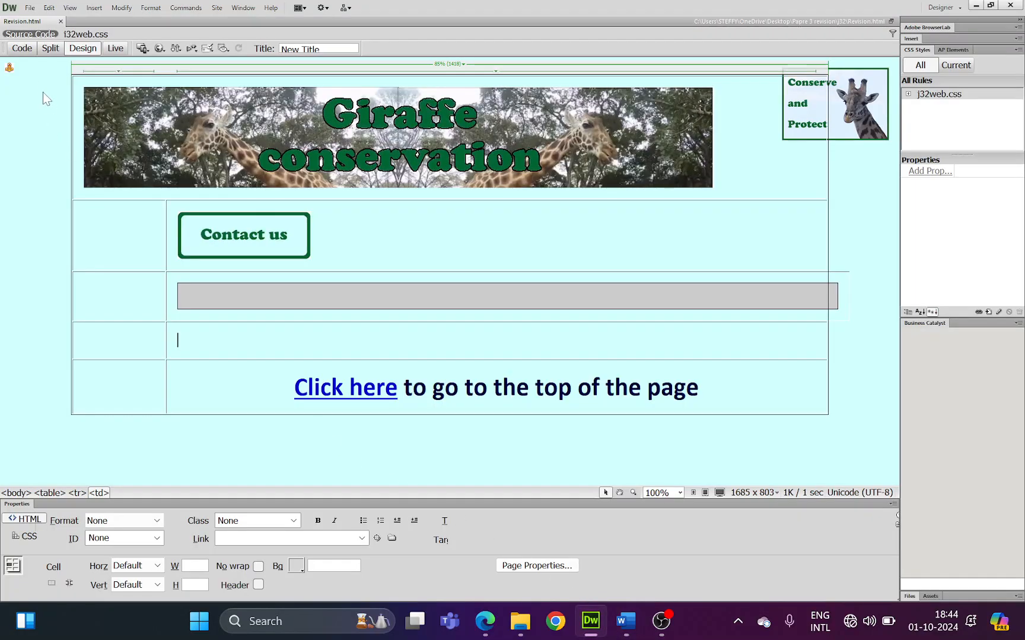
{"action": "left_click", "coordinate": [22, 48]}
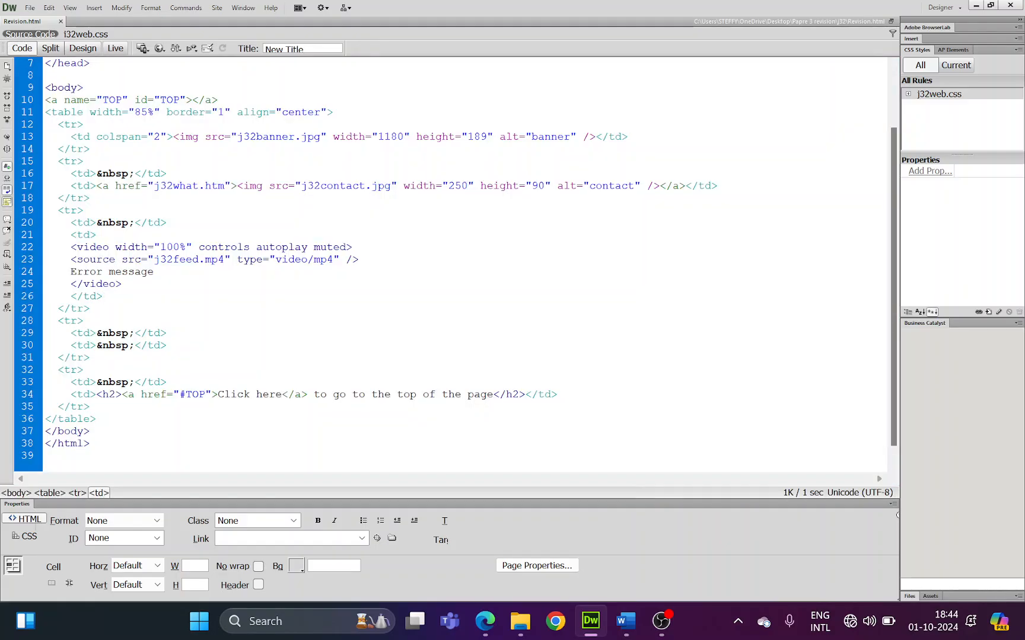
{"action": "scroll", "coordinate": [450, 261], "scroll_direction": "up", "scroll_amount": 2}
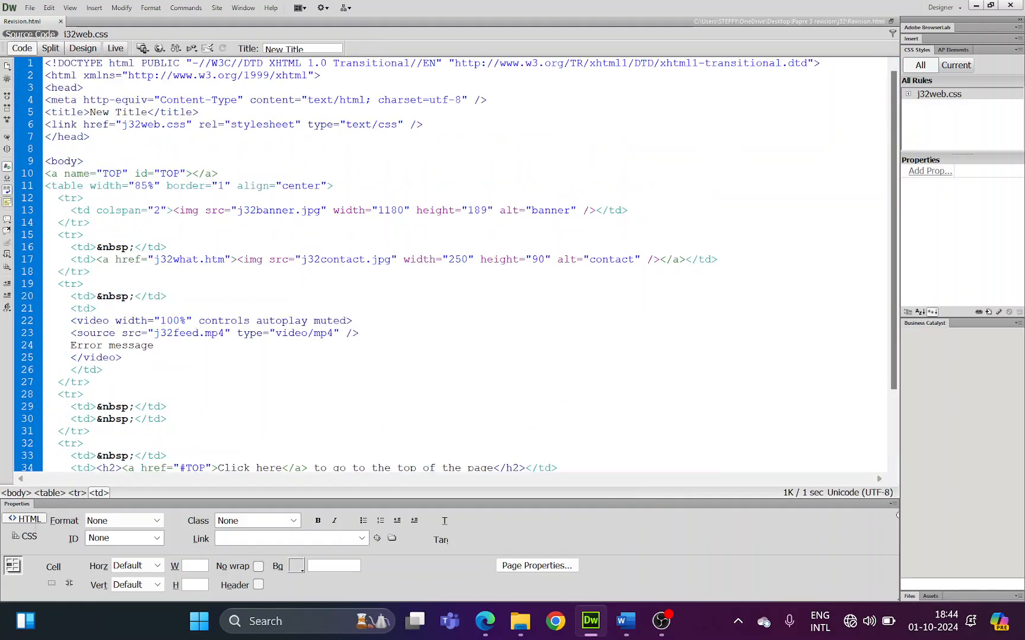
{"action": "left_click", "coordinate": [87, 50]}
{"action": "left_click", "coordinate": [32, 52]}
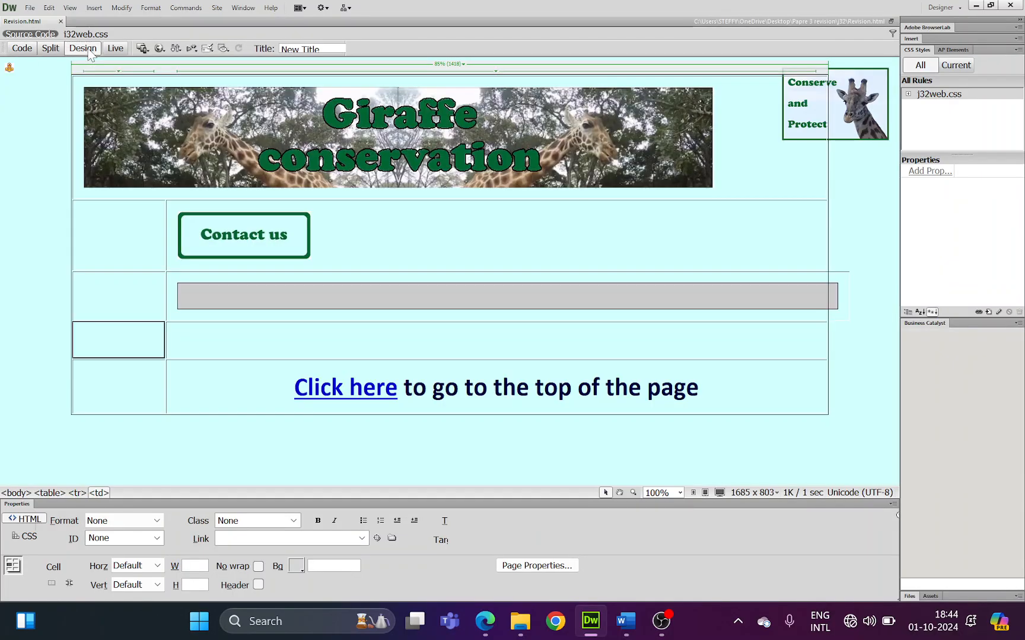
{"action": "left_click", "coordinate": [83, 50]}
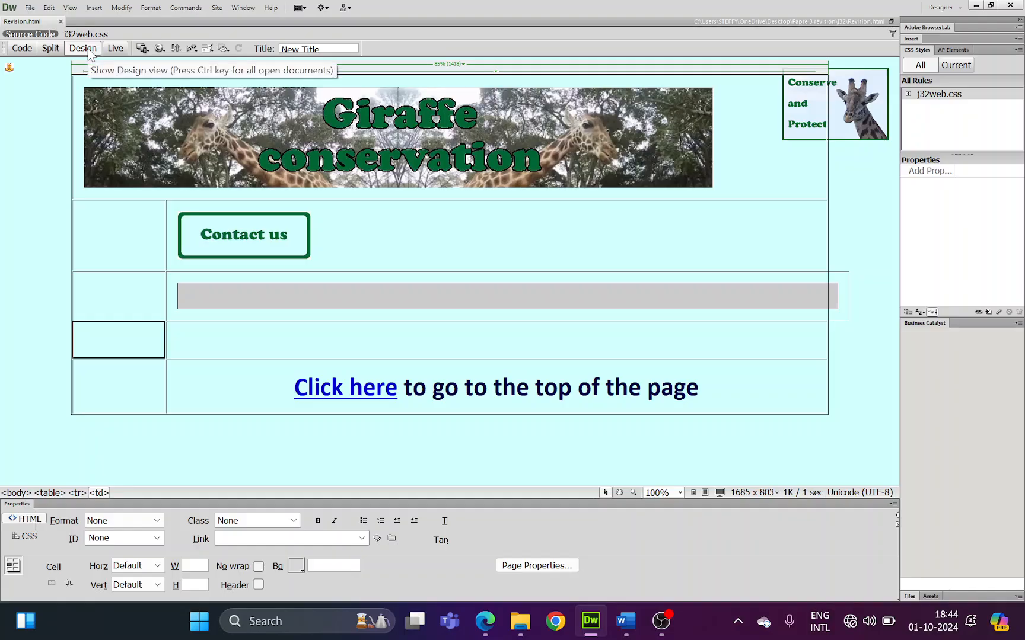
Step: Look over Revision.html's full source code and page layout, and switch to Word to review the bulleted list notes
{"action": "left_click", "coordinate": [23, 50]}
{"action": "left_click", "coordinate": [226, 210]}
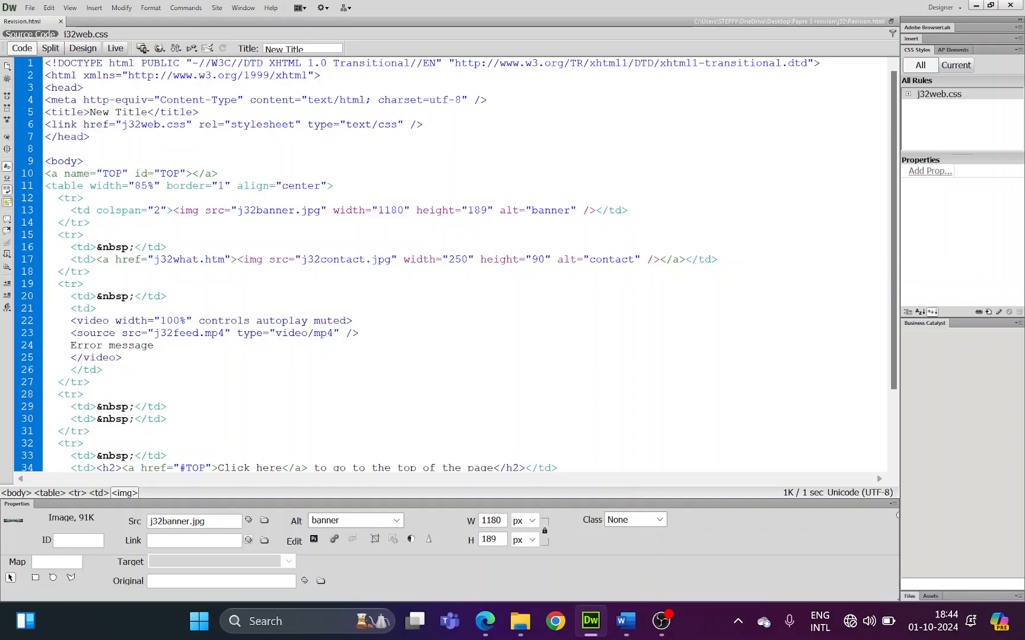
{"action": "key", "text": "ctrl+a"}
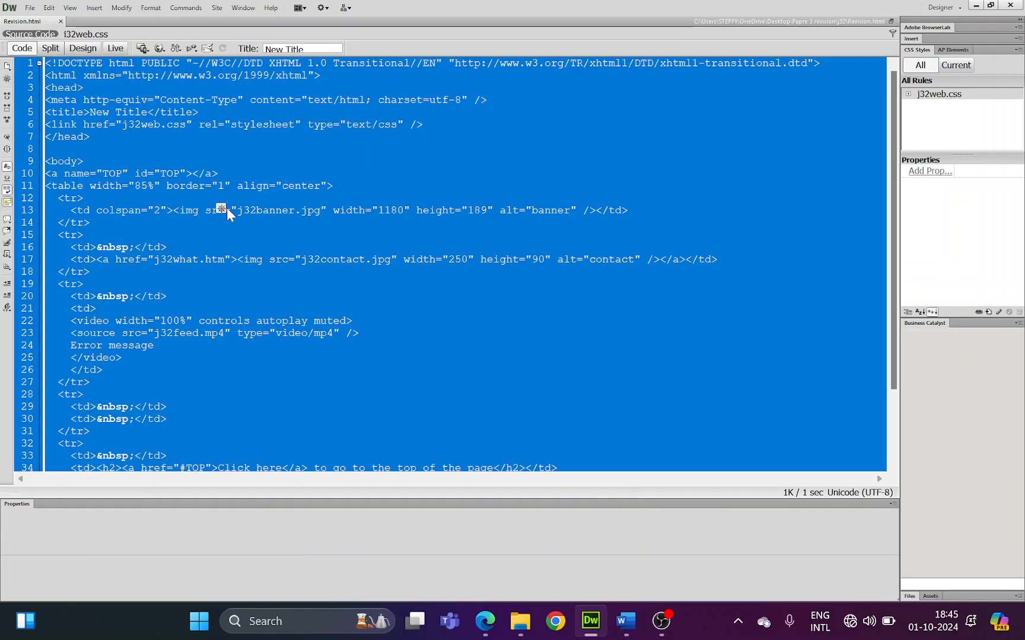
{"action": "left_click", "coordinate": [279, 235]}
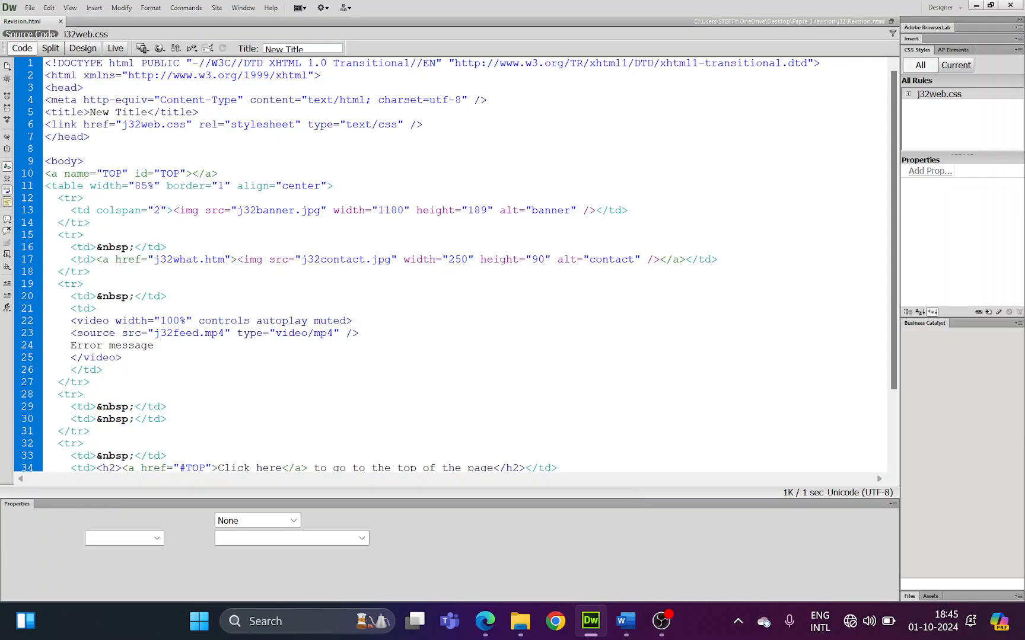
{"action": "left_click", "coordinate": [83, 48]}
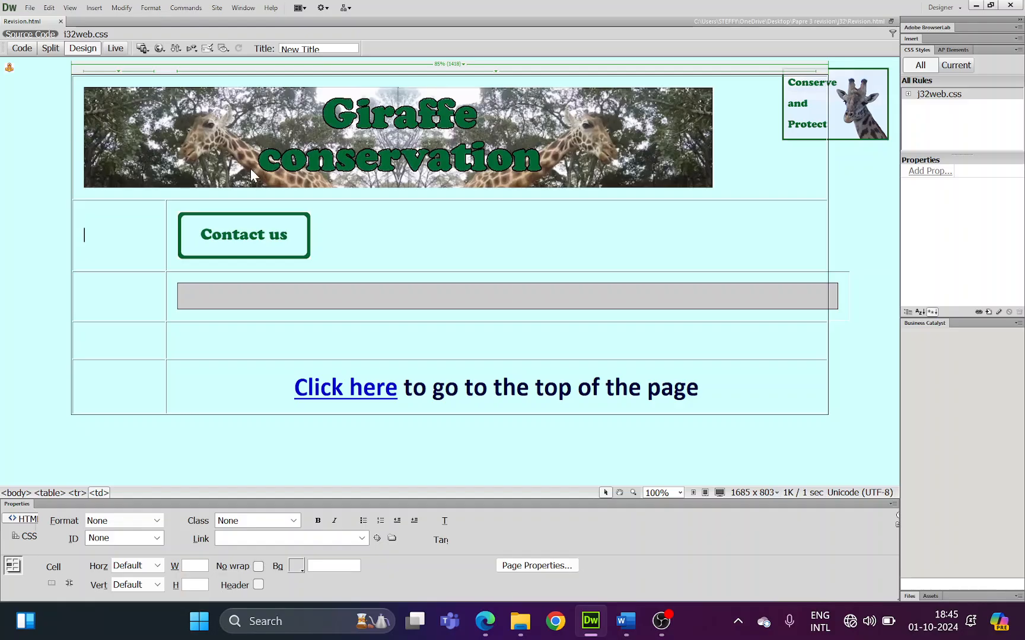
{"action": "key", "text": "alt+Tab"}
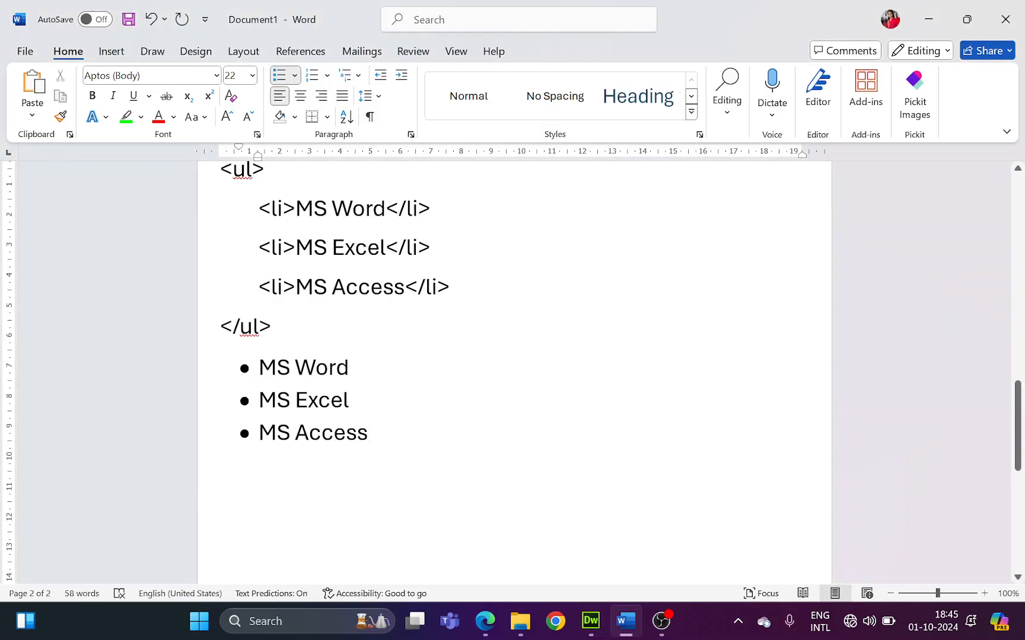
{"action": "scroll", "coordinate": [561, 562], "scroll_direction": "down", "scroll_amount": 2}
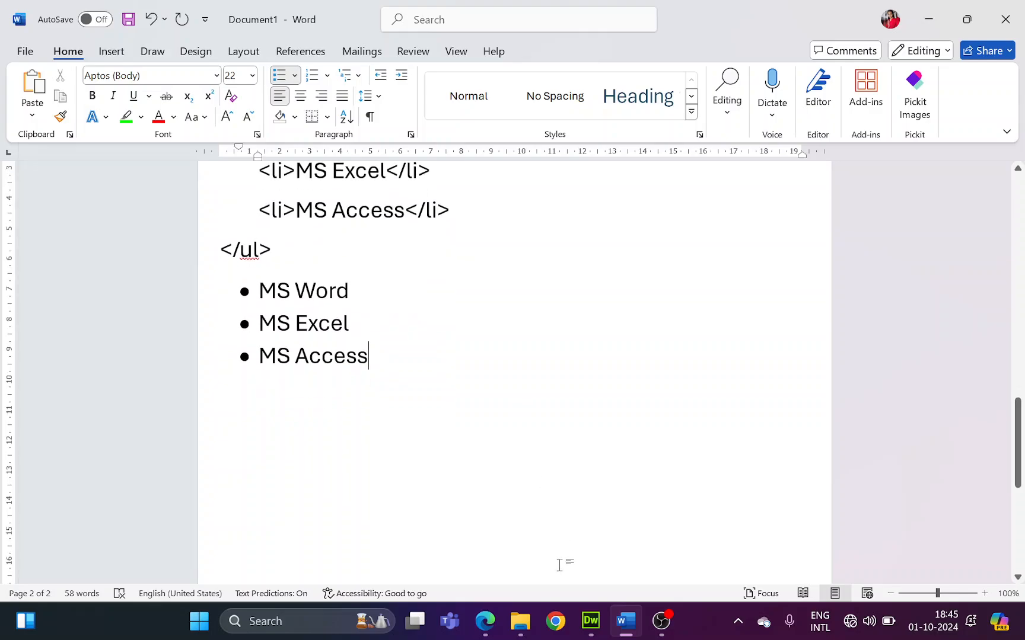
Step: Switch to Dreamweaver and enter "Webpage created by:" in the empty cell above the "Click here" link row
{"action": "left_click", "coordinate": [588, 623]}
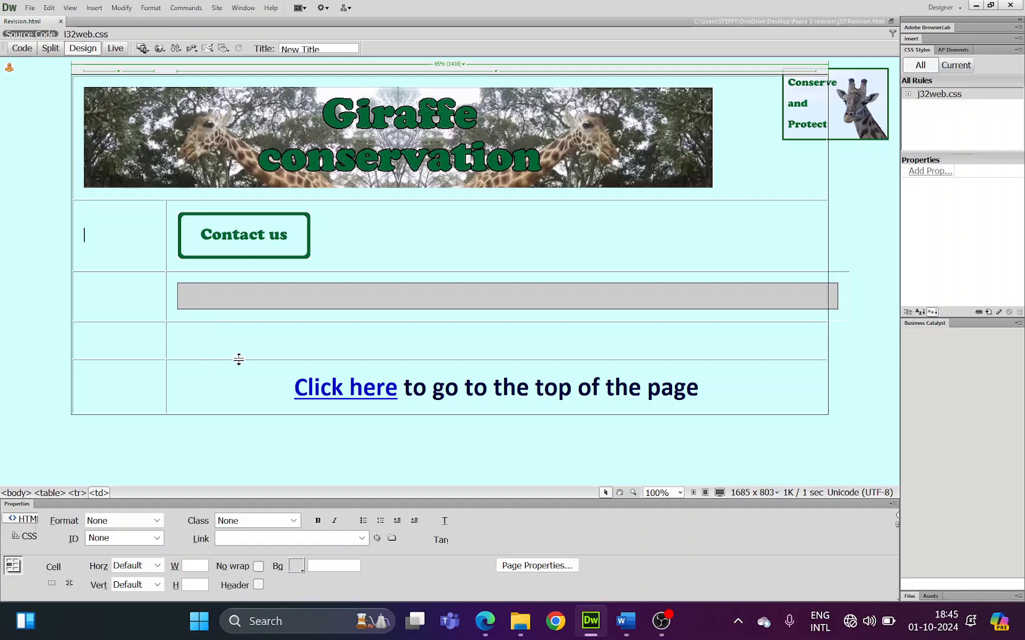
{"action": "left_click", "coordinate": [374, 344]}
{"action": "type", "text": "Webpage c"}
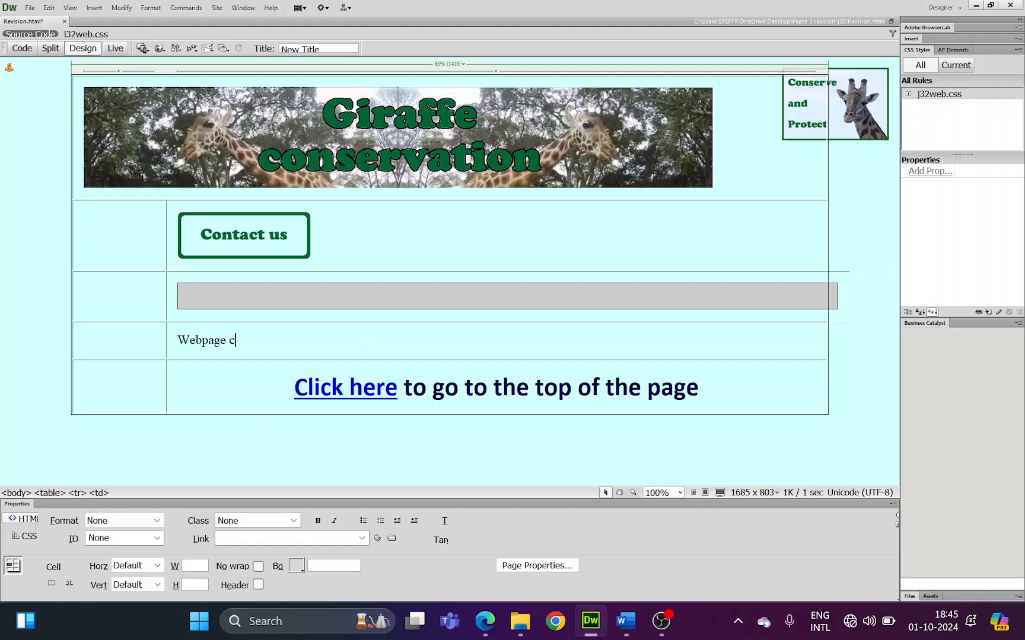
{"action": "type", "text": "reated b"}
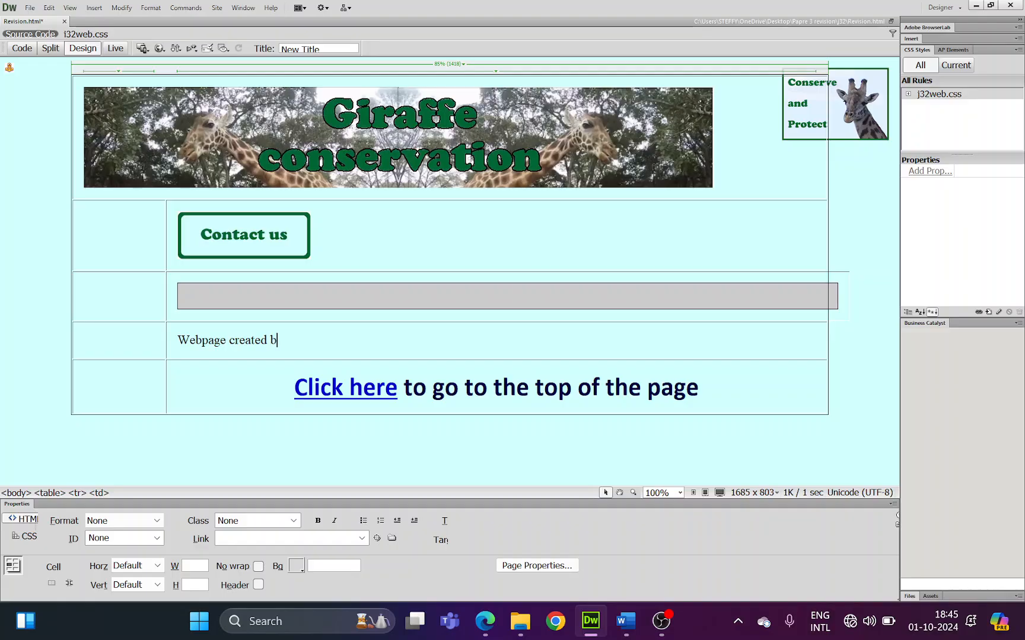
{"action": "type", "text": "y:"}
Step: Add a <br /> tag after "Webpage created by:" in the code, followed by "Name" and the candidate number, and return to Design view
{"action": "left_click", "coordinate": [57, 52]}
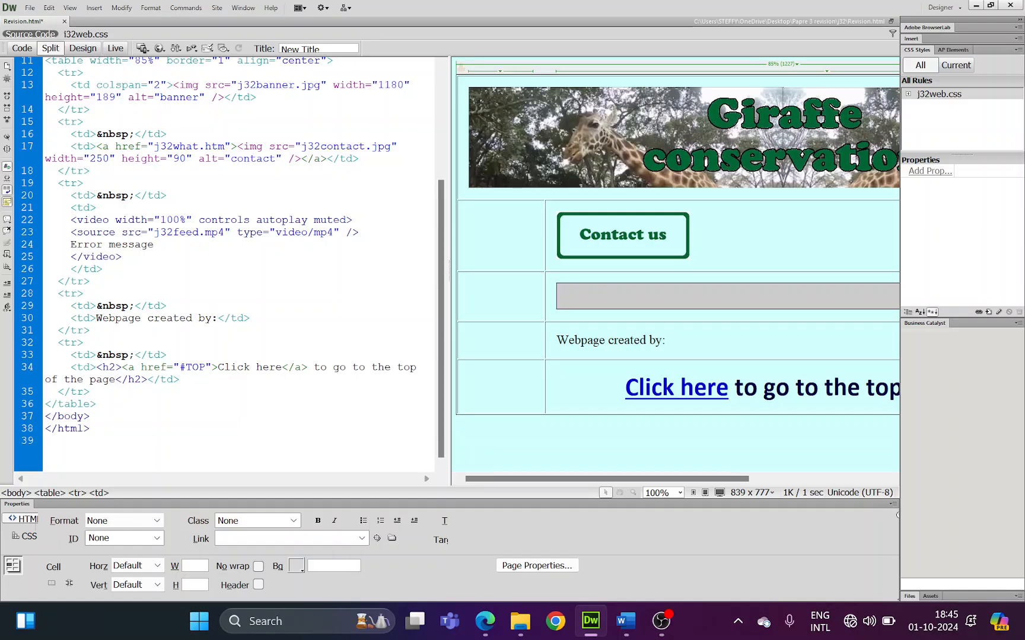
{"action": "type", "text": "<"}
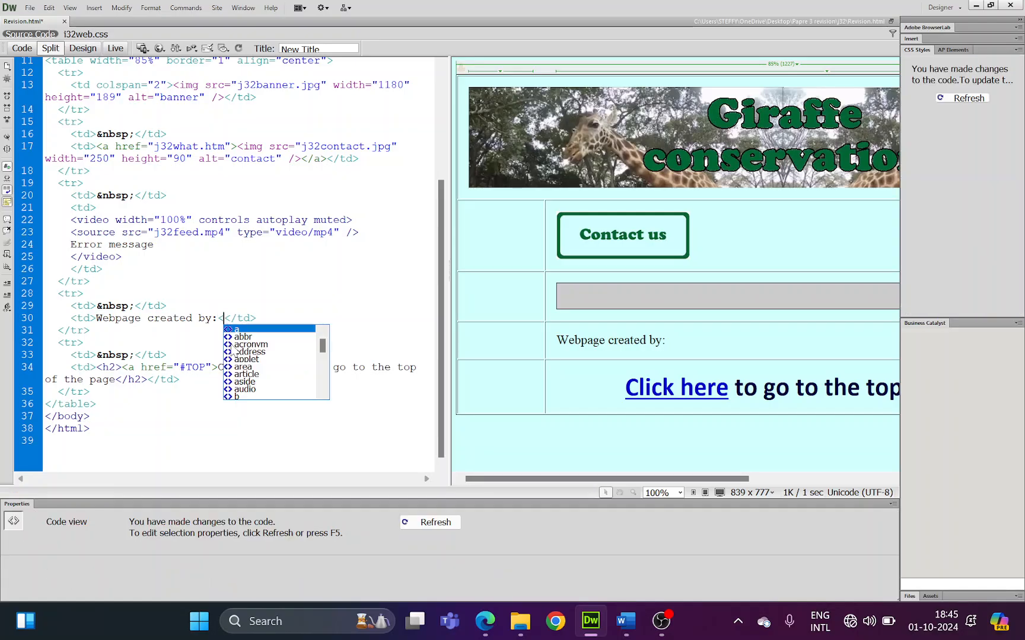
{"action": "type", "text": "br"}
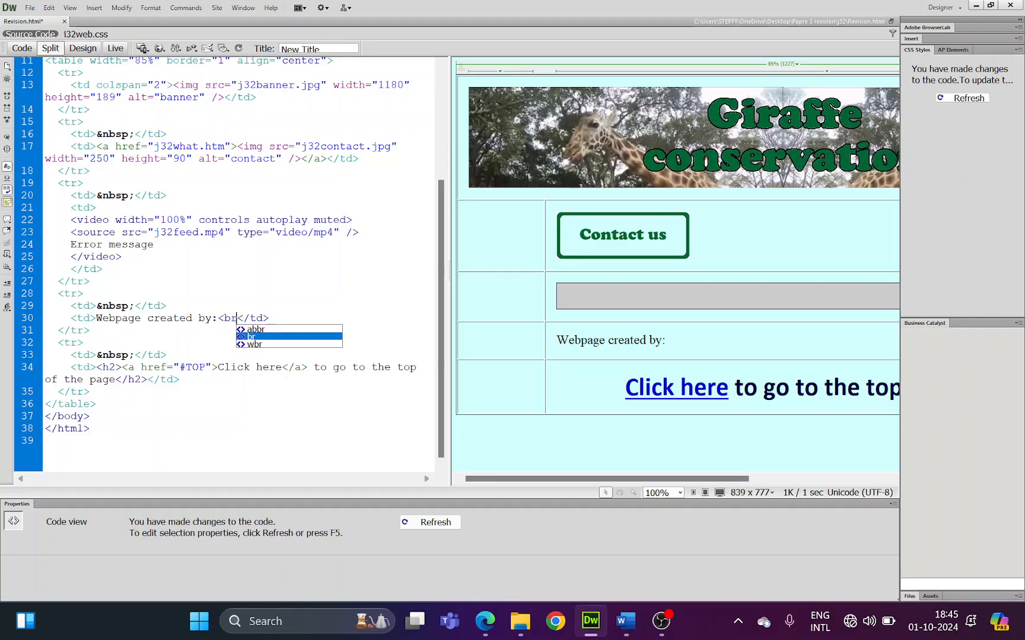
{"action": "key", "text": "Return"}
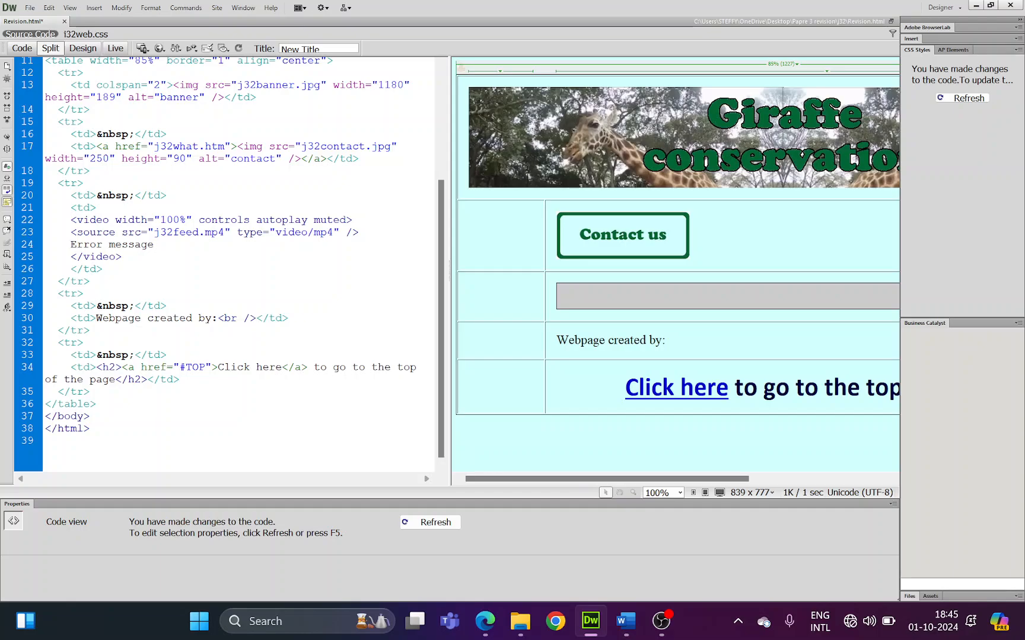
{"action": "type", "text": "Name BN"}
{"action": "key", "text": "BackSpace"}
{"action": "key", "text": "BackSpace"}
{"action": "type", "text": "CN 1514"}
{"action": "left_click", "coordinate": [666, 342]}
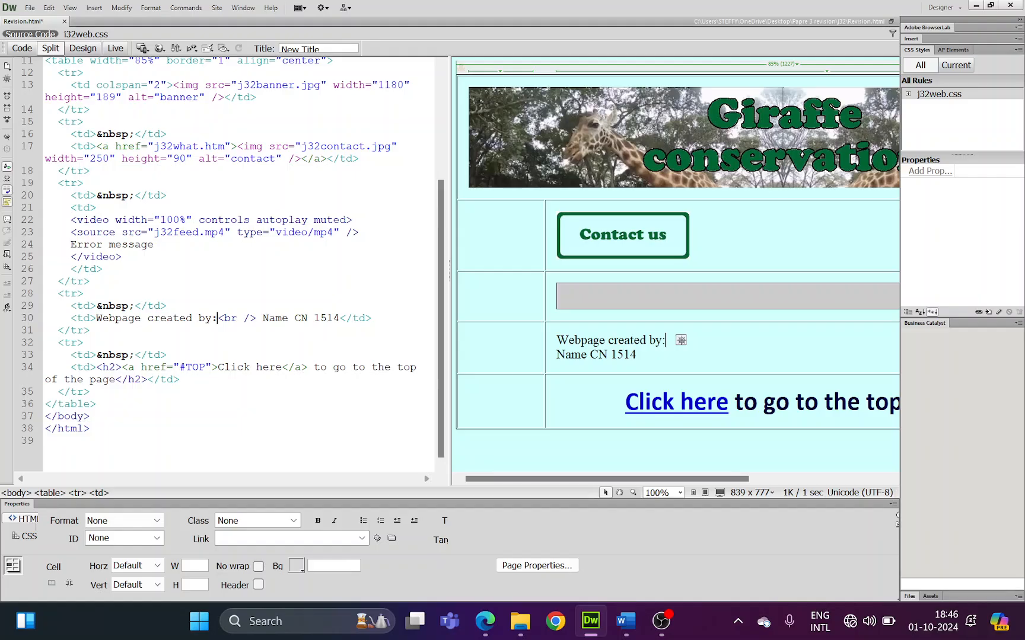
{"action": "left_click", "coordinate": [82, 48]}
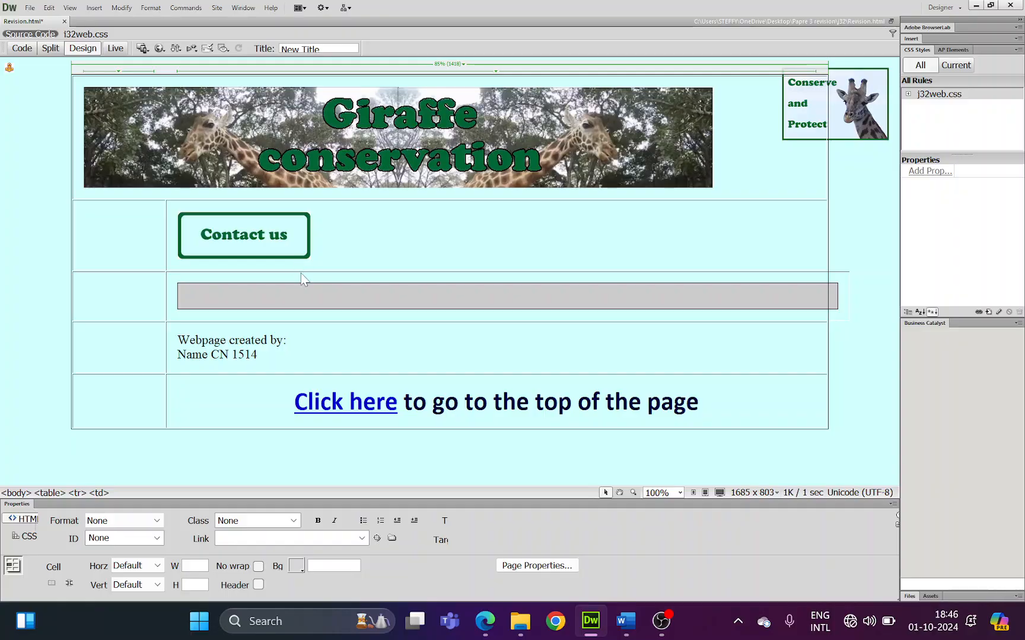
Step: Open the stylesheet j32web.css from the j32 folder in Dreamweaver
{"action": "left_click", "coordinate": [485, 621]}
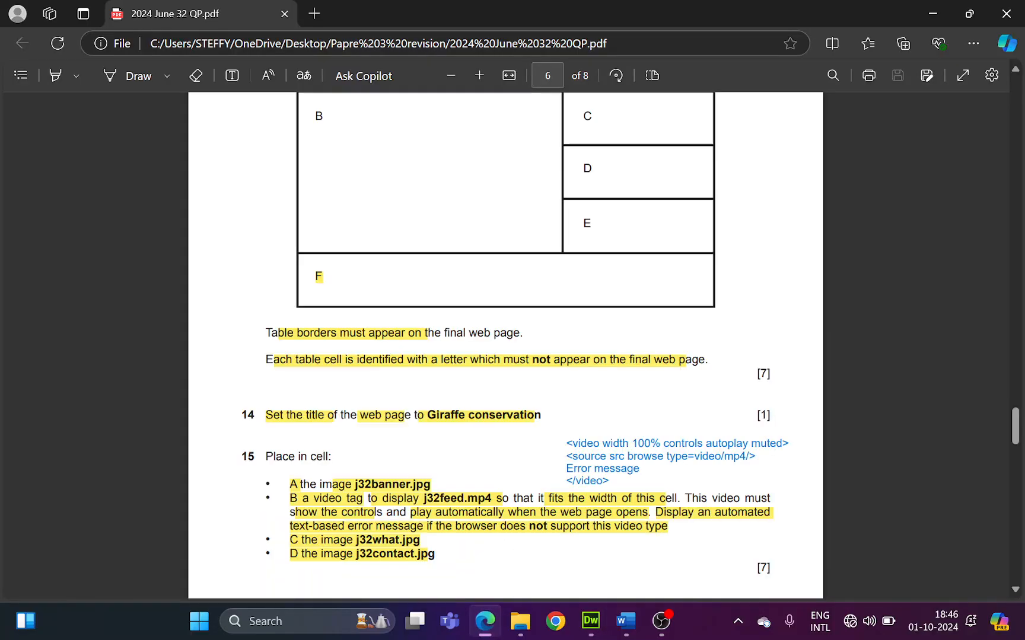
{"action": "left_click", "coordinate": [521, 621]}
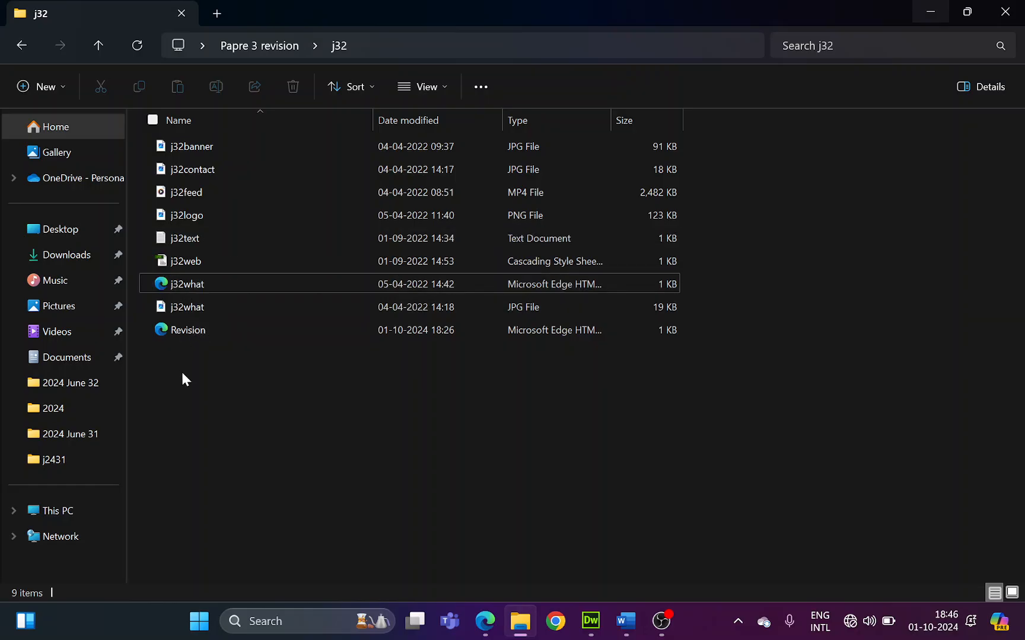
{"action": "left_click", "coordinate": [195, 265]}
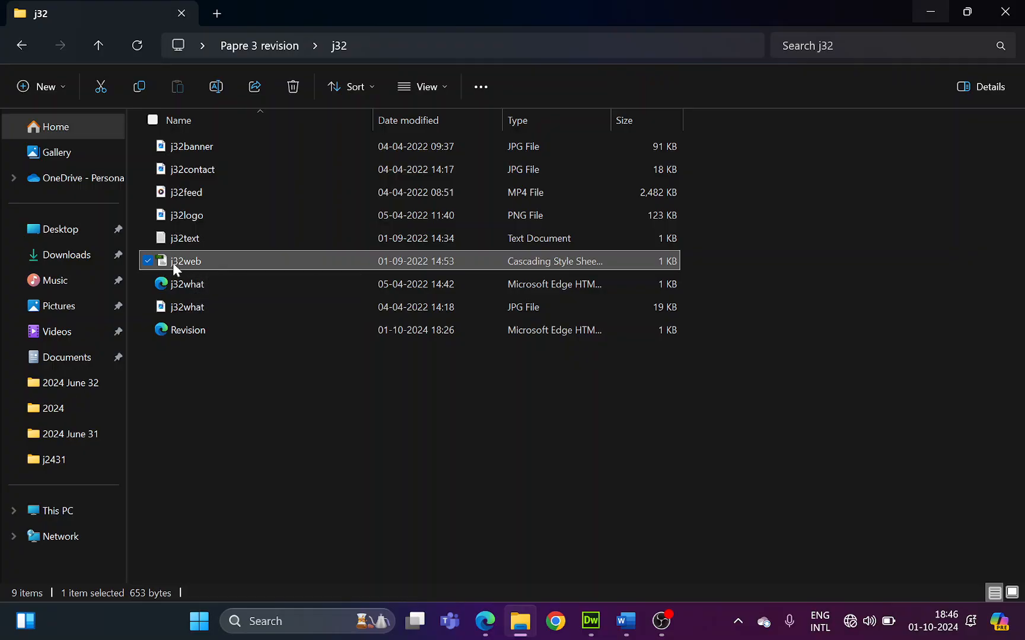
{"action": "right_click", "coordinate": [184, 259]}
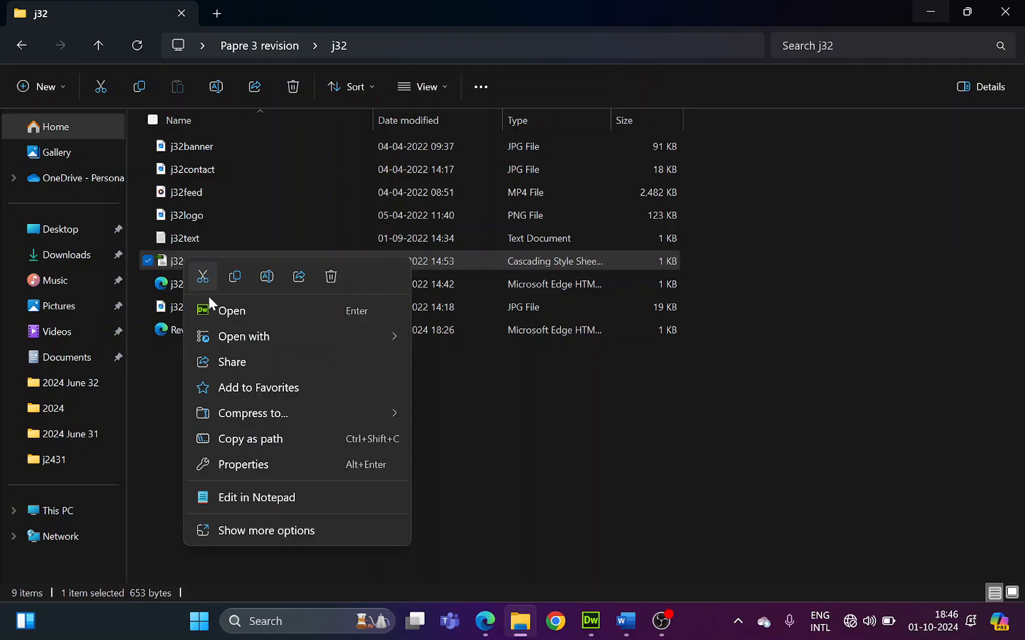
{"action": "left_click", "coordinate": [222, 307]}
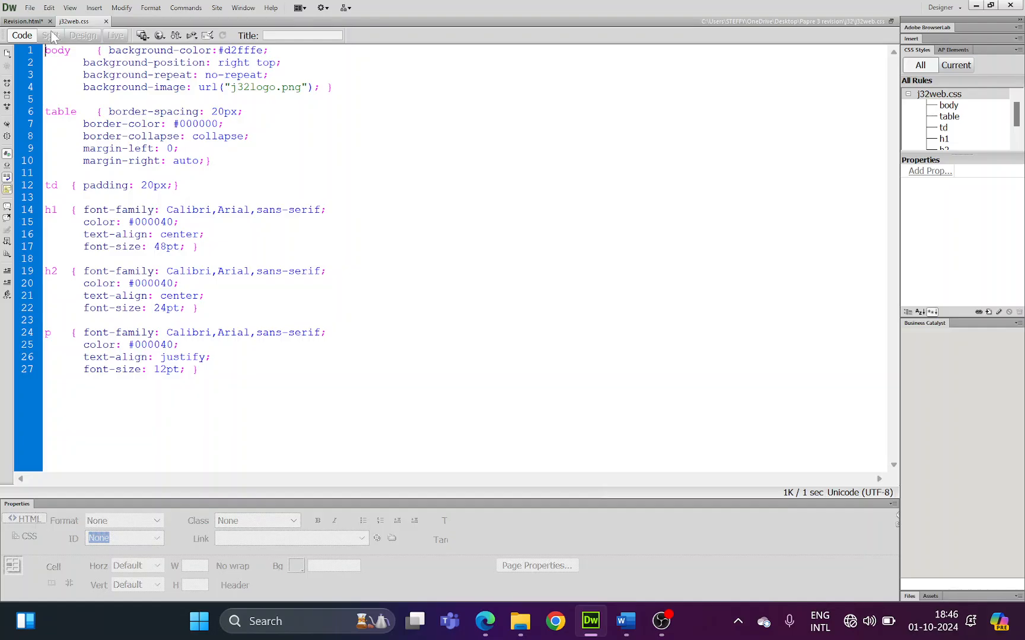
Step: Create a new blank CSS document, delete its default charset and comment lines, and refresh the styles
{"action": "left_click", "coordinate": [31, 8]}
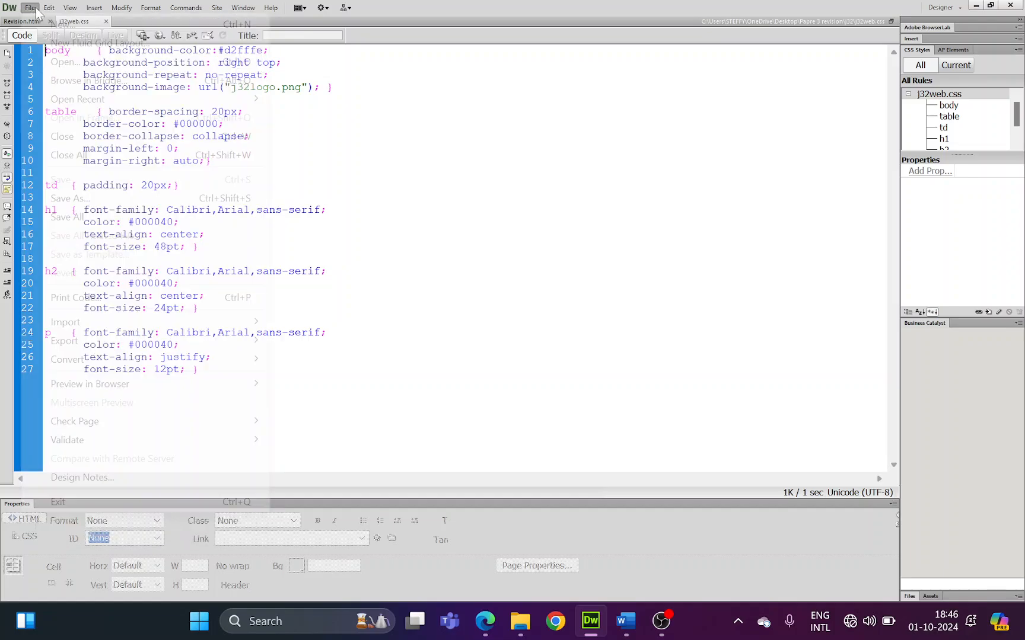
{"action": "mouse_move", "coordinate": [30, 8]}
{"action": "left_click", "coordinate": [51, 22]}
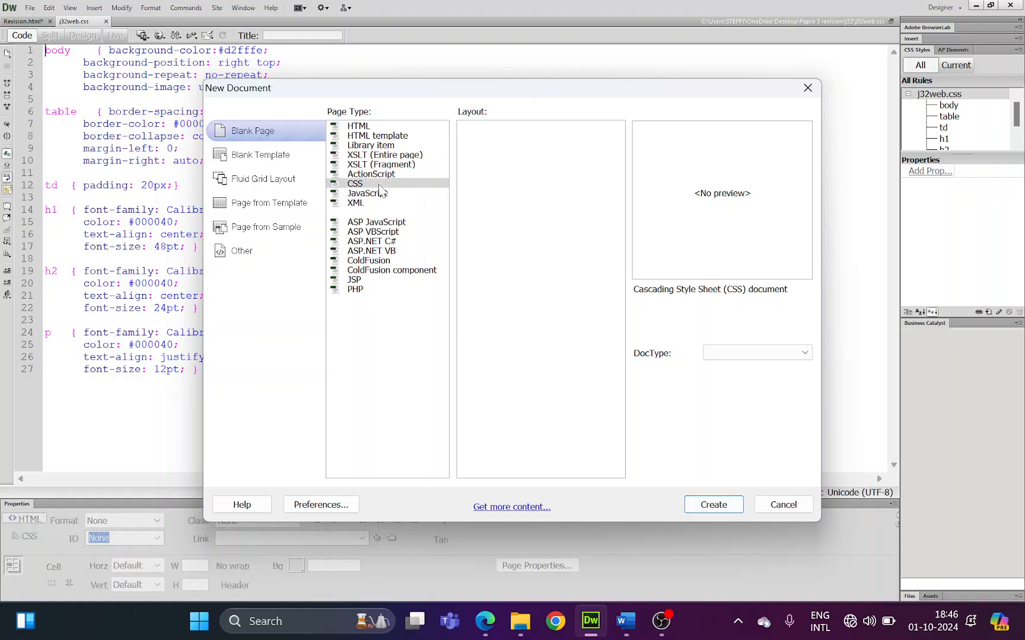
{"action": "left_click", "coordinate": [359, 185]}
{"action": "left_click", "coordinate": [715, 509]}
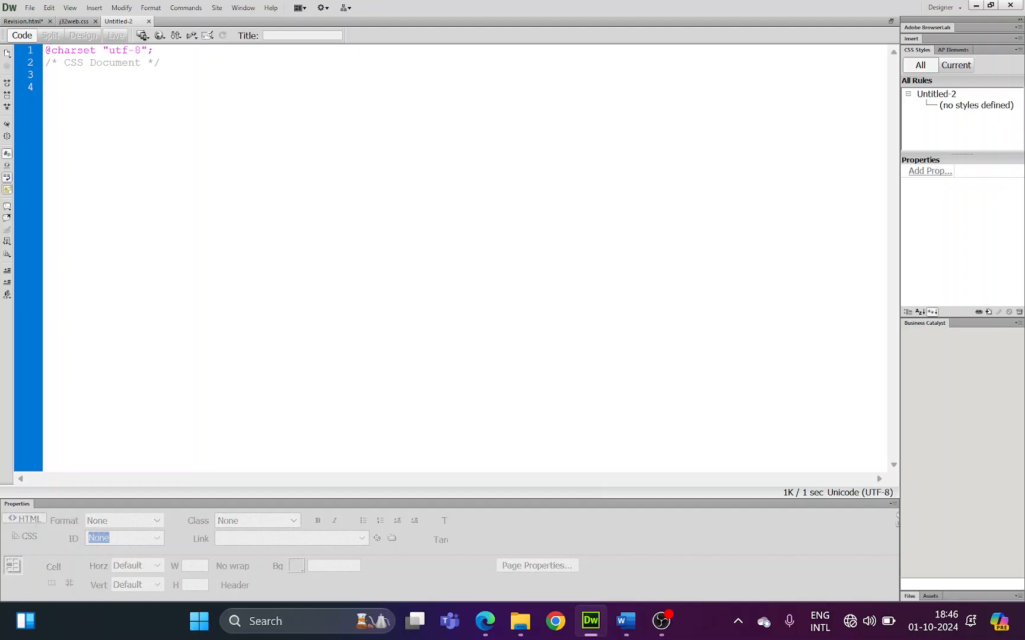
{"action": "left_click_drag", "start_coordinate": [45, 86], "coordinate": [45, 50]}
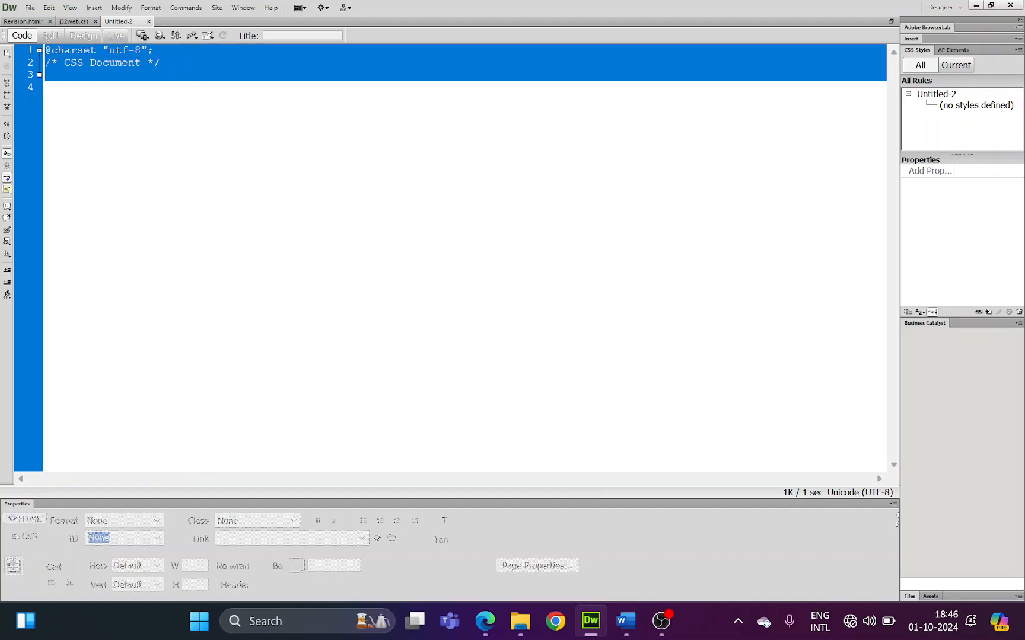
{"action": "key", "text": "Delete"}
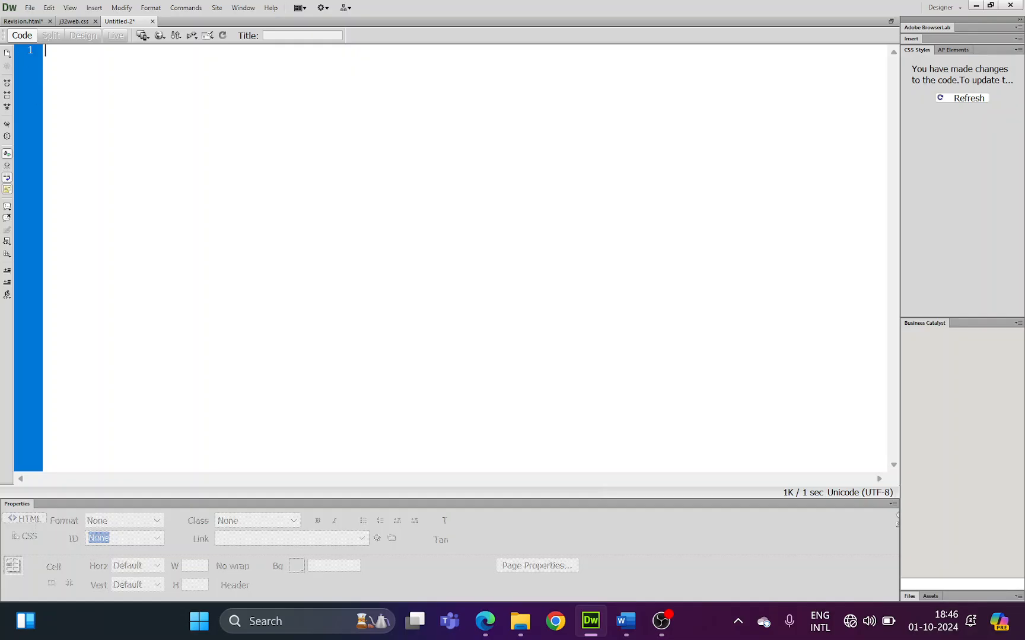
{"action": "left_click", "coordinate": [947, 99]}
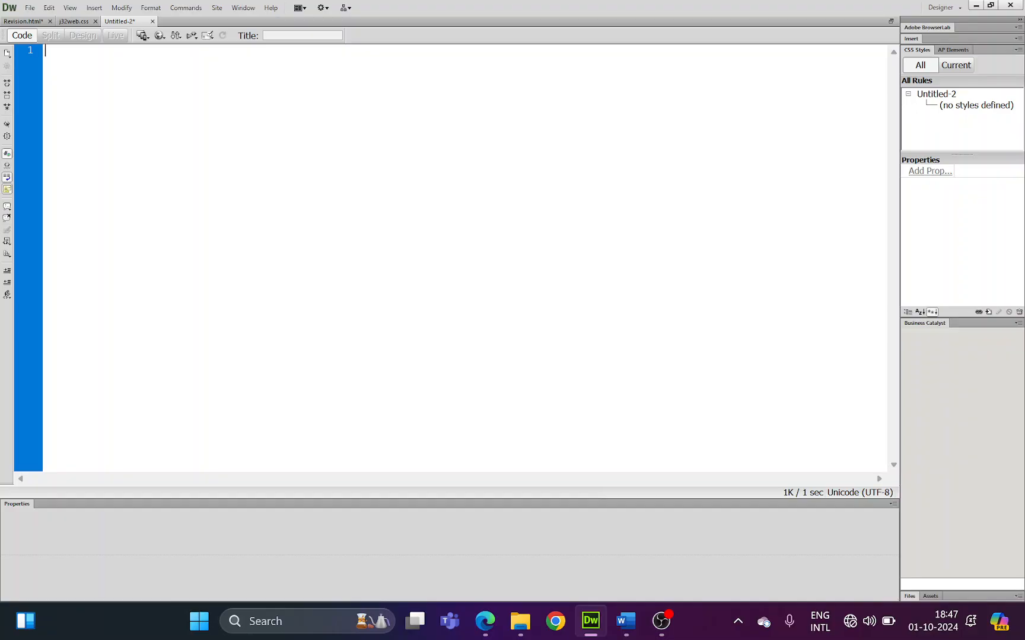
Step: Save the empty CSS document as "Revision stylesheet.css" in the j32 folder inside Papre 3 revision on the Desktop
{"action": "left_click", "coordinate": [29, 7]}
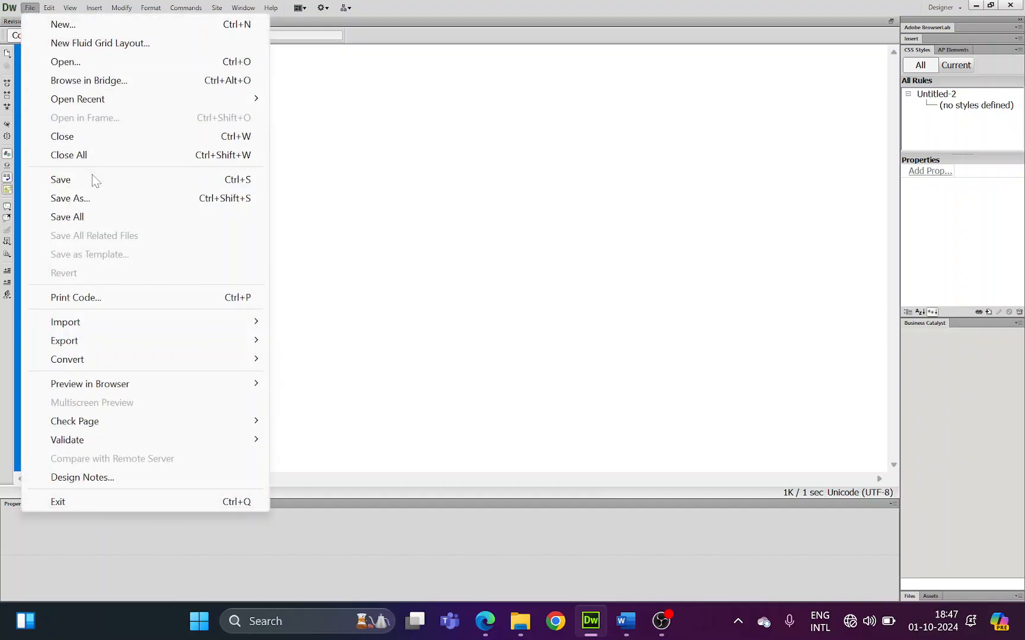
{"action": "left_click", "coordinate": [93, 198]}
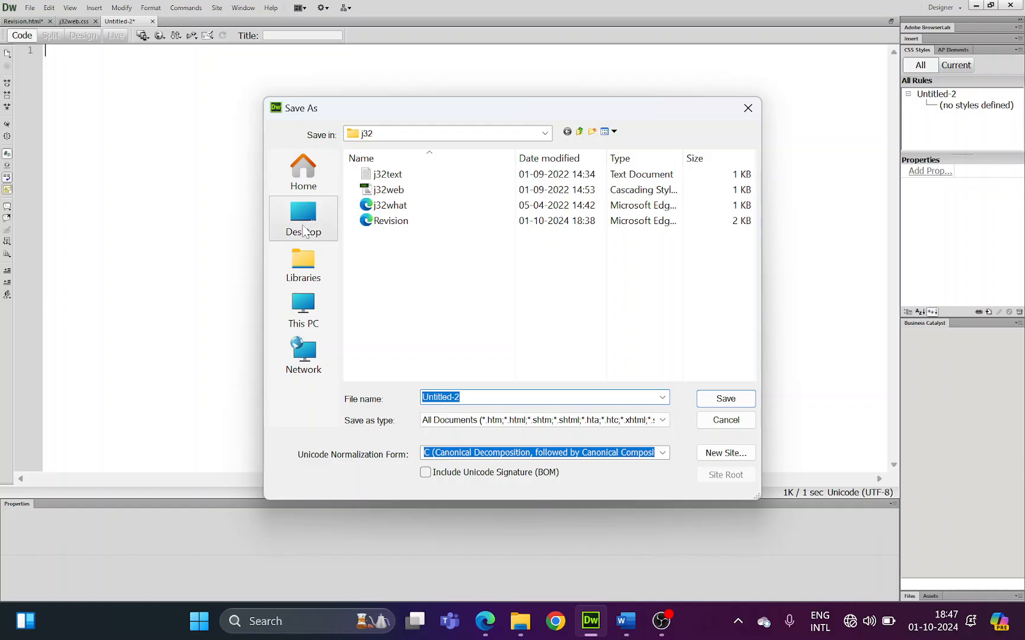
{"action": "left_click", "coordinate": [303, 230]}
{"action": "scroll", "coordinate": [492, 275], "scroll_direction": "down", "scroll_amount": 3}
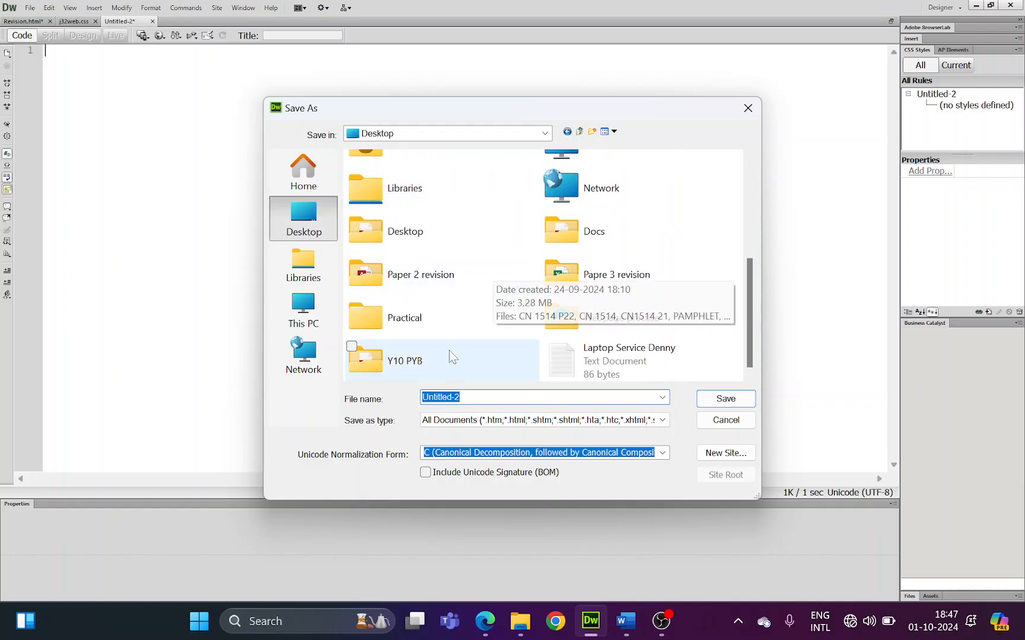
{"action": "double_click", "coordinate": [560, 273]}
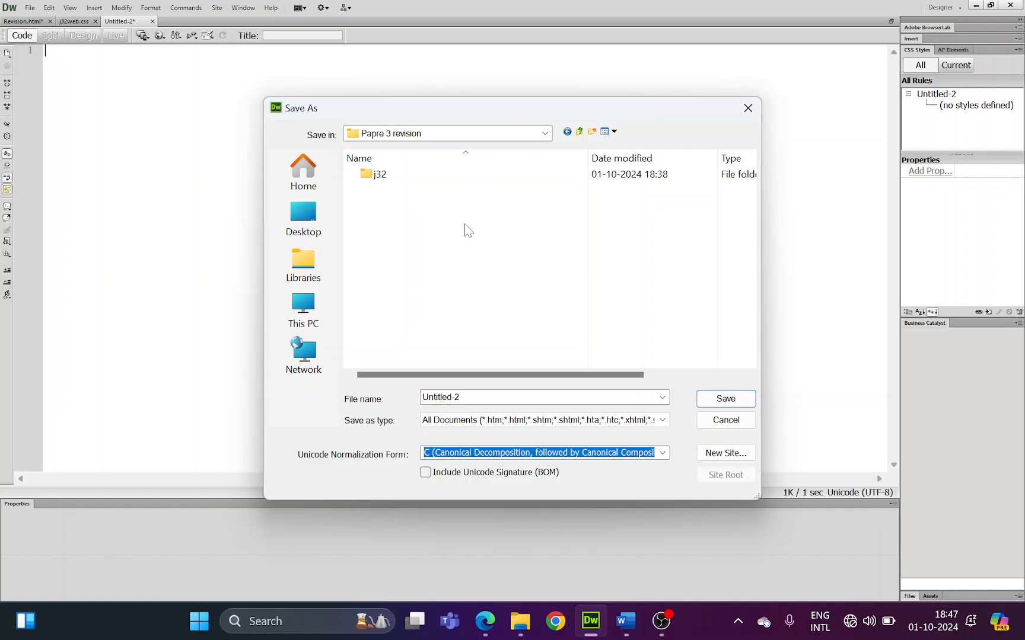
{"action": "double_click", "coordinate": [396, 178]}
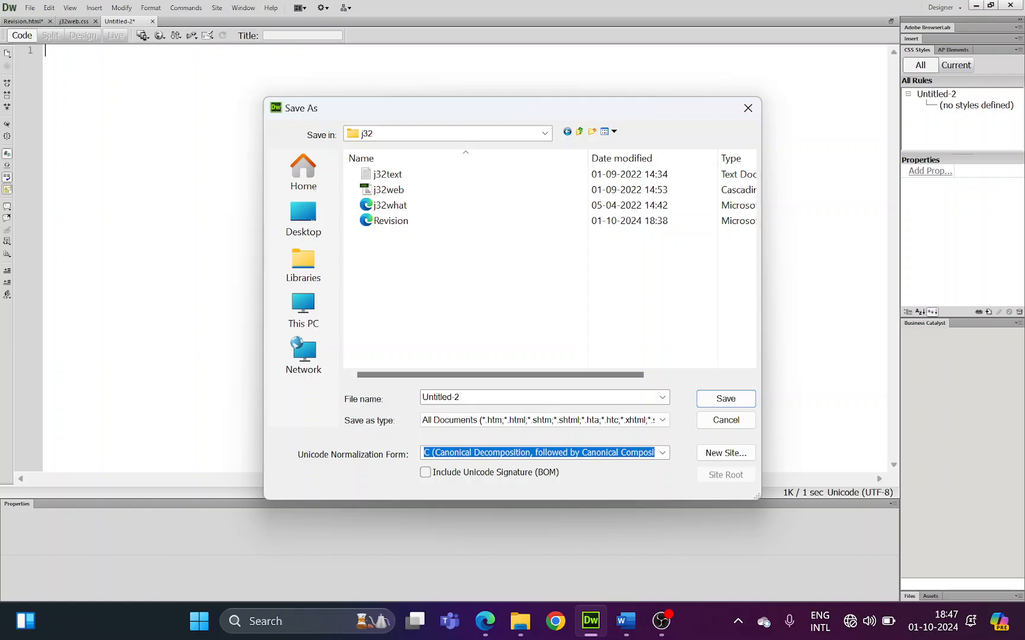
{"action": "double_click", "coordinate": [441, 397]}
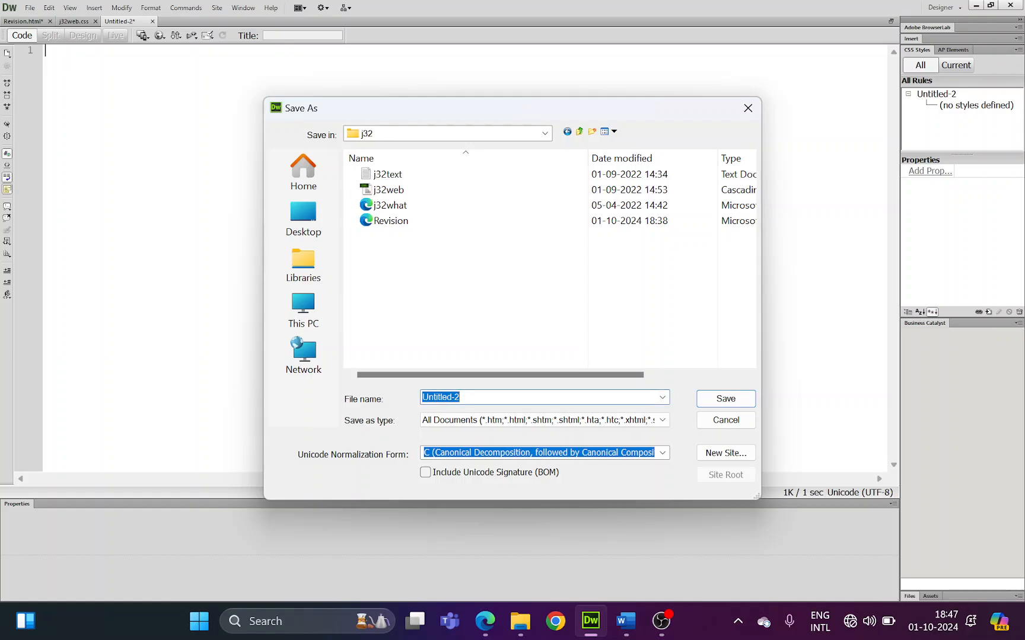
{"action": "type", "text": "Revisio"}
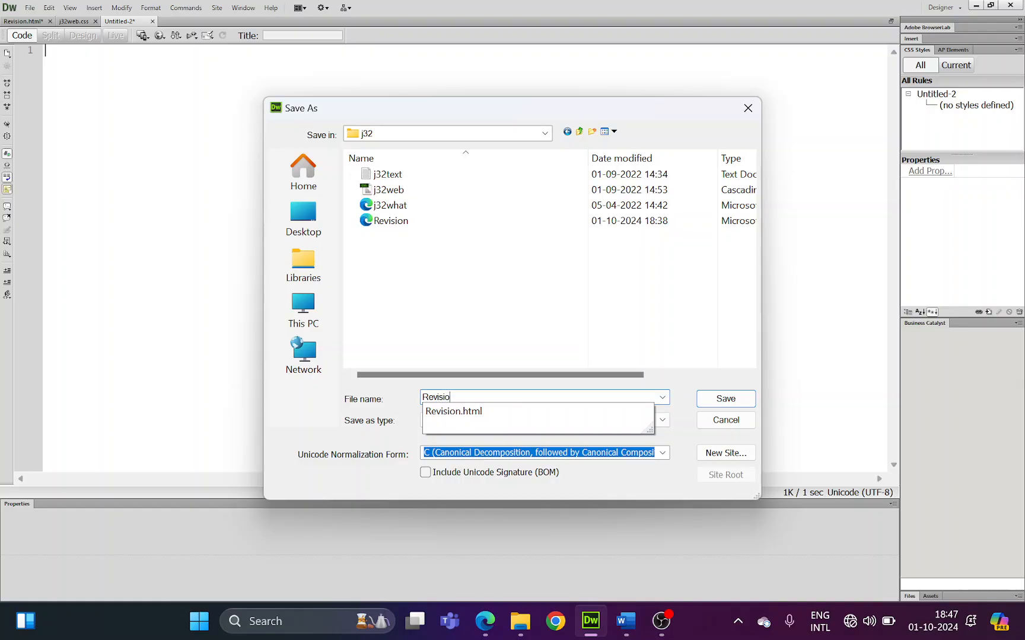
{"action": "type", "text": "n css"}
{"action": "key", "text": "BackSpace"}
{"action": "key", "text": "BackSpace"}
{"action": "key", "text": "BackSpace"}
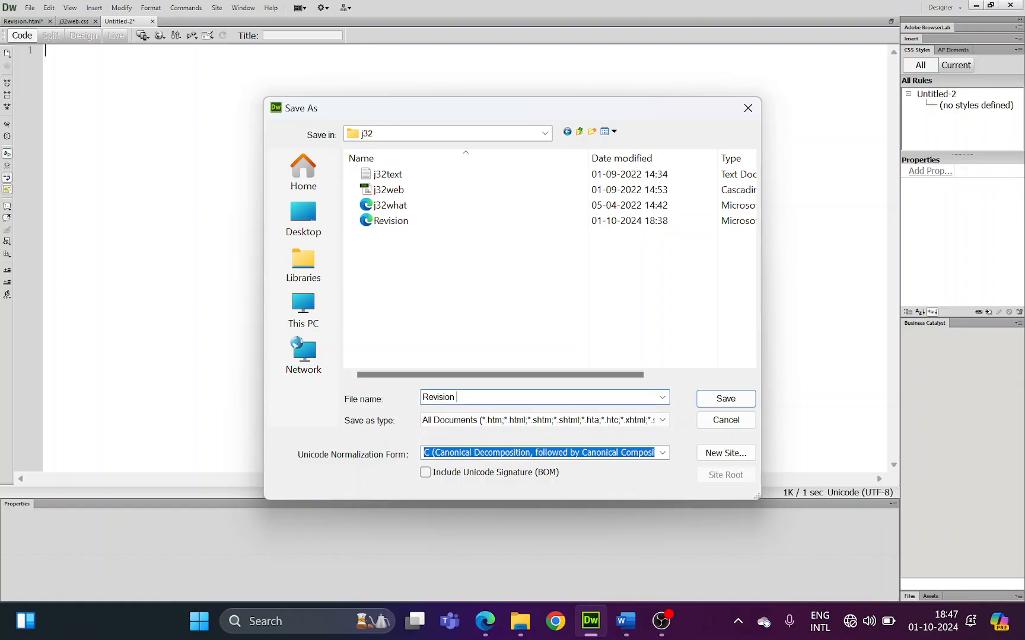
{"action": "type", "text": "stylesheet.css"}
{"action": "key", "text": "Return"}
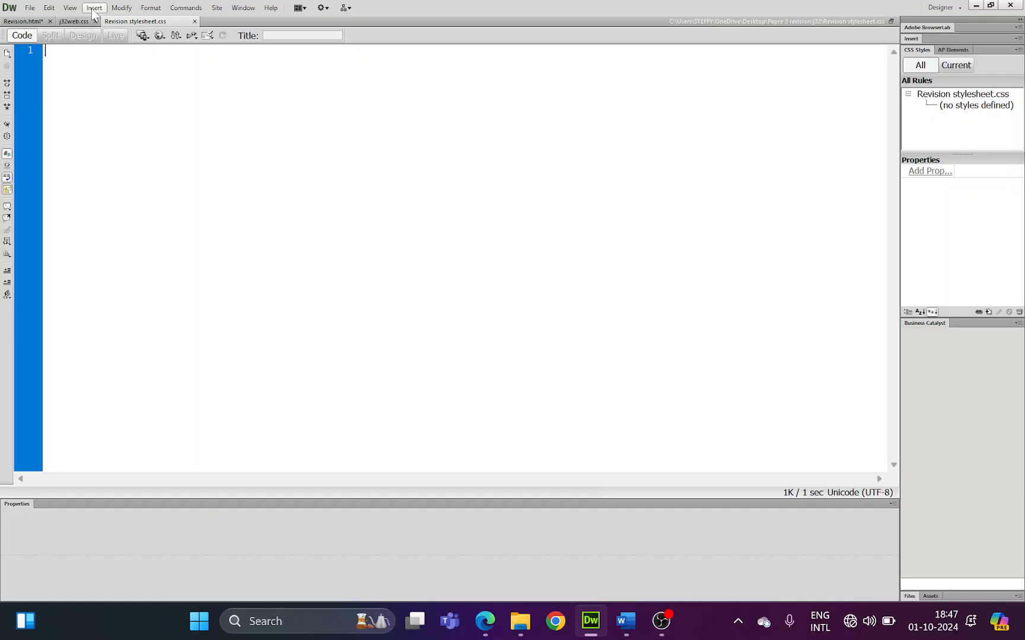
Step: Start the stylesheet's first line with a comment containing "Name CN" and the candidate number, enclosed in /* and */
{"action": "key", "text": "alt+Tab"}
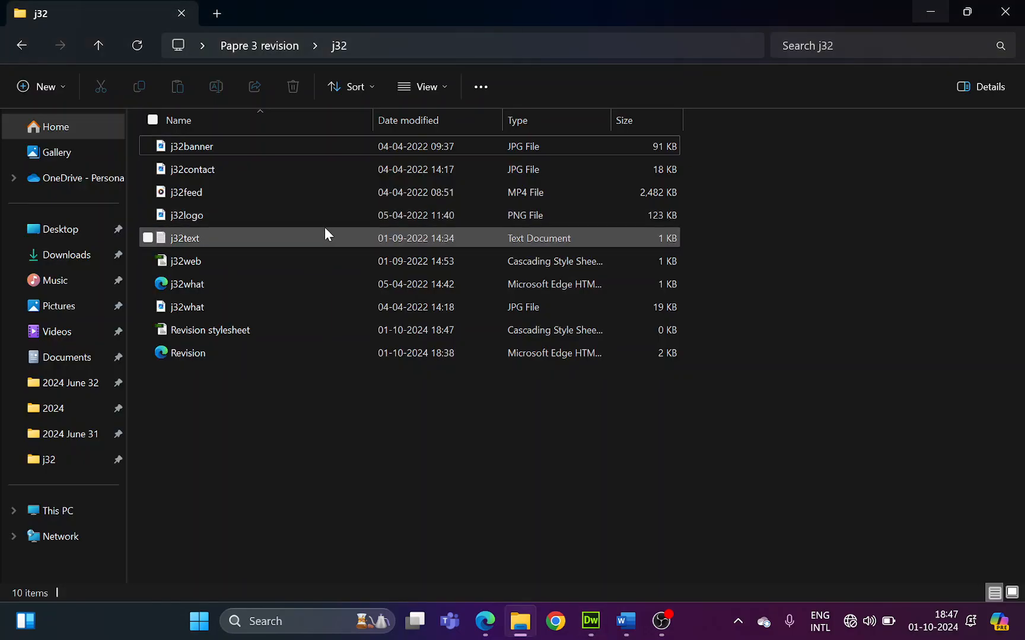
{"action": "key", "text": "alt+Tab"}
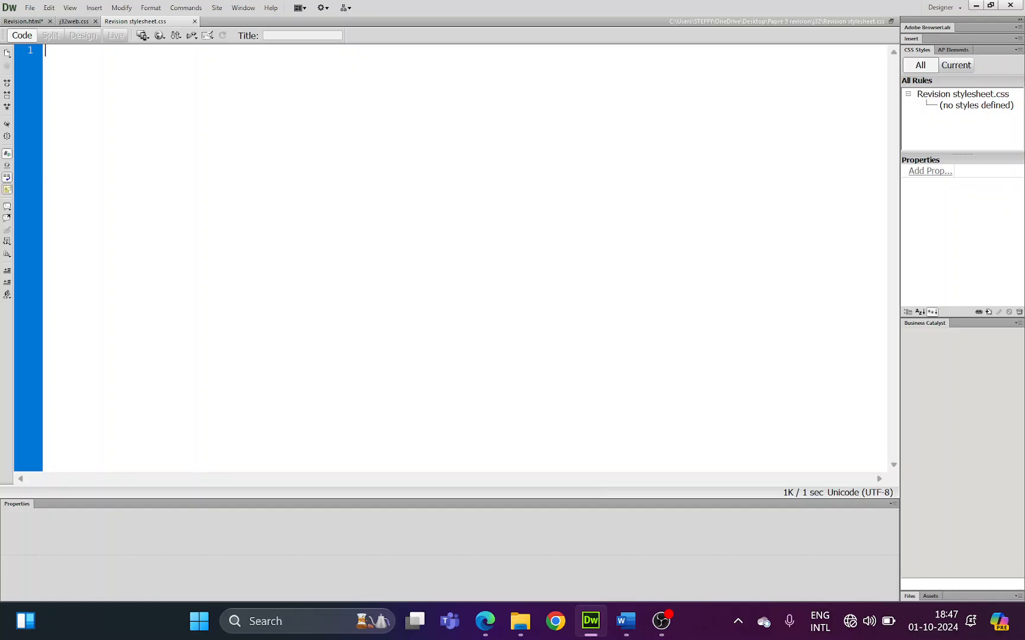
{"action": "type", "text": "/"}
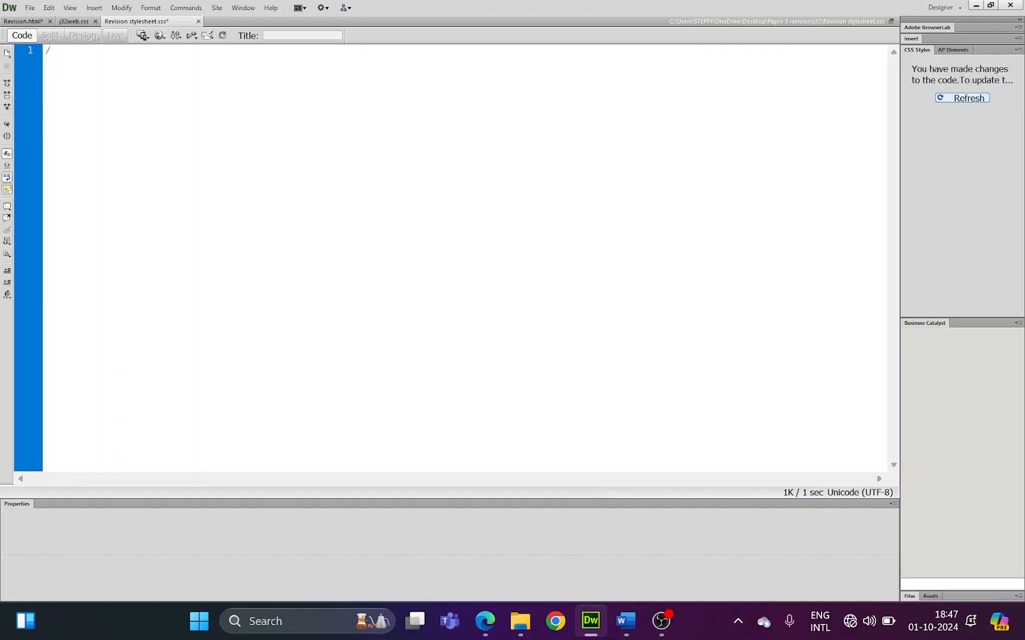
{"action": "type", "text": "* Name"}
{"action": "type", "text": " CN 1514 "}
{"action": "type", "text": "*?"}
{"action": "type", "text": "/"}
Step: Copy the stylesheet comment into the Word notes, placing it below the MS Word, MS Excel, MS Access bullet list
{"action": "key", "text": "ctrl+a"}
{"action": "key", "text": "ctrl+c"}
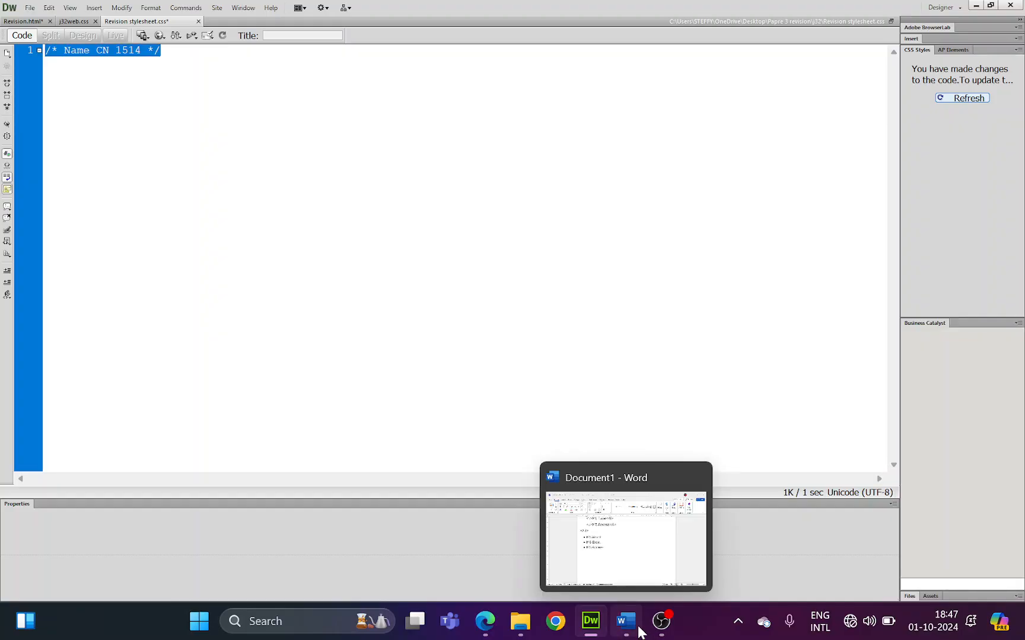
{"action": "left_click", "coordinate": [637, 627]}
{"action": "left_click", "coordinate": [628, 629]}
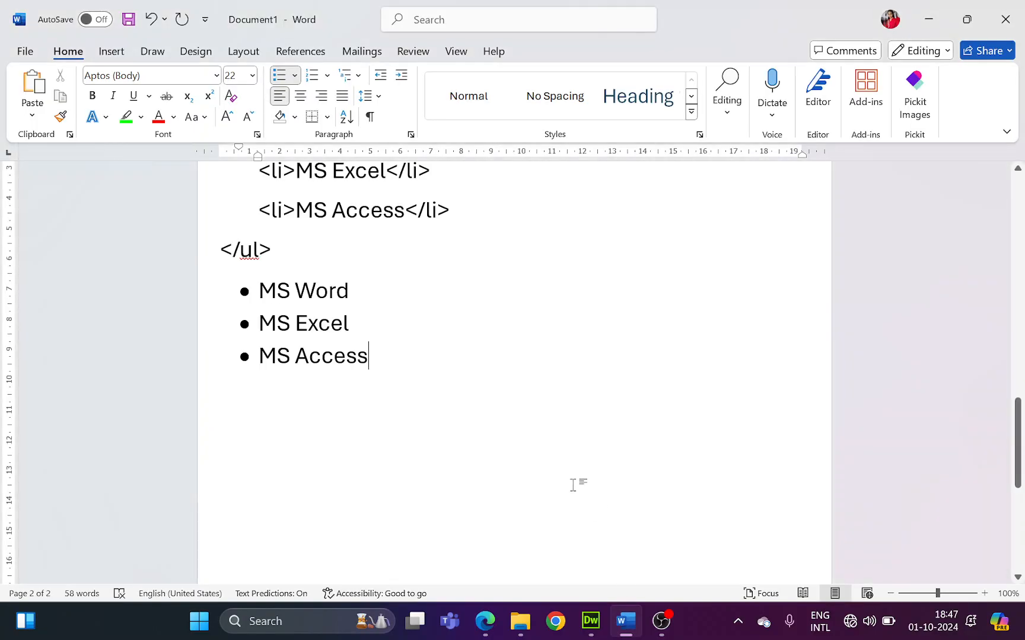
{"action": "left_click", "coordinate": [482, 404]}
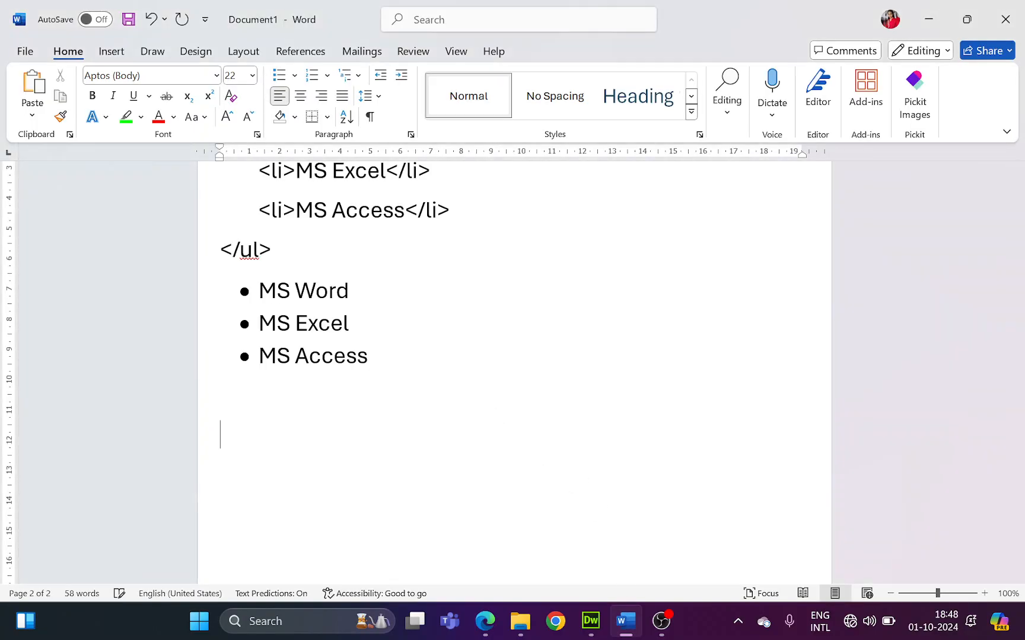
{"action": "key", "text": "ctrl+v"}
{"action": "scroll", "coordinate": [473, 412], "scroll_direction": "down", "scroll_amount": 4}
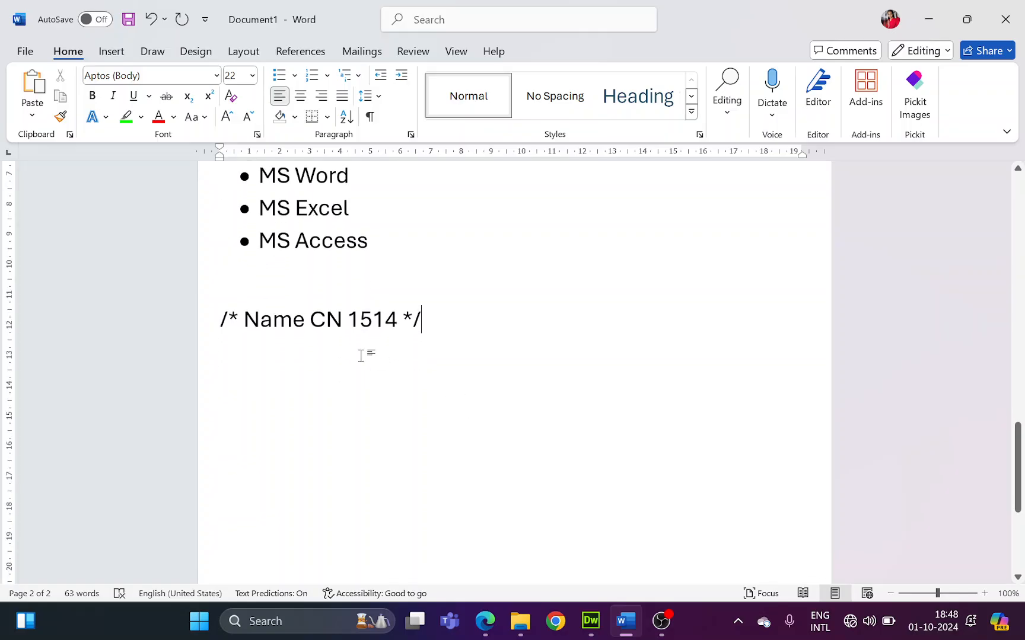
{"action": "left_click_drag", "start_coordinate": [220, 320], "coordinate": [433, 320]}
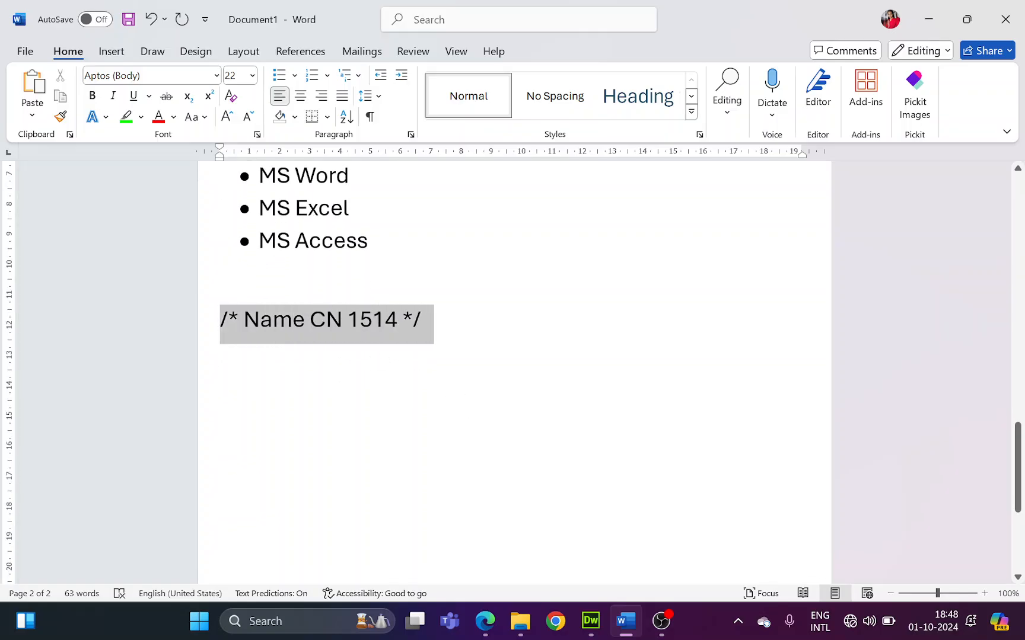
Step: Switch back to Dreamweaver, add a new line beneath the comment in Revision stylesheet.css, and refresh the styles
{"action": "left_click", "coordinate": [591, 621]}
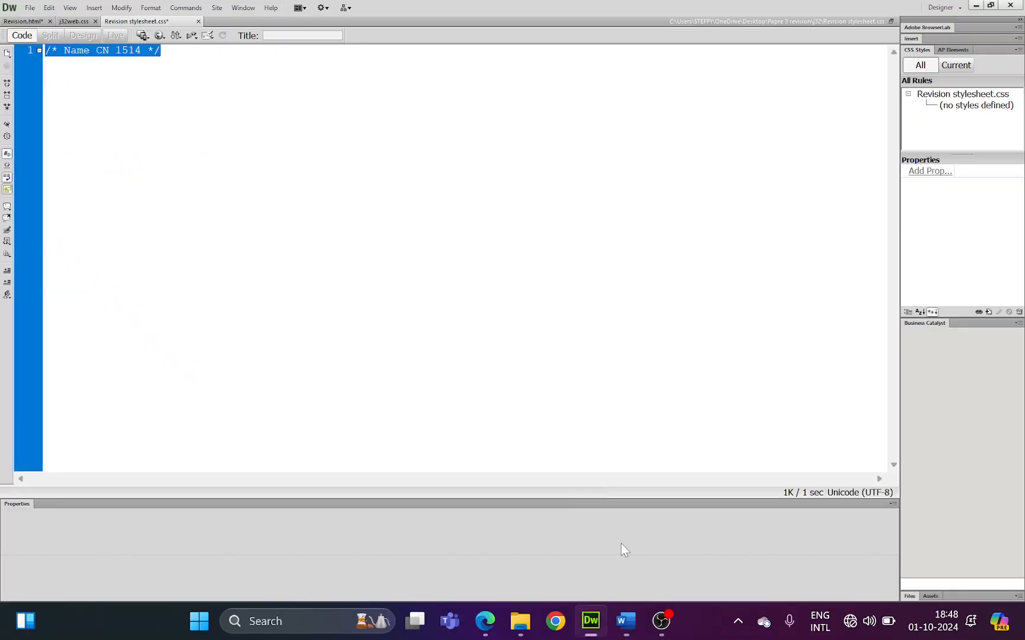
{"action": "left_click", "coordinate": [160, 51]}
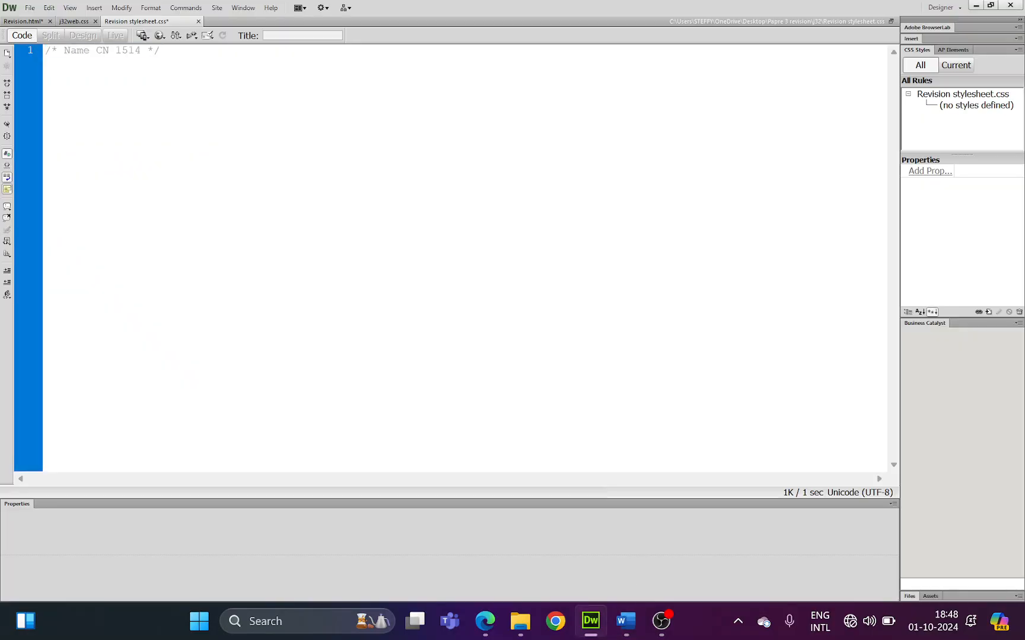
{"action": "key", "text": "Return"}
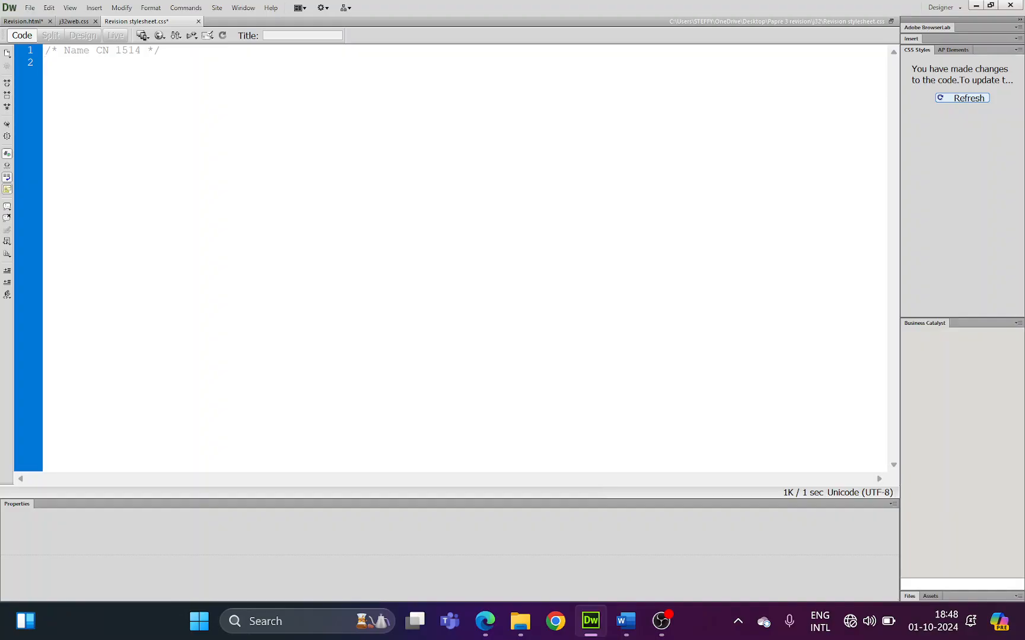
{"action": "left_click", "coordinate": [966, 99]}
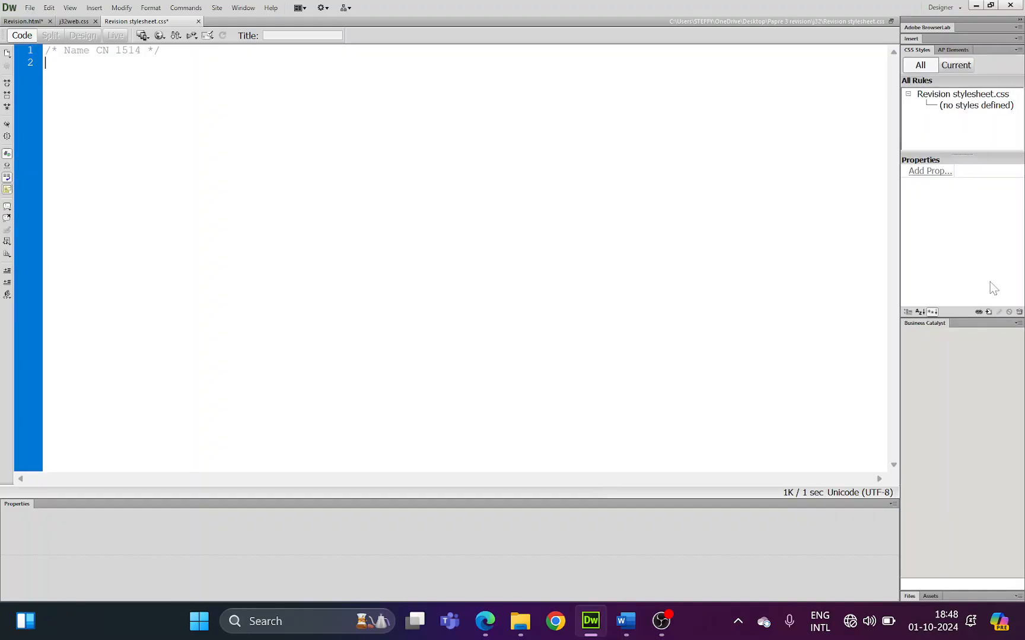
Step: Create a new CSS rule with the Tag selector type for body in this document, and show its Background settings
{"action": "left_click", "coordinate": [988, 313]}
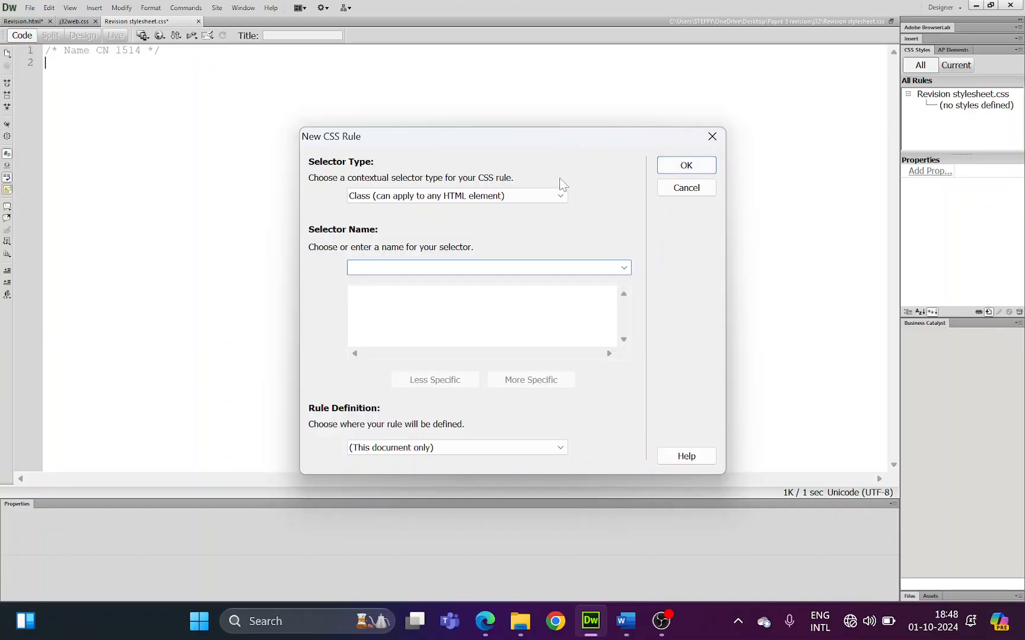
{"action": "left_click", "coordinate": [561, 198]}
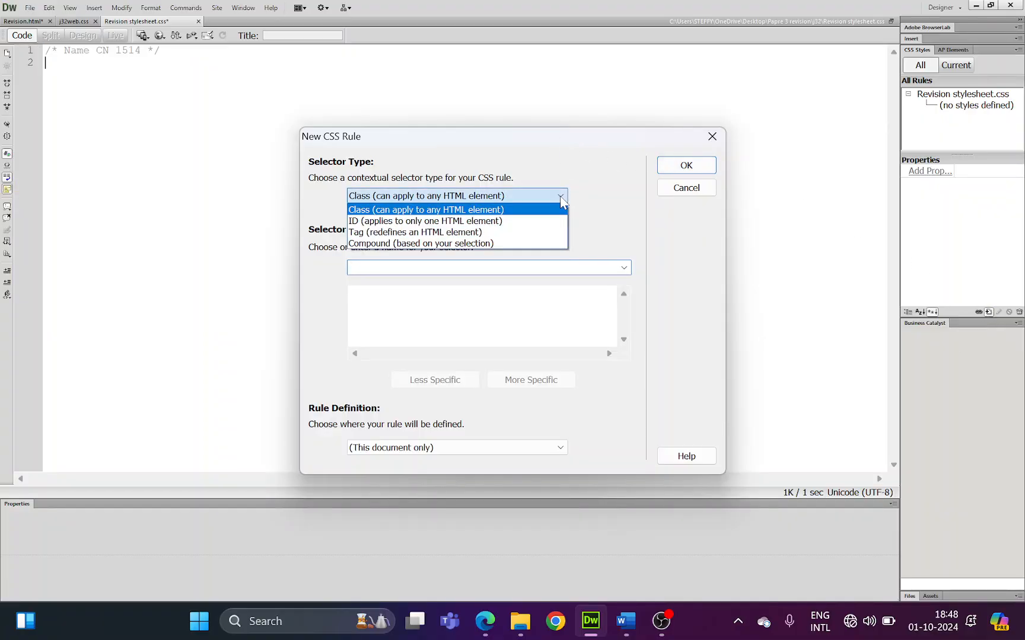
{"action": "left_click", "coordinate": [524, 233]}
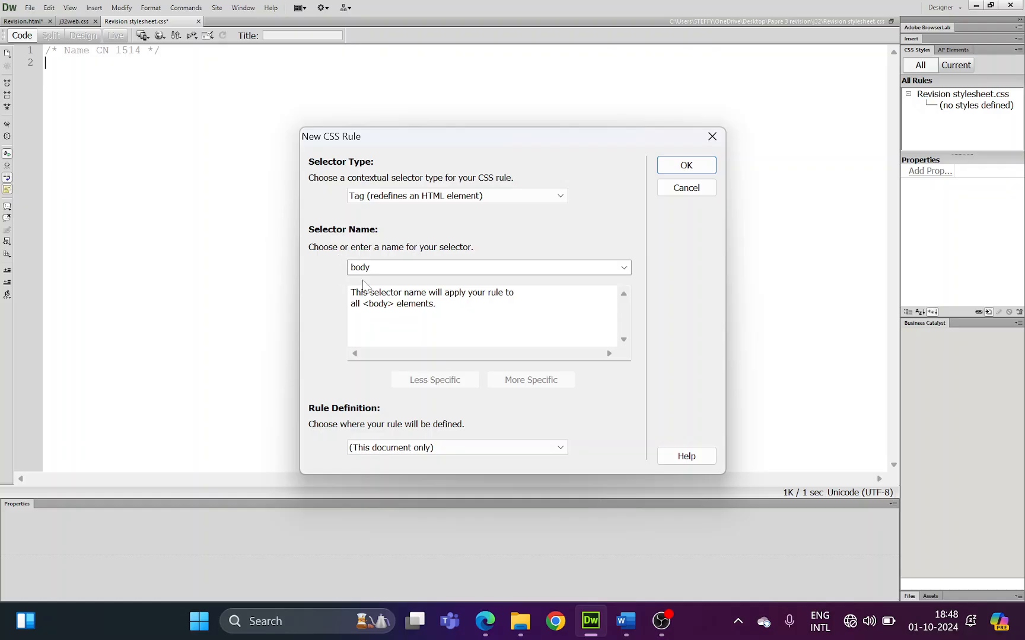
{"action": "left_click", "coordinate": [705, 164]}
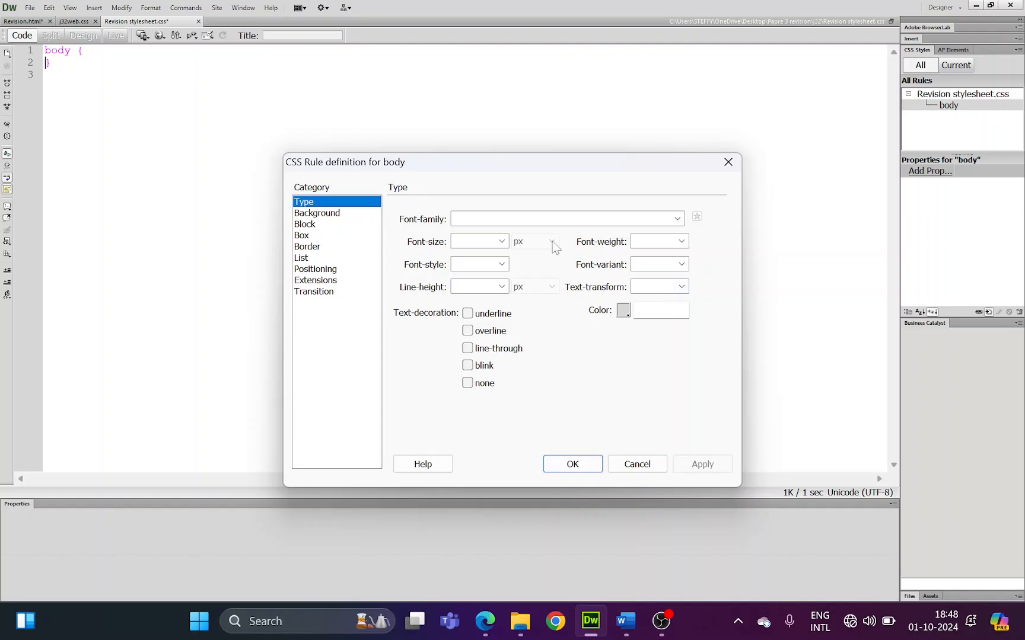
{"action": "left_click", "coordinate": [334, 214]}
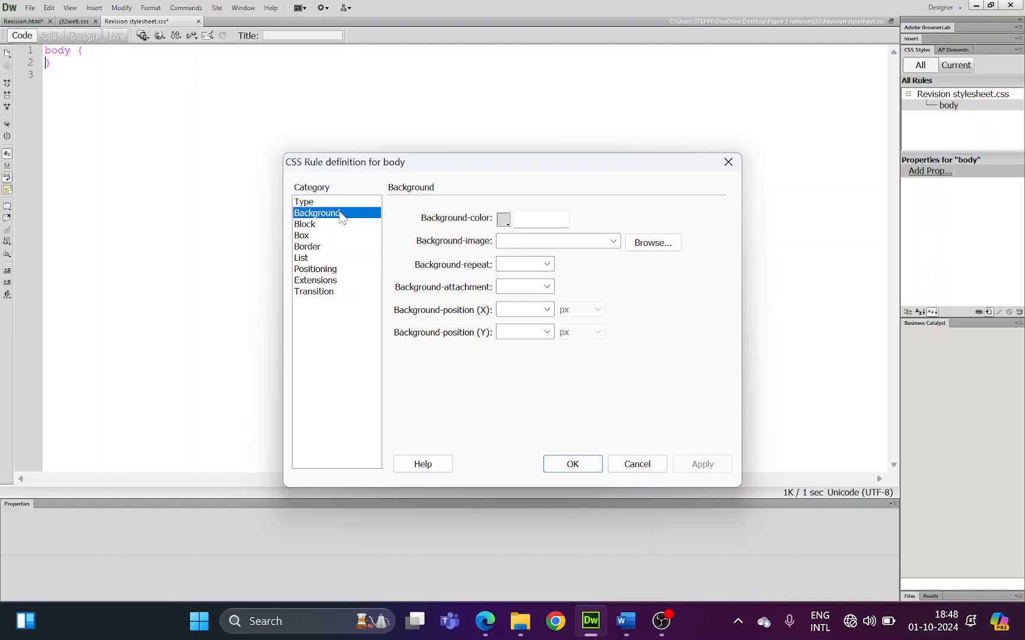
Step: Try #FFF as the body rule's background colour and reduce the value to #
{"action": "left_click", "coordinate": [503, 220]}
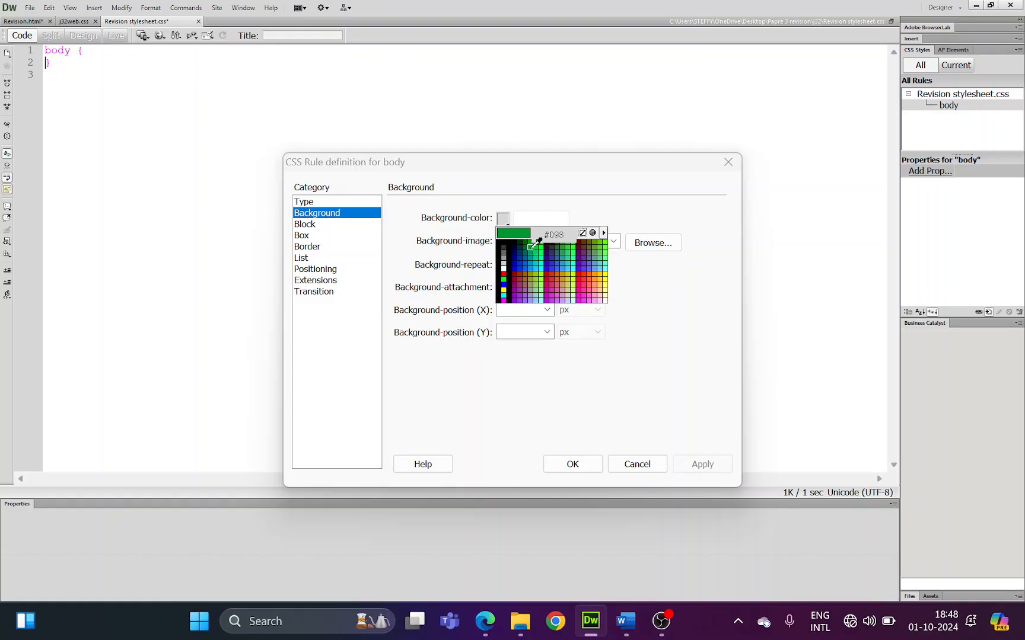
{"action": "left_click", "coordinate": [530, 213]}
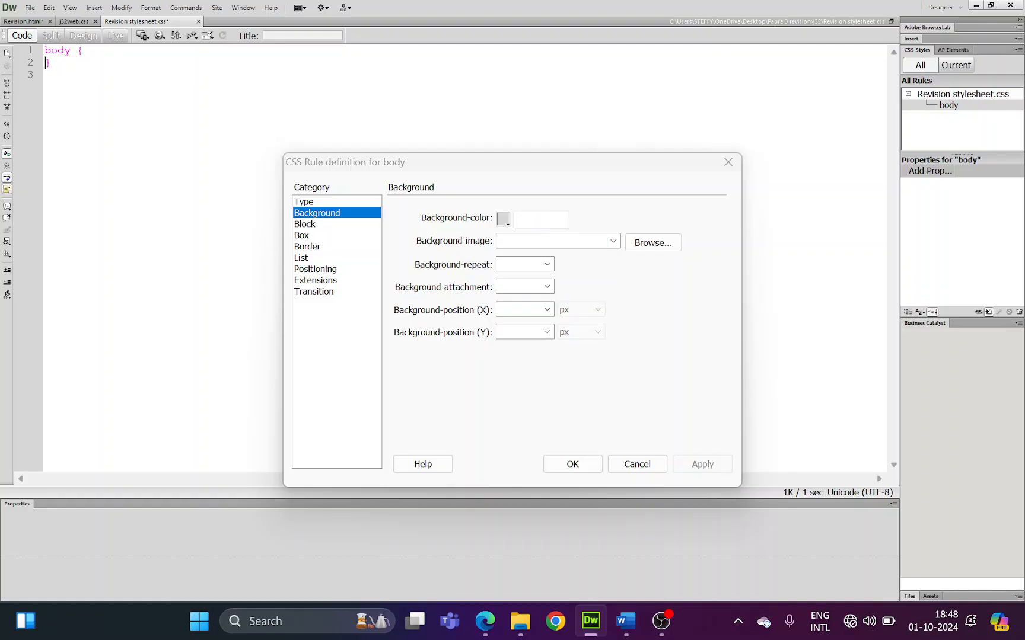
{"action": "left_click_drag", "start_coordinate": [537, 218], "coordinate": [512, 220]}
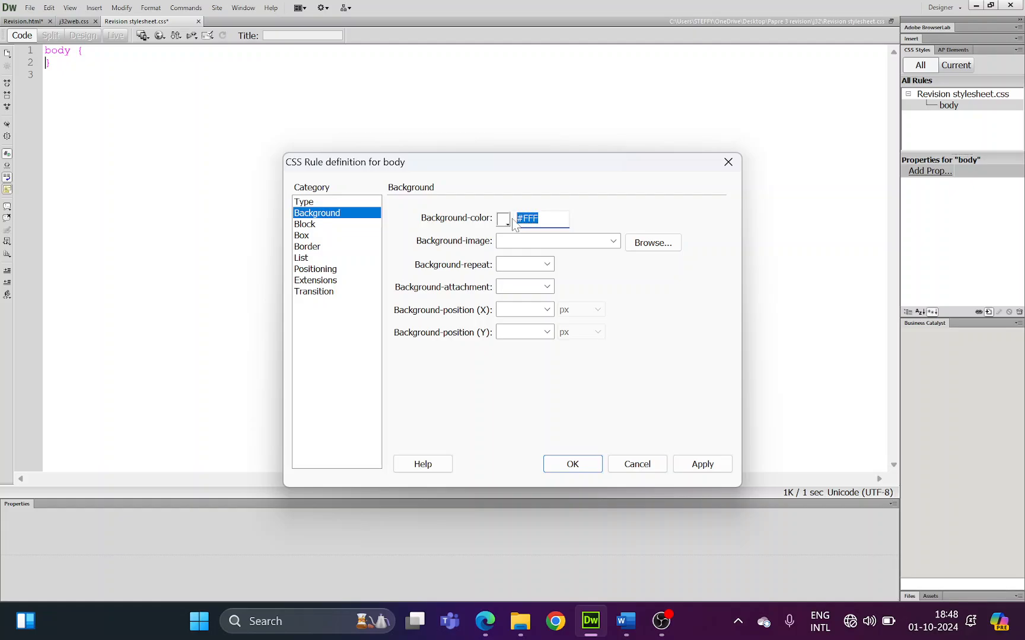
{"action": "key", "text": "BackSpace"}
{"action": "left_click", "coordinate": [503, 219]}
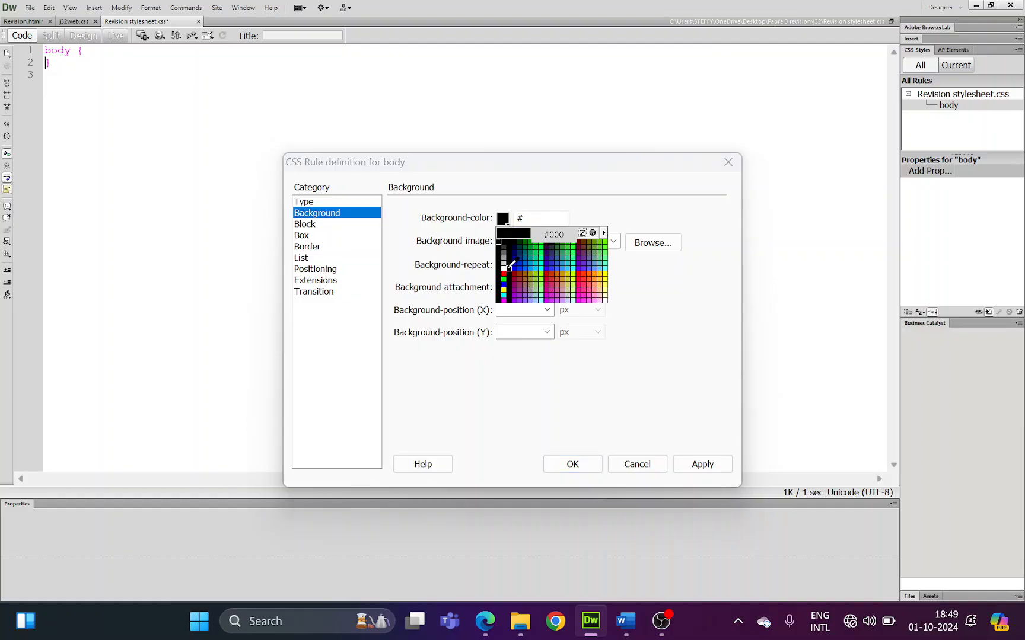
{"action": "left_click", "coordinate": [539, 217]}
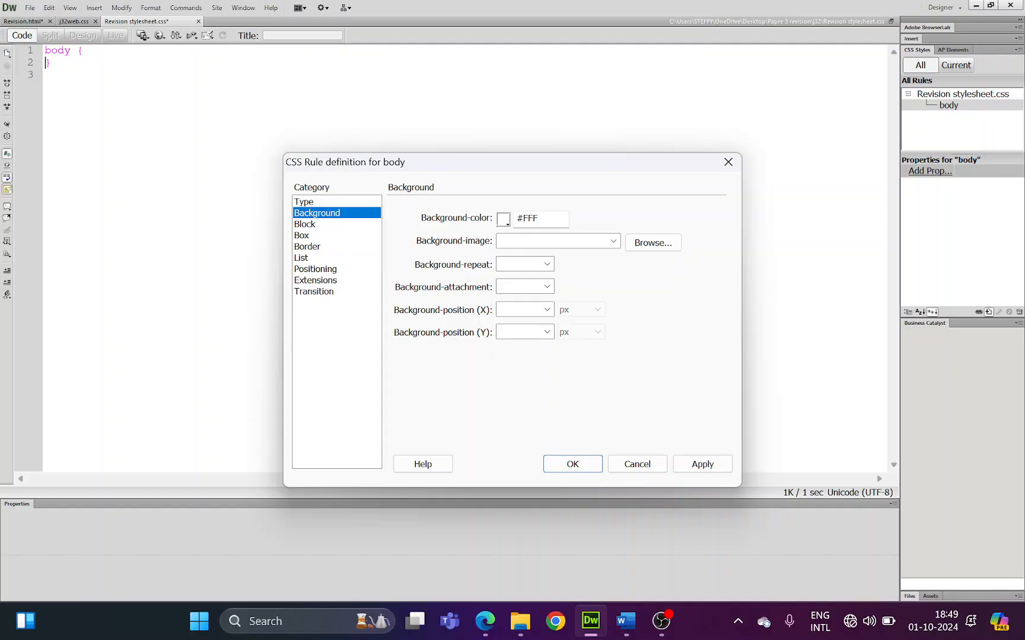
{"action": "left_click_drag", "start_coordinate": [536, 219], "coordinate": [520, 216]}
{"action": "type", "text": "#"}
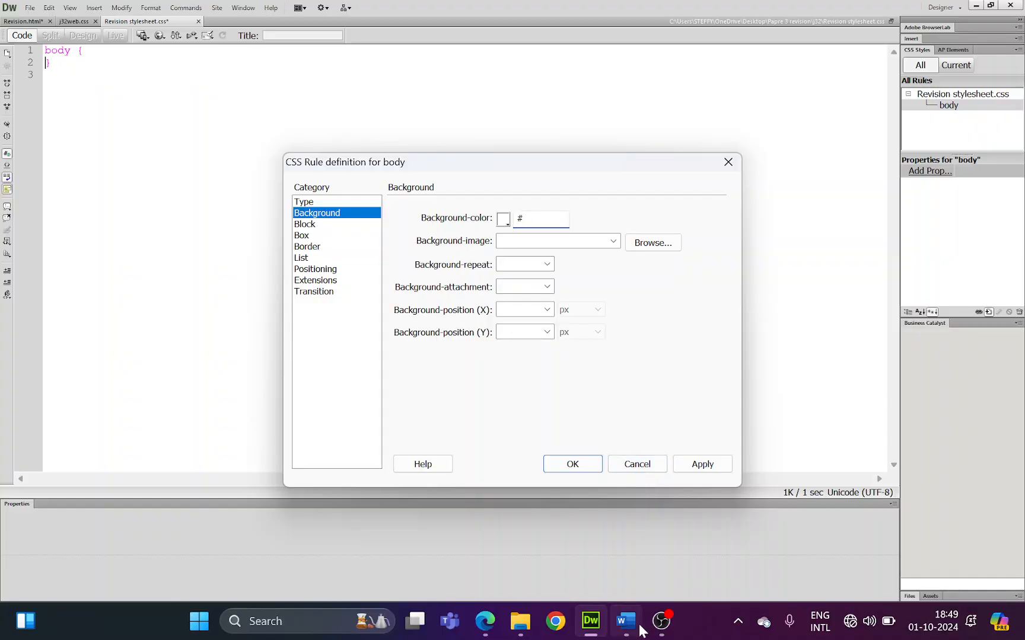
Step: Switch to the Word notes, add "#RRGGBB" on a new line below the comment, and select its RRGGBB part
{"action": "key", "text": "alt+Tab"}
{"action": "scroll", "coordinate": [490, 356], "scroll_direction": "down", "scroll_amount": 2}
{"action": "left_click", "coordinate": [475, 309]}
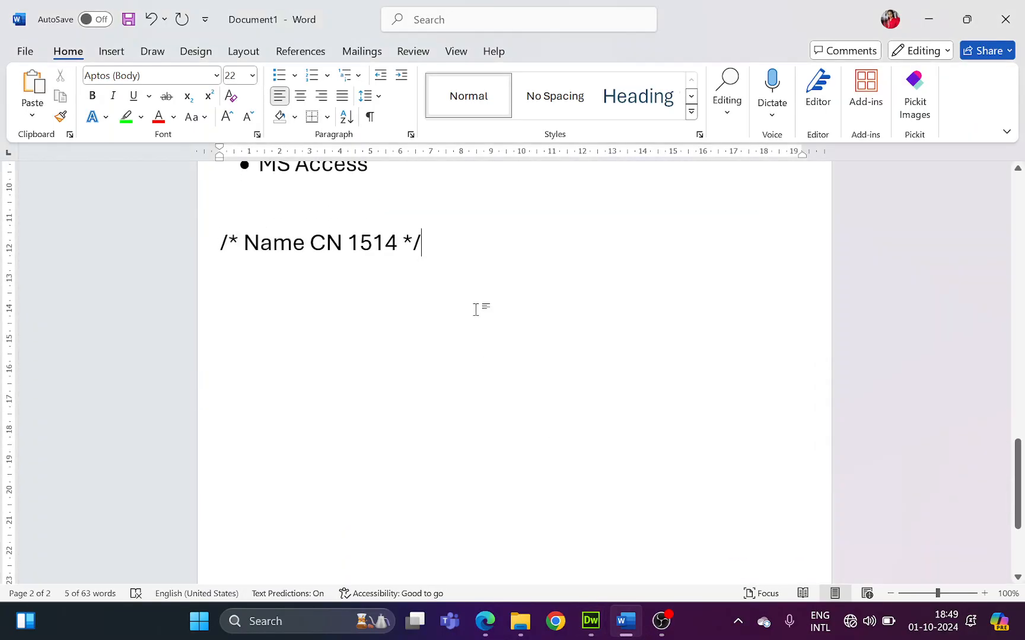
{"action": "key", "text": "Return"}
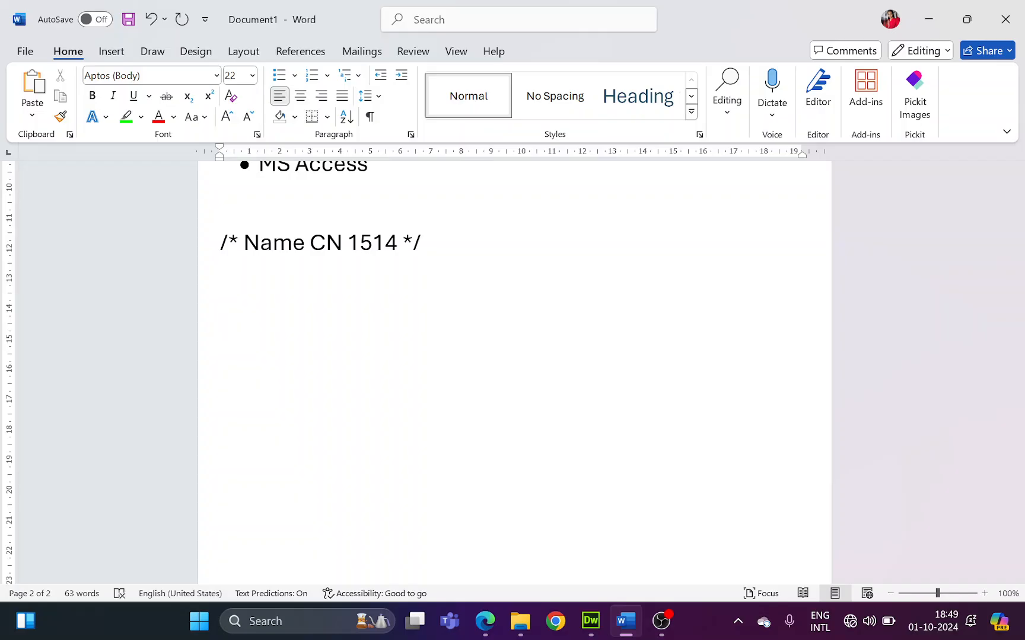
{"action": "type", "text": "#RRGGBB"}
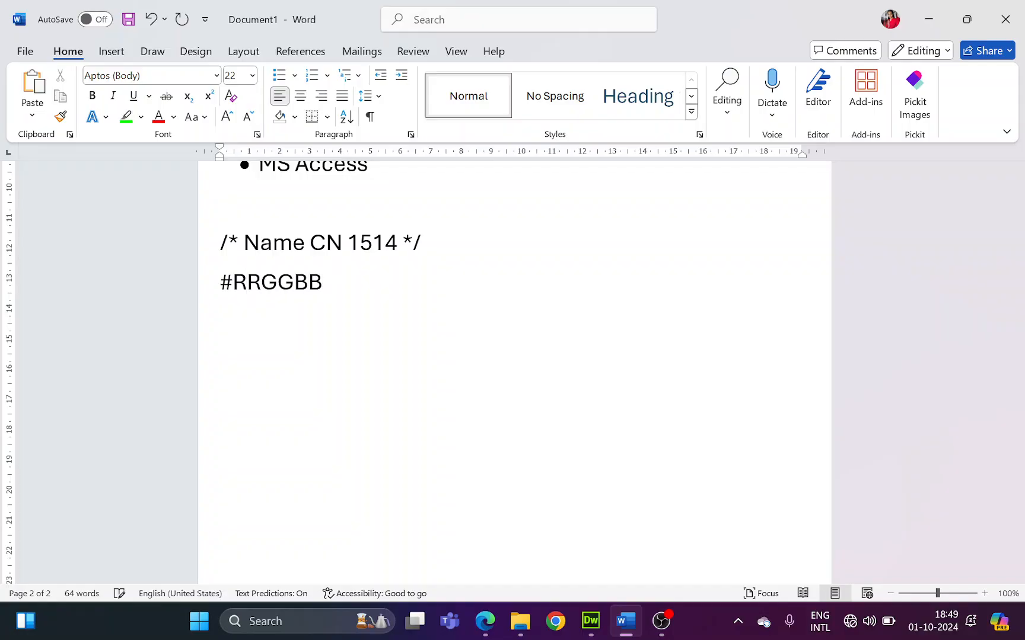
{"action": "left_click_drag", "start_coordinate": [233, 285], "coordinate": [319, 295]}
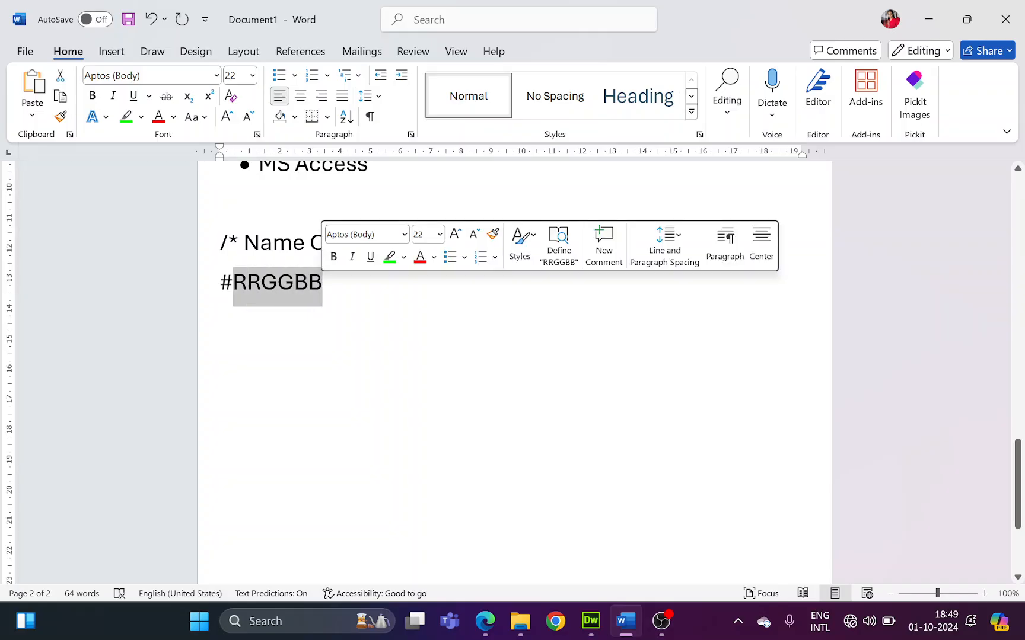
{"action": "left_click", "coordinate": [330, 294]}
{"action": "left_click_drag", "start_coordinate": [233, 286], "coordinate": [321, 292]}
{"action": "left_click", "coordinate": [331, 292]}
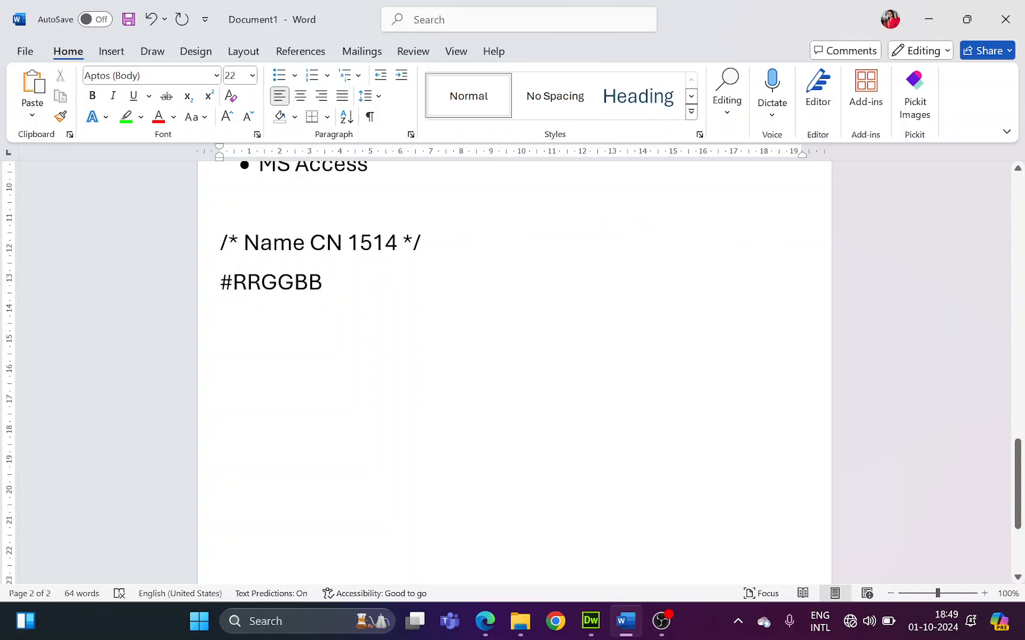
{"action": "left_click_drag", "start_coordinate": [233, 286], "coordinate": [322, 291]}
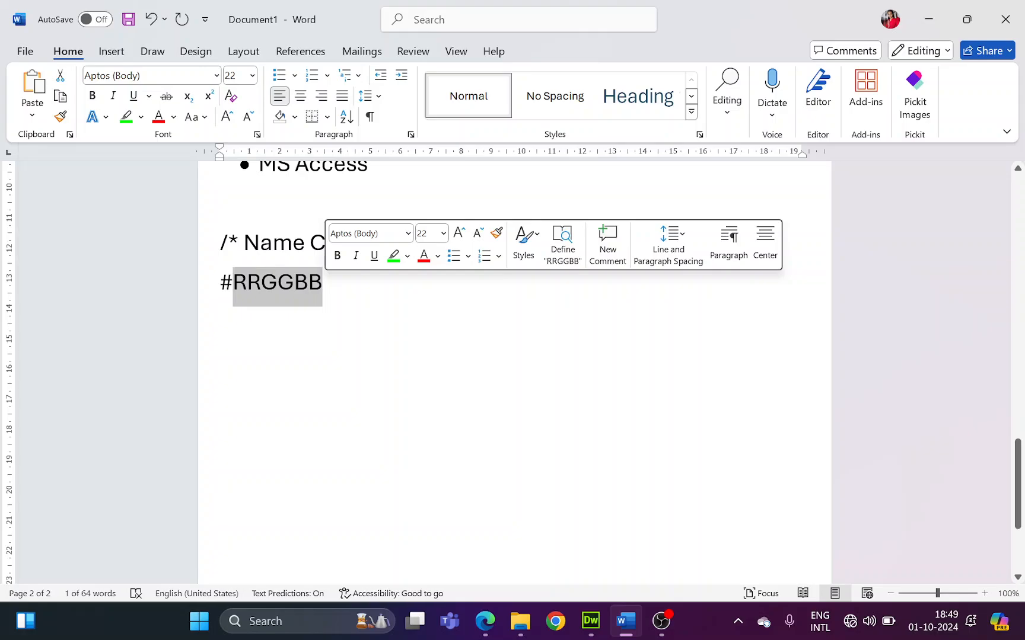
Step: Switch back to Dreamweaver and set the body rule's background colour to #FFFFFF
{"action": "key", "text": "alt+Tab"}
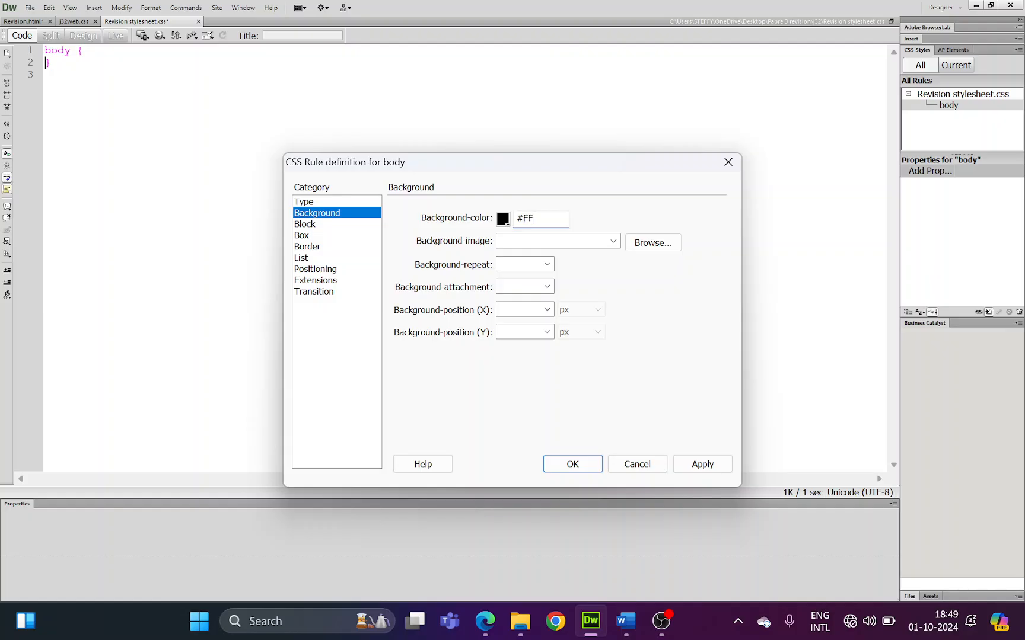
{"action": "type", "text": "#FFFFFF"}
{"action": "key", "text": "Tab"}
{"action": "left_click", "coordinate": [503, 218]}
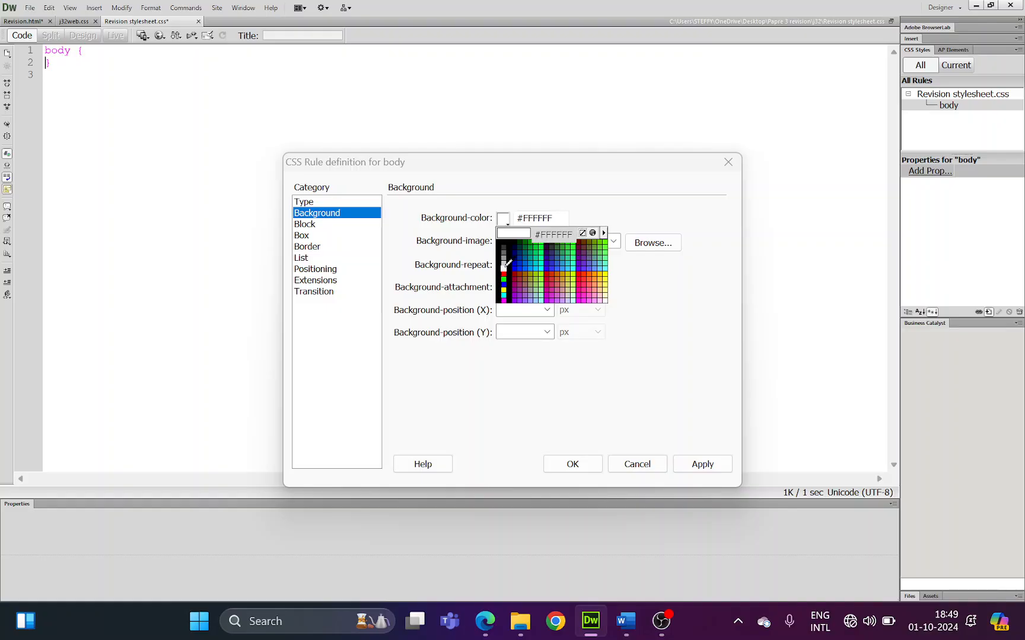
{"action": "left_click", "coordinate": [558, 212]}
{"action": "left_click_drag", "start_coordinate": [554, 219], "coordinate": [515, 218]}
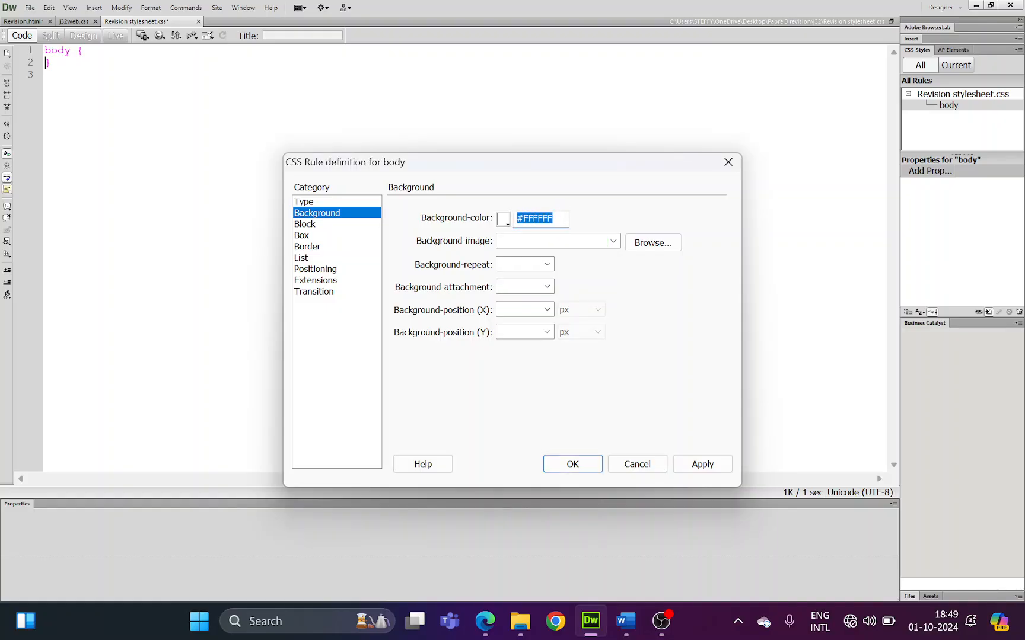
Step: Review the #RRGGBB colour code format in the Word notes
{"action": "key", "text": "alt+Tab"}
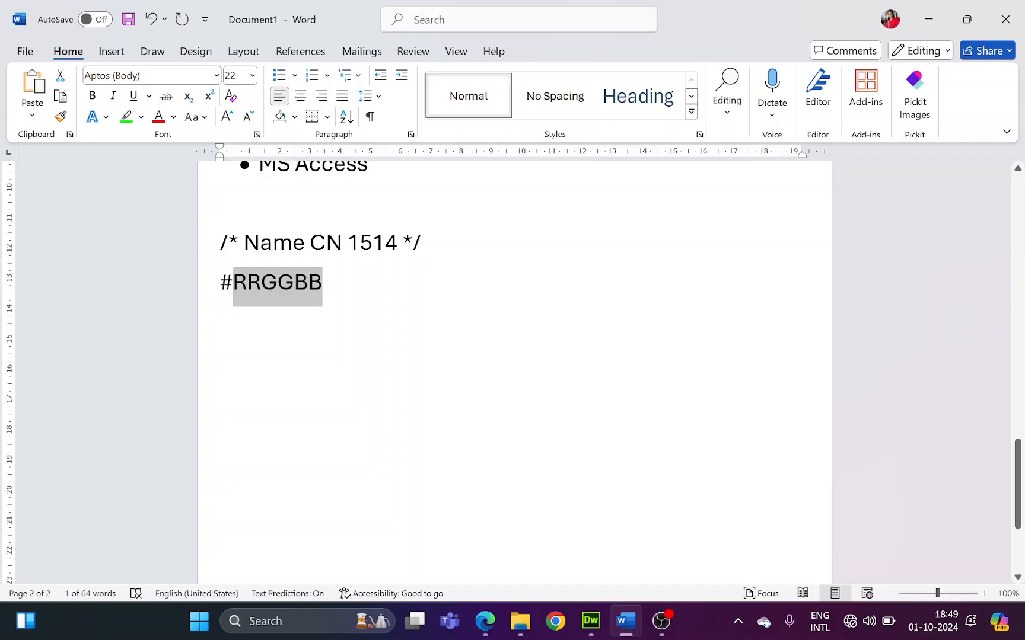
{"action": "left_click_drag", "start_coordinate": [221, 285], "coordinate": [321, 287]}
{"action": "left_click_drag", "start_coordinate": [233, 284], "coordinate": [323, 284]}
{"action": "left_click", "coordinate": [354, 300]}
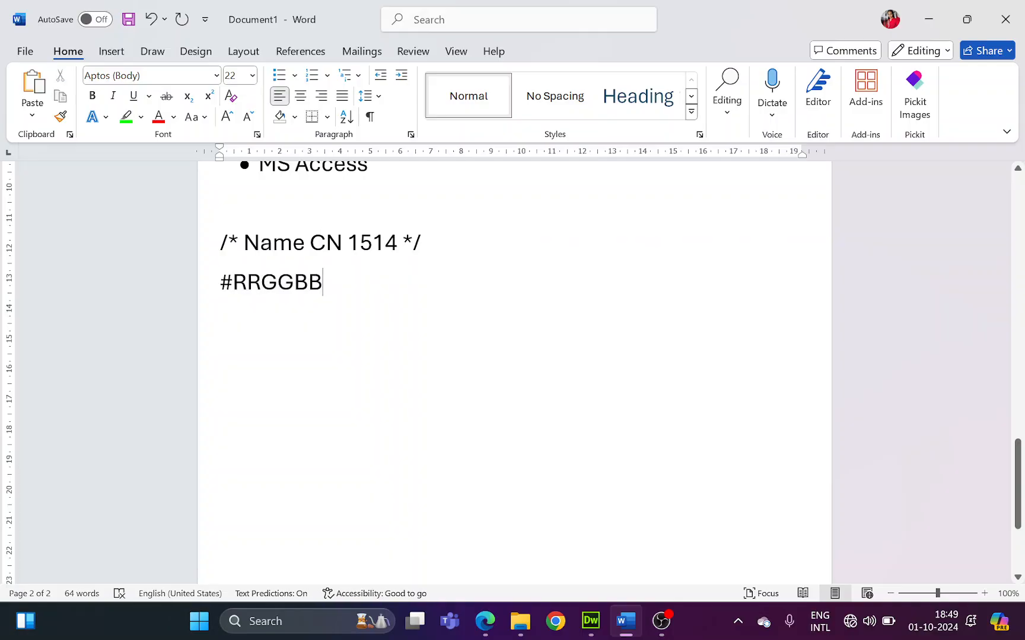
Step: Switch back to Dreamweaver, clear the body rule's background colour and pick blue (#00F) from the colour palette
{"action": "key", "text": "alt+Tab"}
{"action": "left_click", "coordinate": [504, 219]}
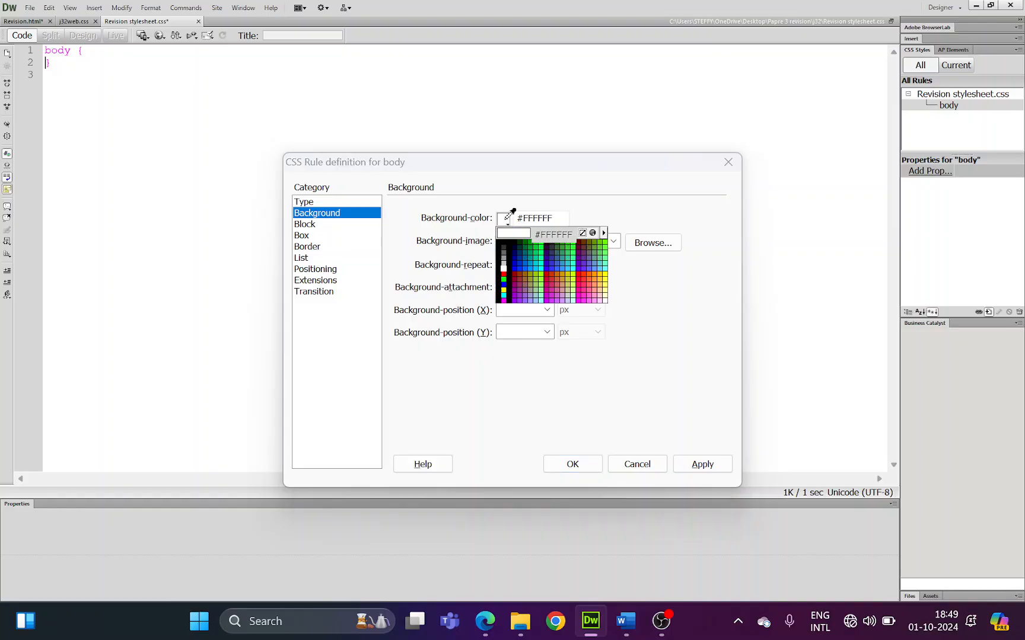
{"action": "left_click", "coordinate": [551, 218]}
{"action": "key", "text": "BackSpace"}
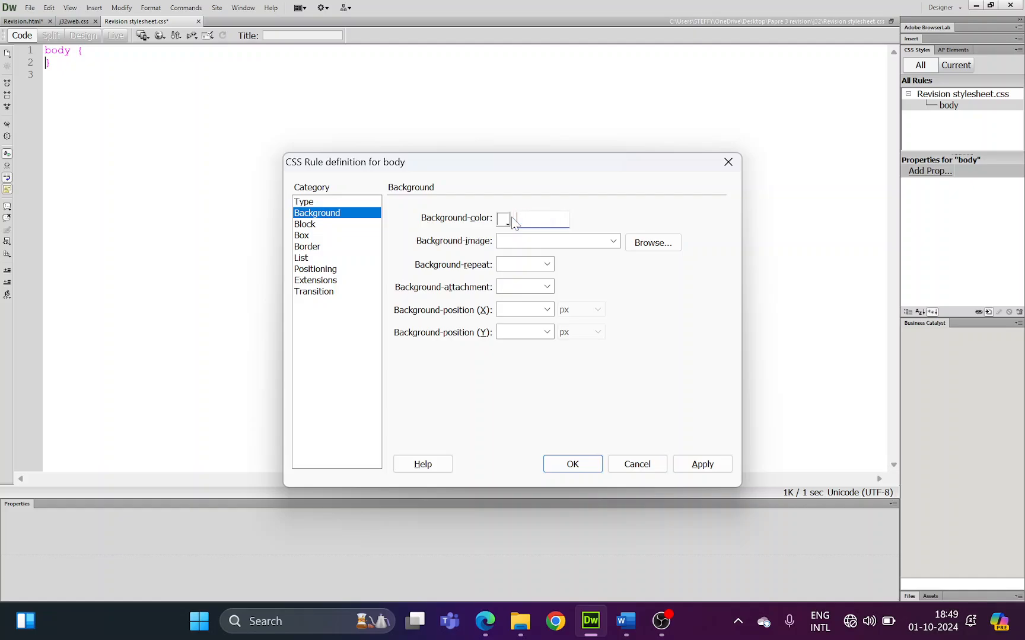
{"action": "left_click", "coordinate": [503, 219]}
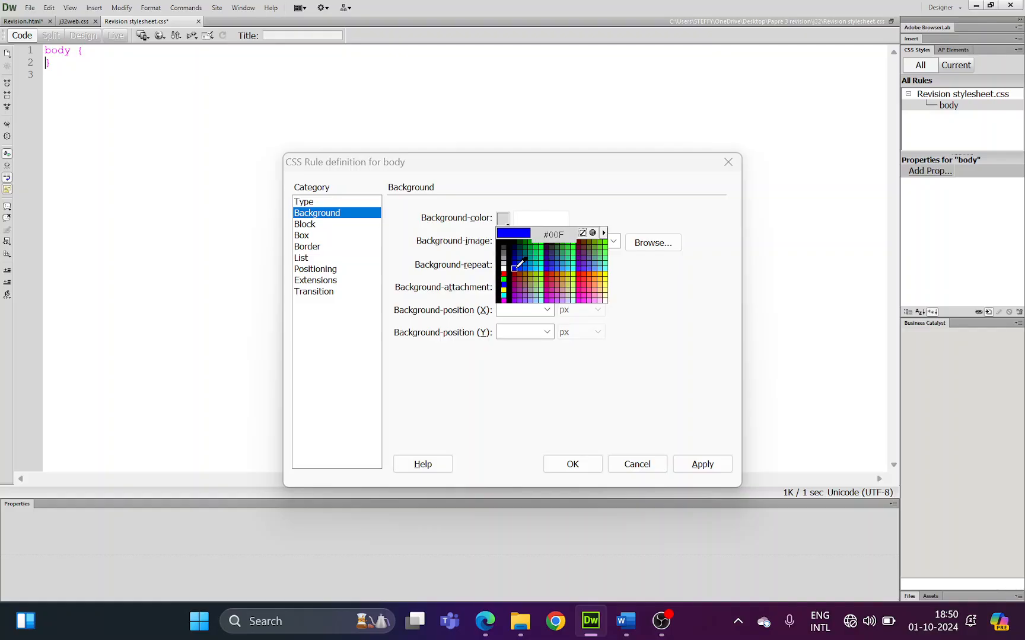
{"action": "left_click", "coordinate": [514, 268]}
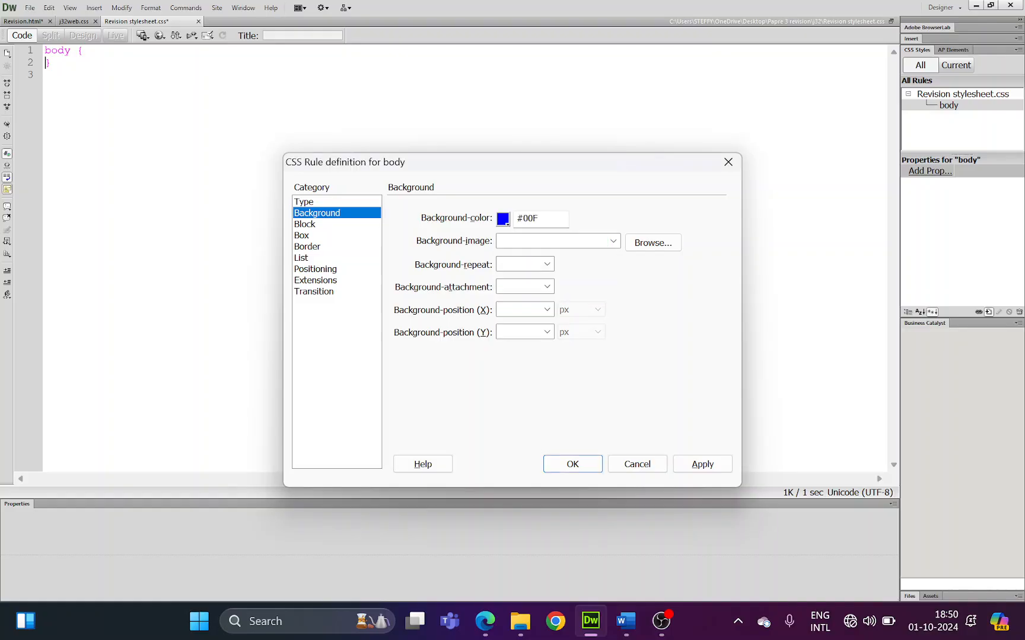
Step: Expand the body rule's background colour to the six-digit code #0000FF
{"action": "left_click_drag", "start_coordinate": [541, 219], "coordinate": [523, 219]}
{"action": "left_click", "coordinate": [537, 218]}
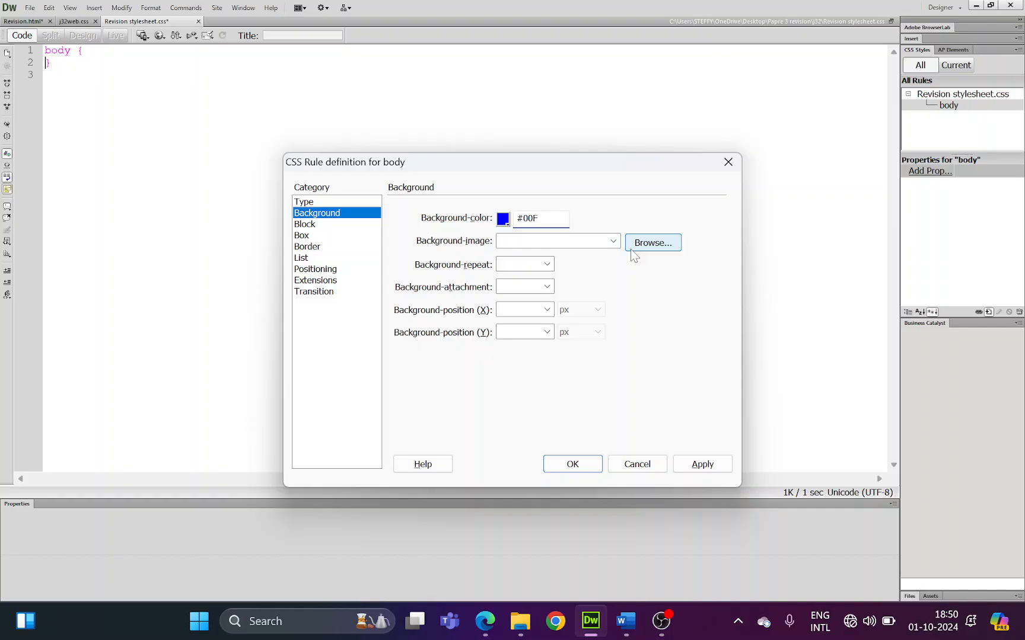
{"action": "type", "text": "0"}
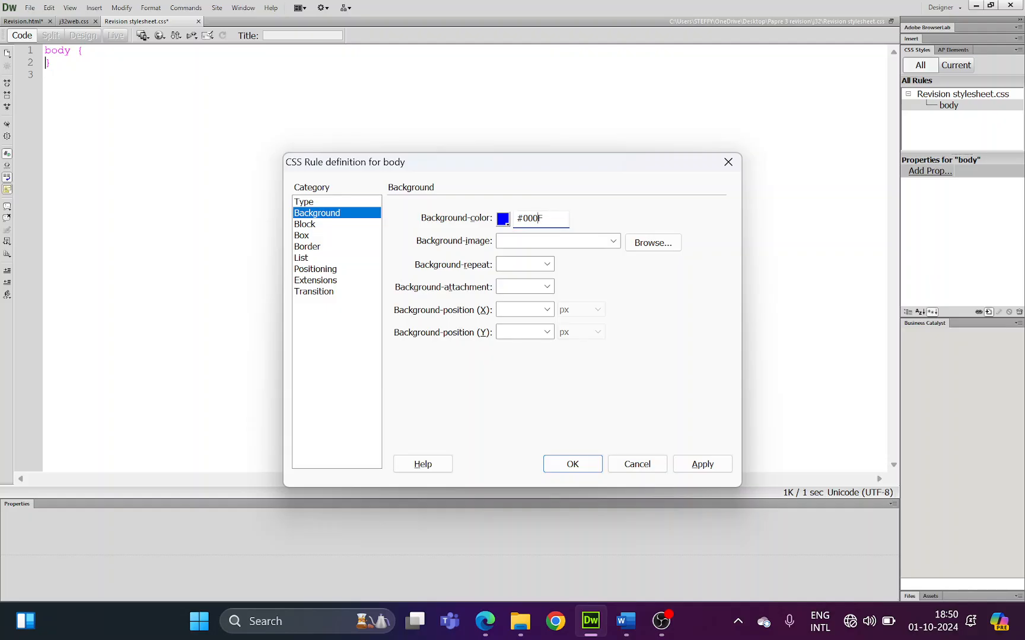
{"action": "type", "text": "0FF"}
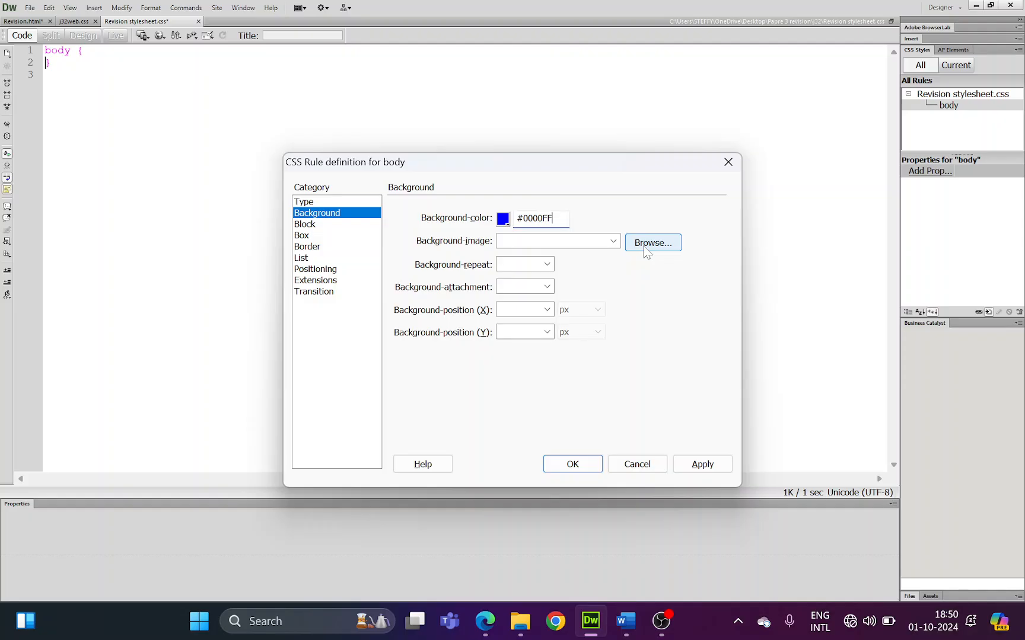
Step: Choose j32logo.png from the j32 folder as the body rule's background image
{"action": "left_click", "coordinate": [646, 249]}
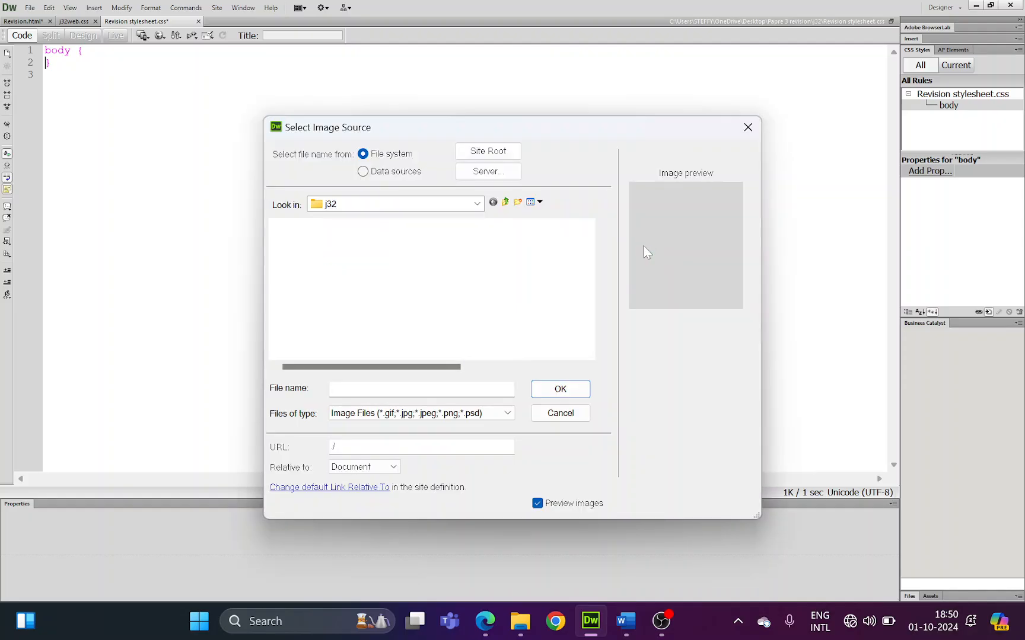
{"action": "scroll", "coordinate": [471, 289], "scroll_direction": "down", "scroll_amount": 2}
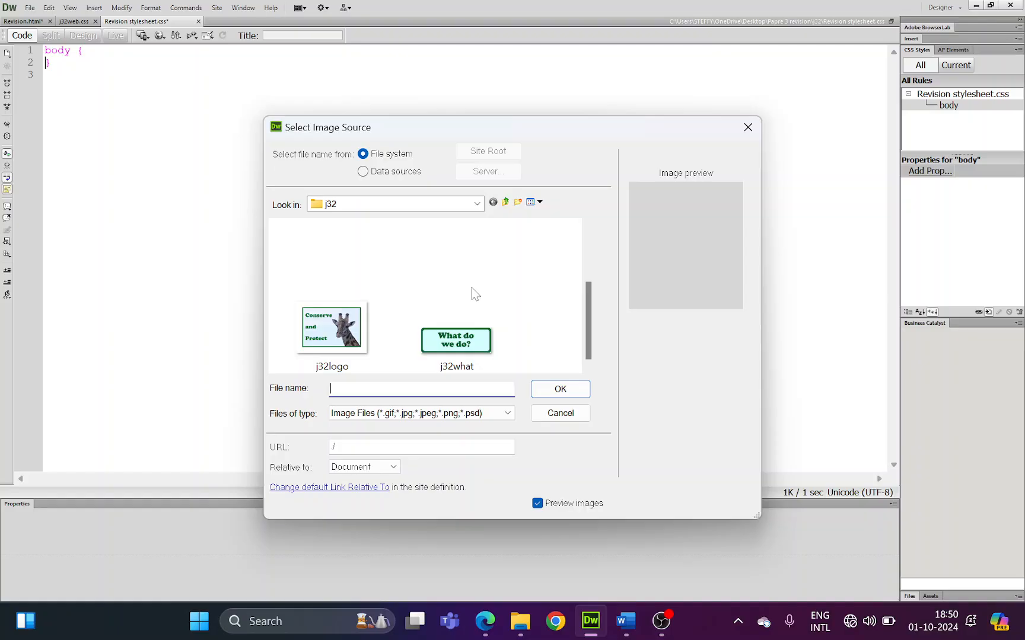
{"action": "left_click", "coordinate": [373, 347]}
{"action": "left_click", "coordinate": [560, 390]}
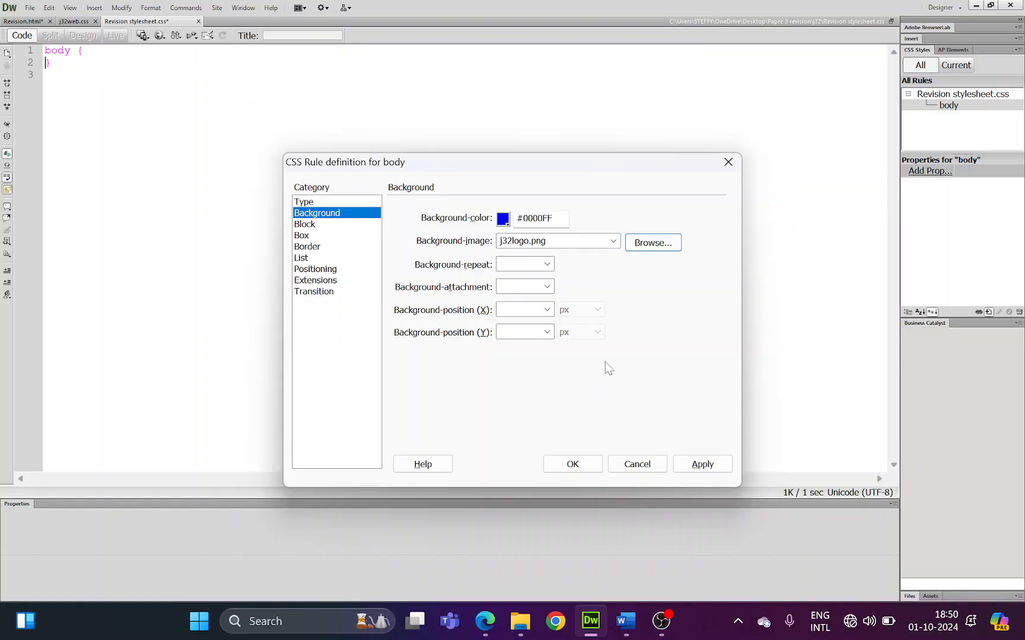
Step: Set the background image to no-repeat and position it left horizontally and top vertically
{"action": "left_click", "coordinate": [547, 266]}
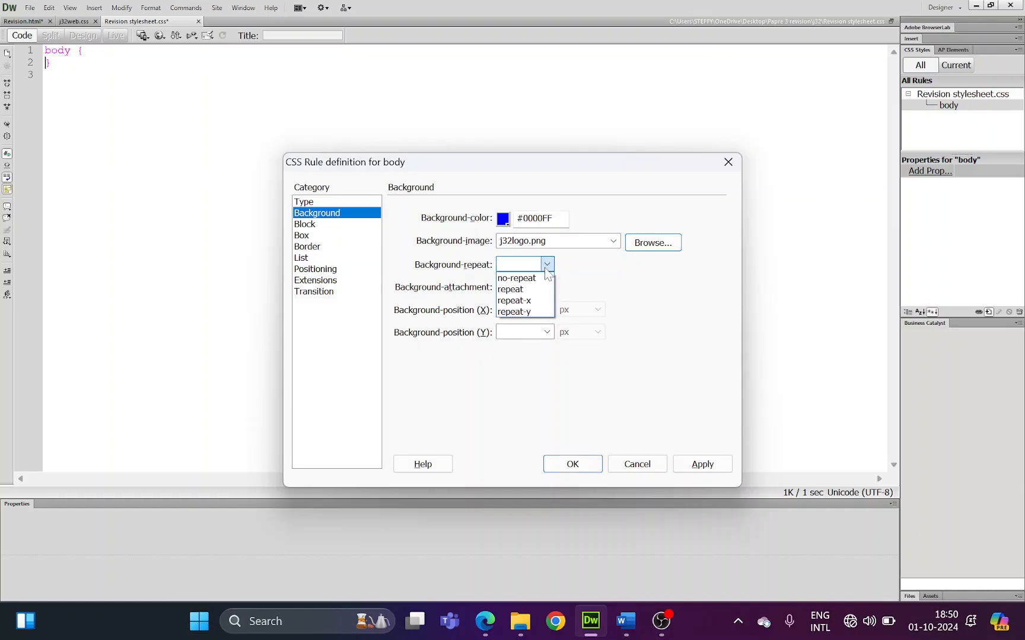
{"action": "left_click", "coordinate": [532, 278]}
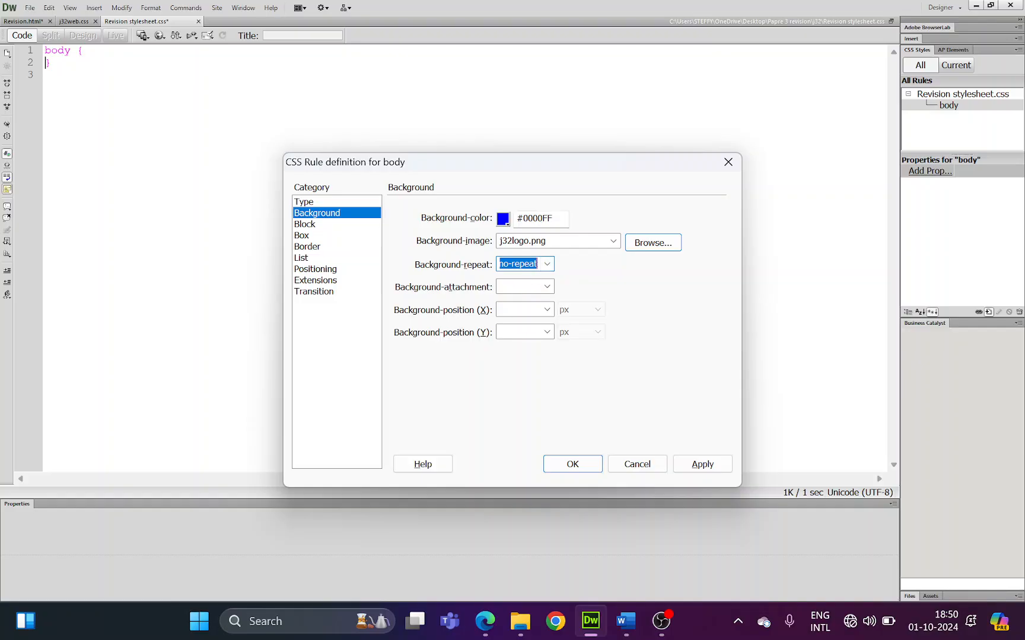
{"action": "left_click", "coordinate": [500, 309]}
{"action": "left_click", "coordinate": [546, 310]}
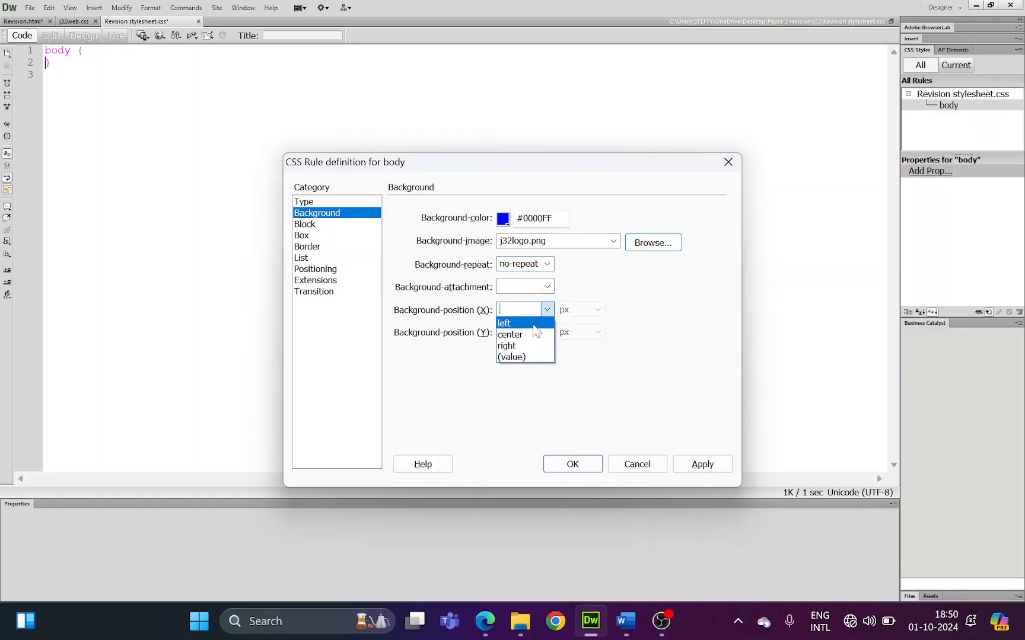
{"action": "left_click", "coordinate": [540, 333]}
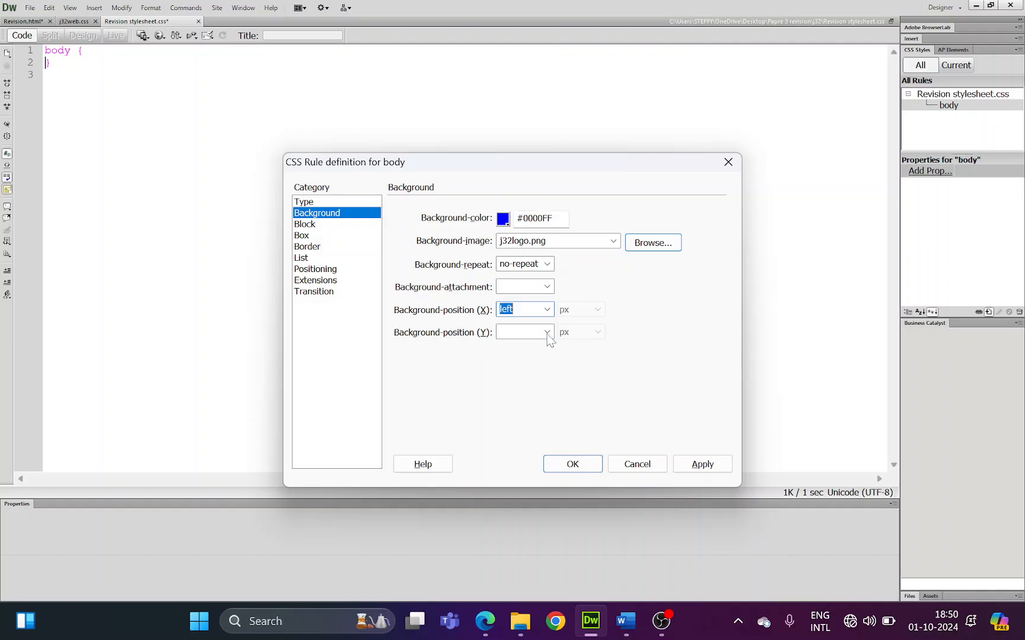
{"action": "left_click", "coordinate": [546, 333]}
{"action": "left_click", "coordinate": [541, 347]}
Step: Check the background-attachment options without choosing one and apply the body rule to the stylesheet
{"action": "left_click", "coordinate": [547, 287]}
{"action": "left_click", "coordinate": [549, 286]}
{"action": "left_click", "coordinate": [547, 289]}
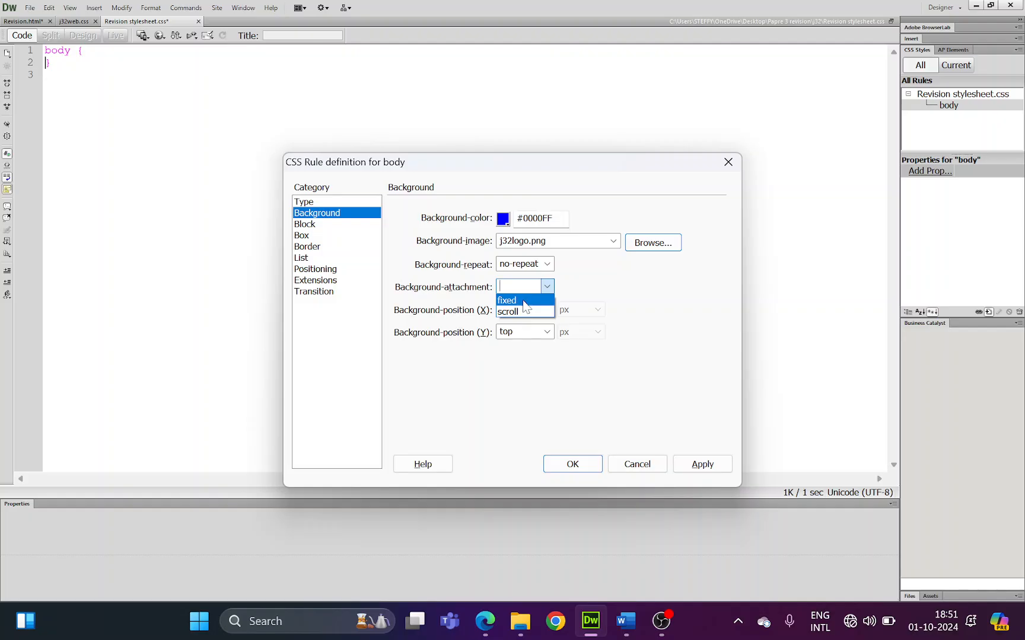
{"action": "left_click", "coordinate": [548, 288]}
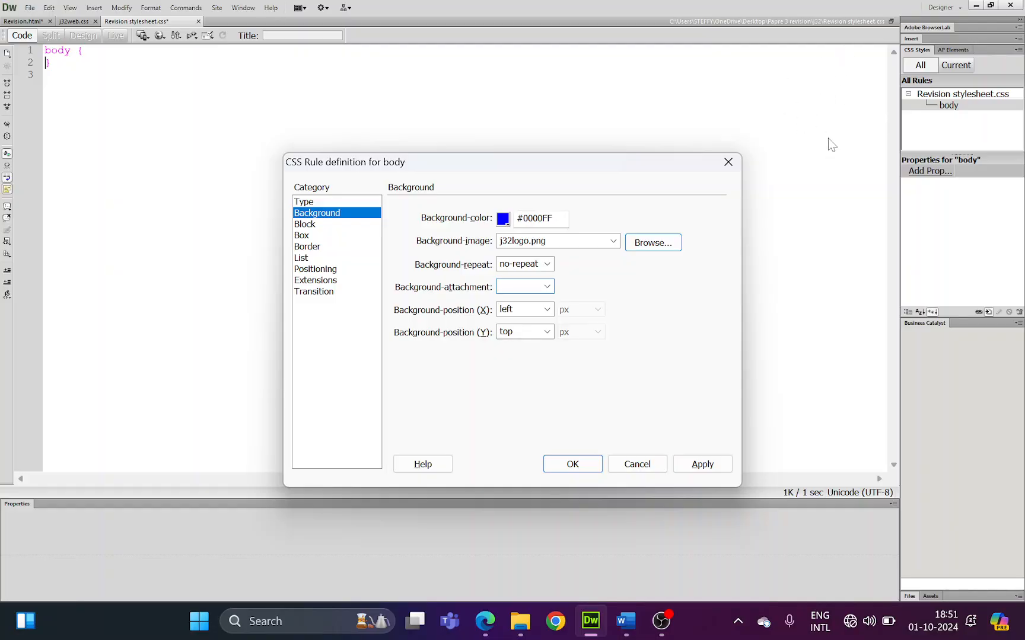
{"action": "left_click", "coordinate": [546, 286]}
{"action": "left_click", "coordinate": [405, 249]}
{"action": "left_click", "coordinate": [572, 464]}
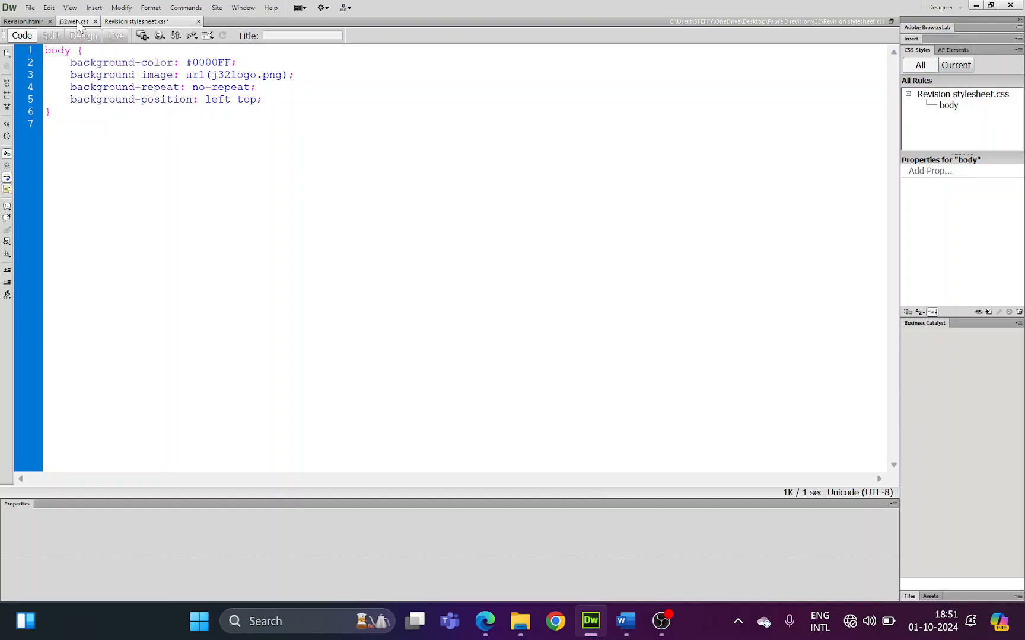
Step: Look at j32web.css for reference and add a new tag rule for h1 to the Revision stylesheet
{"action": "left_click", "coordinate": [74, 21]}
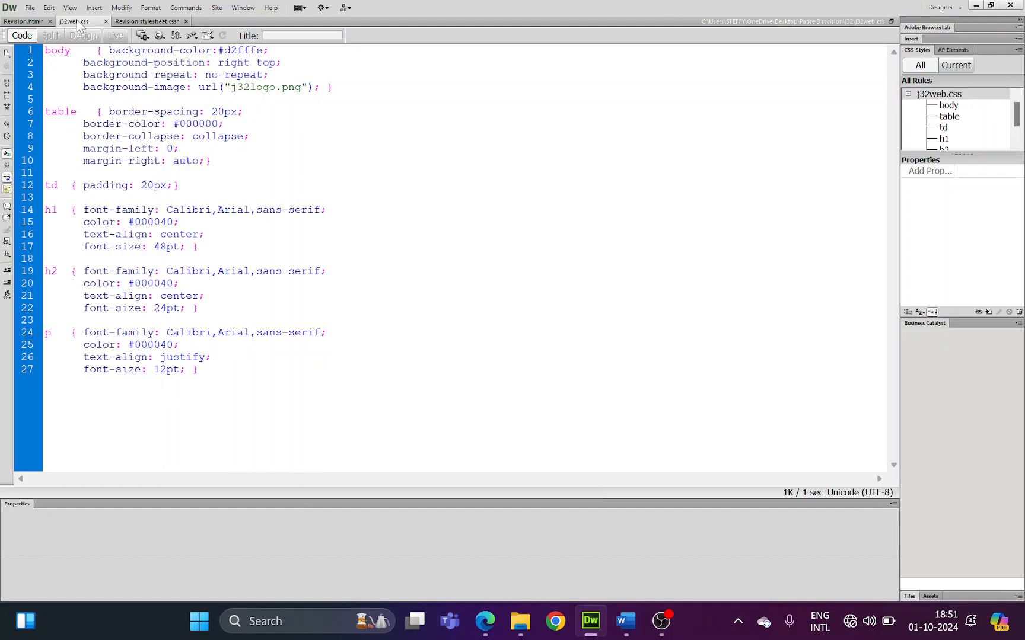
{"action": "left_click", "coordinate": [144, 22]}
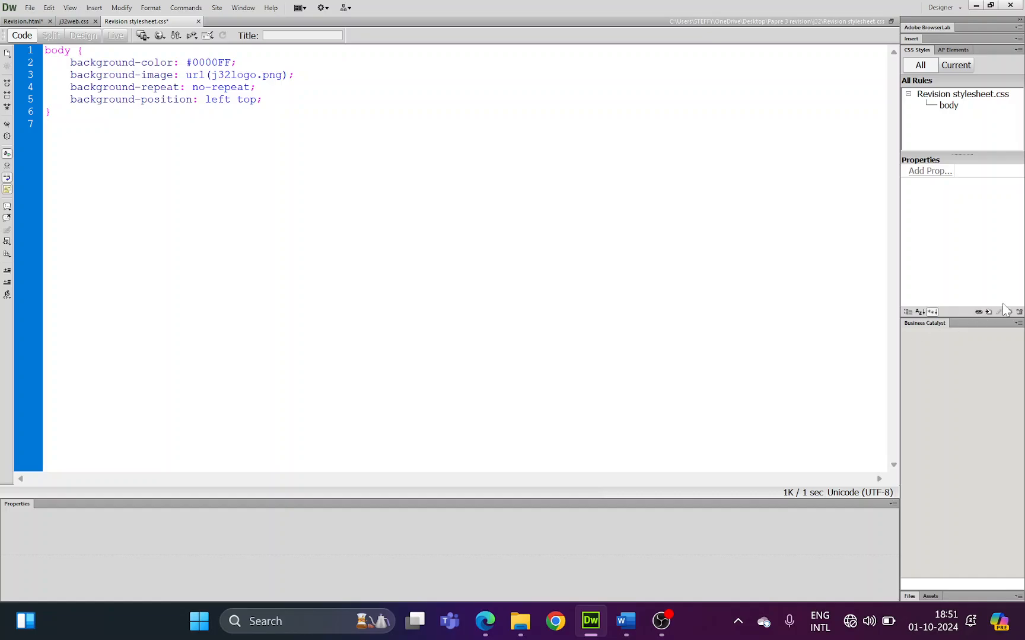
{"action": "left_click", "coordinate": [988, 311]}
{"action": "left_click", "coordinate": [525, 196]}
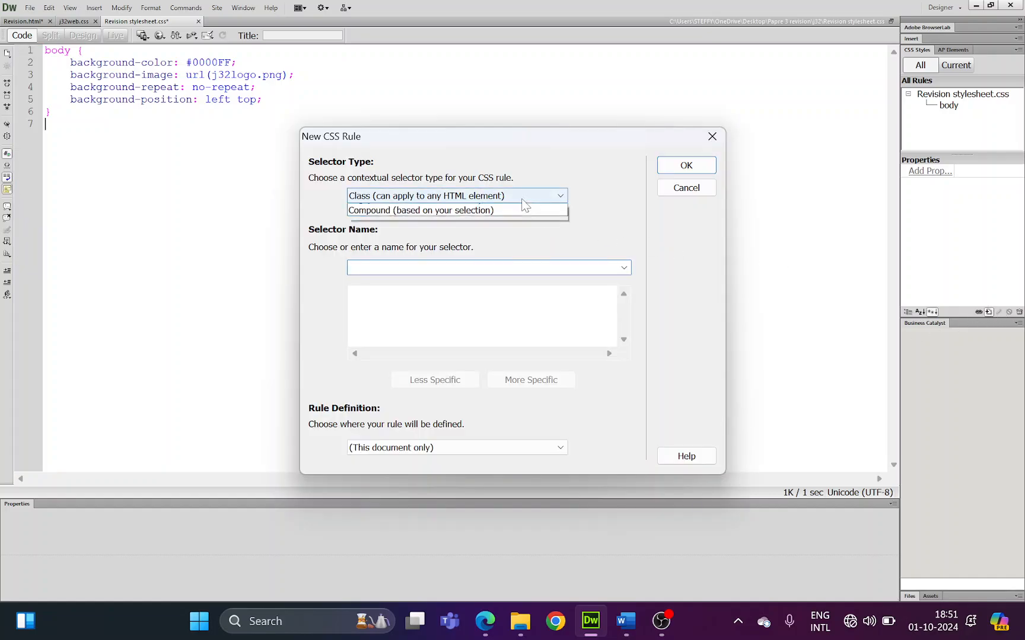
{"action": "left_click", "coordinate": [514, 232]}
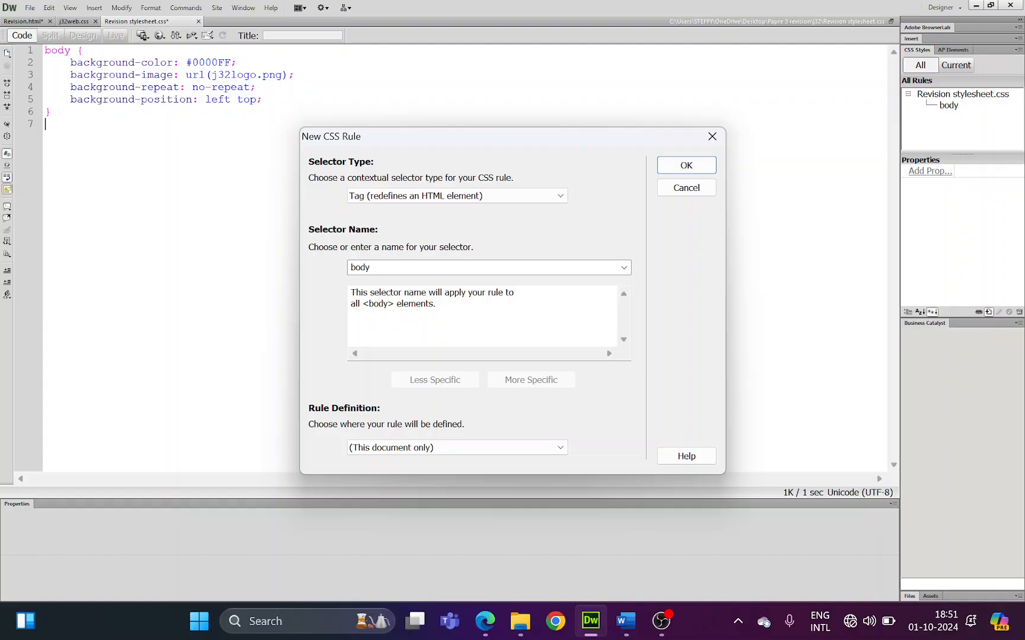
{"action": "left_click", "coordinate": [623, 267]}
{"action": "left_click", "coordinate": [446, 573]}
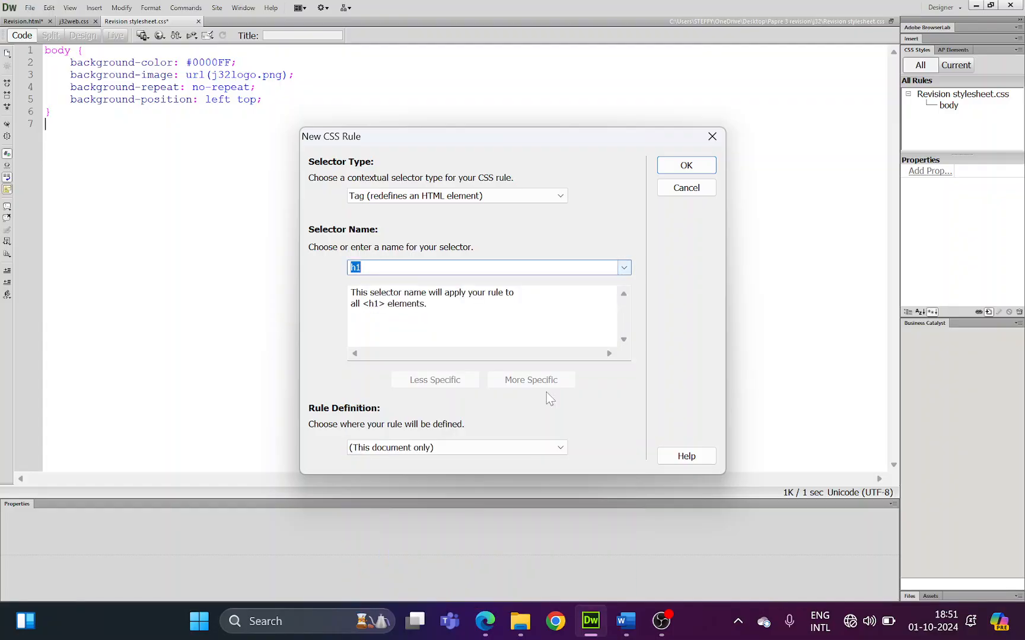
{"action": "left_click", "coordinate": [685, 166]}
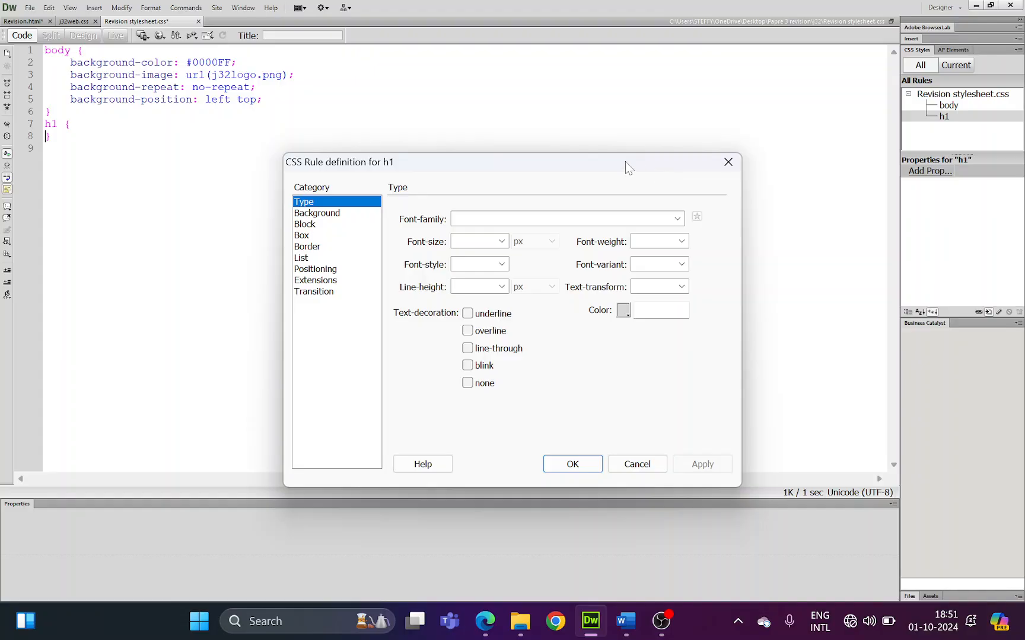
Step: Add a combination of Bodoni MT Poster Compressed and Bookman Old Style to the font list
{"action": "left_click", "coordinate": [675, 196]}
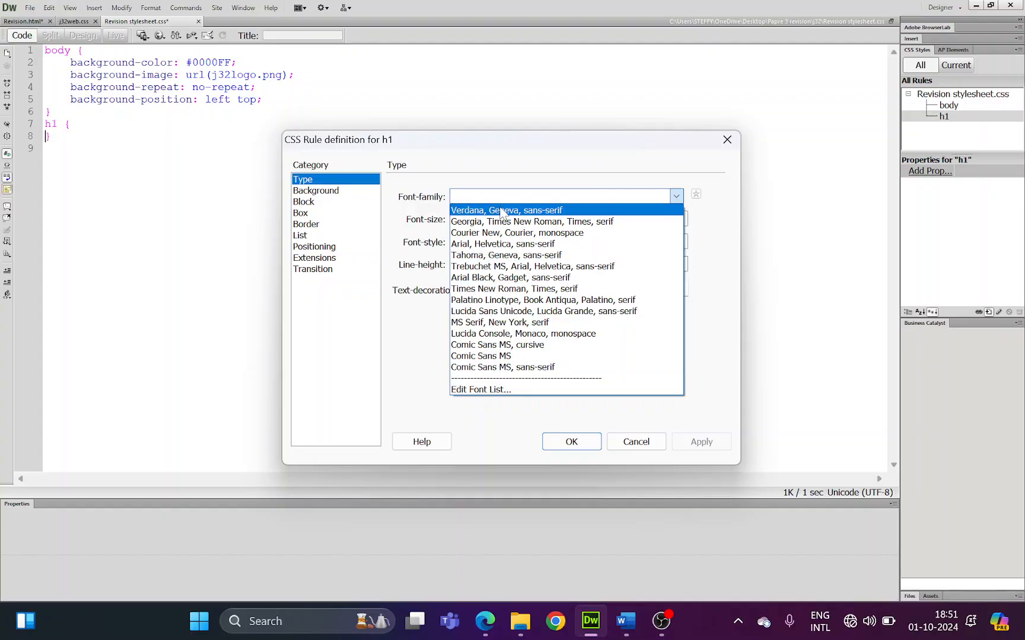
{"action": "left_click", "coordinate": [496, 390]}
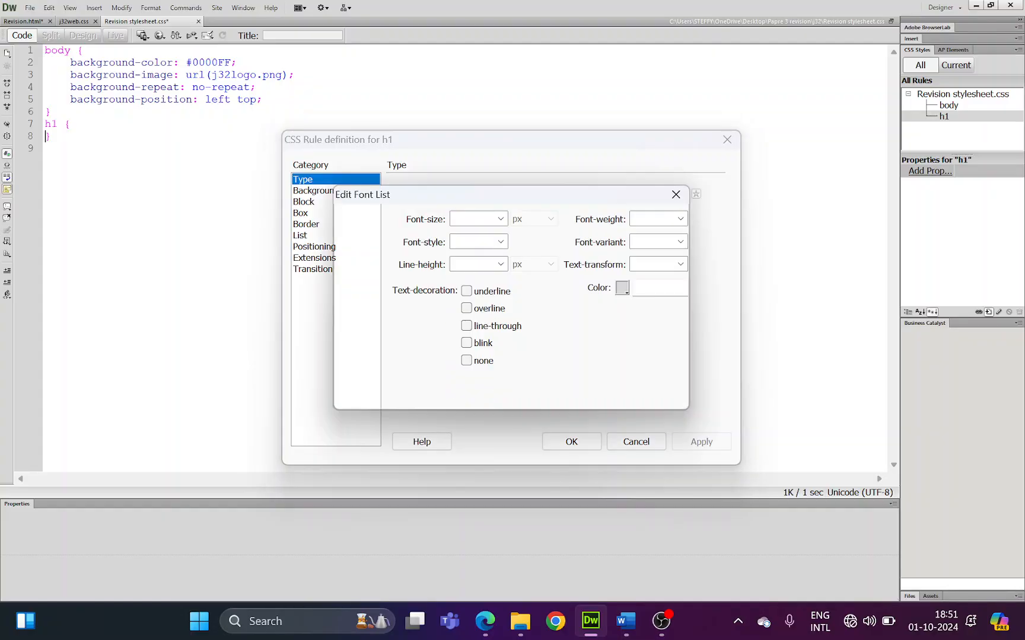
{"action": "scroll", "coordinate": [528, 347], "scroll_direction": "down", "scroll_amount": 10}
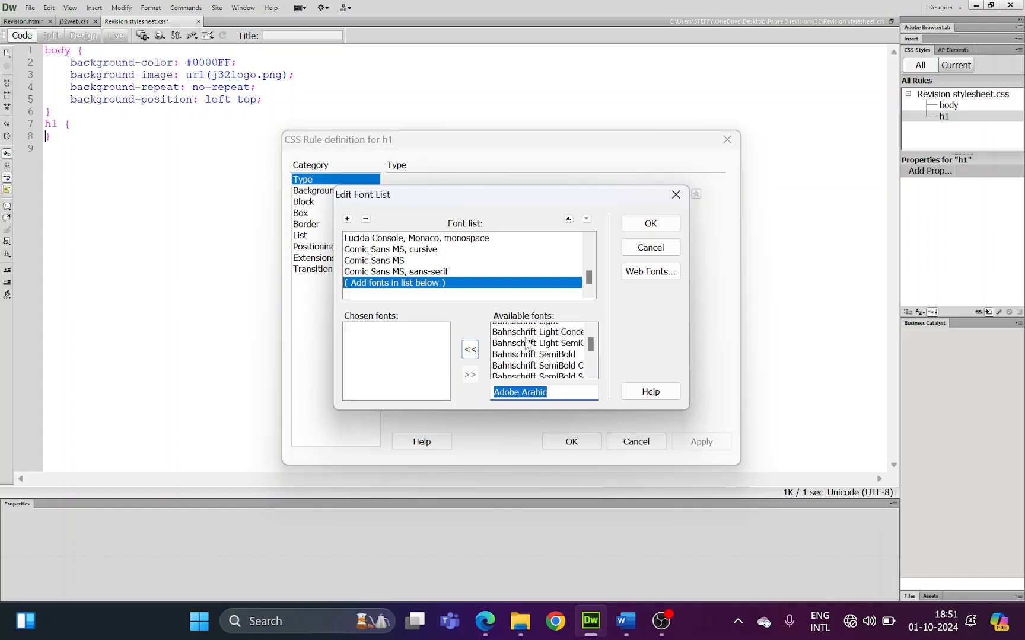
{"action": "scroll", "coordinate": [527, 349], "scroll_direction": "down", "scroll_amount": 2}
{"action": "scroll", "coordinate": [527, 356], "scroll_direction": "down", "scroll_amount": 2}
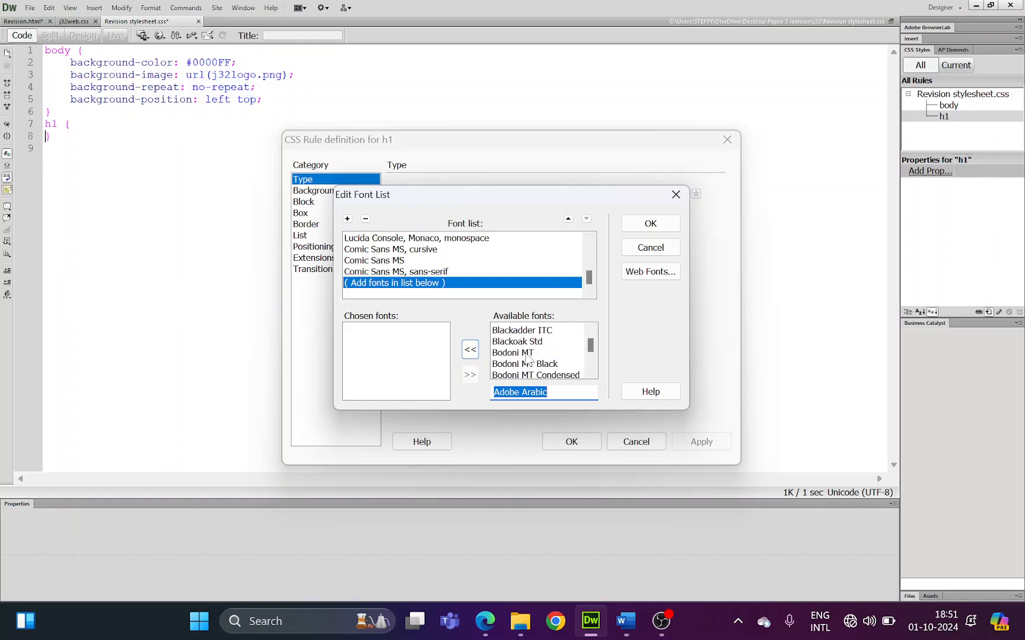
{"action": "left_click", "coordinate": [527, 353]}
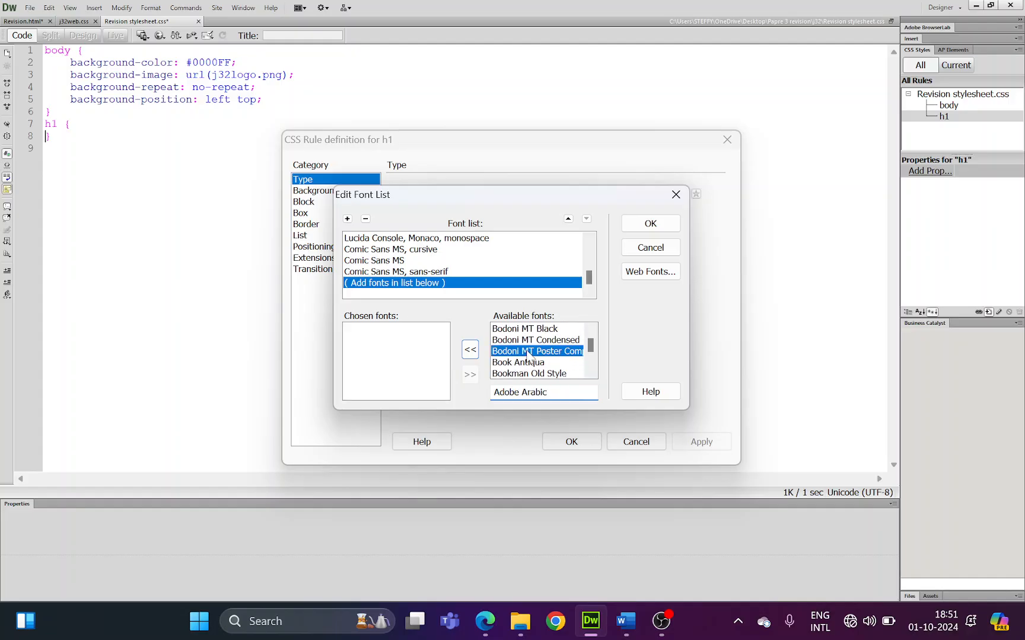
{"action": "left_click", "coordinate": [471, 352]}
{"action": "left_click", "coordinate": [523, 375]}
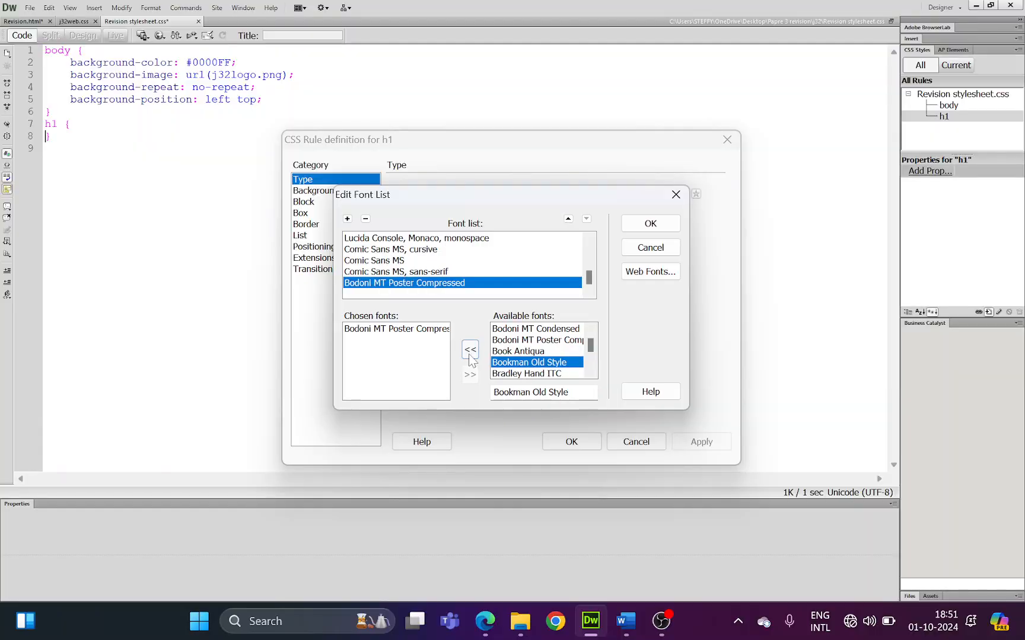
{"action": "left_click", "coordinate": [470, 350]}
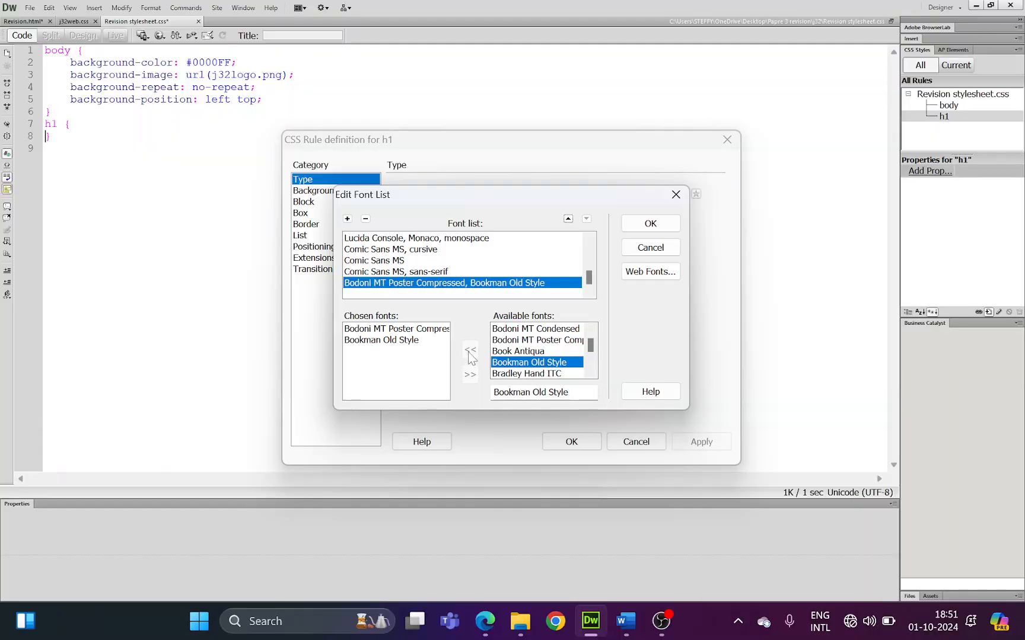
{"action": "left_click", "coordinate": [651, 224]}
Step: Set the h1 font family to Times New Roman, Times, serif and review the font size, weight and style options
{"action": "left_click", "coordinate": [675, 198]}
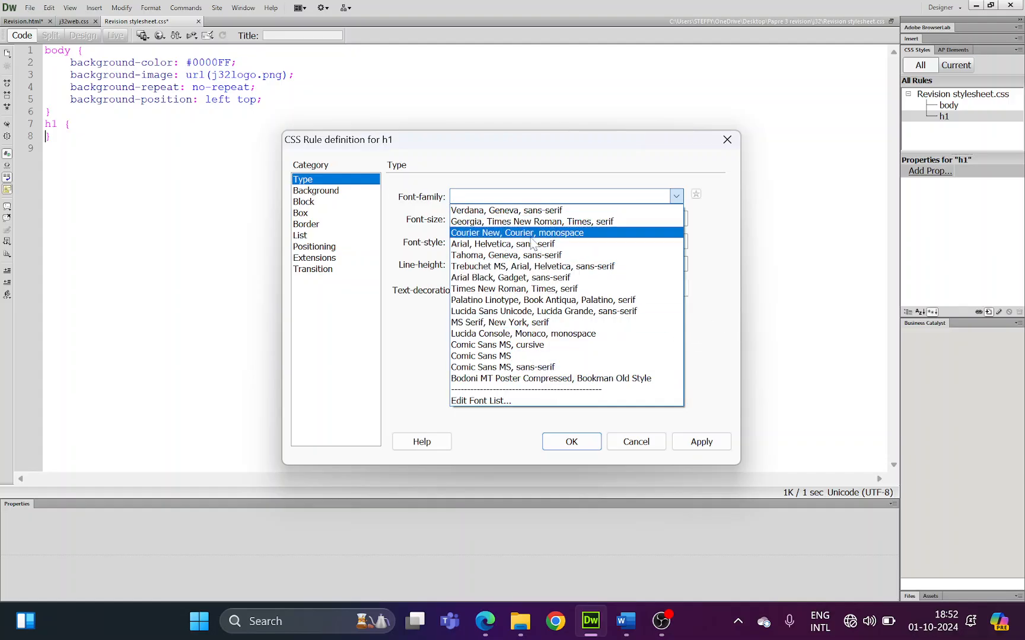
{"action": "left_click", "coordinate": [532, 289]}
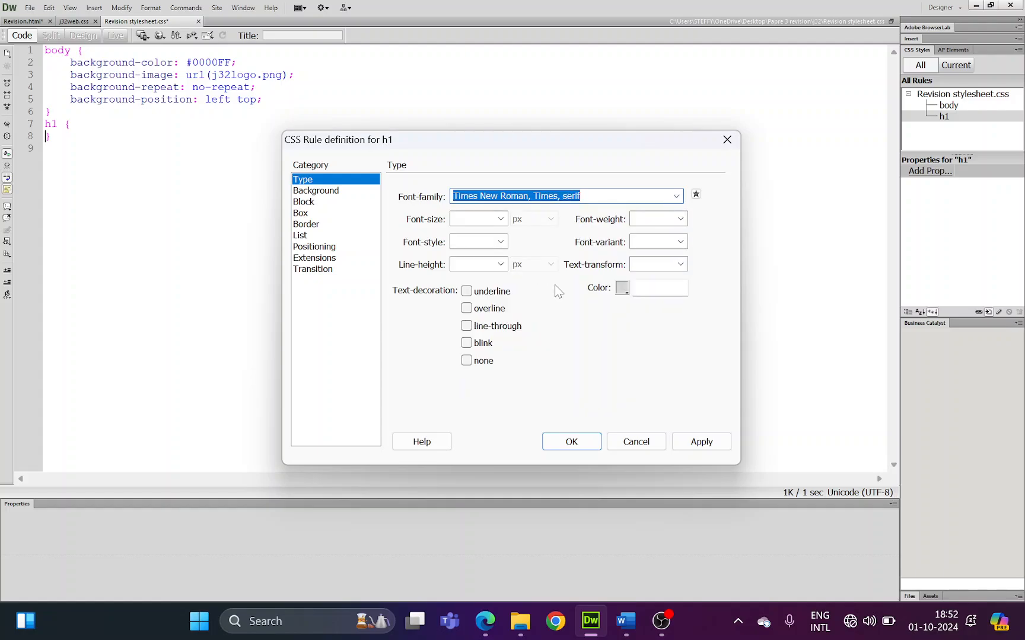
{"action": "left_click", "coordinate": [500, 219]}
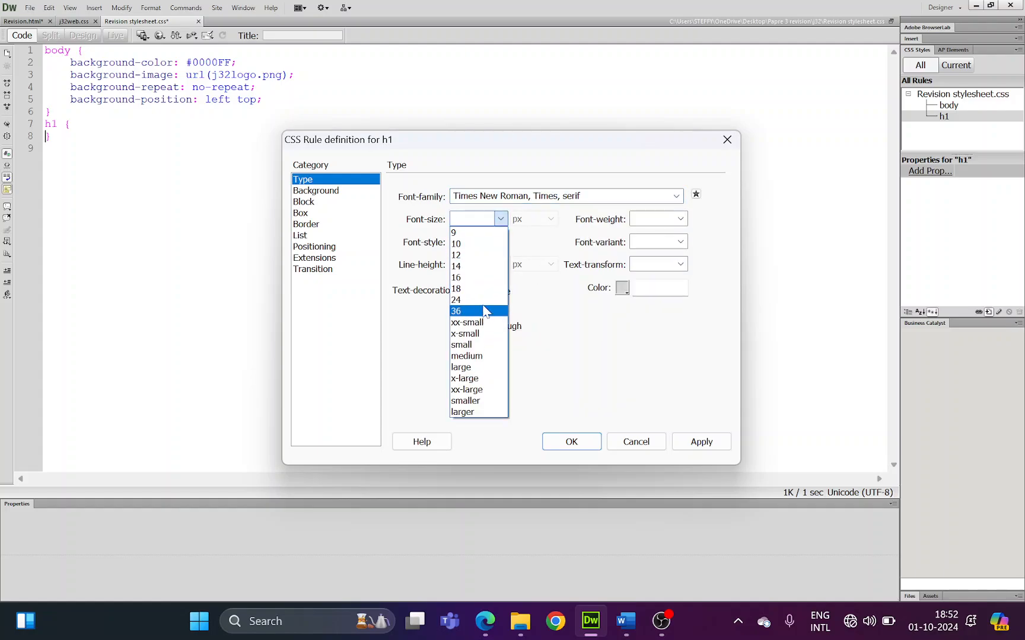
{"action": "left_click", "coordinate": [558, 216]}
{"action": "left_click", "coordinate": [681, 219]}
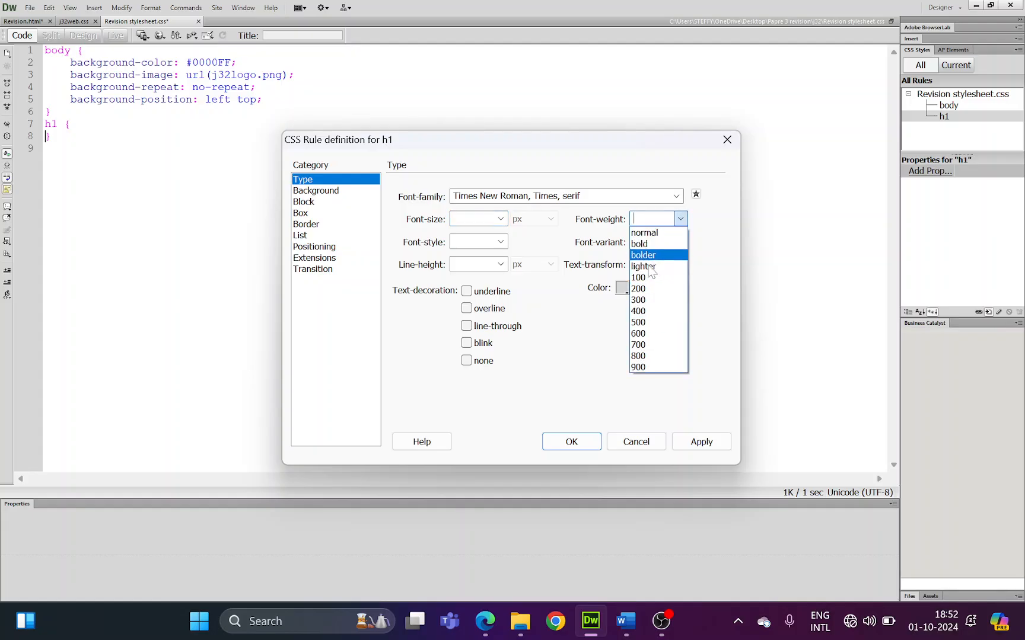
{"action": "left_click", "coordinate": [541, 246]}
{"action": "left_click", "coordinate": [501, 242]}
{"action": "left_click", "coordinate": [540, 238]}
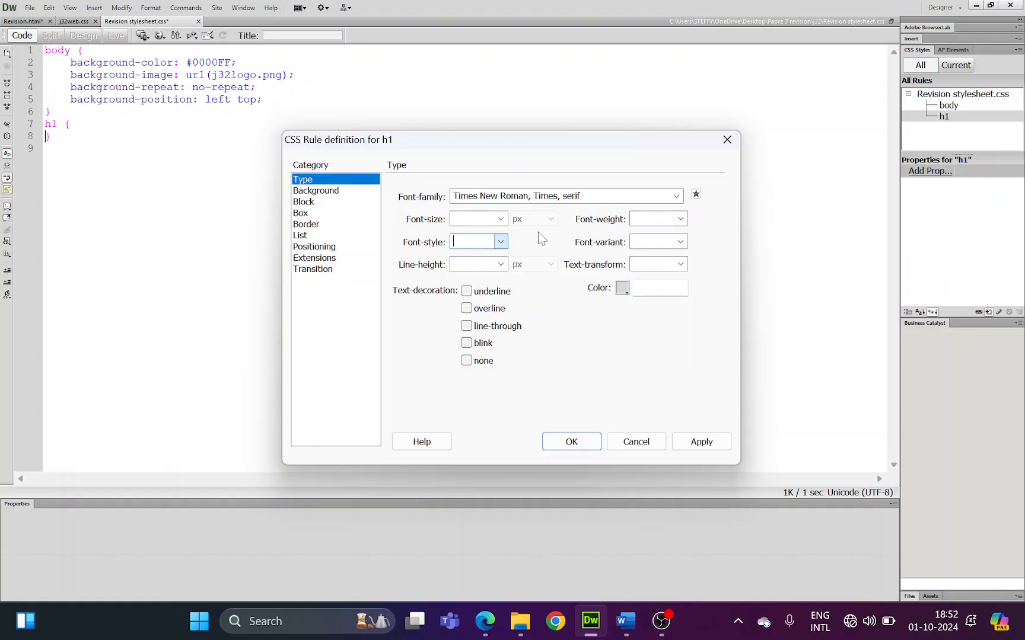
Step: Review the font style options without choosing one and set the h1 text color to #000000
{"action": "left_click", "coordinate": [501, 243]}
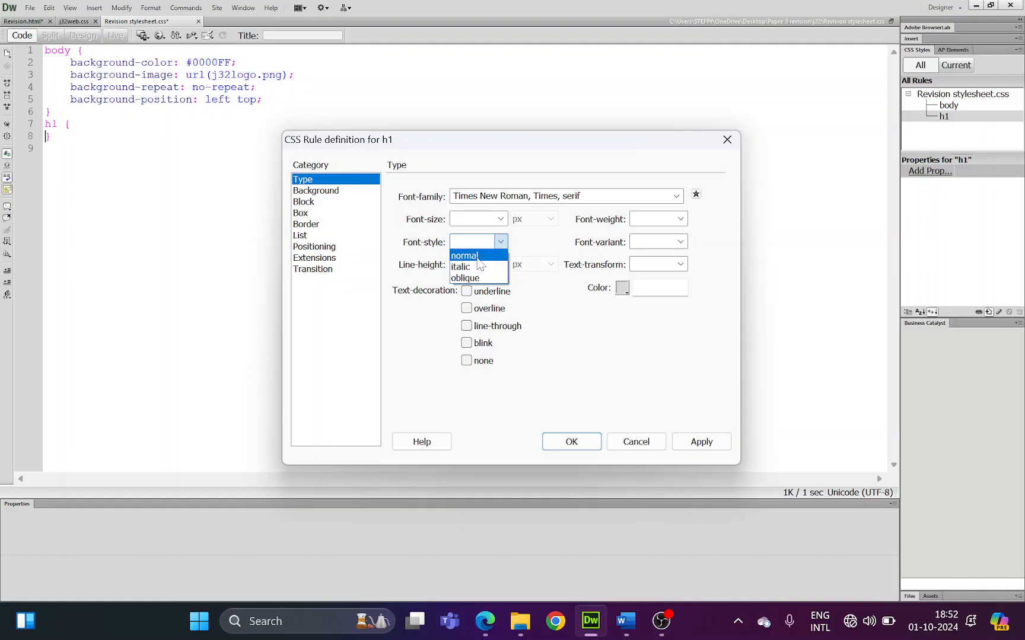
{"action": "left_click", "coordinate": [565, 238]}
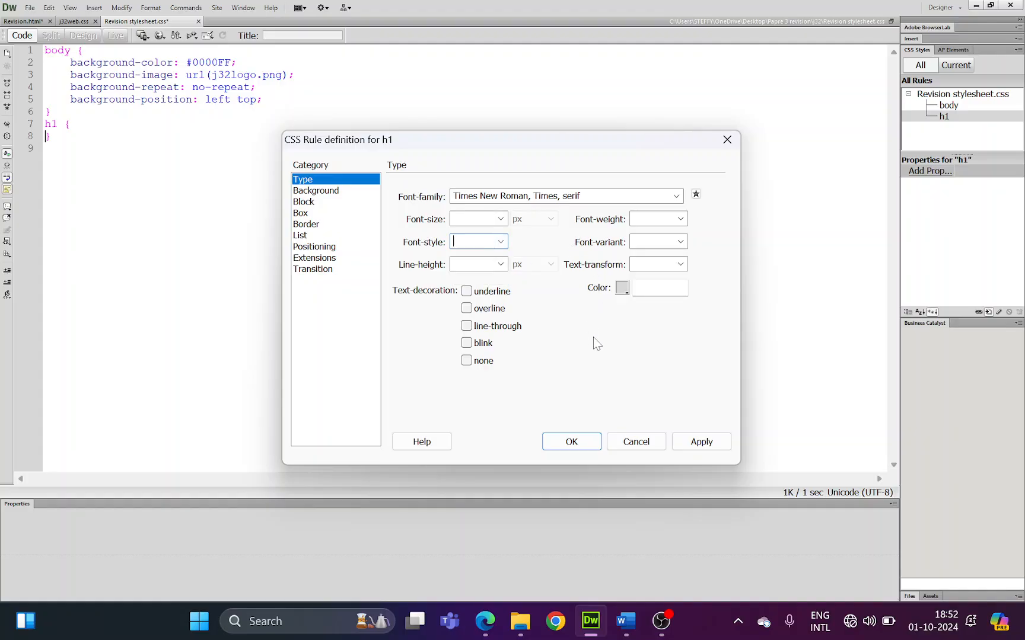
{"action": "left_click", "coordinate": [621, 288]}
{"action": "left_click", "coordinate": [641, 288]}
{"action": "double_click", "coordinate": [647, 288]}
{"action": "left_click", "coordinate": [621, 287]}
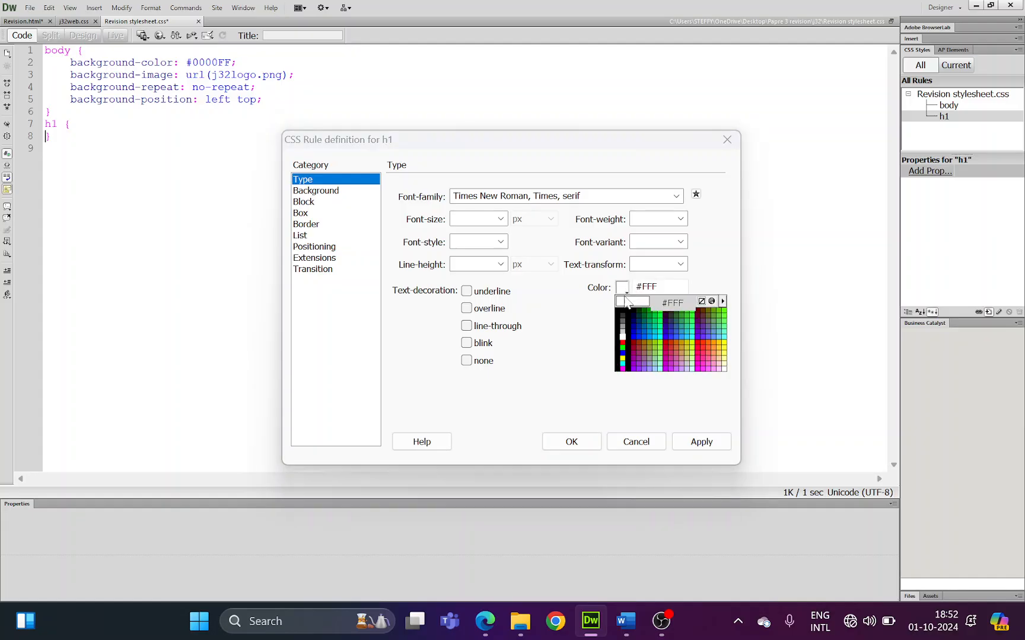
{"action": "left_click", "coordinate": [647, 303]}
{"action": "left_click", "coordinate": [663, 288]}
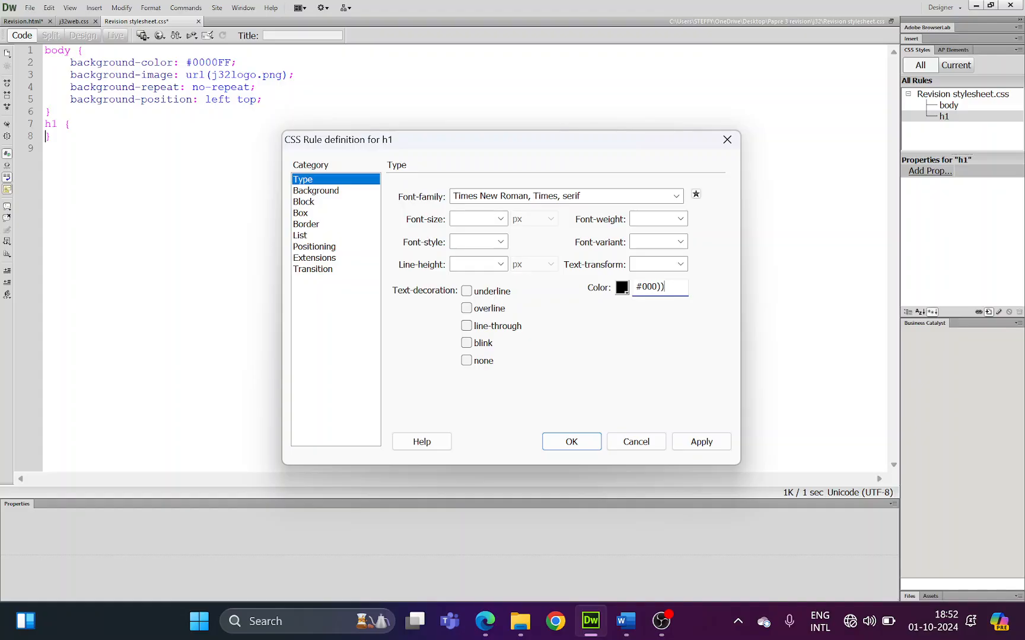
{"action": "type", "text": "000"}
Step: Set the h1 text alignment to justify in the block properties
{"action": "left_click", "coordinate": [325, 204]}
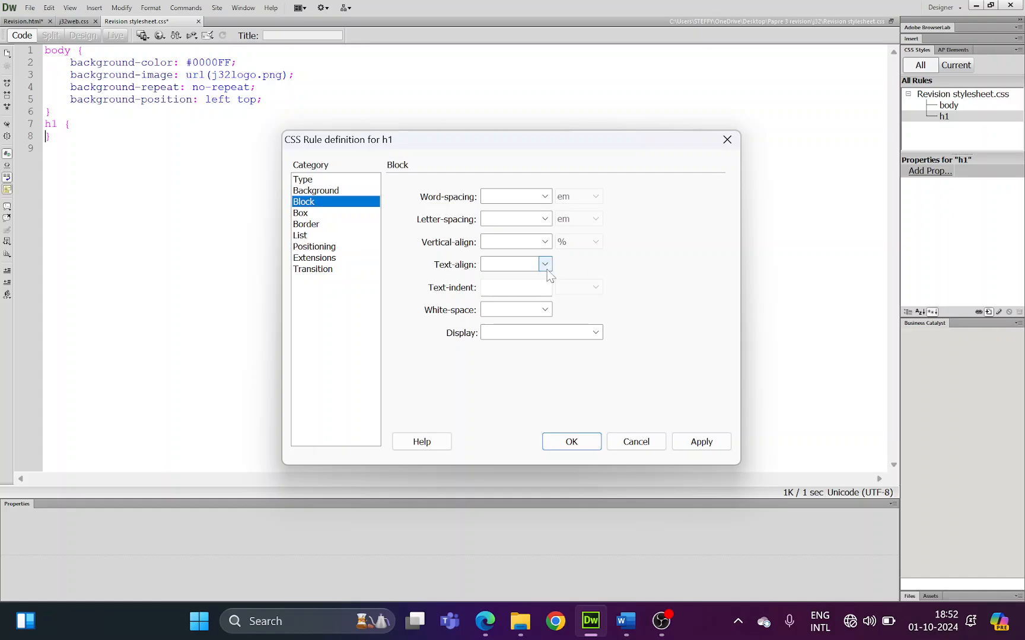
{"action": "left_click", "coordinate": [545, 265]}
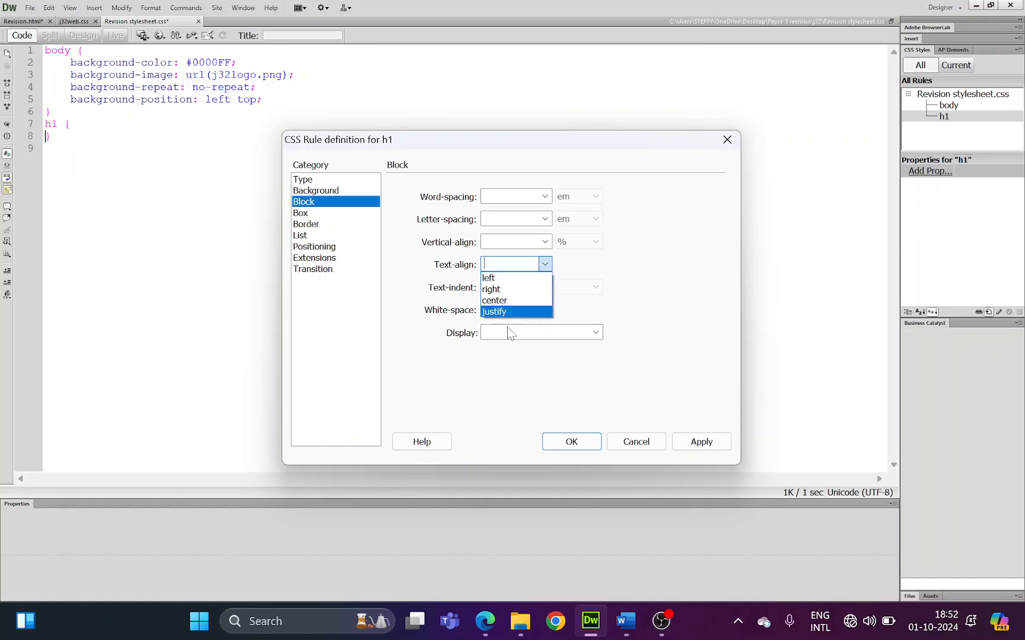
{"action": "left_click", "coordinate": [532, 312]}
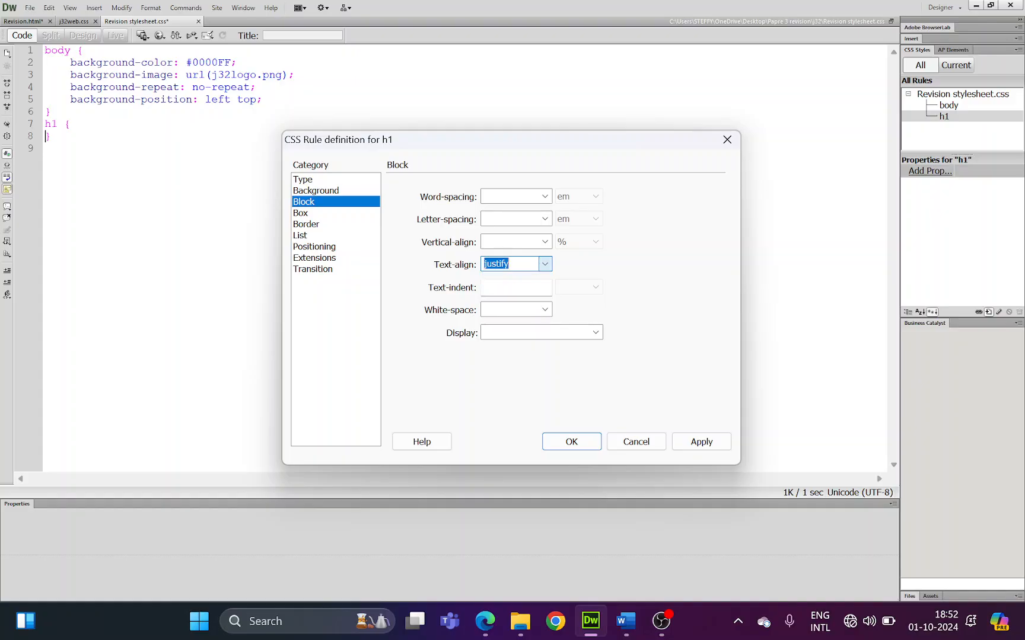
Step: Set the h1 list style type to disc and apply the h1 rule to the stylesheet
{"action": "left_click", "coordinate": [309, 237]}
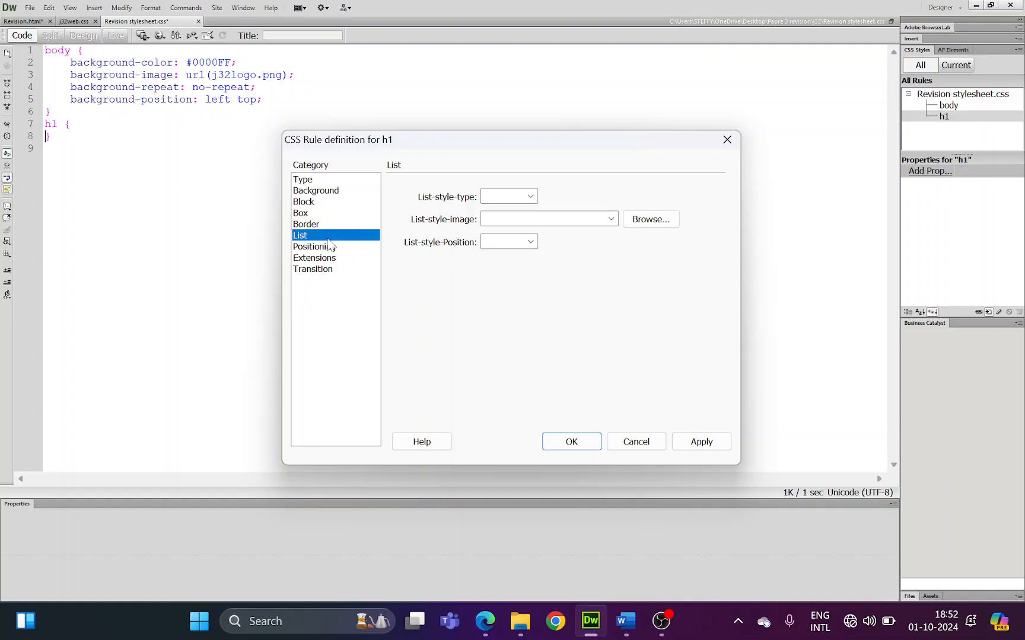
{"action": "left_click", "coordinate": [531, 197]}
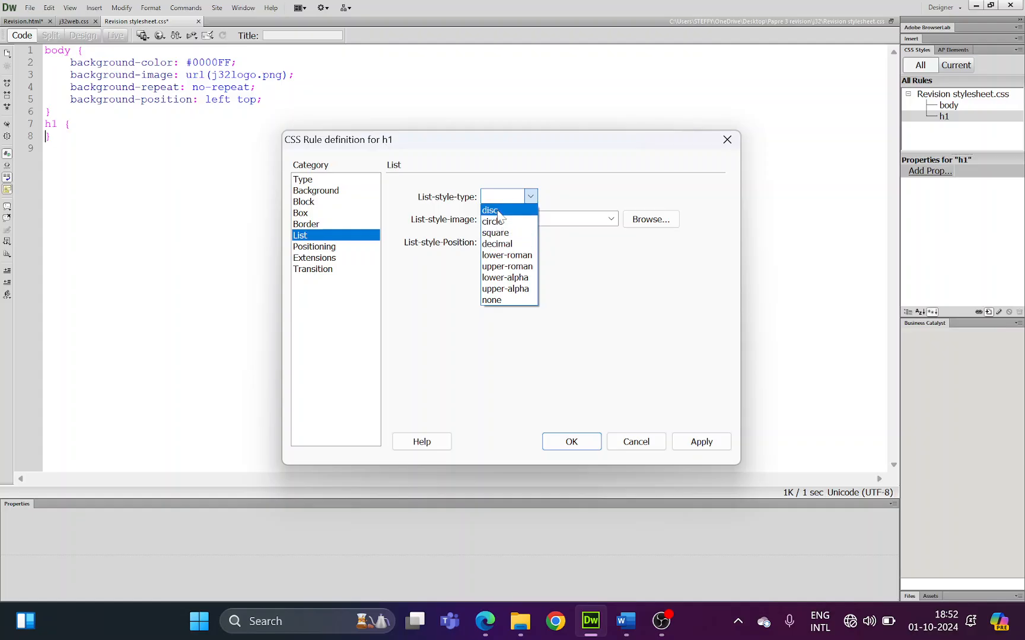
{"action": "left_click", "coordinate": [501, 210]}
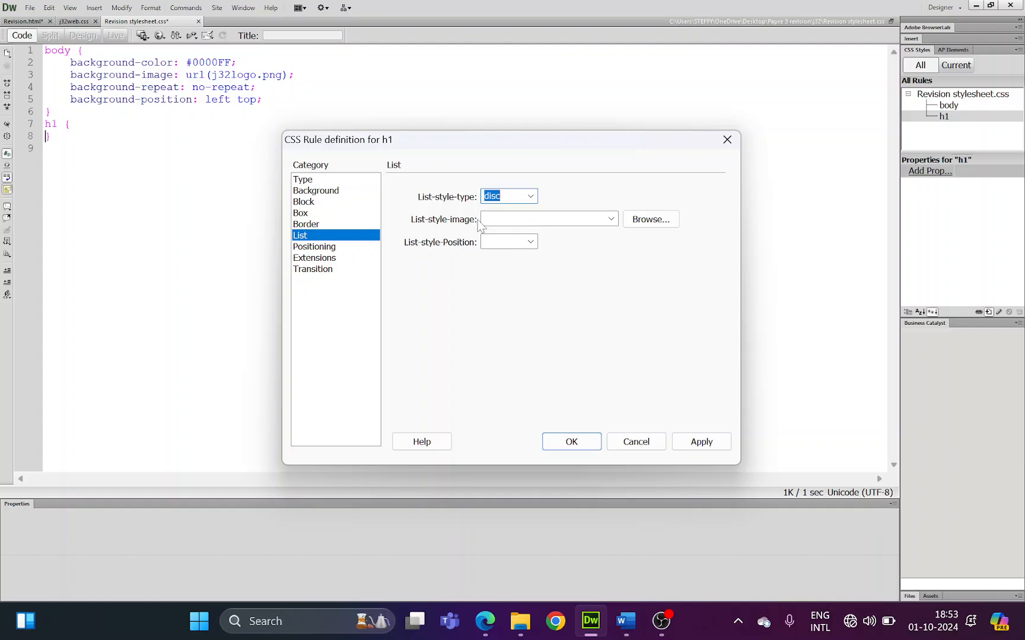
{"action": "left_click", "coordinate": [531, 243]}
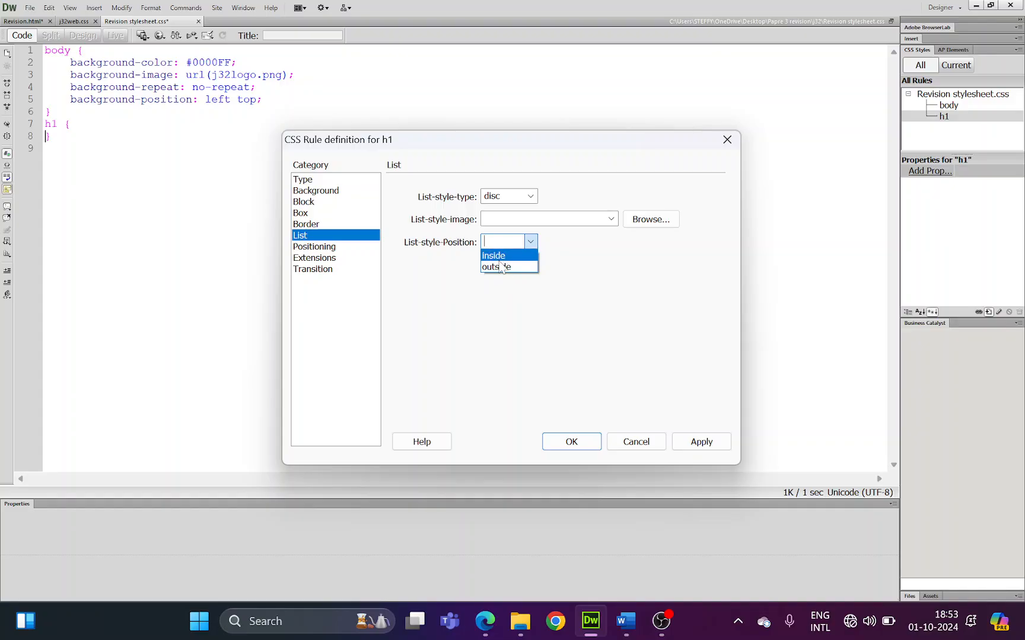
{"action": "left_click", "coordinate": [340, 250]}
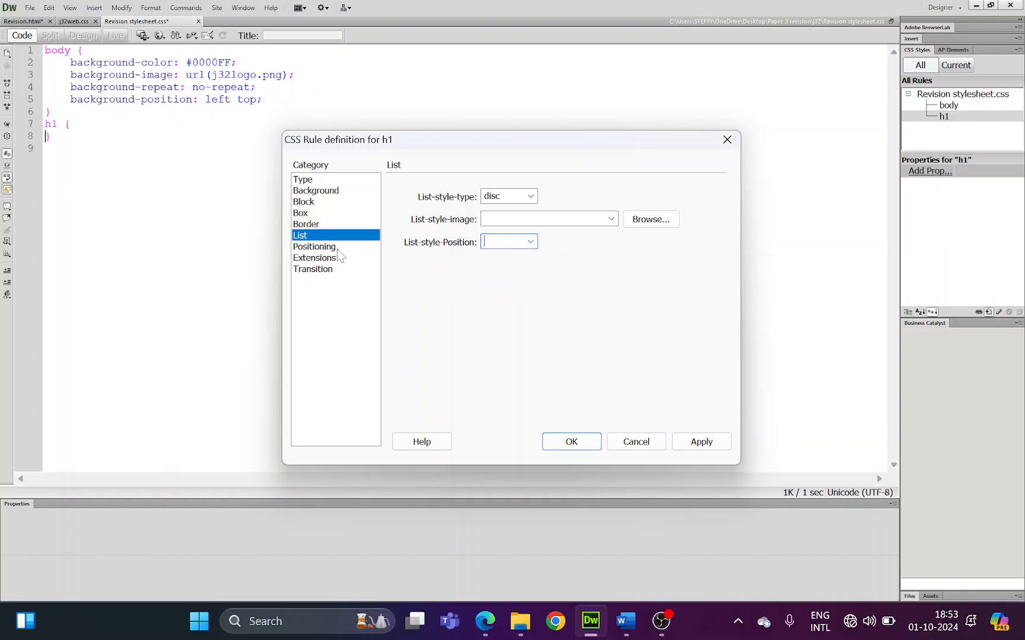
{"action": "left_click", "coordinate": [340, 249]}
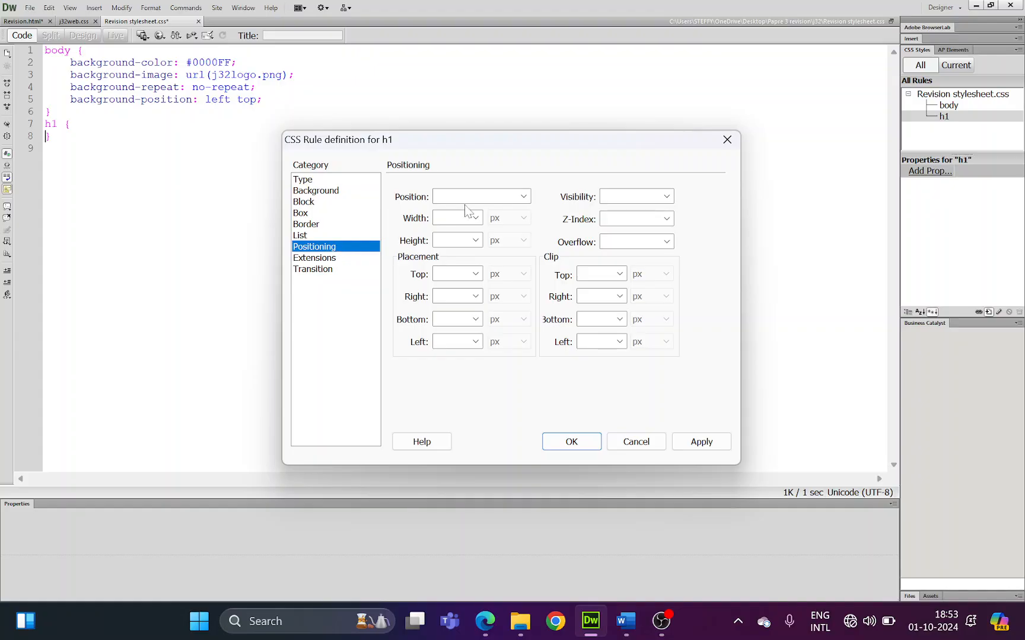
{"action": "left_click", "coordinate": [578, 443]}
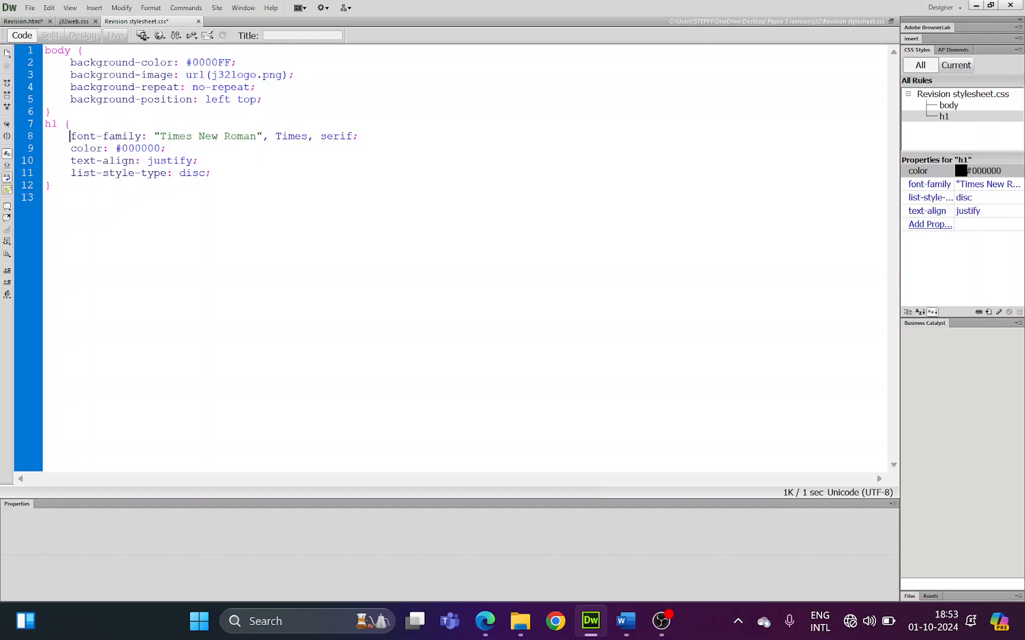
Step: Look at the rules in j32web.css for reference and return to the empty last line of the Revision stylesheet
{"action": "left_click", "coordinate": [72, 23]}
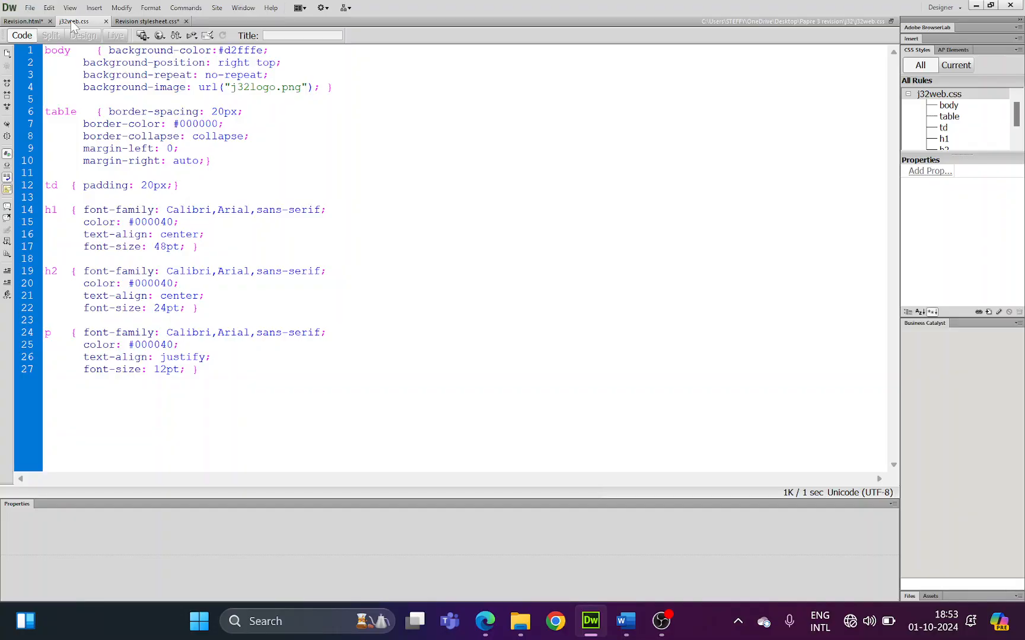
{"action": "left_click", "coordinate": [141, 22]}
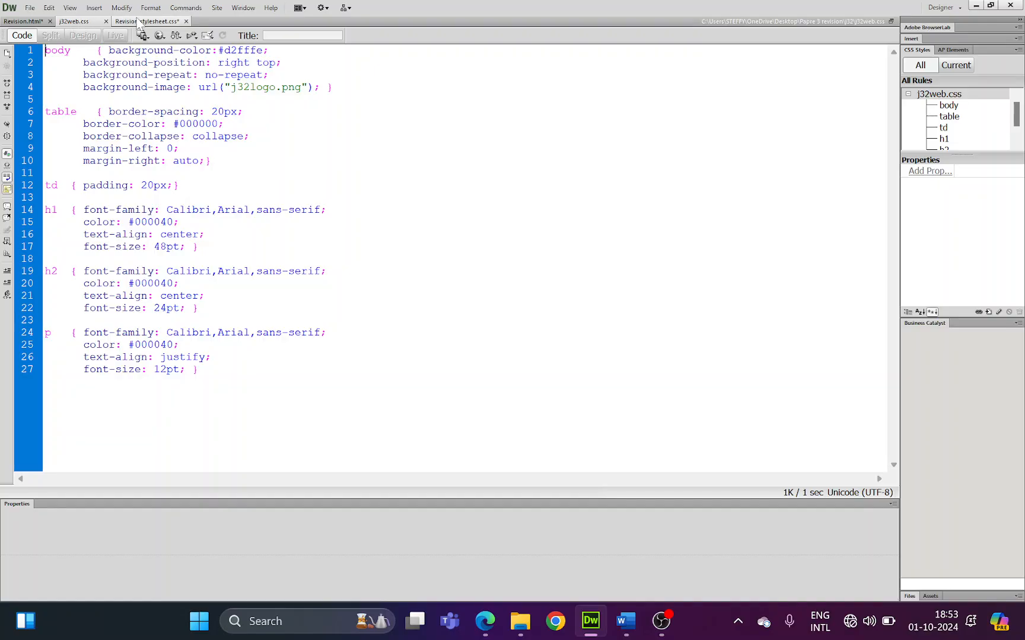
{"action": "left_click", "coordinate": [46, 198]}
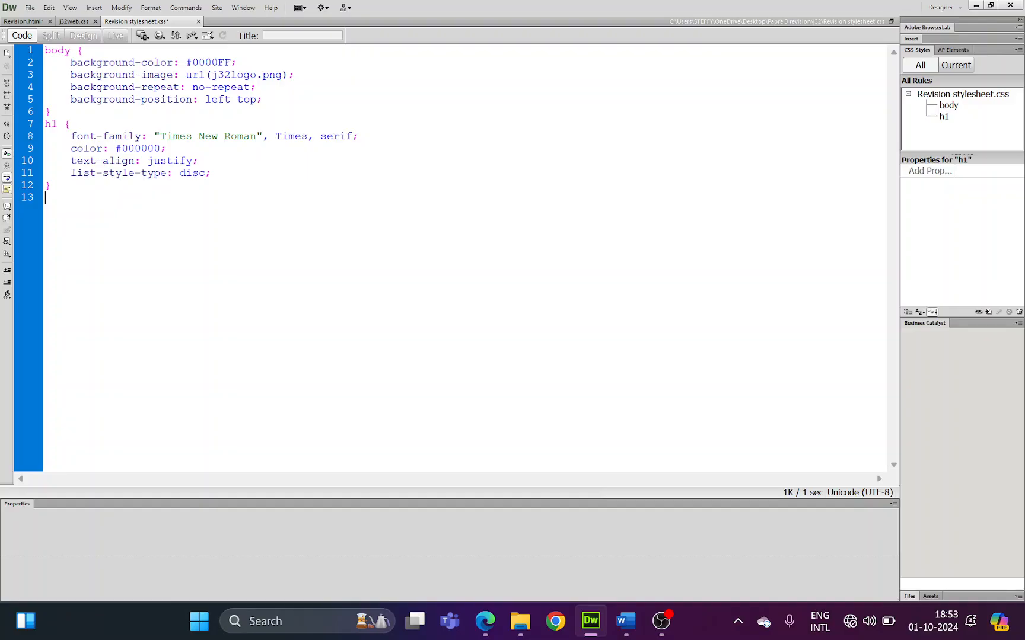
Step: Switch to Word and add the lines "Table" and "Td" at the end of the notes
{"action": "left_click", "coordinate": [626, 621]}
{"action": "scroll", "coordinate": [515, 356], "scroll_direction": "down", "scroll_amount": 5}
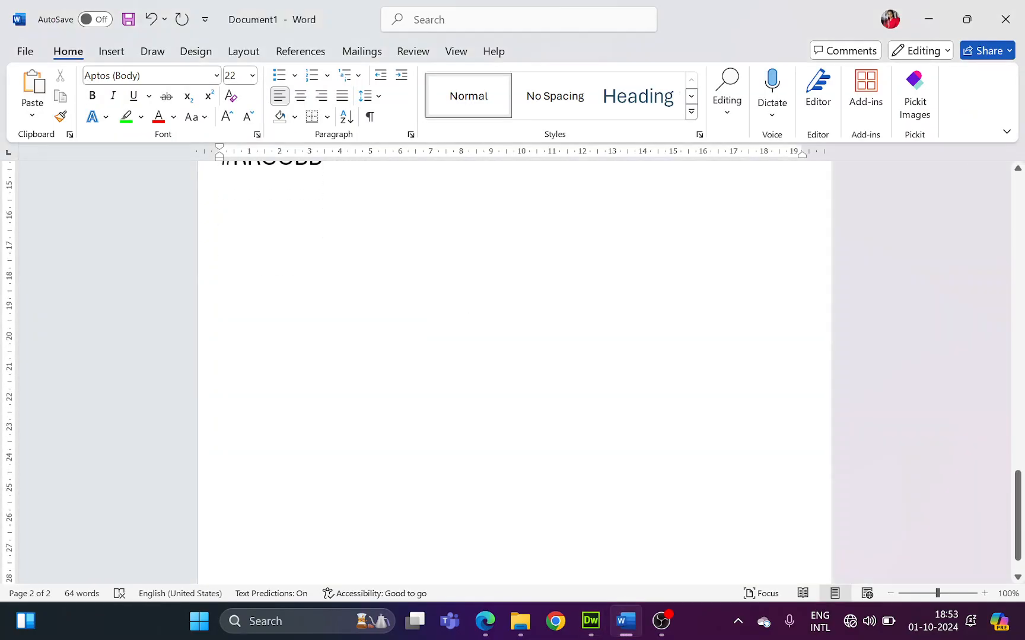
{"action": "scroll", "coordinate": [515, 356], "scroll_direction": "up", "scroll_amount": 1}
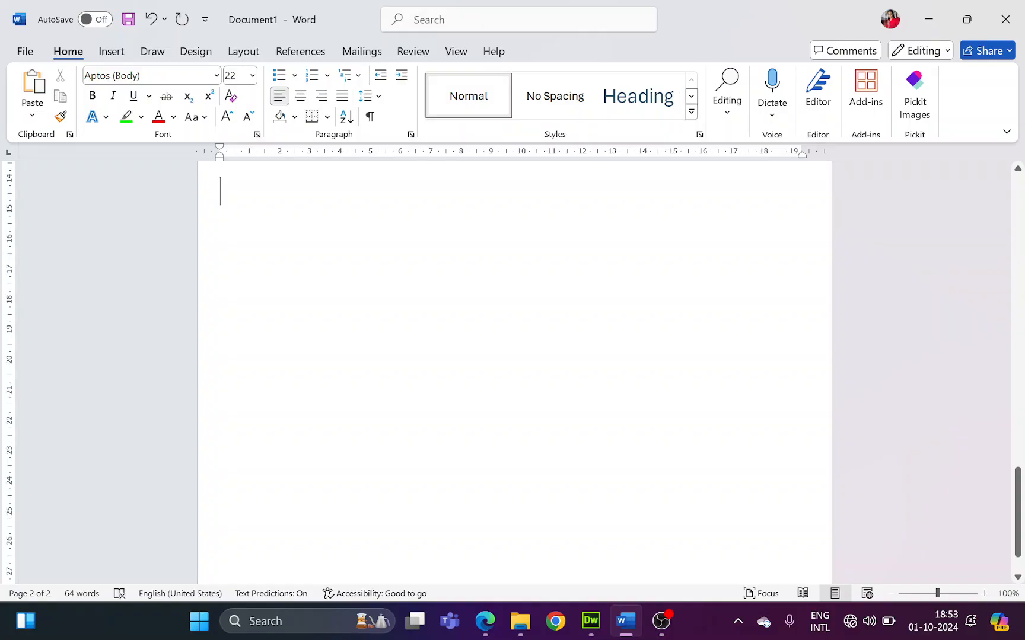
{"action": "type", "text": "table"}
{"action": "key", "text": "Return"}
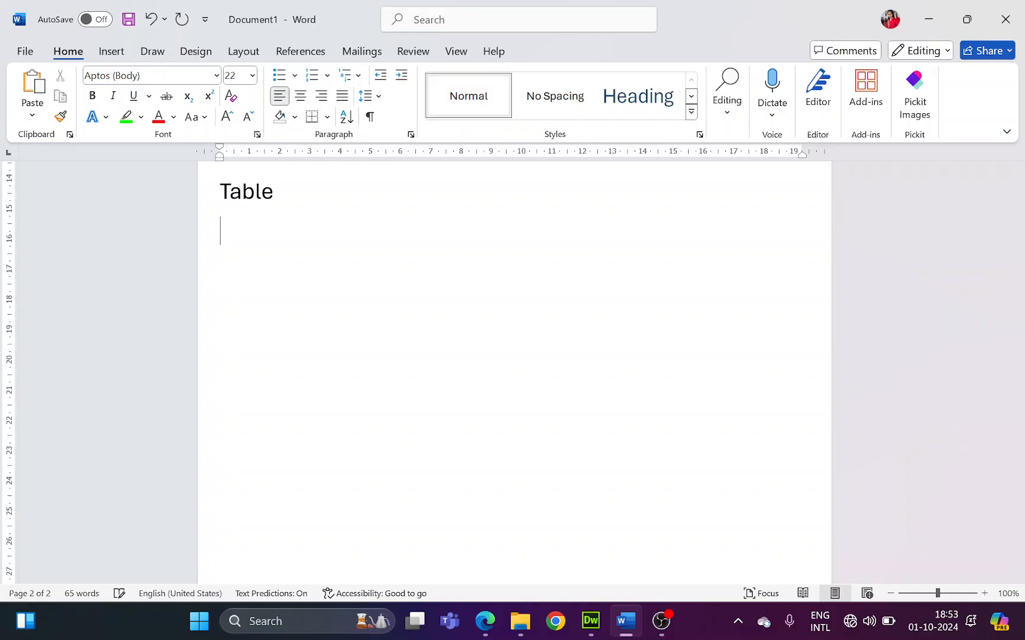
{"action": "type", "text": "td"}
{"action": "key", "text": "Return"}
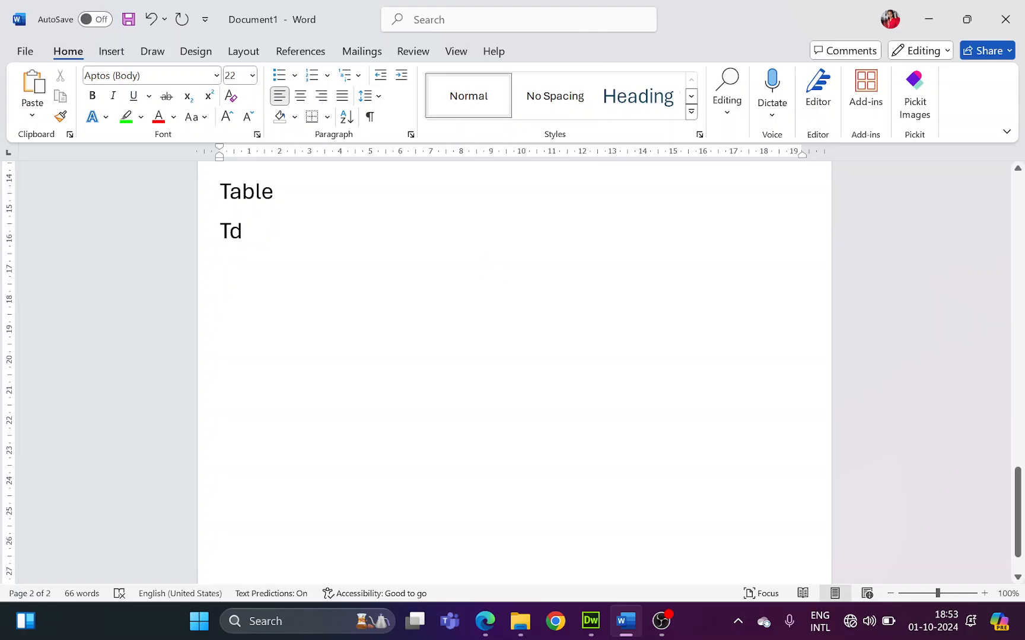
Step: Complete the two lines as "Table → External" and "Td → Internal" and start a new line below
{"action": "left_click", "coordinate": [277, 192]}
{"action": "type", "text": "--"}
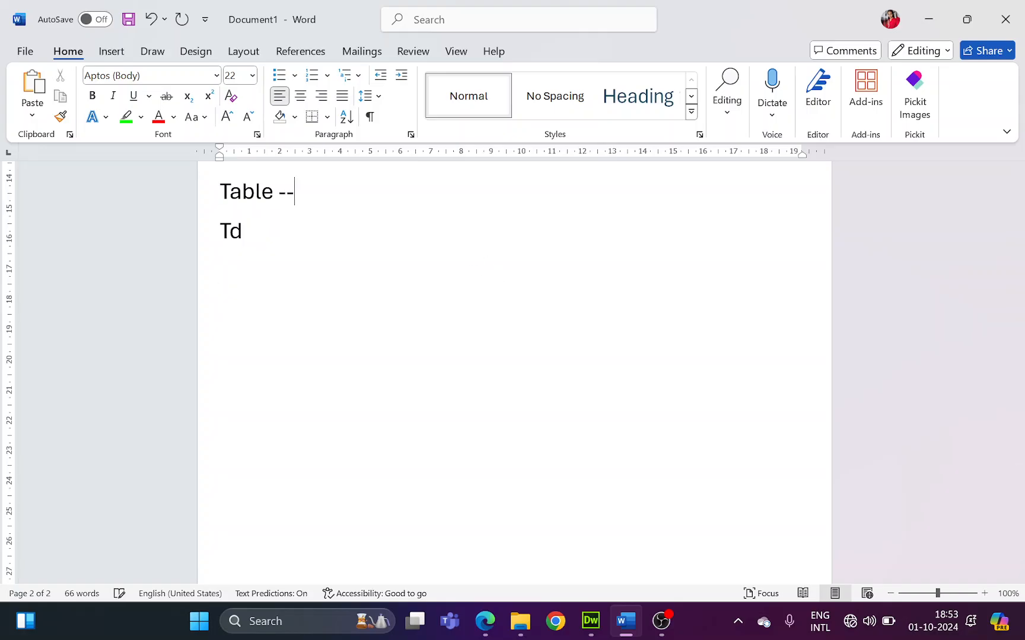
{"action": "type", "text": "> Ex"}
{"action": "type", "text": "tr"}
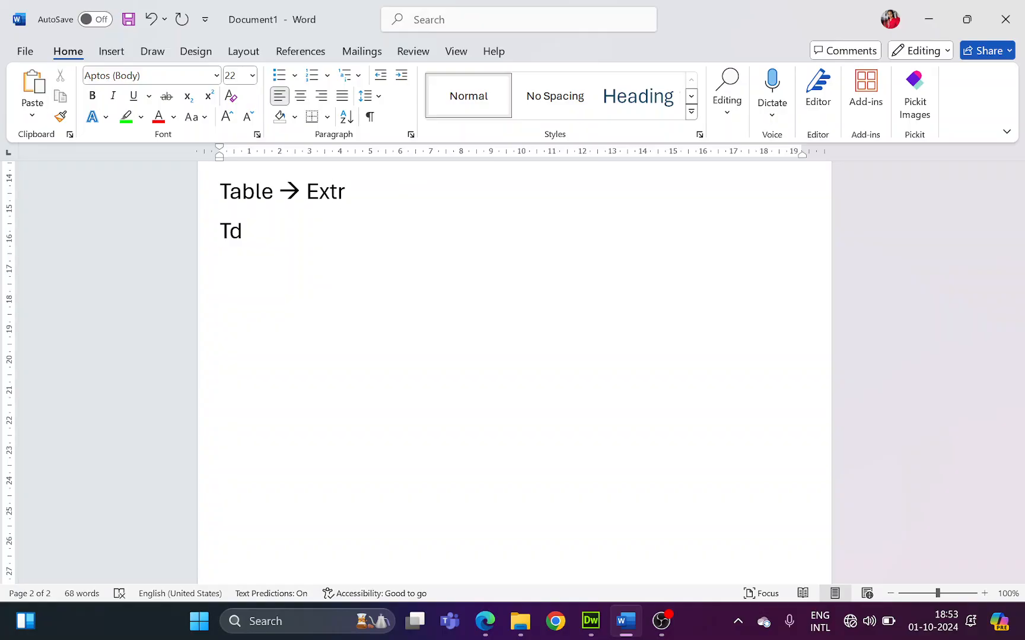
{"action": "key", "text": "BackSpace"}
{"action": "key", "text": "BackSpace"}
{"action": "type", "text": "ernalTd -->"}
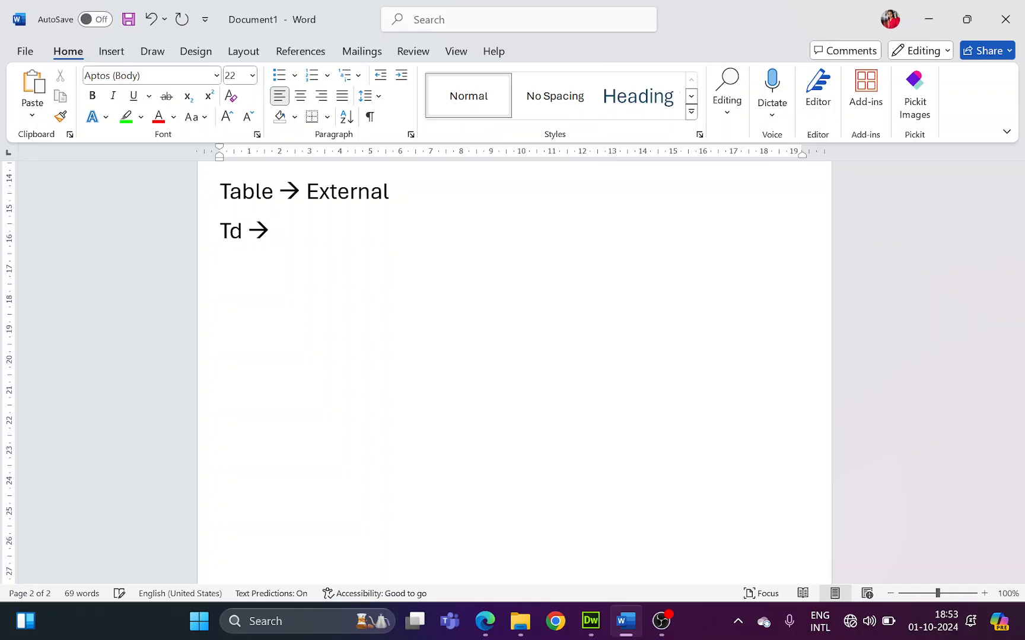
{"action": "type", "text": " Internal"}
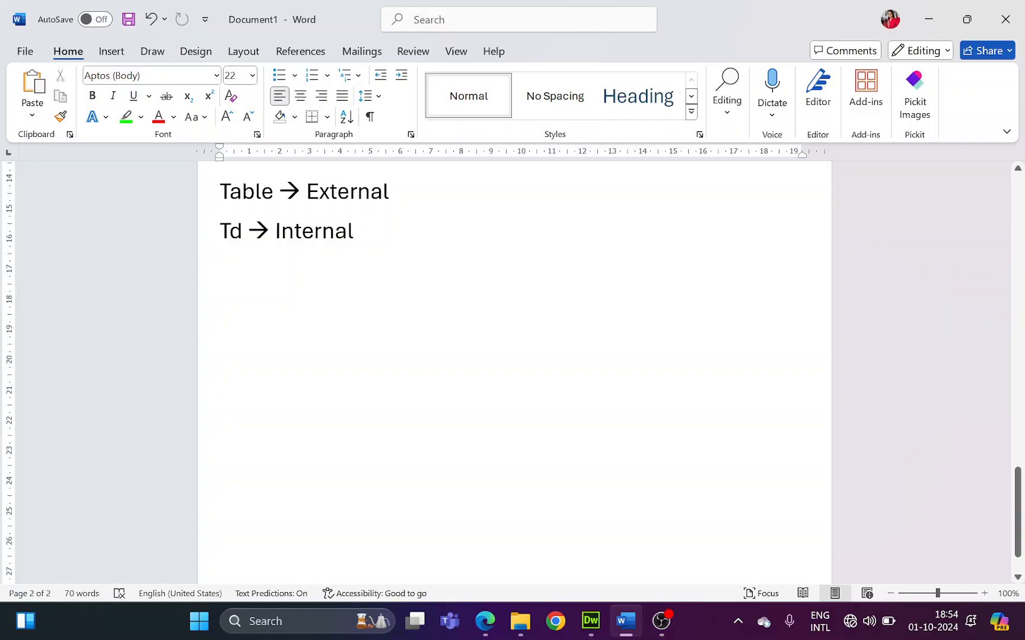
{"action": "key", "text": "Return"}
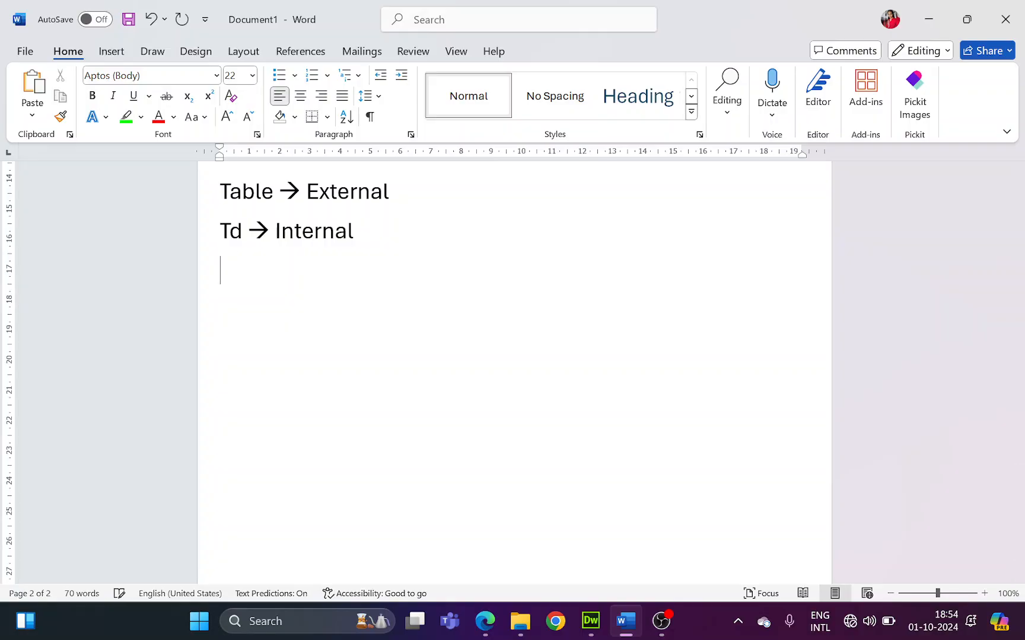
{"action": "type", "text": "table"}
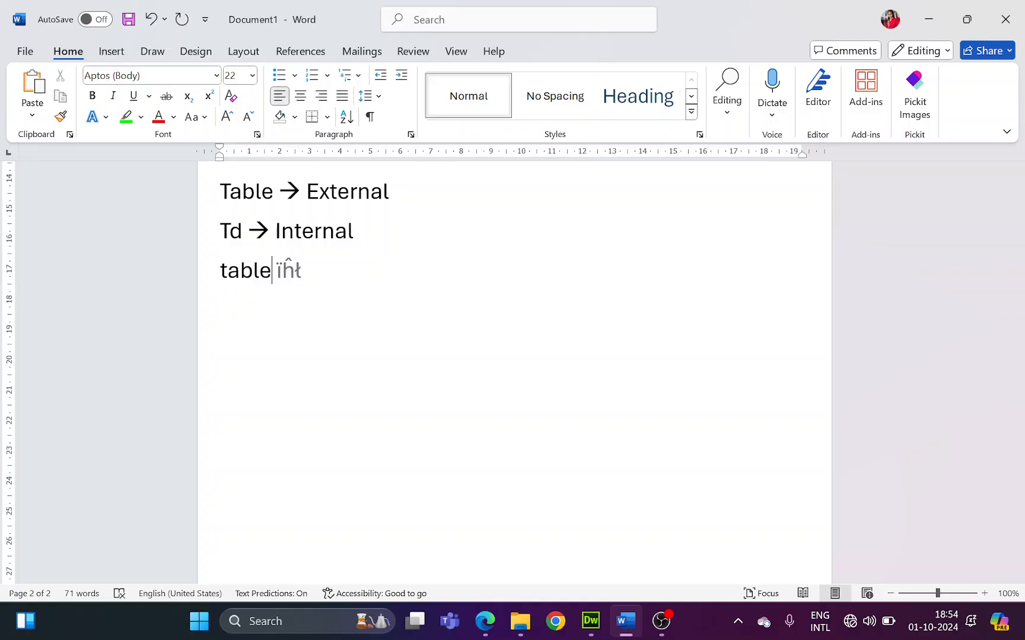
{"action": "key", "text": "BackSpace"}
{"action": "key", "text": "BackSpace"}
{"action": "key", "text": "BackSpace"}
{"action": "key", "text": "BackSpace"}
{"action": "key", "text": "BackSpace"}
Step: Switch to Dreamweaver and start a table rule below the h1 rule with the declaration border:0px;
{"action": "key", "text": "alt+Tab"}
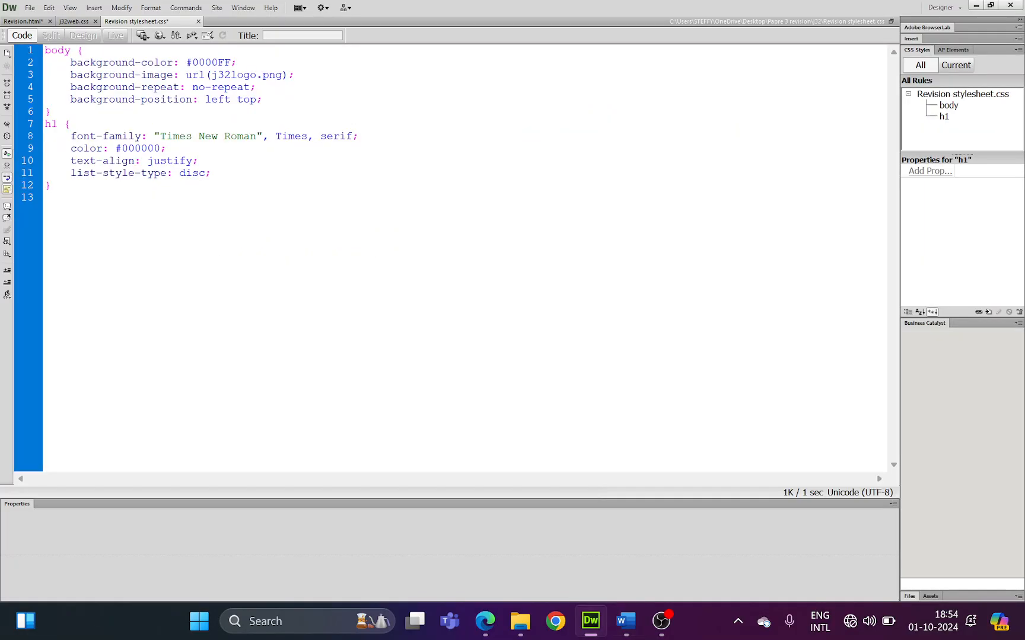
{"action": "type", "text": "table {"}
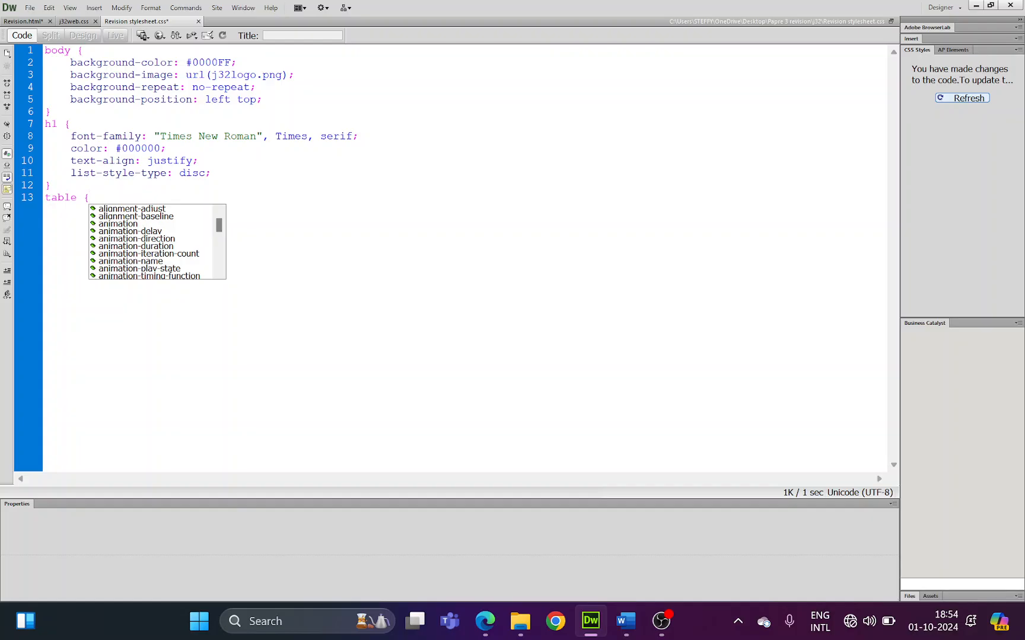
{"action": "type", "text": "bor"}
{"action": "key", "text": "Return"}
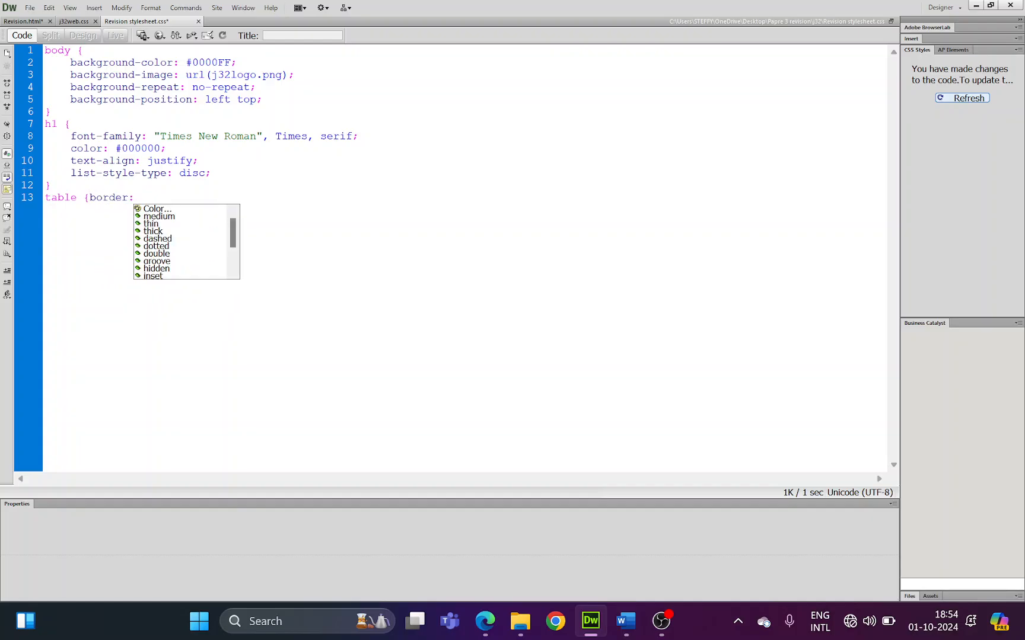
{"action": "type", "text": "0px"}
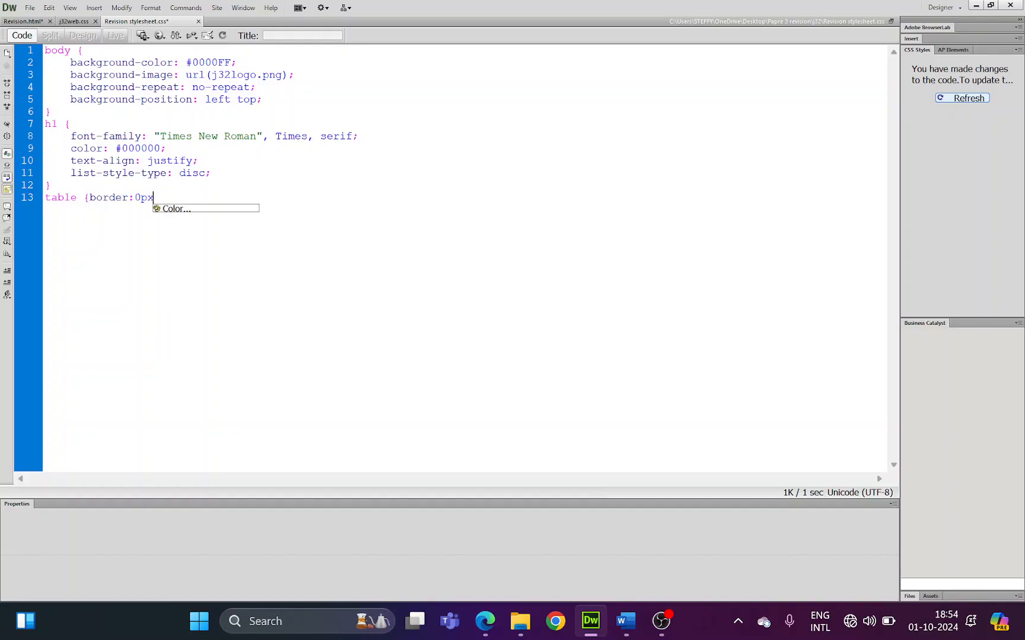
{"action": "type", "text": ";"}
{"action": "key", "text": "Return"}
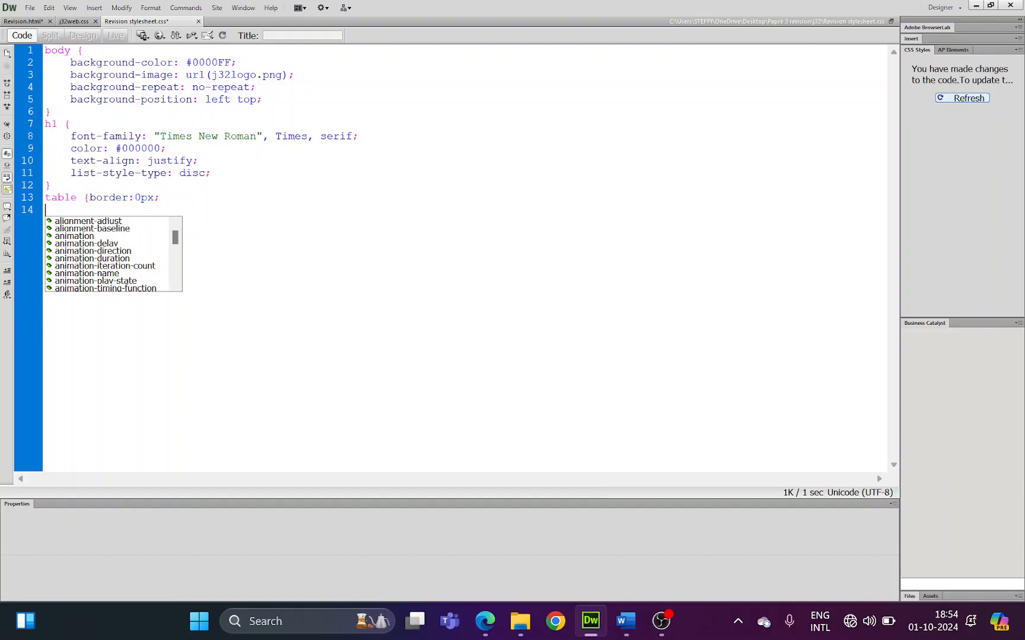
Step: Add a margin-left property with the value auto to the table rule
{"action": "type", "text": "mar"}
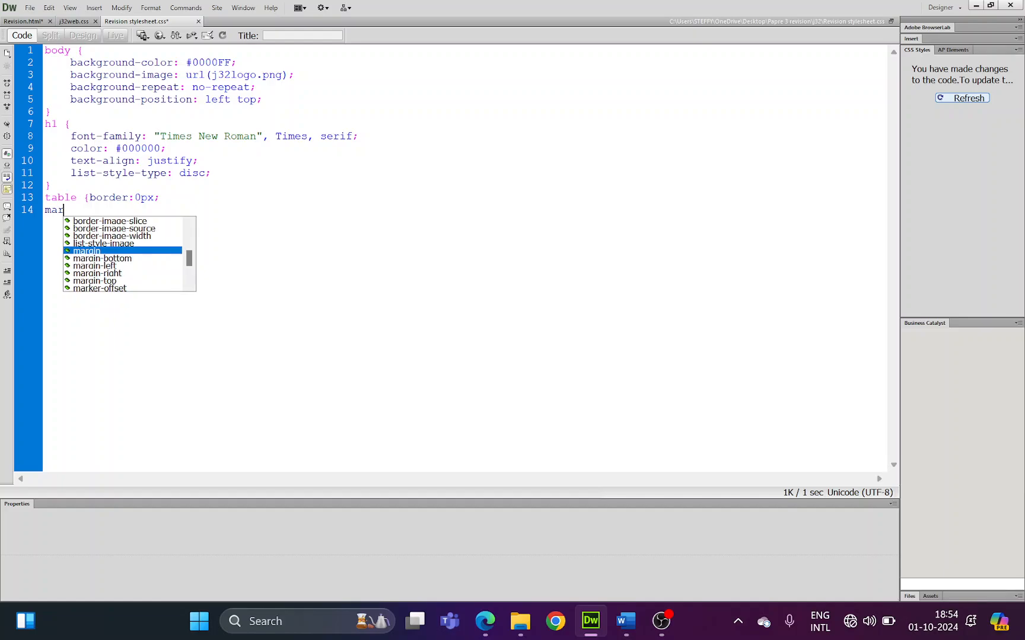
{"action": "key", "text": "Down"}
{"action": "key", "text": "Down"}
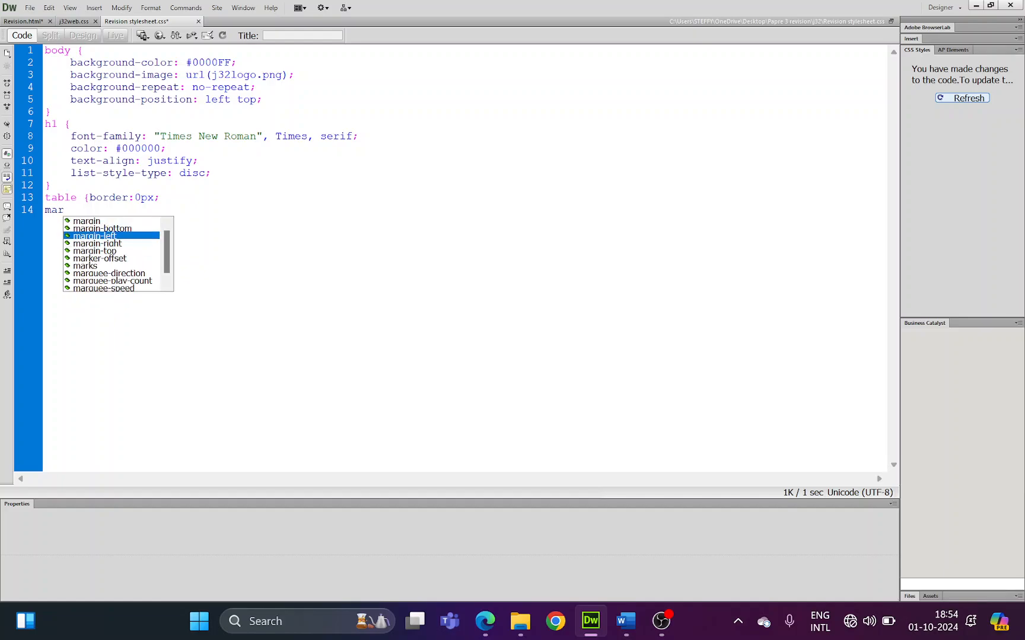
{"action": "key", "text": "Return"}
{"action": "key", "text": "Down"}
{"action": "key", "text": "Return"}
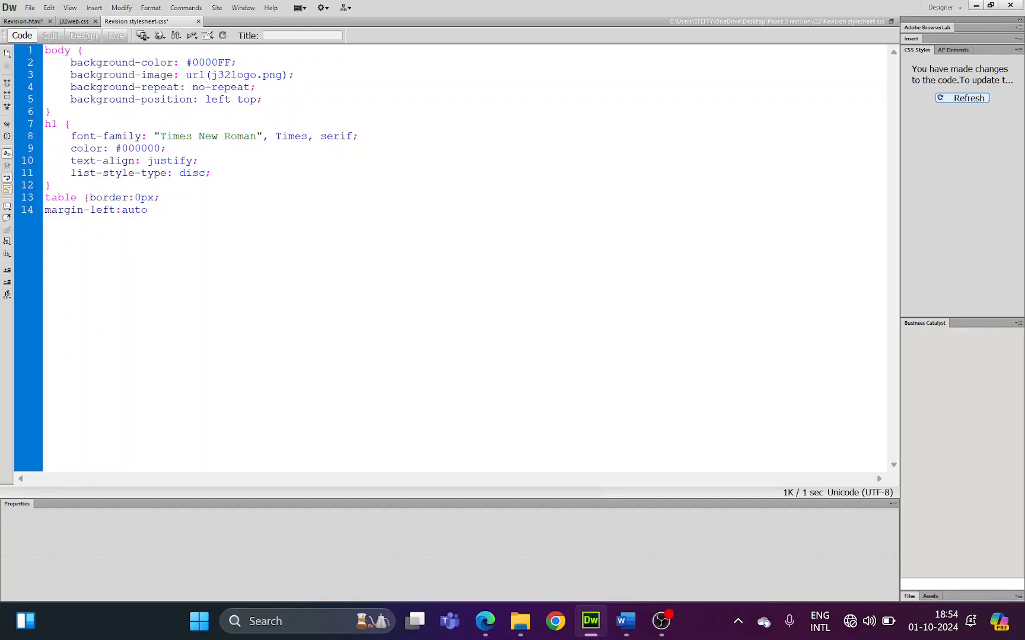
Step: End the margin-left declaration, add margin-right:auto; on the same line and close the table rule with a brace
{"action": "type", "text": "; m"}
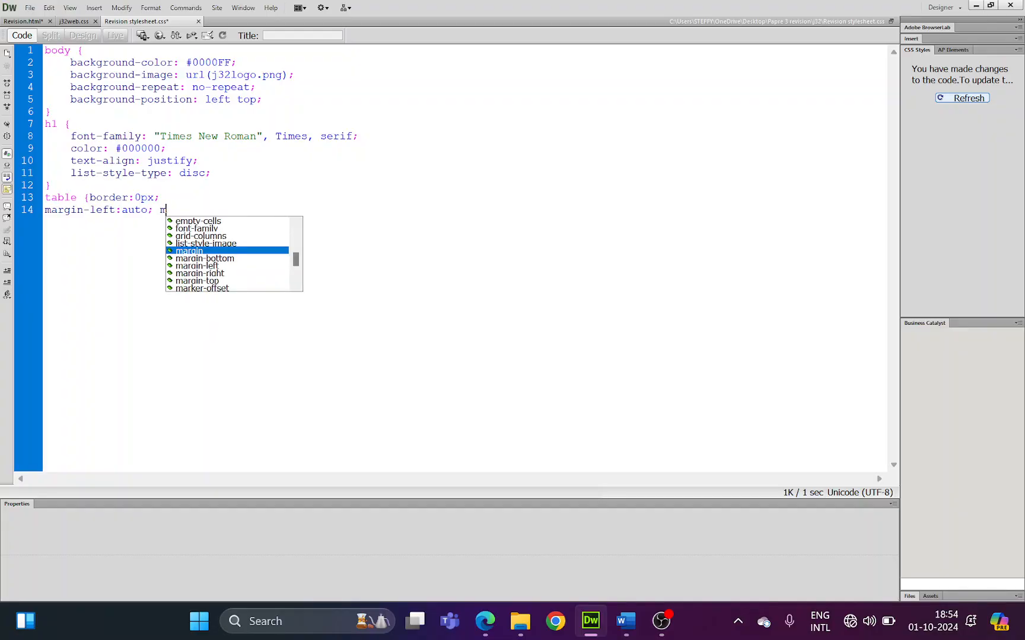
{"action": "key", "text": "Left"}
{"action": "key", "text": "Left"}
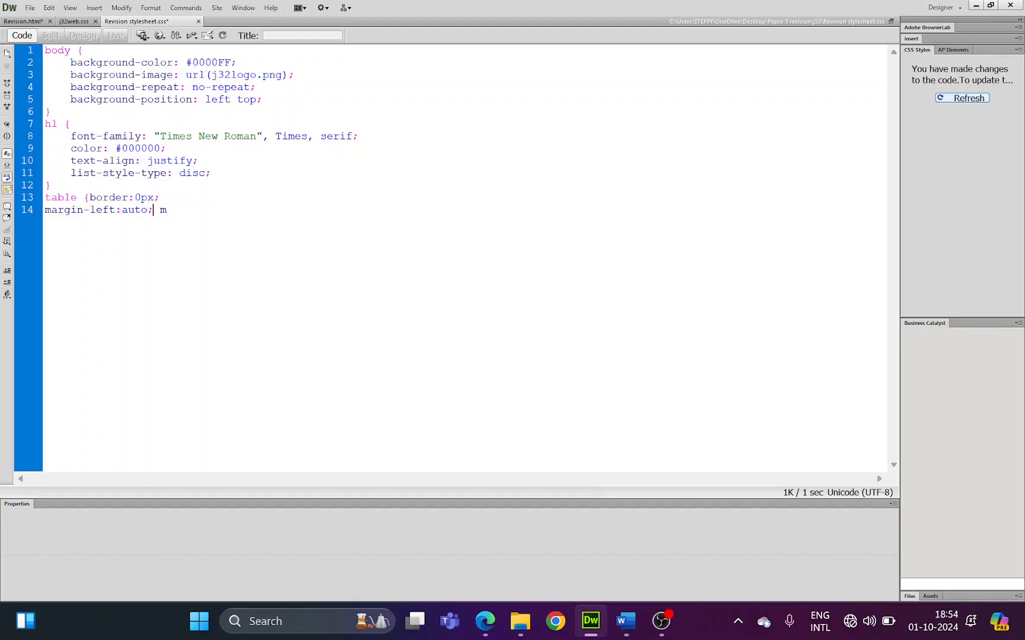
{"action": "key", "text": "Right"}
{"action": "key", "text": "Right"}
{"action": "key", "text": "BackSpace"}
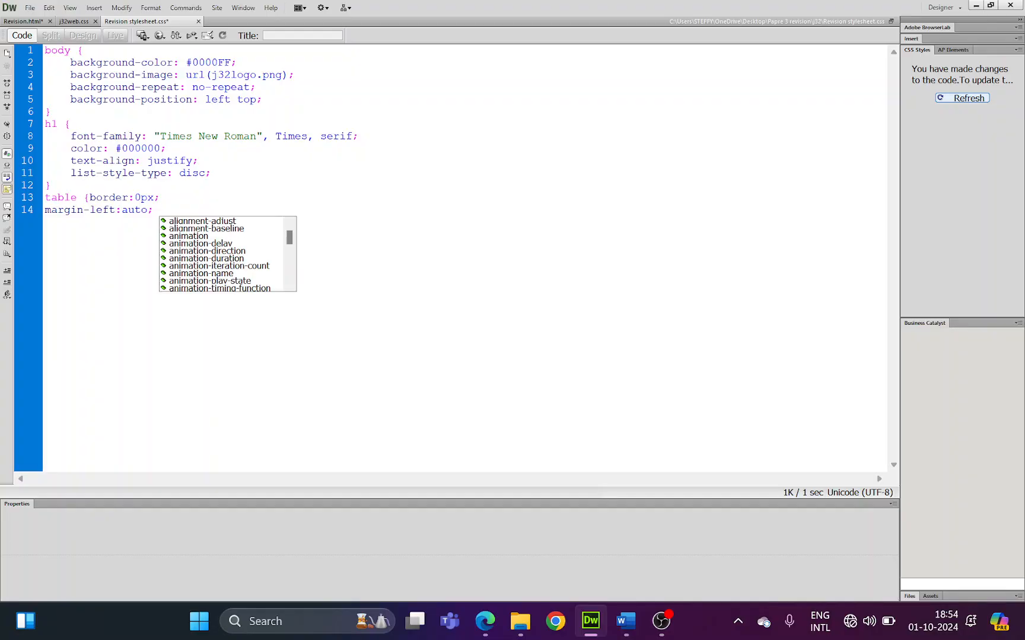
{"action": "type", "text": "m"}
{"action": "key", "text": "Down"}
{"action": "key", "text": "Down"}
{"action": "key", "text": "Down"}
{"action": "key", "text": "Return"}
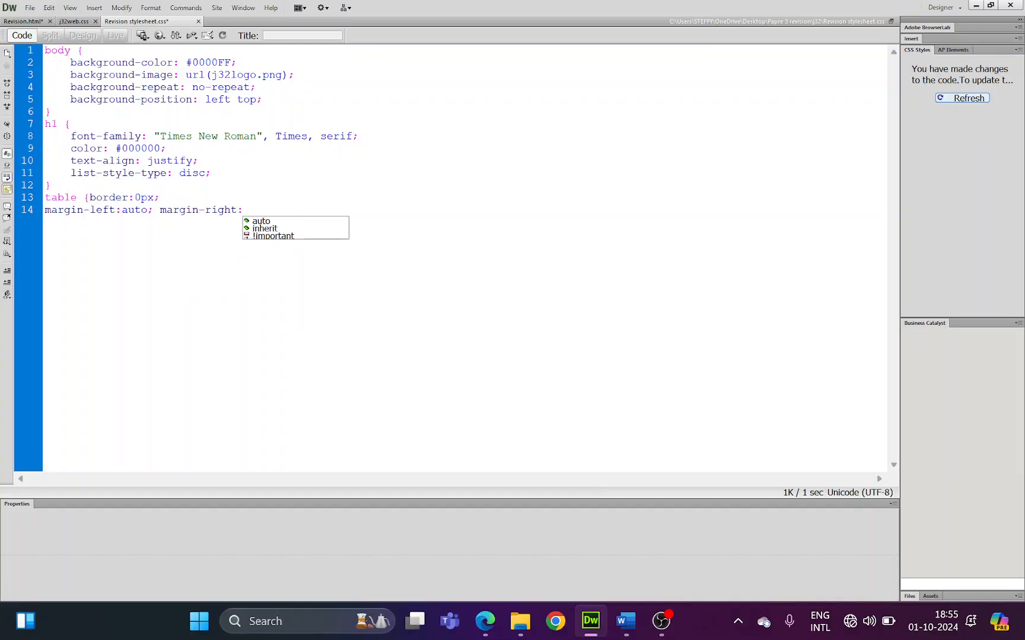
{"action": "key", "text": "Return"}
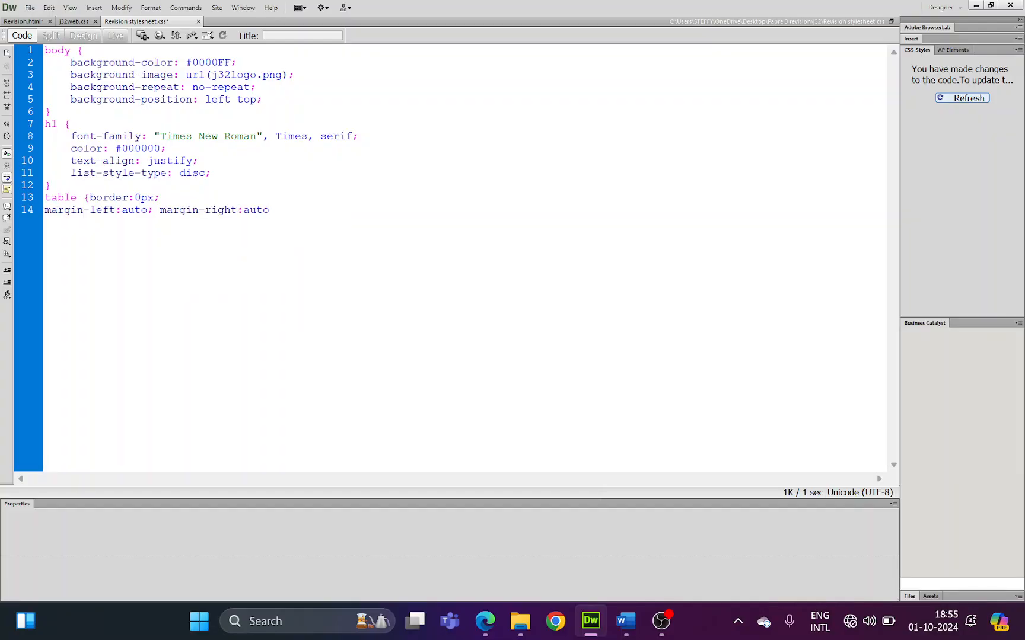
{"action": "type", "text": ";}"}
{"action": "key", "text": "BackSpace"}
{"action": "type", "text": "}"}
Step: Start a td rule on the line below the table rule with the declaration border:1px;
{"action": "key", "text": "Return"}
{"action": "key", "text": "Return"}
{"action": "key", "text": "BackSpace"}
{"action": "type", "text": "td {"}
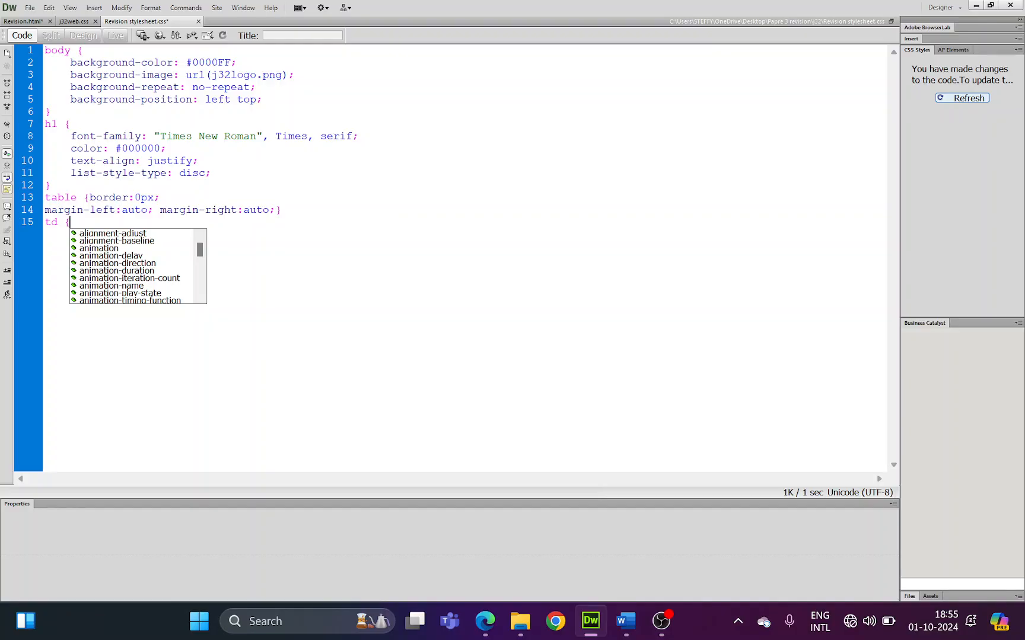
{"action": "type", "text": "border:"}
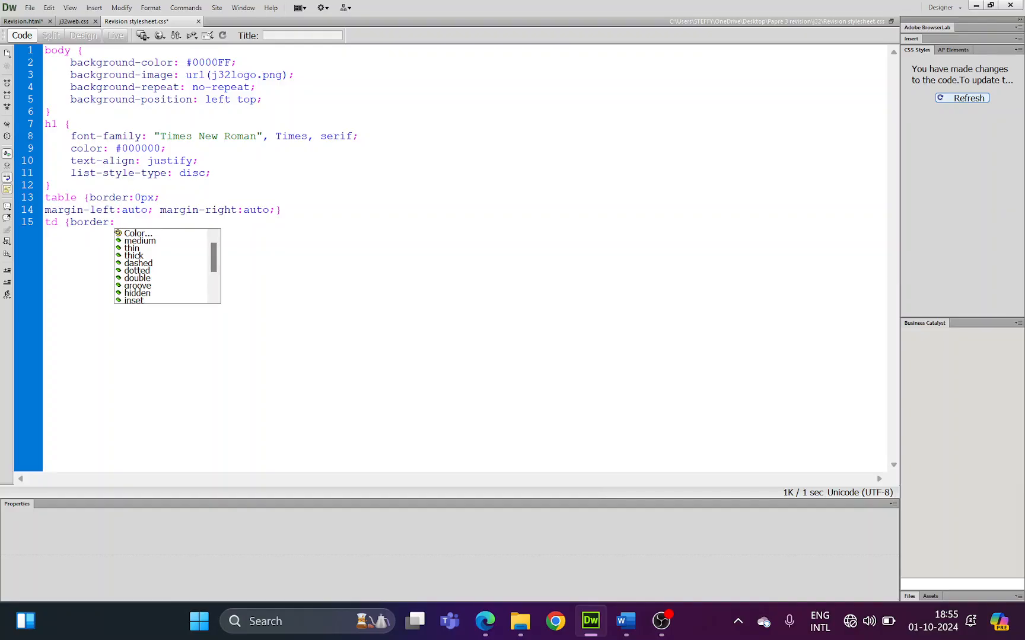
{"action": "type", "text": "1p"}
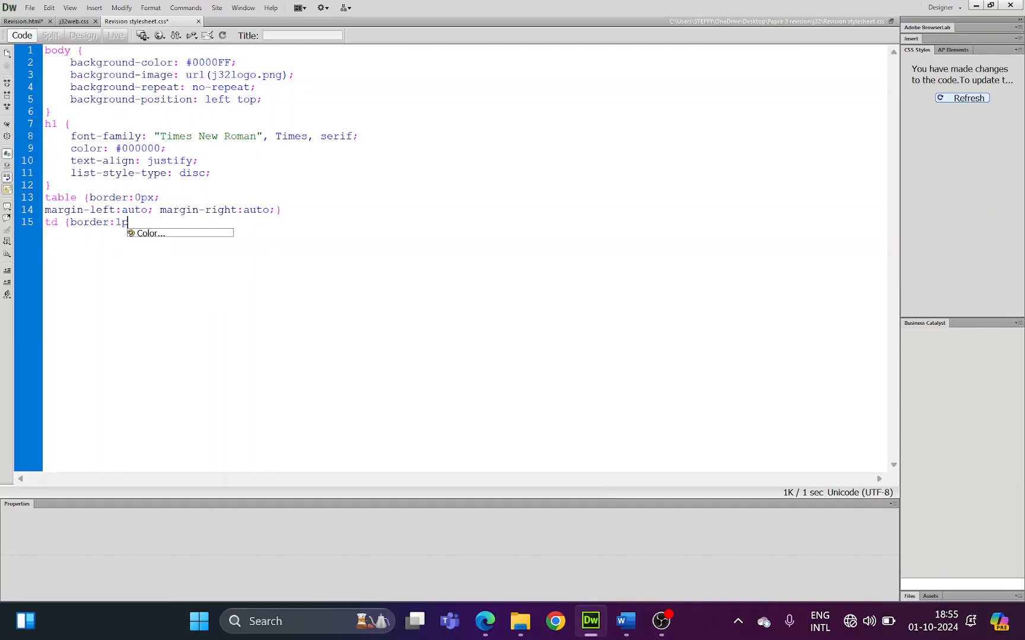
{"action": "type", "text": "x;"}
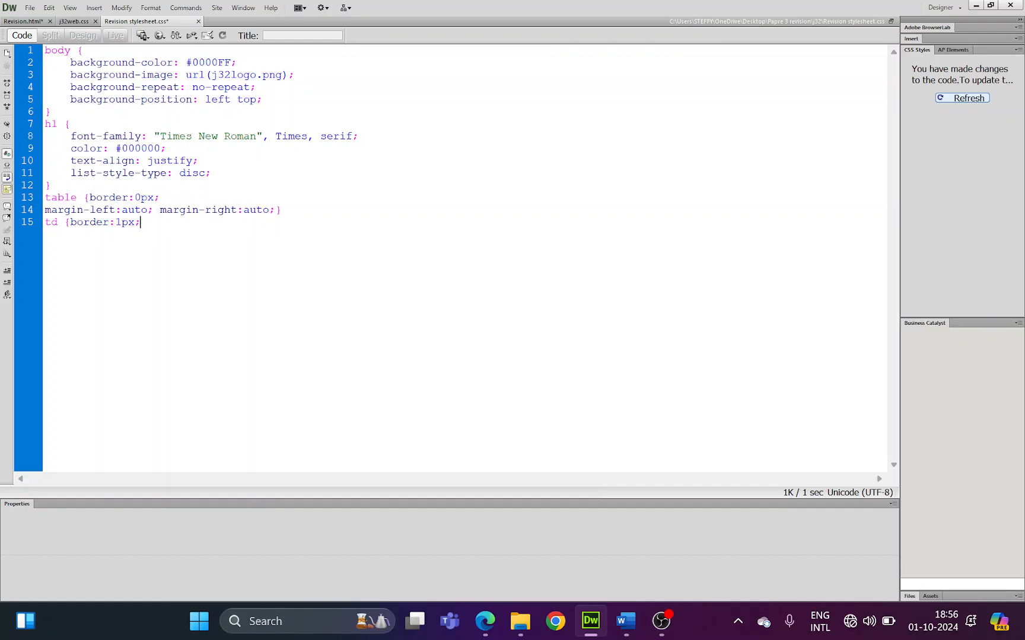
Step: Add the declaration padding:20px; to the td rule and close the rule with a brace
{"action": "type", "text": "pa"}
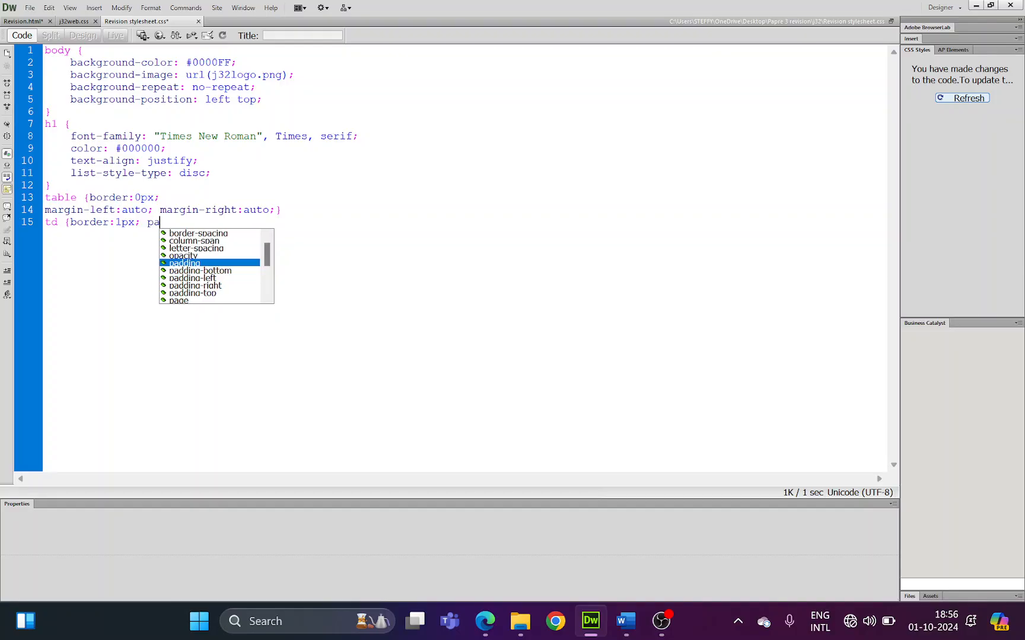
{"action": "key", "text": "Return"}
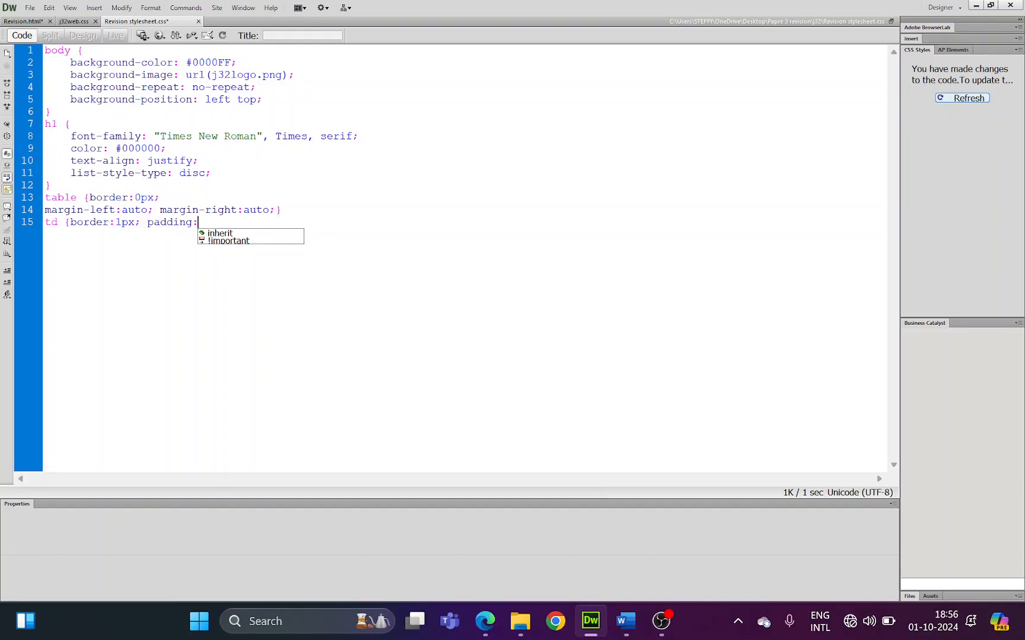
{"action": "type", "text": "20px"}
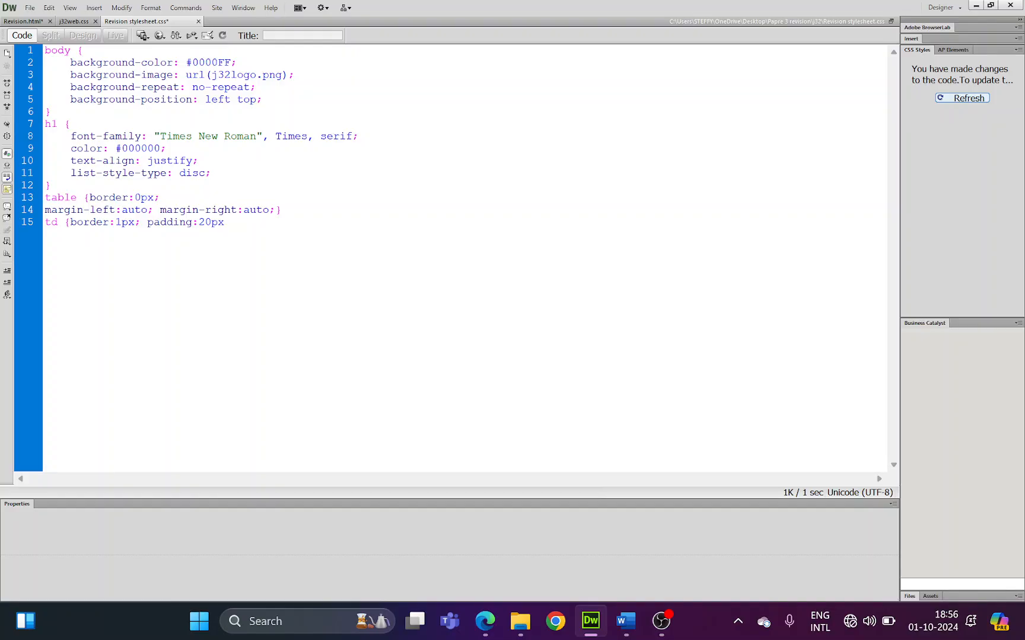
{"action": "type", "text": ";}"}
Step: Switch to Word, insert a table of two columns and three rows below the Td line and select the whole table
{"action": "key", "text": "alt+Tab"}
{"action": "left_click", "coordinate": [300, 310]}
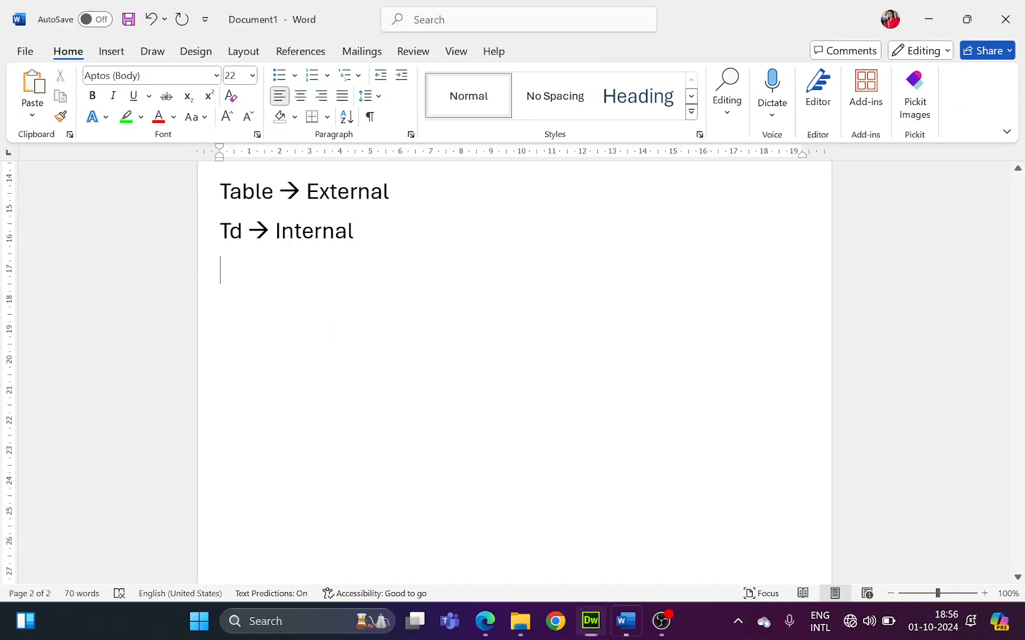
{"action": "left_click", "coordinate": [252, 282]}
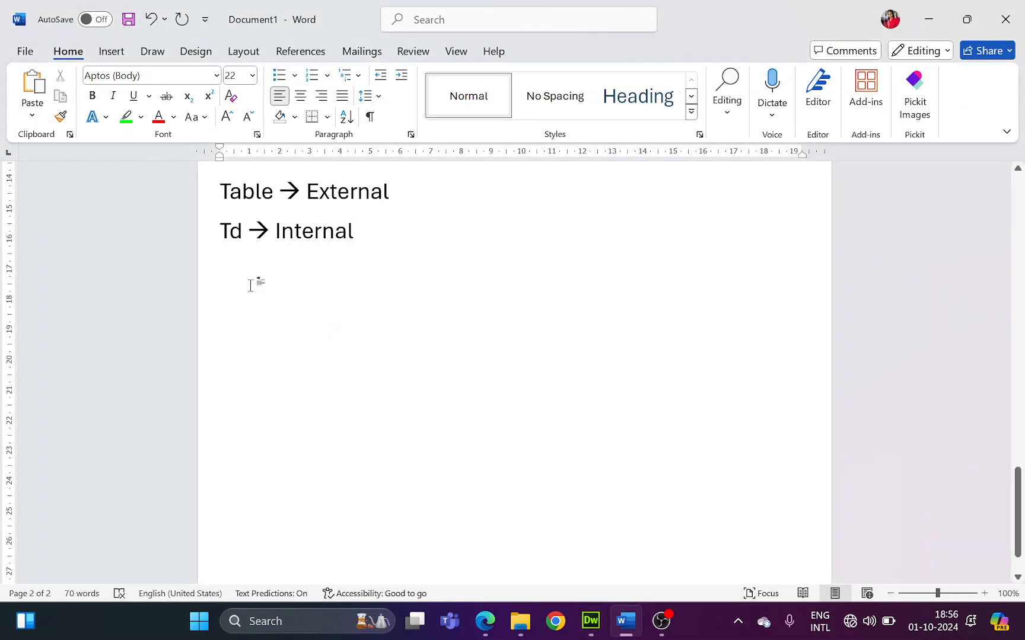
{"action": "left_click", "coordinate": [112, 51]}
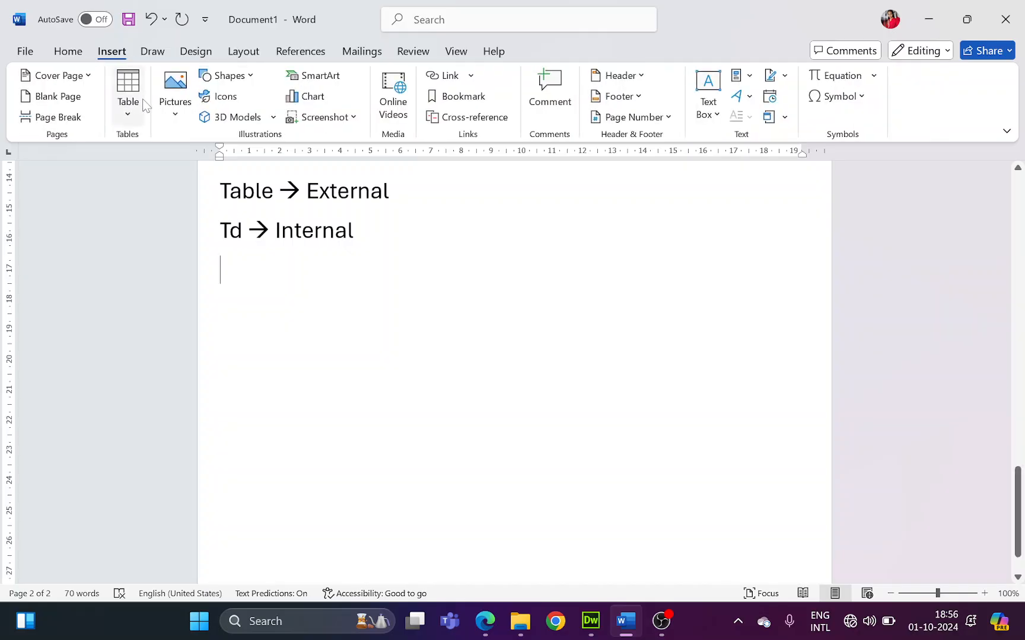
{"action": "left_click", "coordinate": [137, 120]}
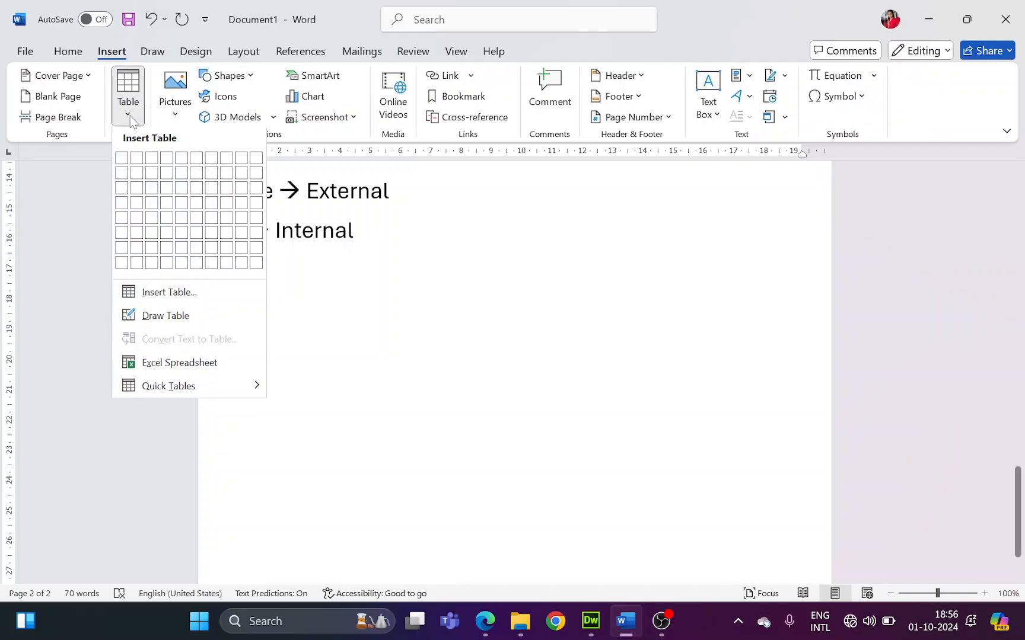
{"action": "left_click", "coordinate": [140, 189]}
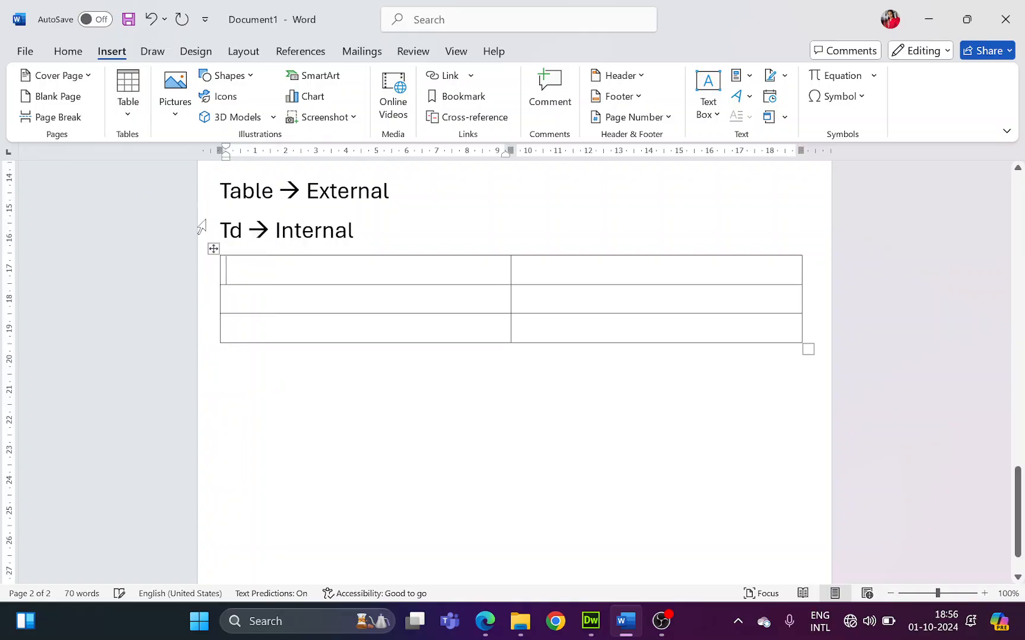
{"action": "left_click", "coordinate": [213, 250]}
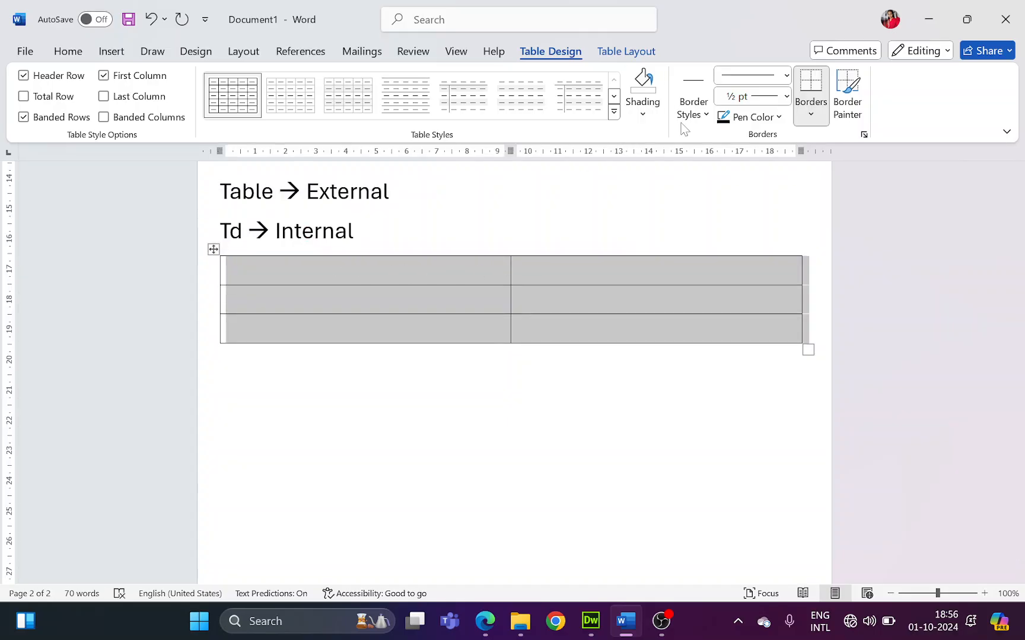
{"action": "left_click", "coordinate": [695, 118]}
{"action": "left_click", "coordinate": [598, 190]}
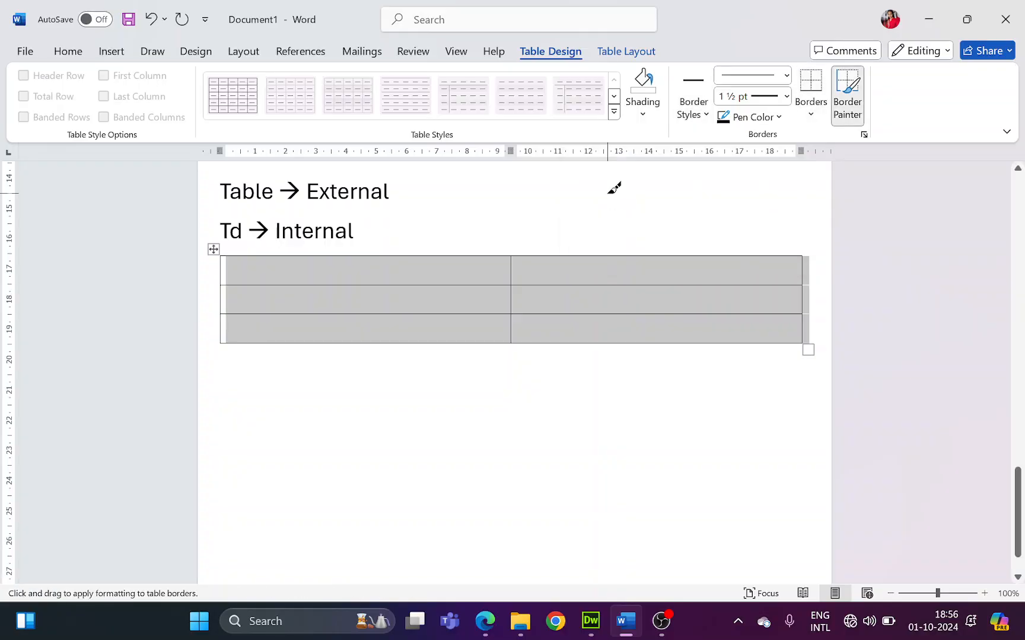
{"action": "left_click", "coordinate": [643, 113]}
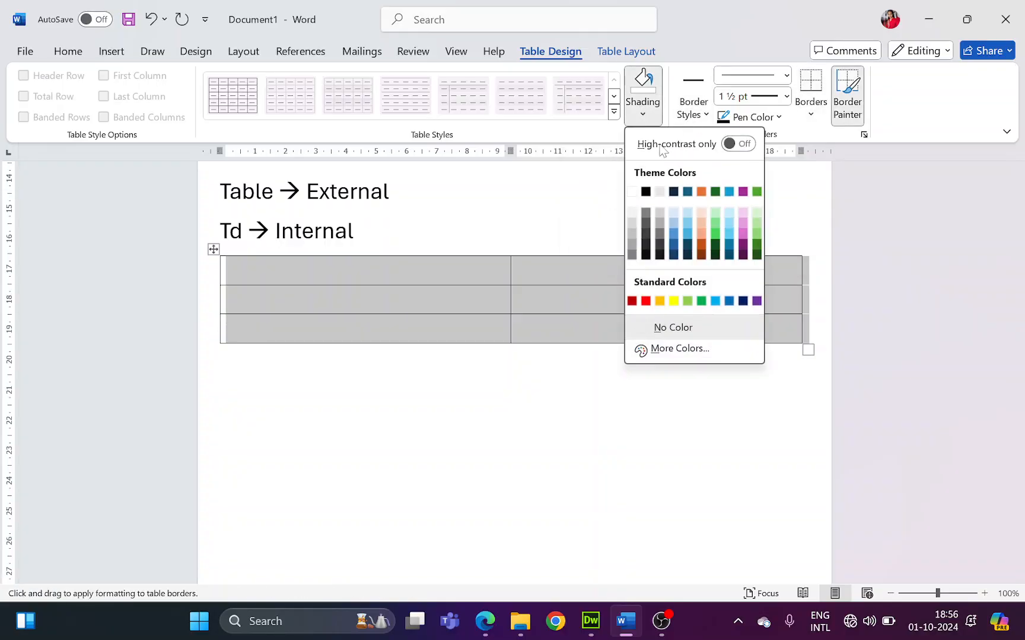
Step: Apply borders 6 pt wide to all cells of the selected table through the Borders and Shading settings
{"action": "left_click", "coordinate": [65, 51]}
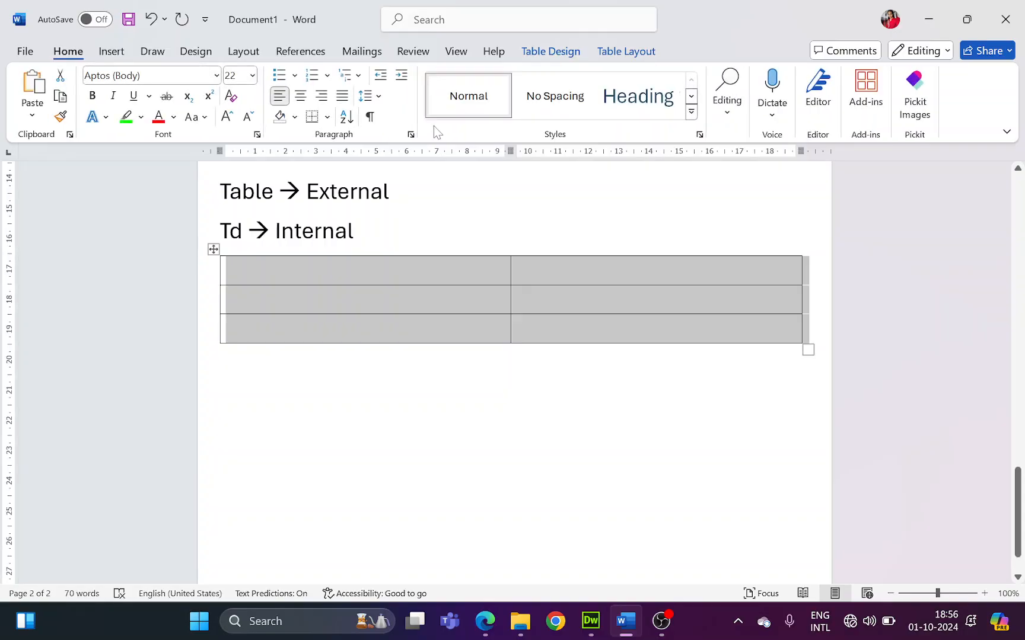
{"action": "left_click", "coordinate": [327, 117]}
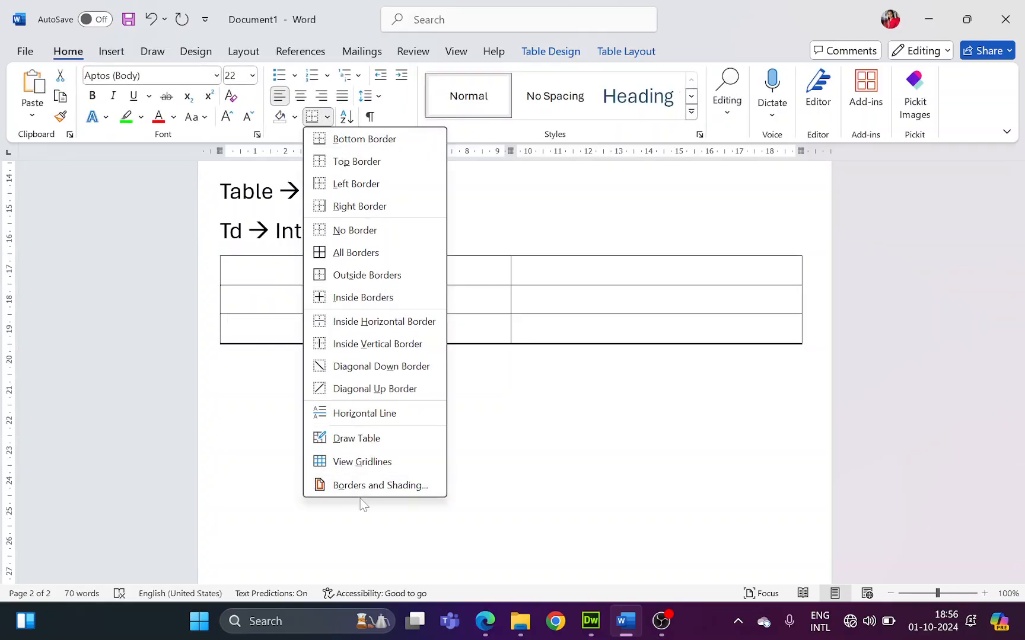
{"action": "left_click", "coordinate": [362, 485]}
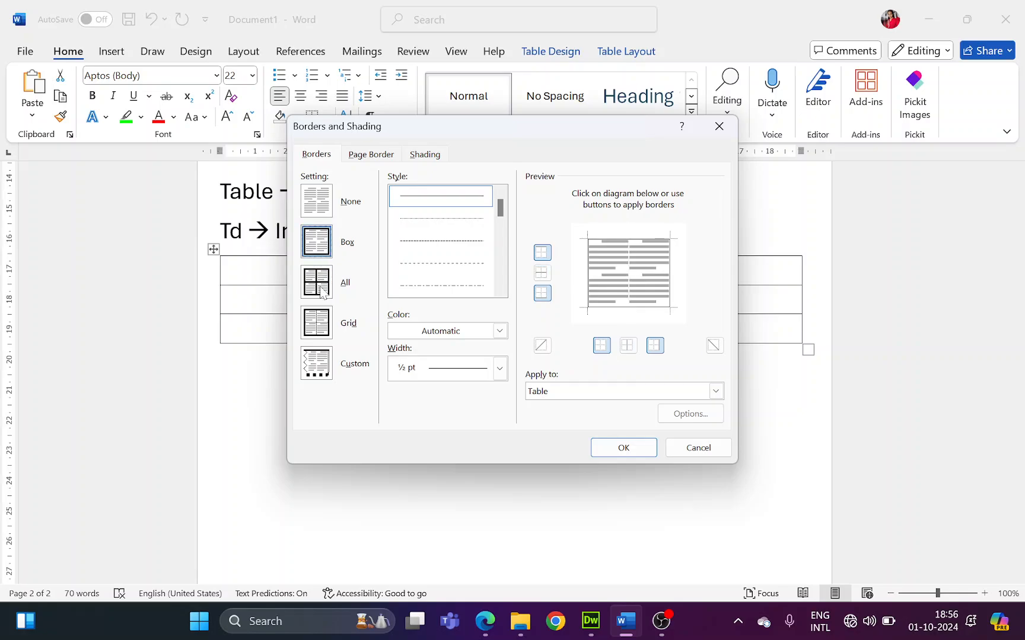
{"action": "left_click", "coordinate": [499, 369]}
{"action": "left_click", "coordinate": [451, 574]}
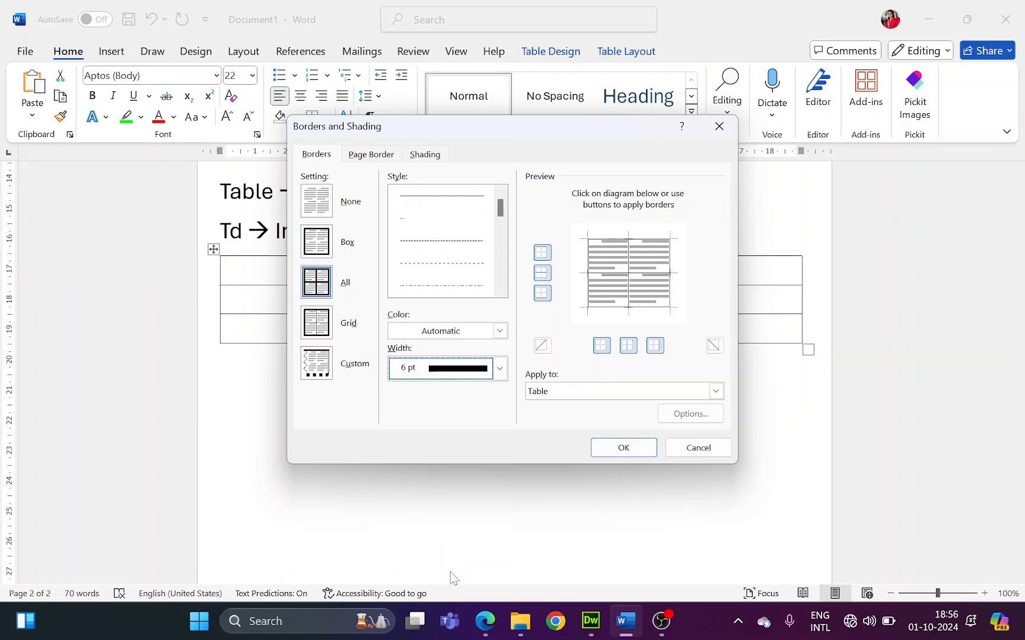
{"action": "left_click", "coordinate": [623, 448]}
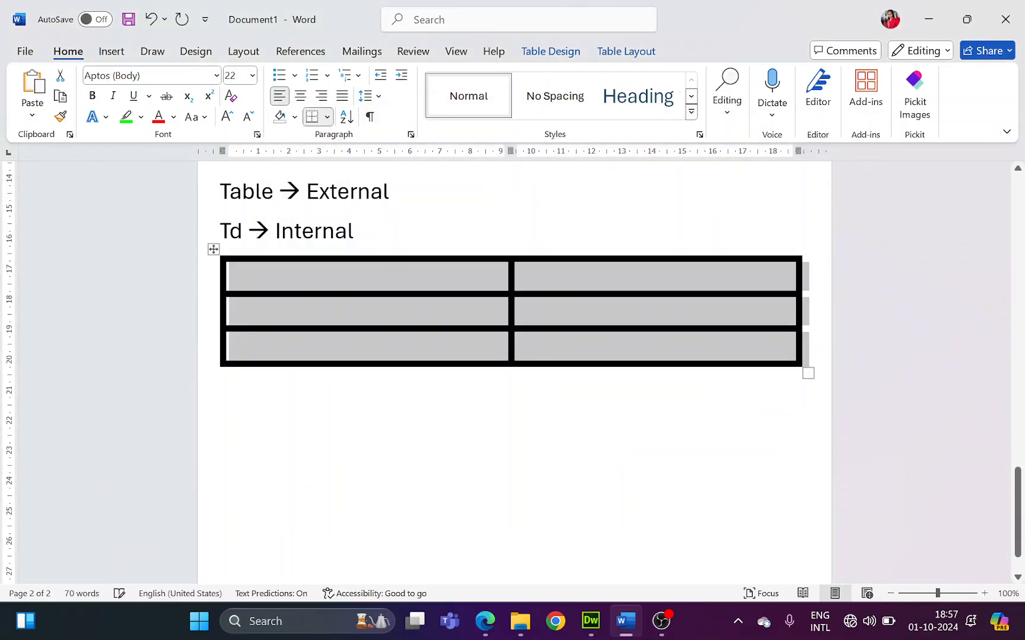
Step: Select all the cells of the table and centre their text horizontally
{"action": "left_click", "coordinate": [587, 282]}
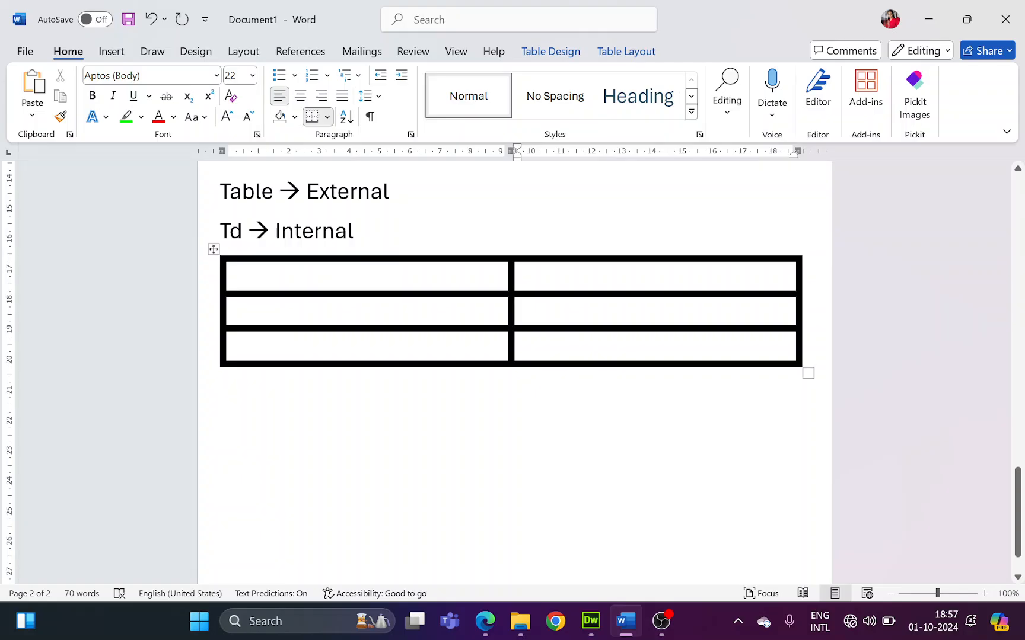
{"action": "left_click", "coordinate": [415, 277]}
{"action": "left_click_drag", "start_coordinate": [415, 277], "coordinate": [566, 345]}
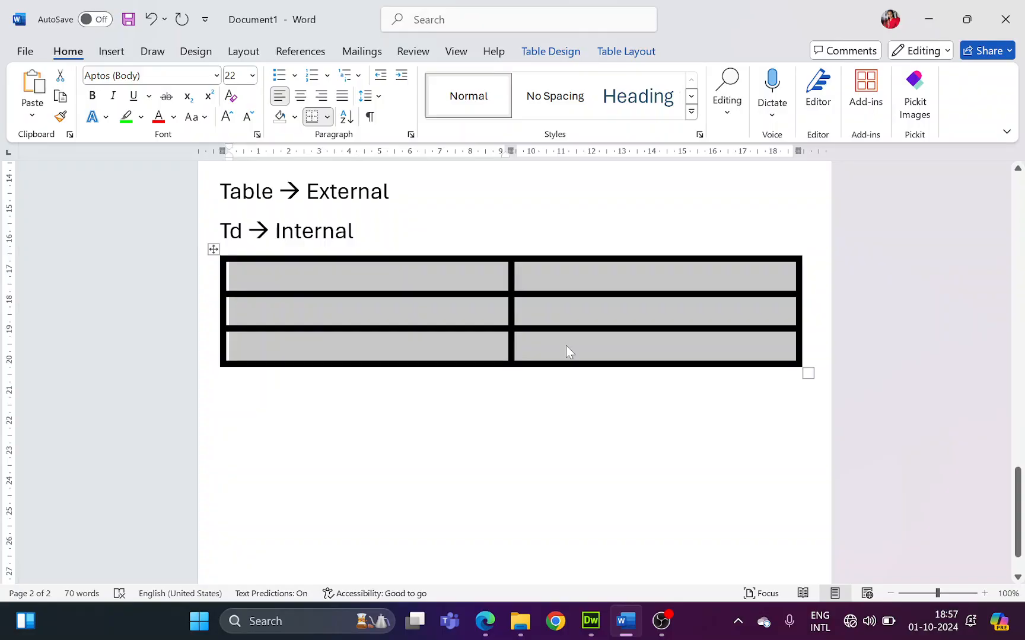
{"action": "key", "text": "ctrl+e"}
Step: Enter "Hello" in each of the four cells of the table's first two rows
{"action": "left_click", "coordinate": [431, 278]}
{"action": "type", "text": "Hello"}
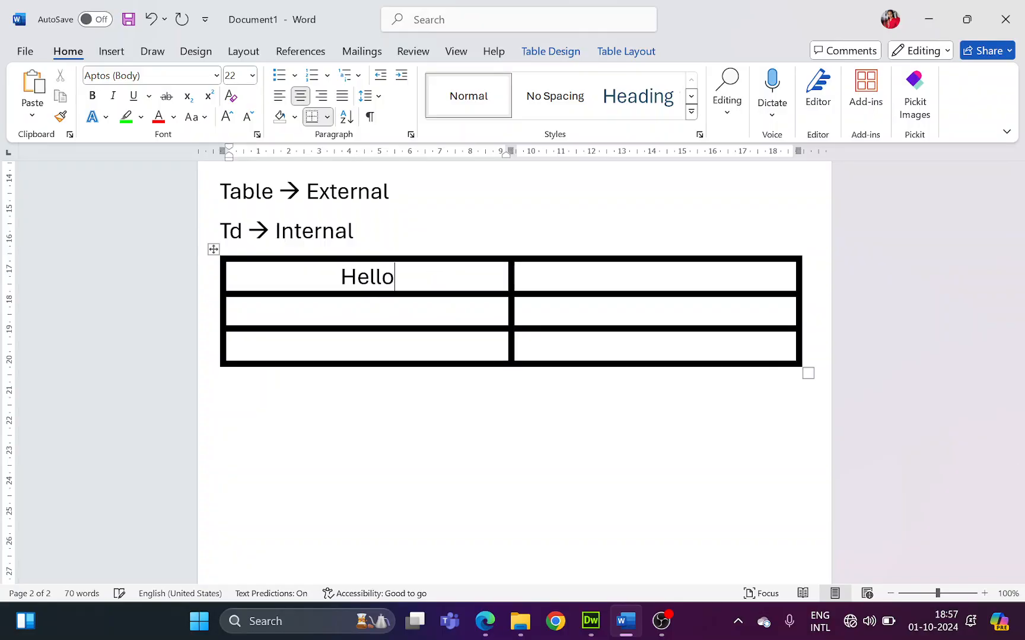
{"action": "key", "text": "Tab"}
{"action": "type", "text": "Hello"}
{"action": "key", "text": "Tab"}
{"action": "type", "text": "Hello"}
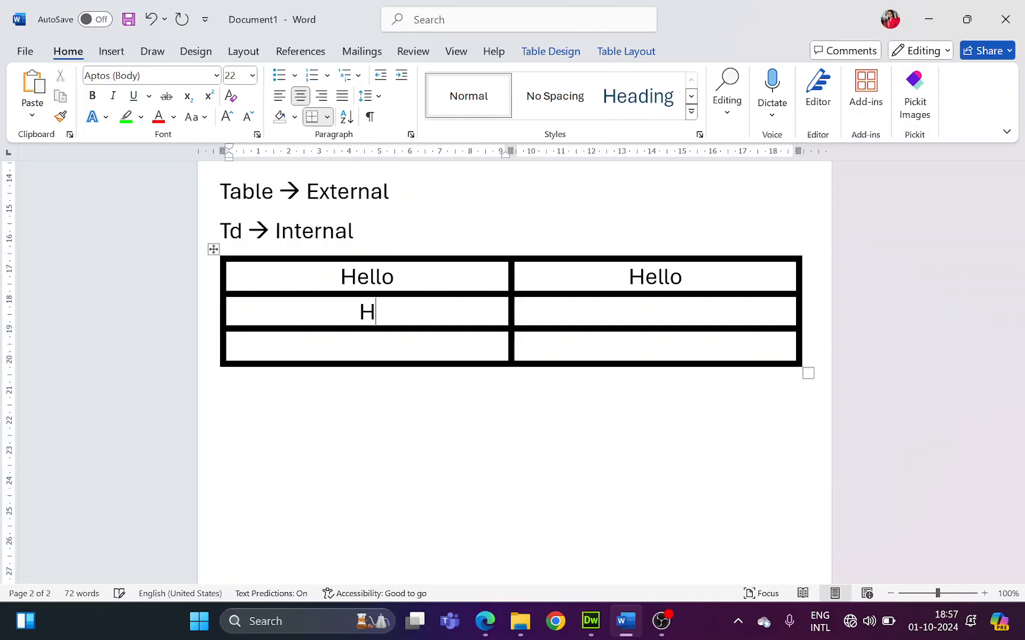
{"action": "key", "text": "Tab"}
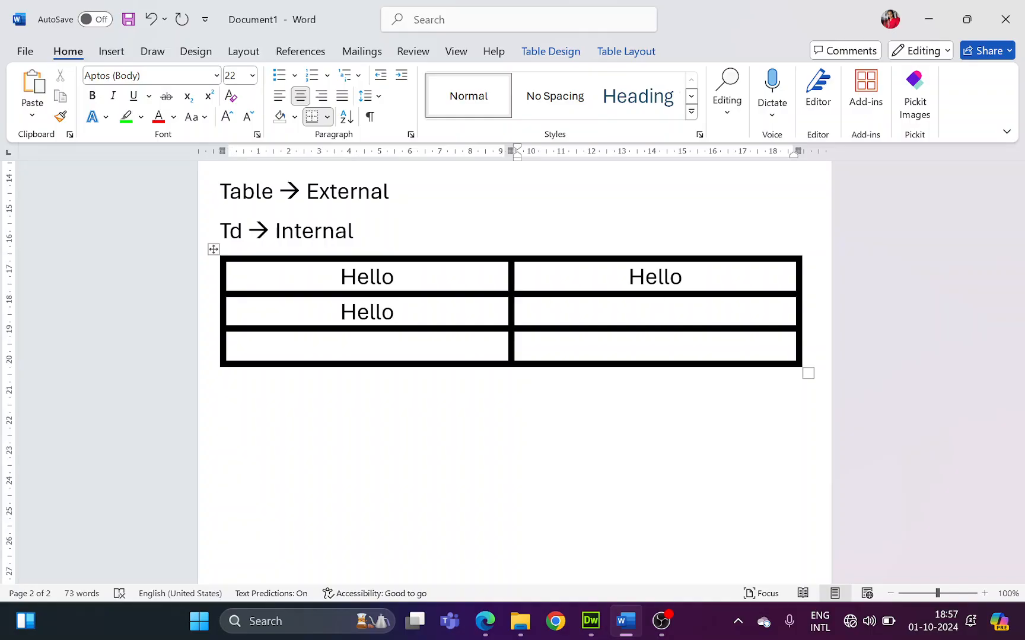
{"action": "type", "text": "Hello"}
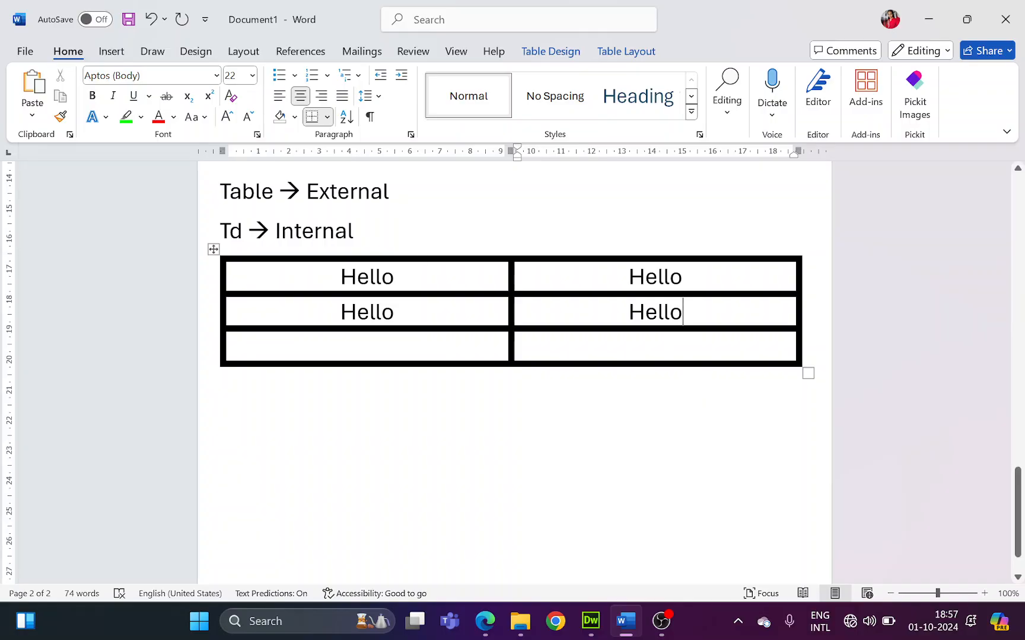
Step: Draw a double-headed arrow about 3.8 cm long in the first cell, from its left border to the word Hello
{"action": "left_click", "coordinate": [263, 271]}
{"action": "left_click", "coordinate": [111, 51]}
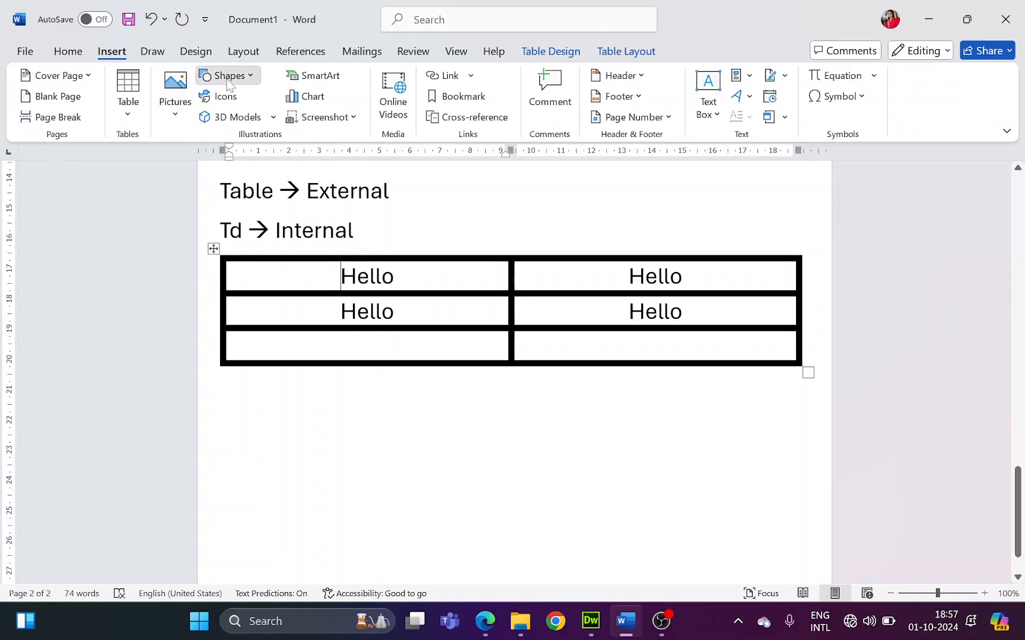
{"action": "left_click", "coordinate": [229, 76]}
{"action": "left_click", "coordinate": [221, 118]}
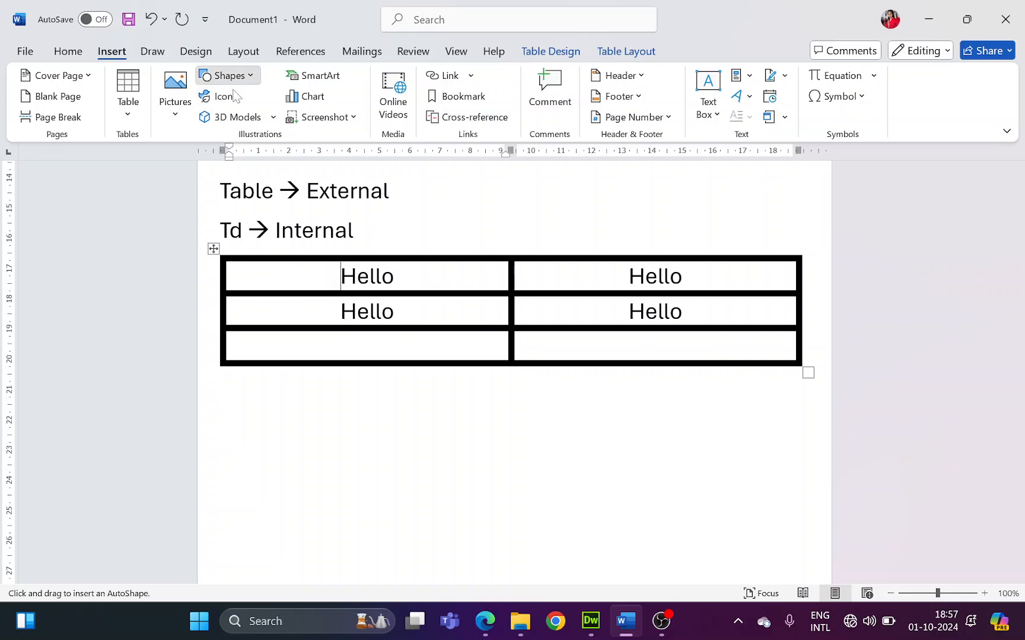
{"action": "left_click", "coordinate": [229, 76]}
{"action": "left_click", "coordinate": [237, 180]}
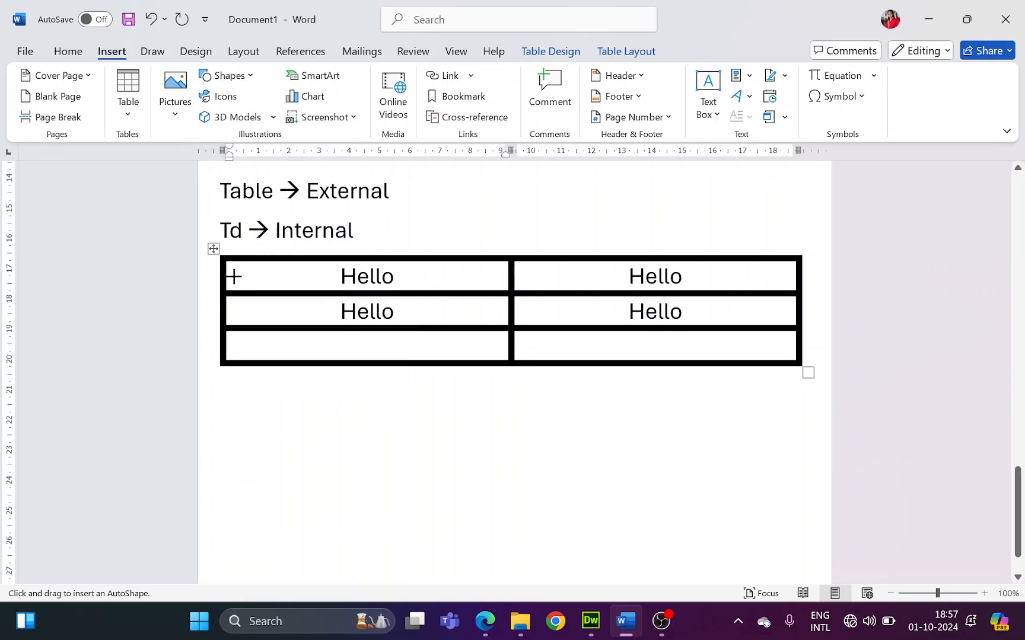
{"action": "left_click_drag", "start_coordinate": [236, 270], "coordinate": [343, 277]}
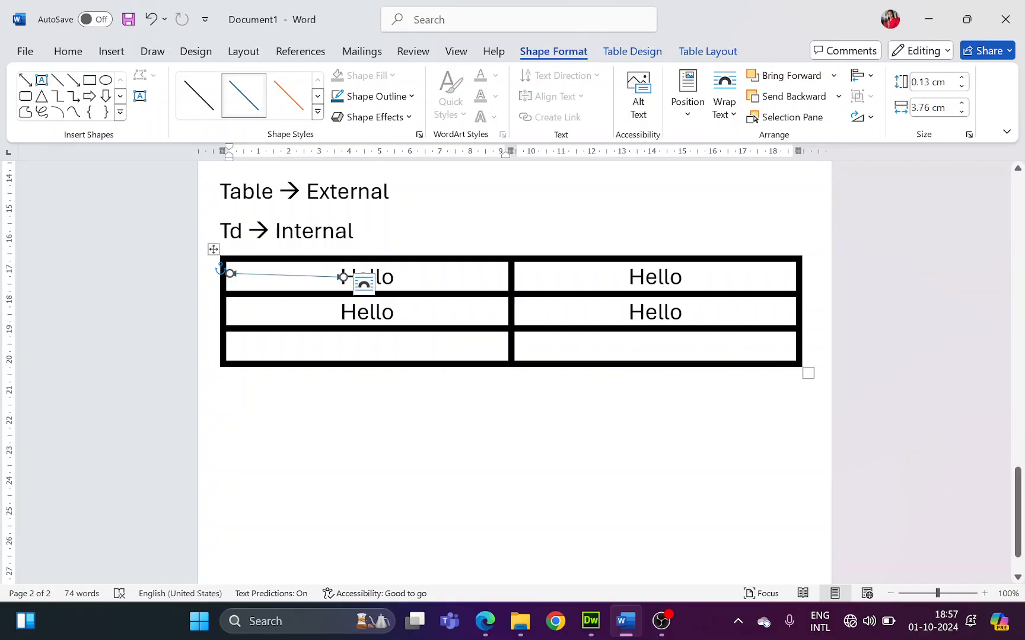
{"action": "left_click", "coordinate": [457, 280]}
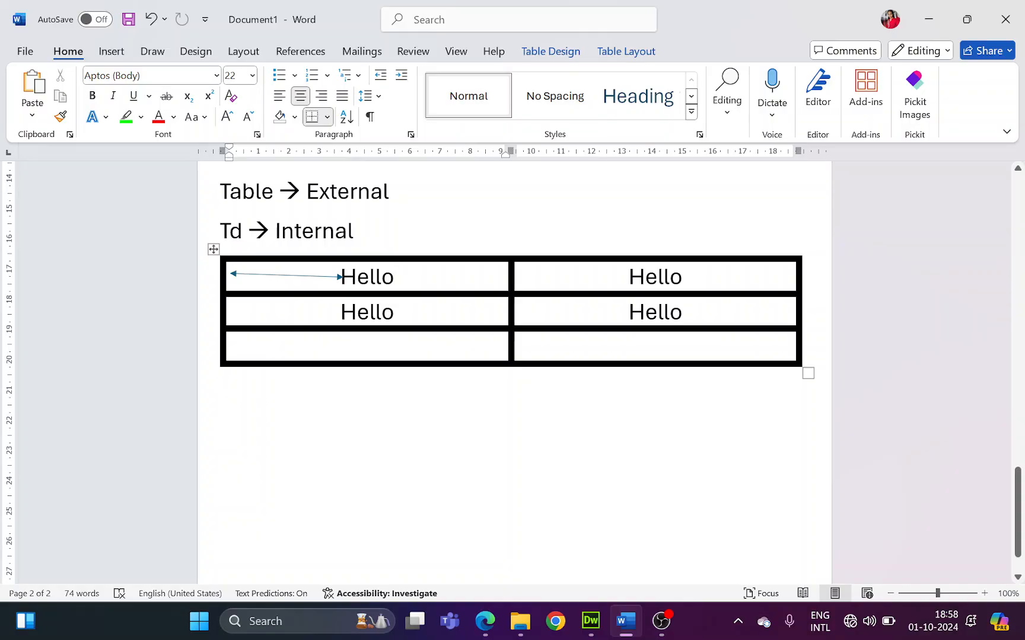
Step: Switch to Dreamweaver to review the table and td rules at the margin-right line, and return to Word
{"action": "key", "text": "alt+Tab"}
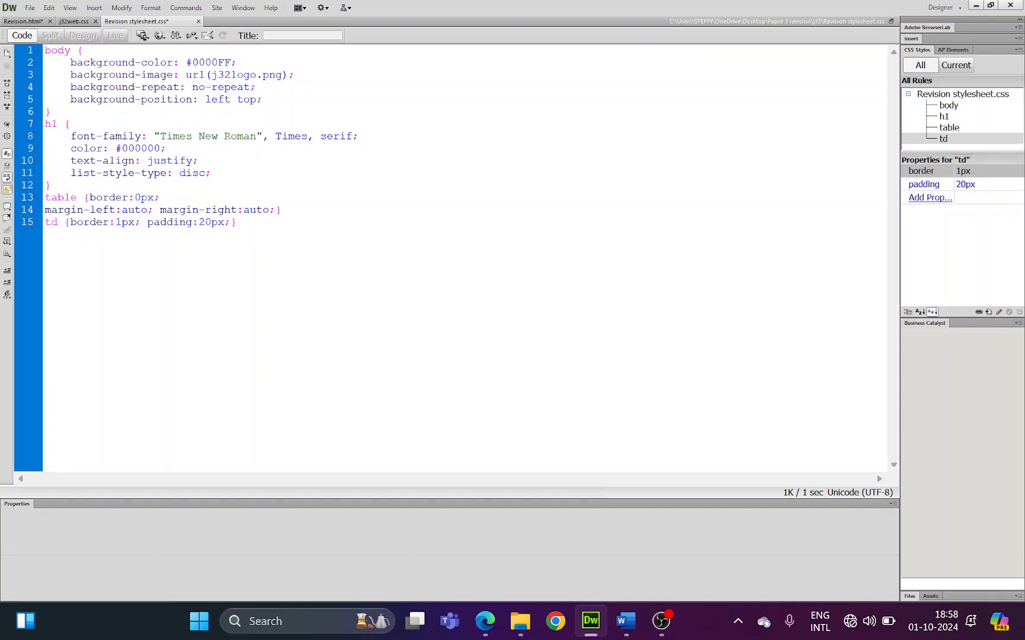
{"action": "left_click", "coordinate": [269, 210]}
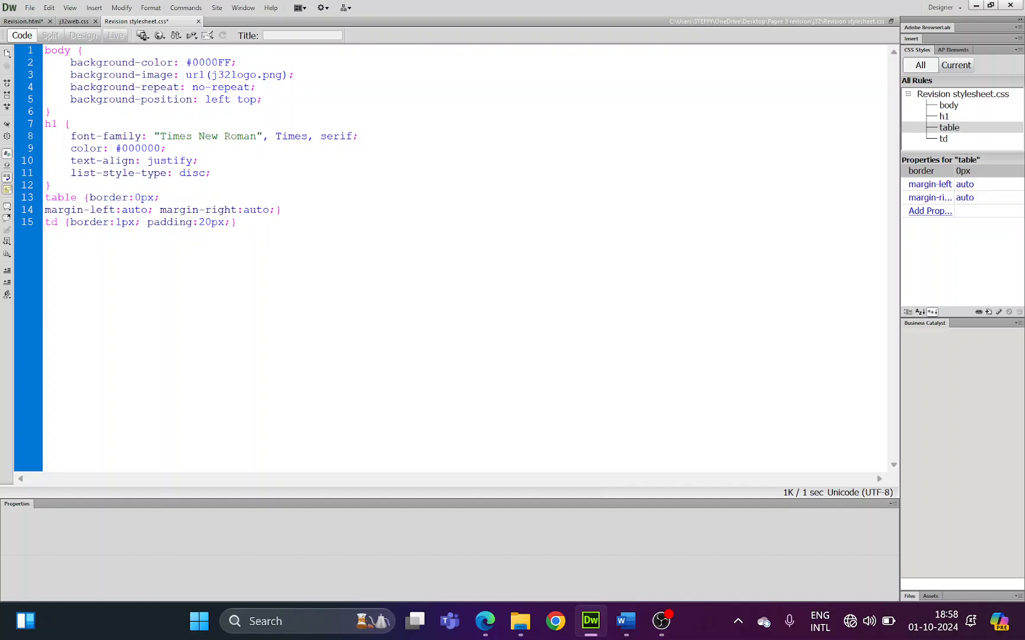
{"action": "key", "text": "alt+Tab"}
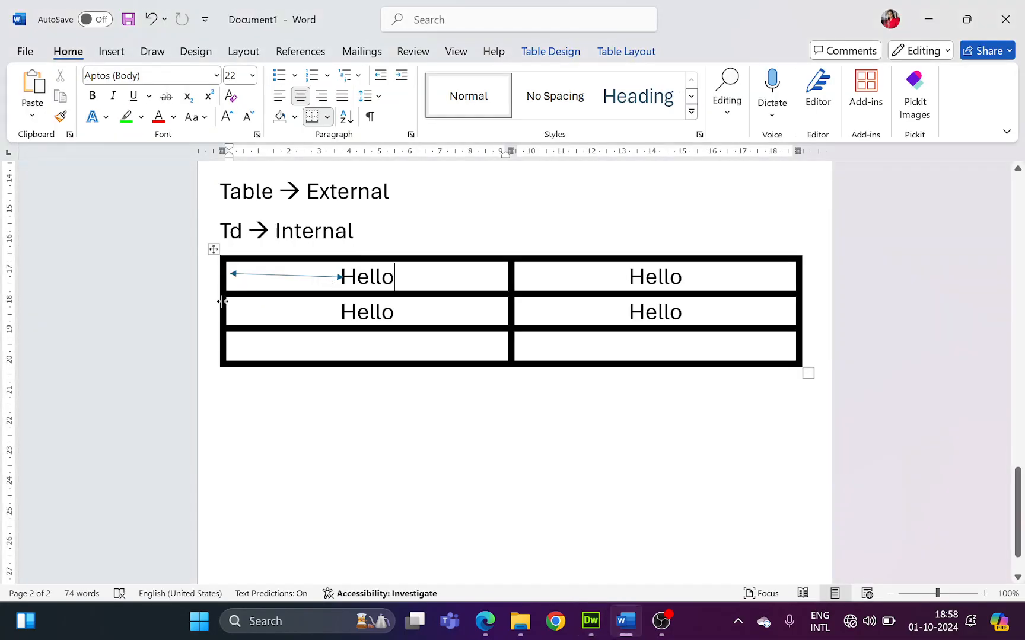